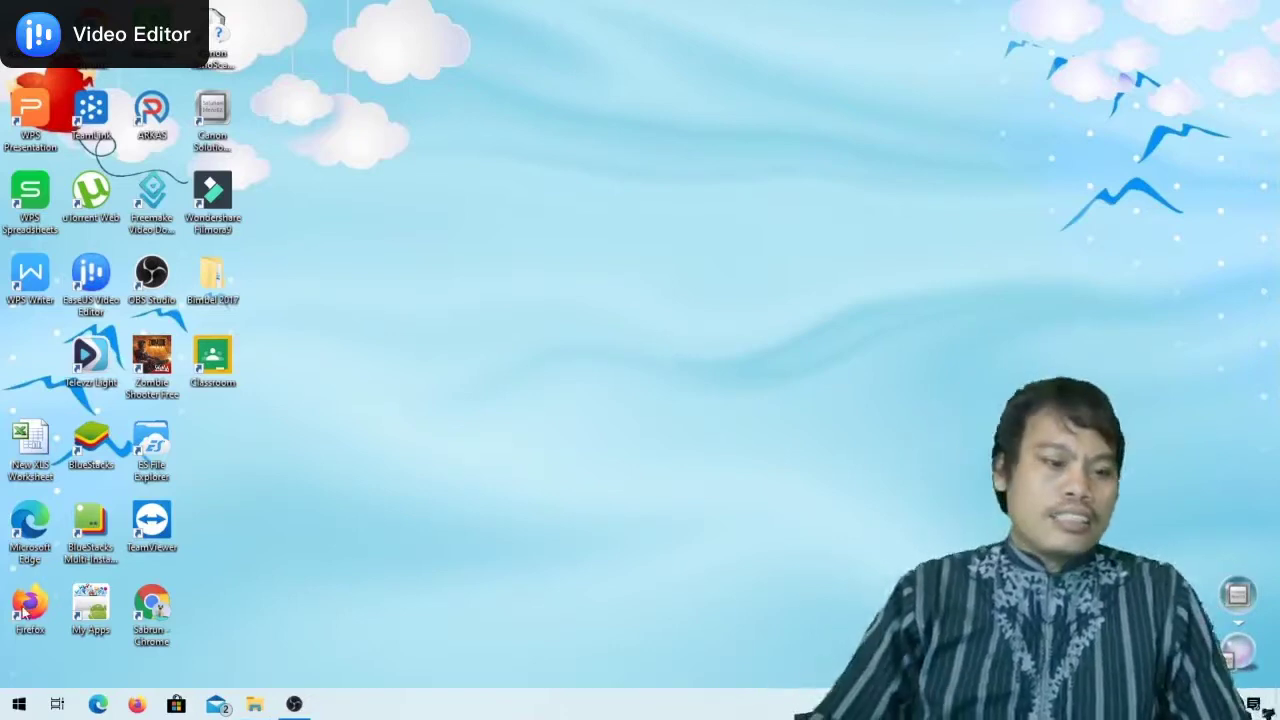
# Launch Firefox, search 'ggle drive', and follow the My Drive sign-in result
pyautogui.doubleClick(25, 608)
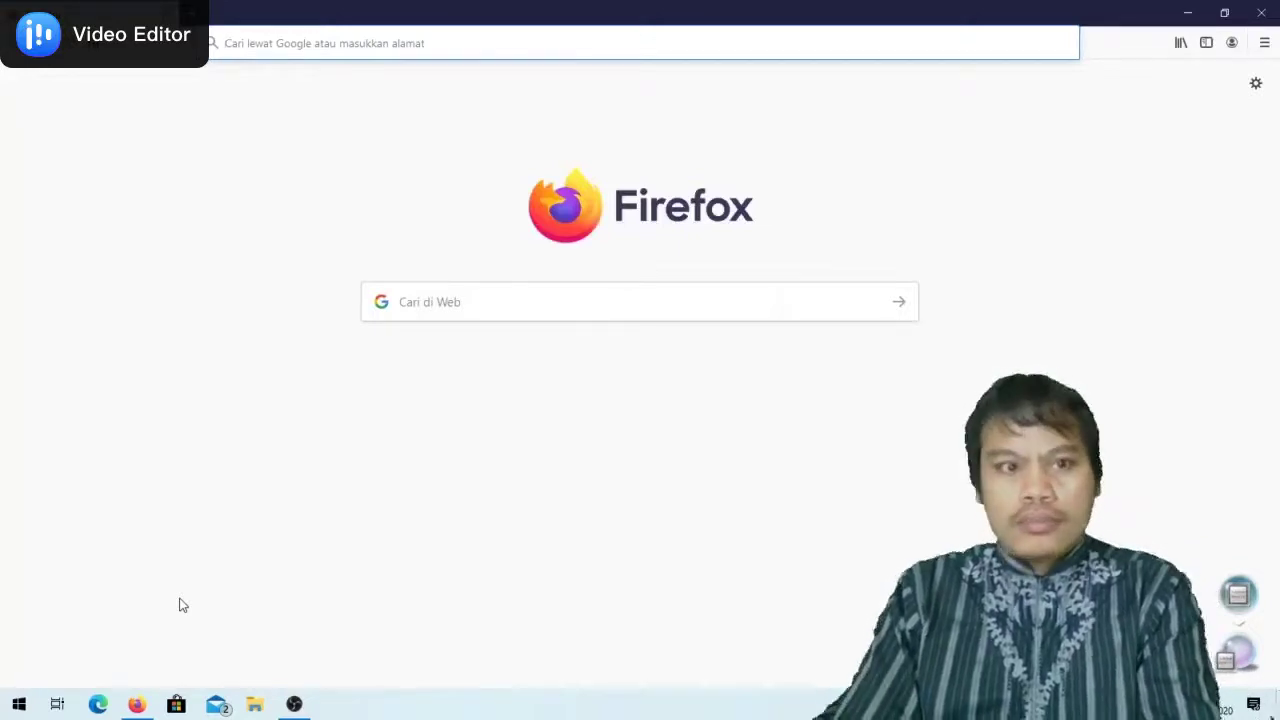
pyautogui.click(297, 51)
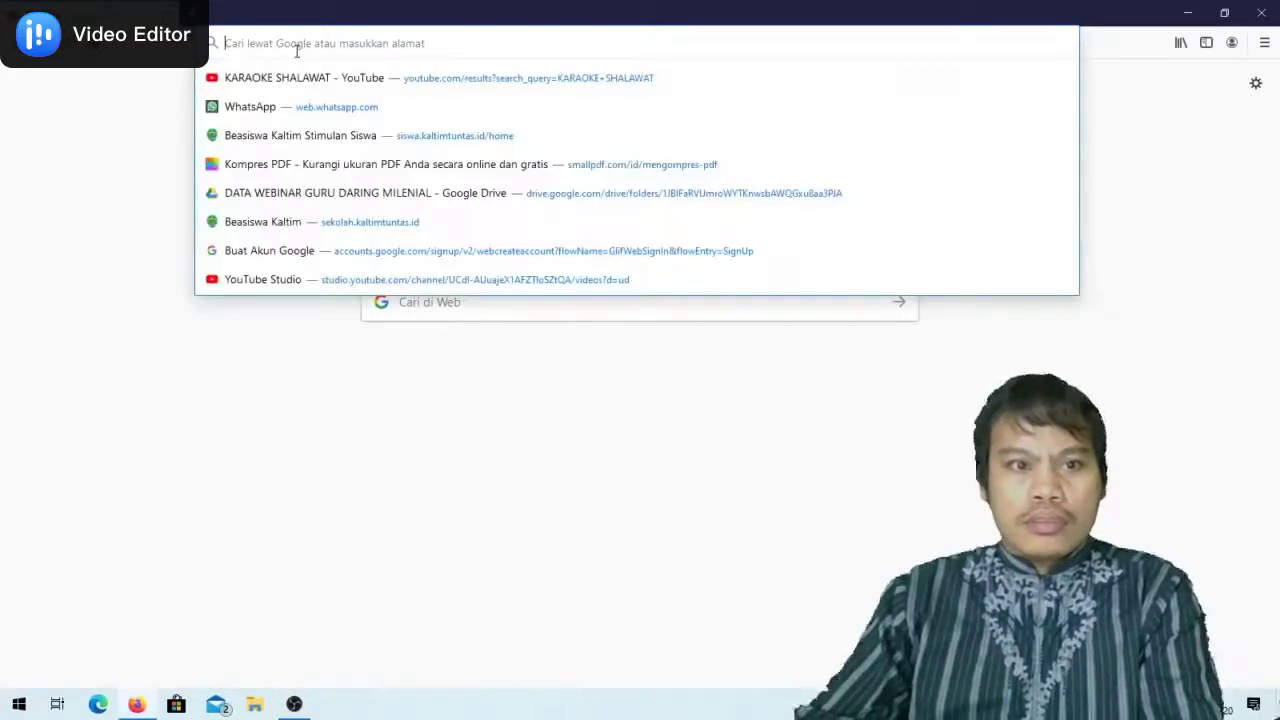
pyautogui.write('g')
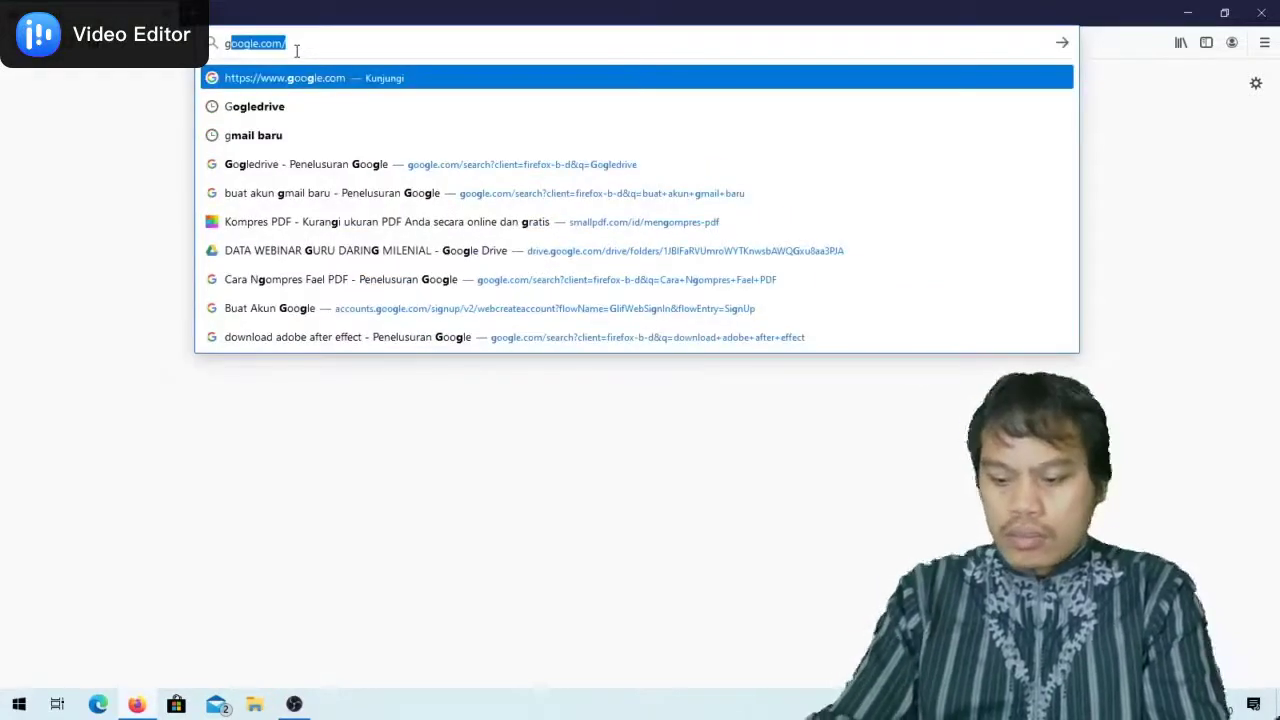
pyautogui.write('gl')
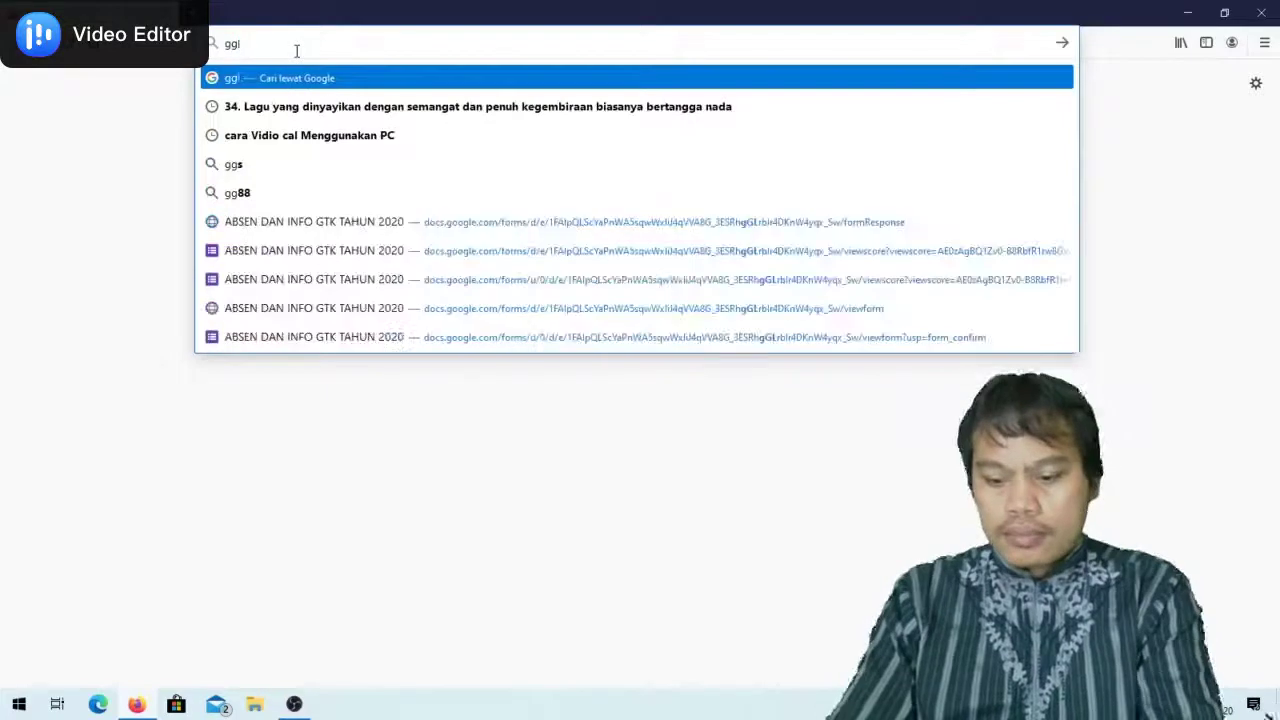
pyautogui.write('e ')
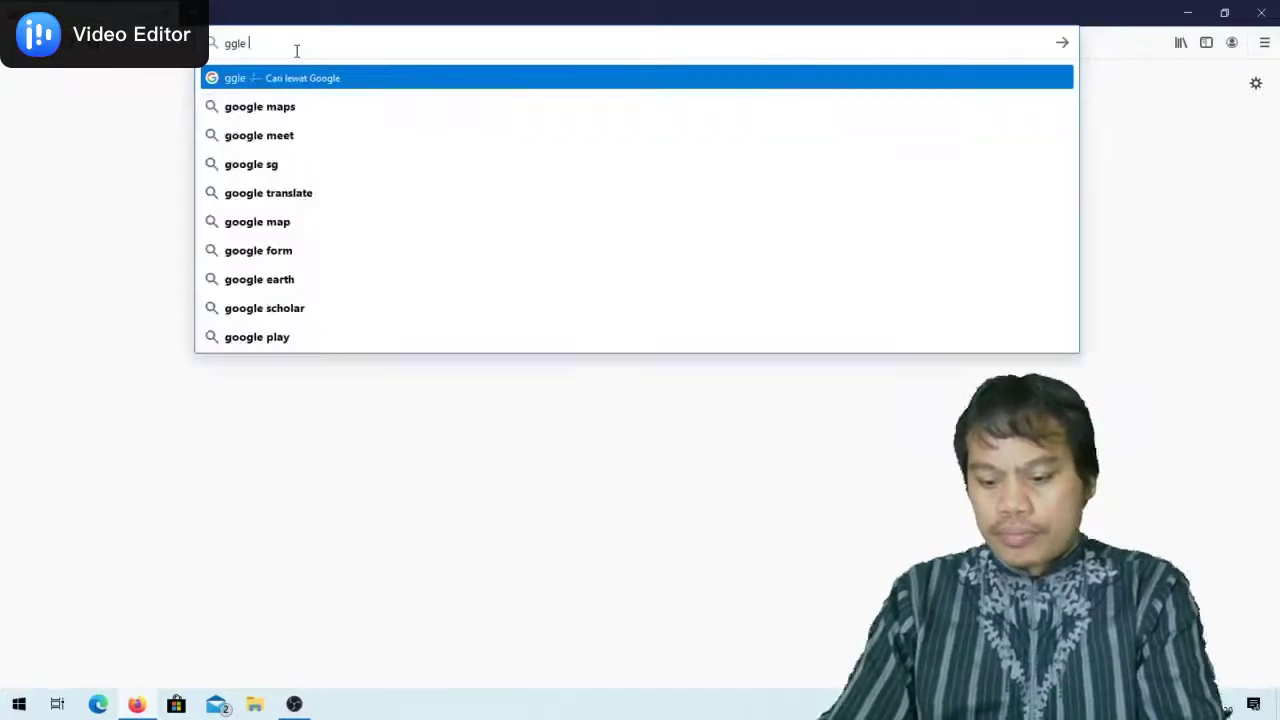
pyautogui.write('drive')
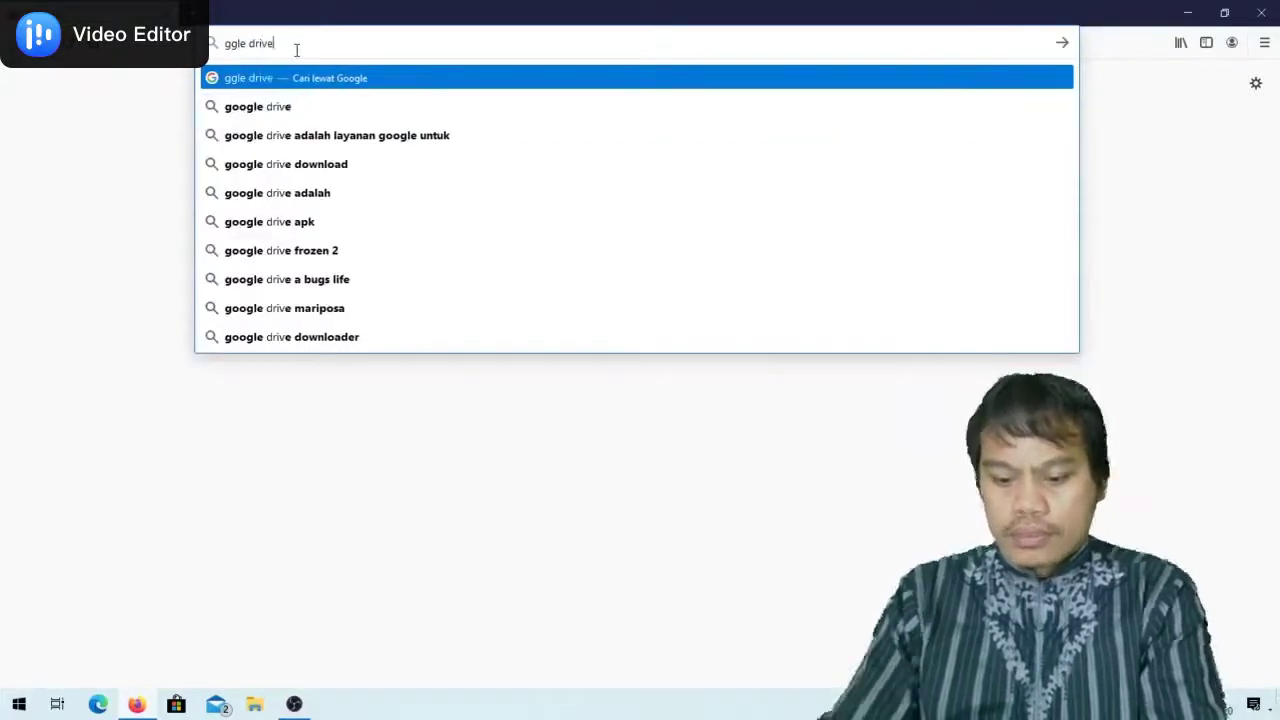
pyautogui.press('Return')
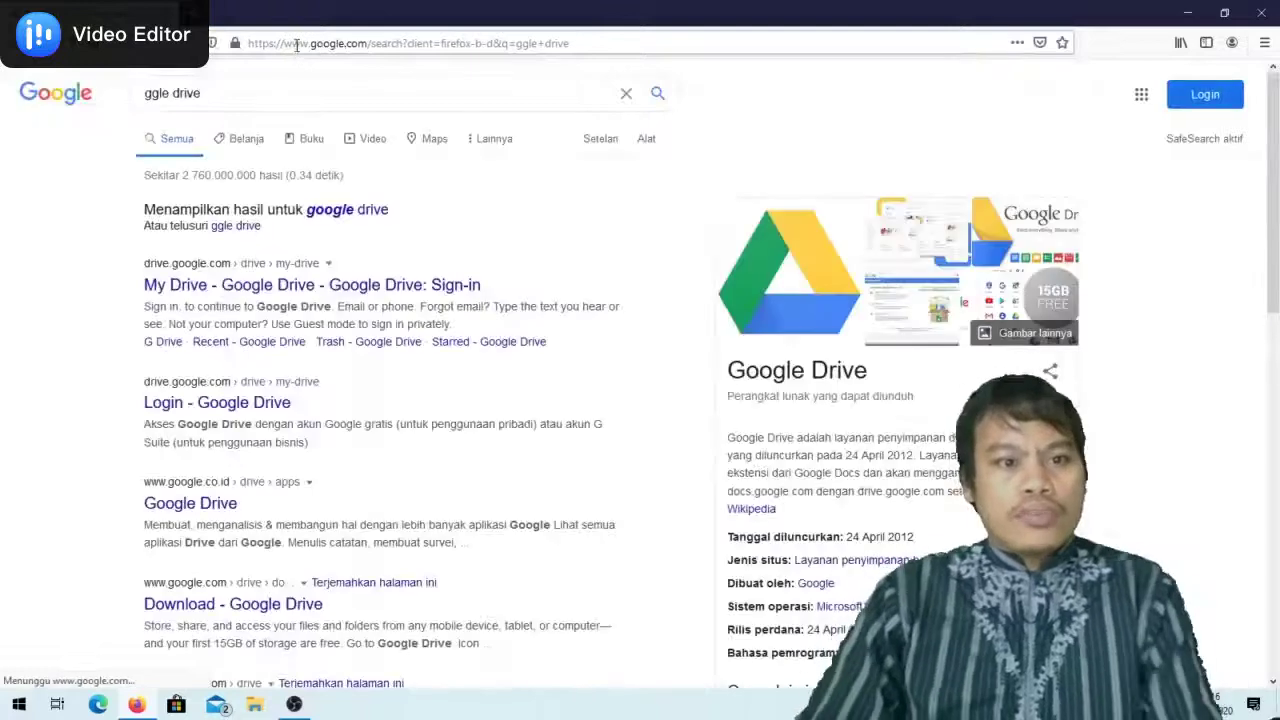
pyautogui.click(193, 290)
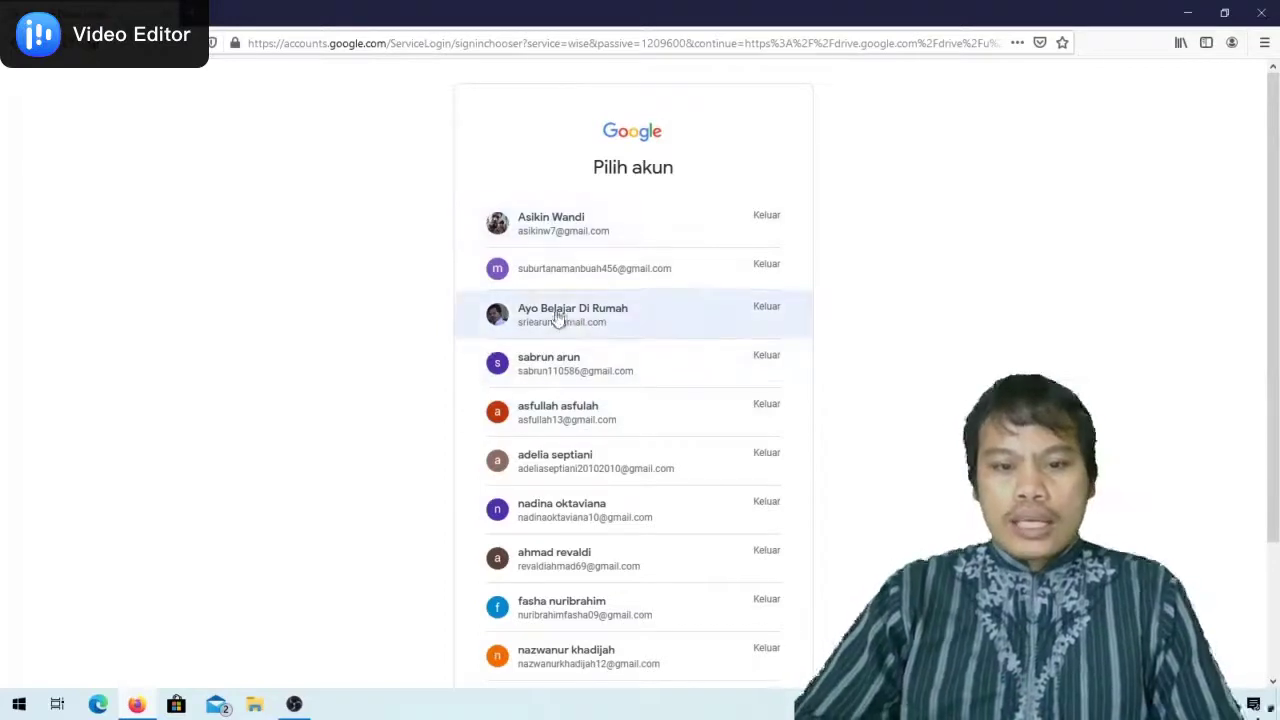
# Sign in with the chosen account, re-entering the account password after the first attempt fails
pyautogui.click(539, 378)
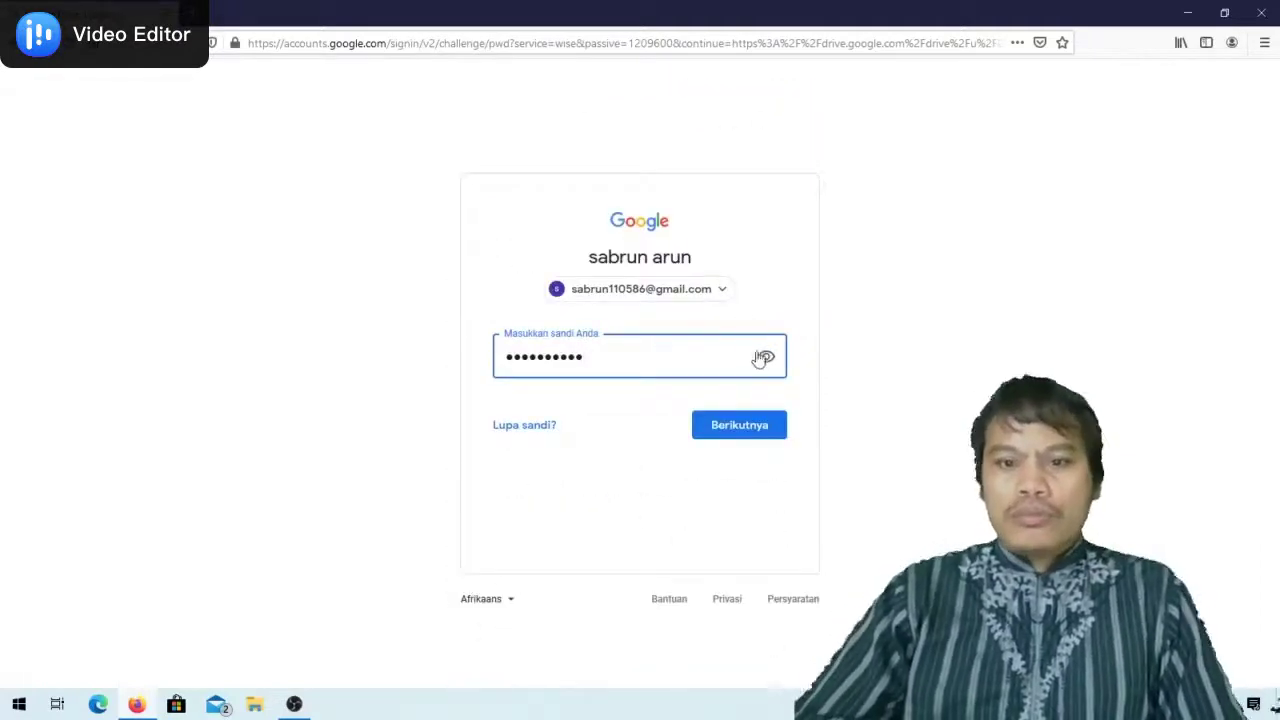
pyautogui.click(764, 358)
pyautogui.click(764, 359)
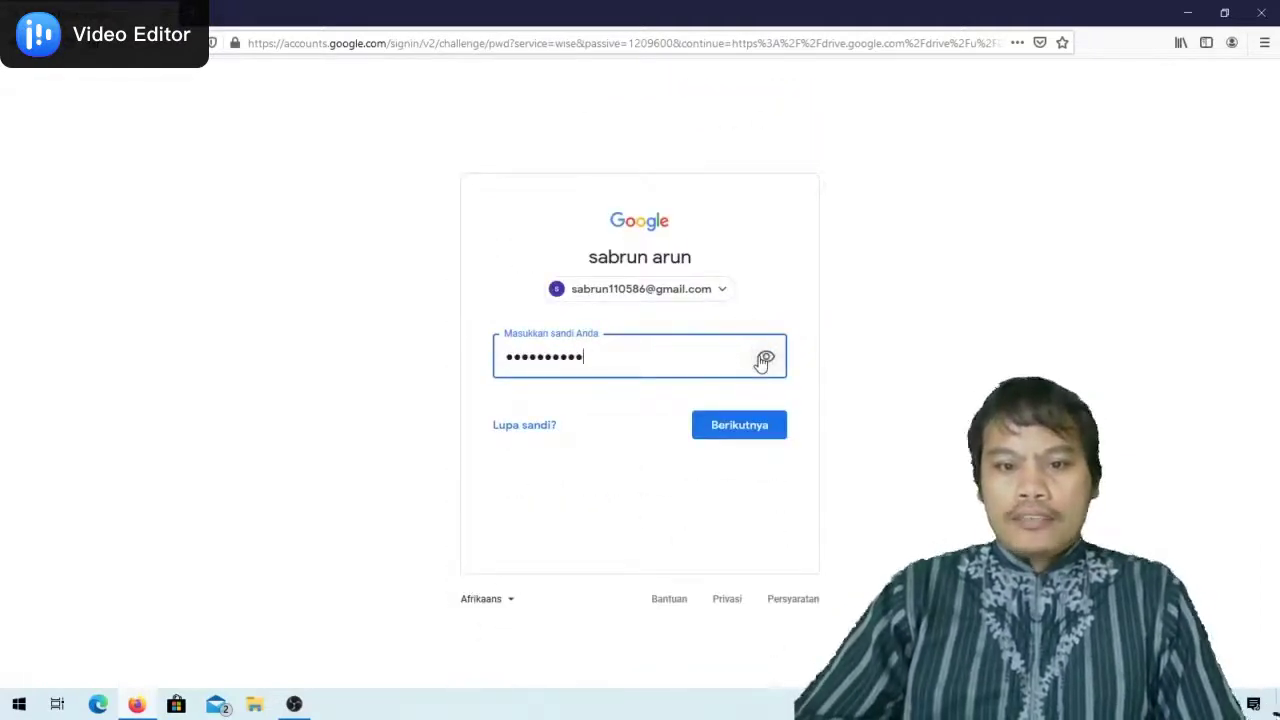
pyautogui.click(739, 426)
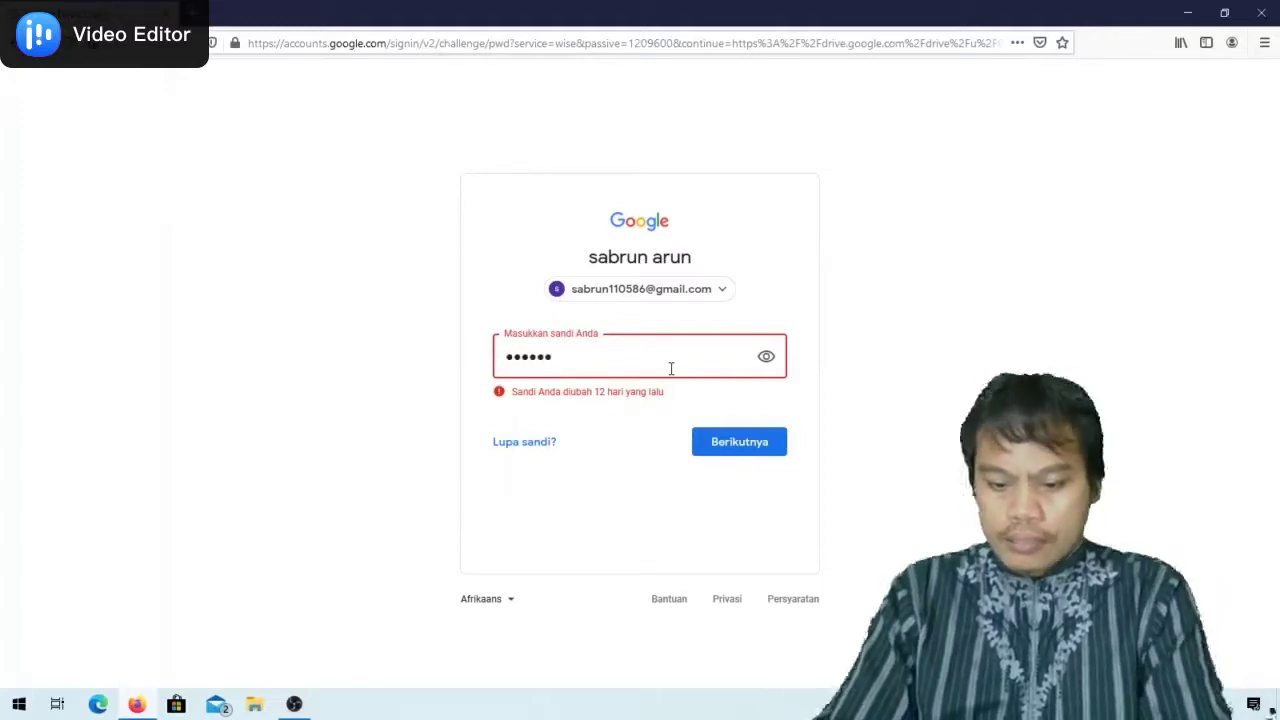
pyautogui.write('••••')
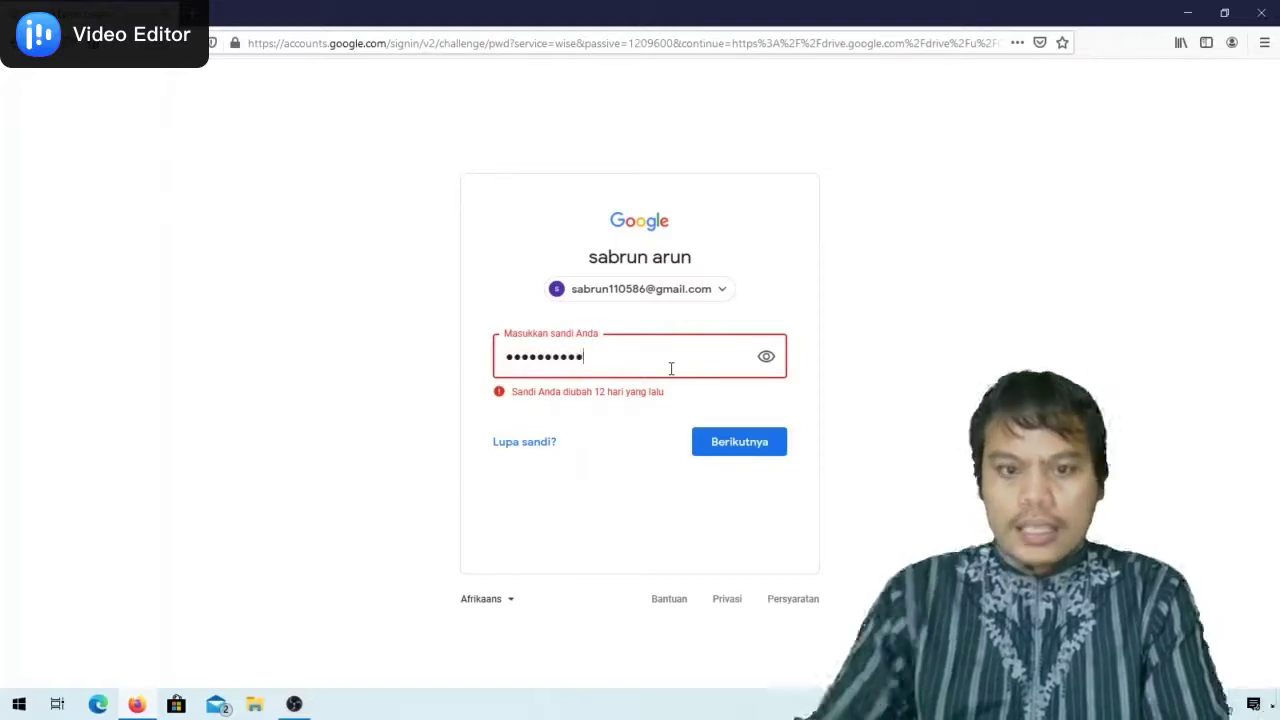
pyautogui.click(719, 450)
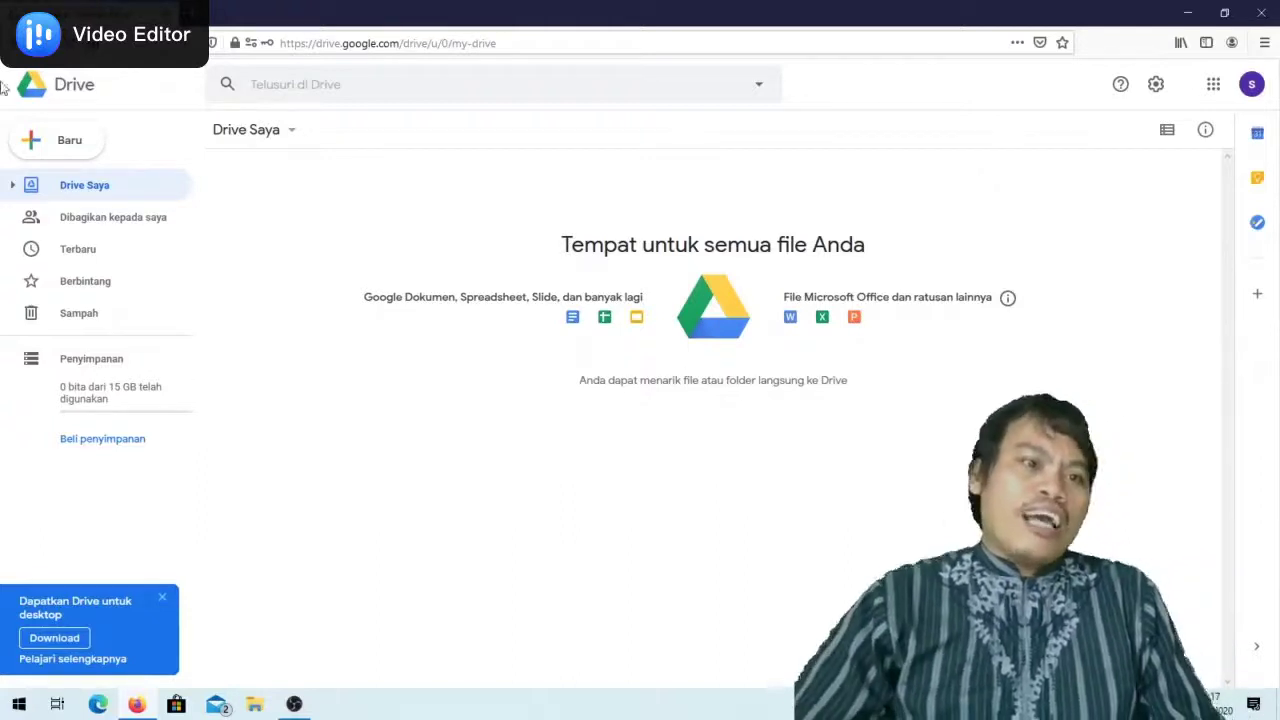
# Create a blank form through Baru > Lainnya > Google Formulir > Formulir kosong
pyautogui.click(61, 146)
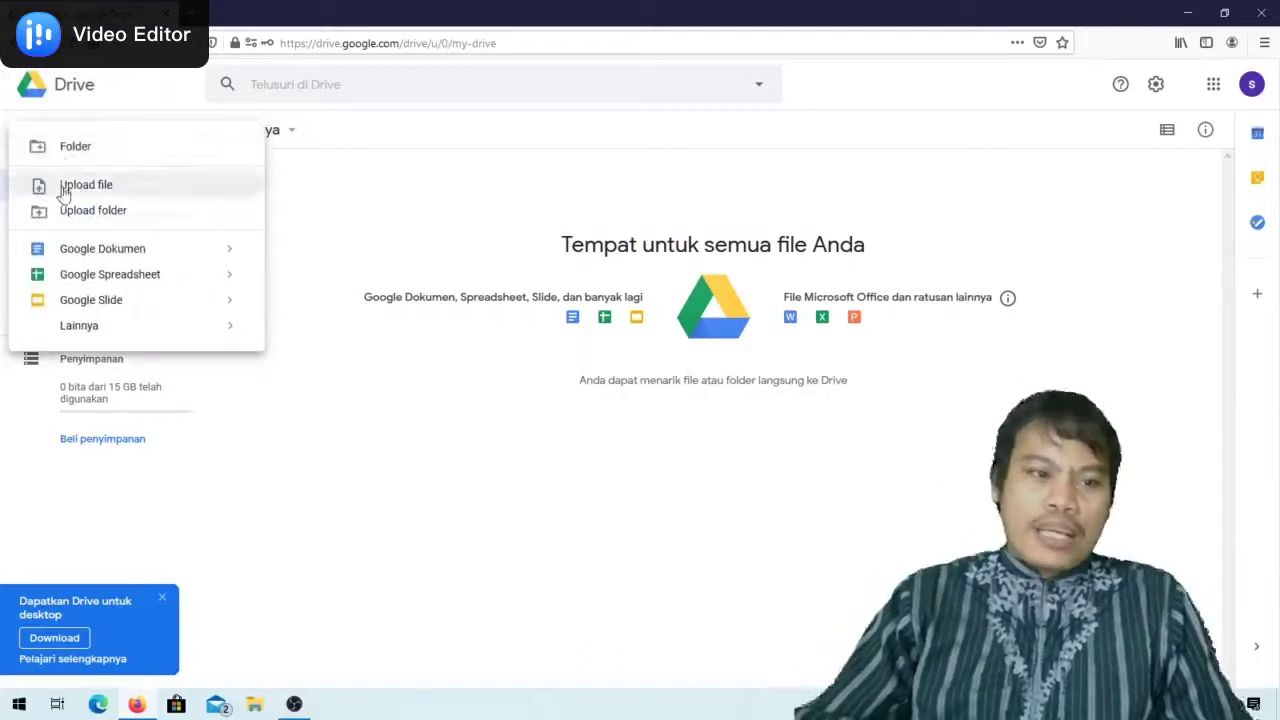
pyautogui.moveTo(82, 328)
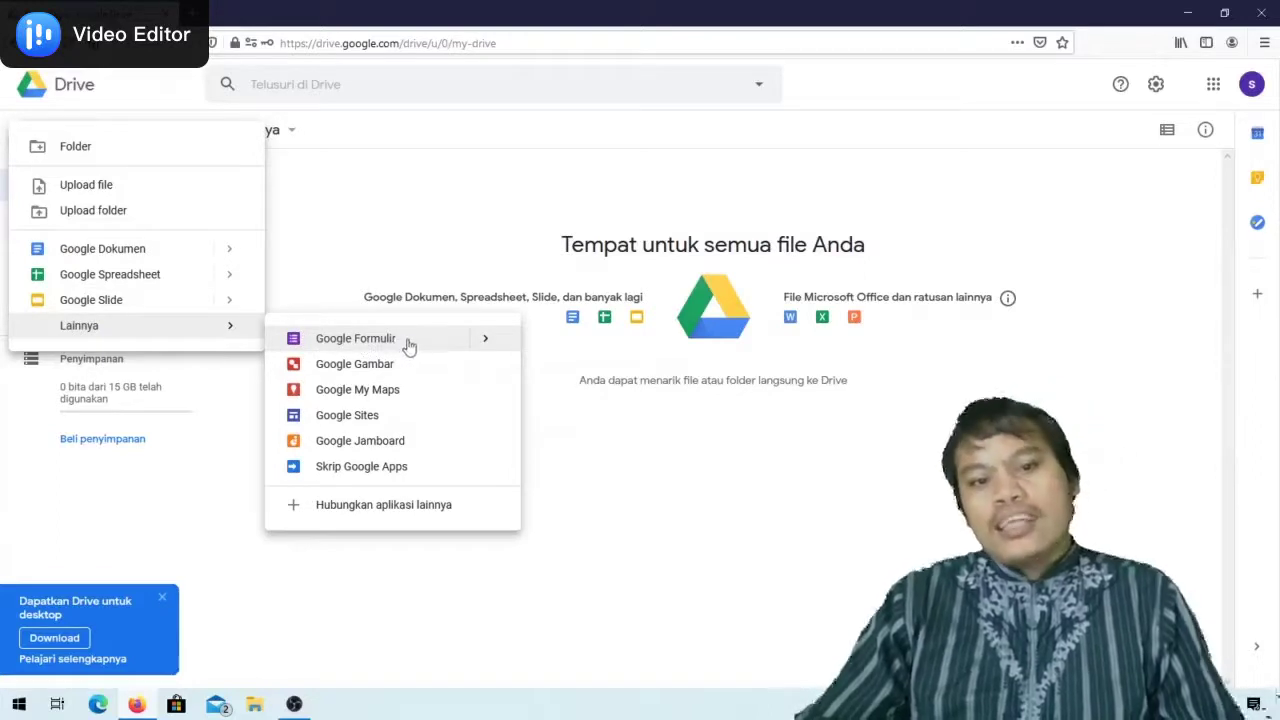
pyautogui.click(486, 342)
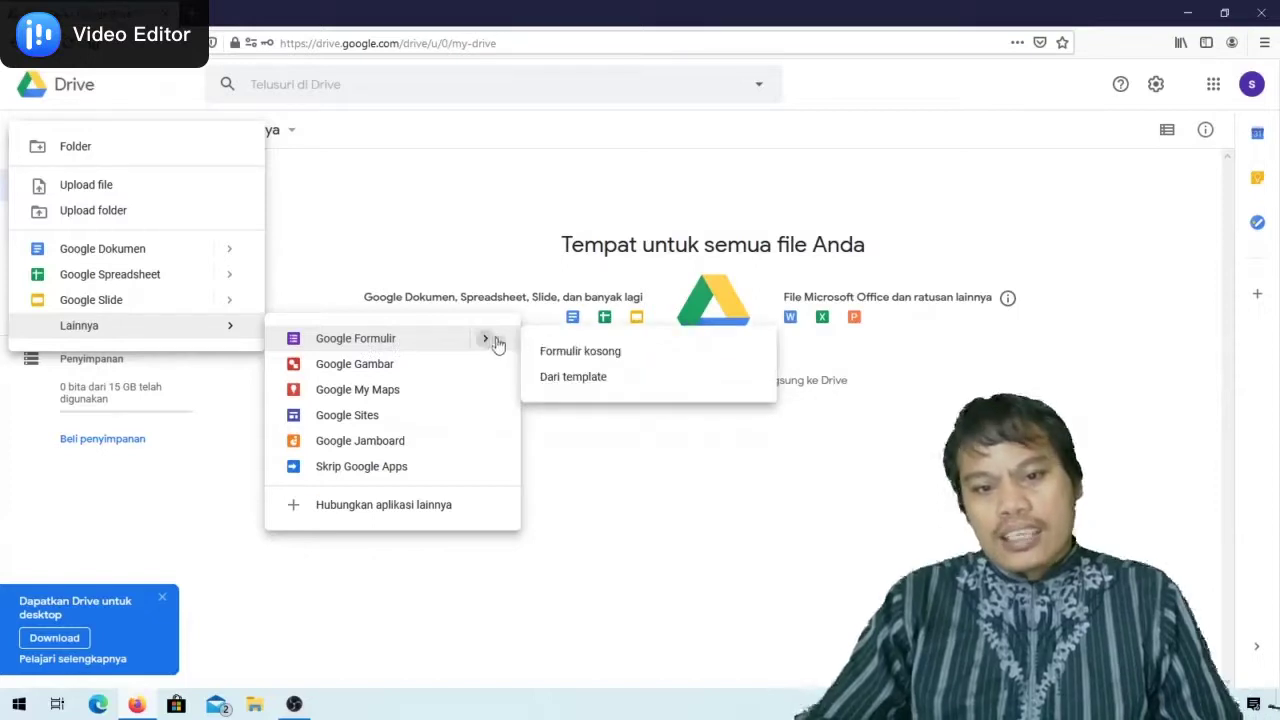
pyautogui.click(574, 358)
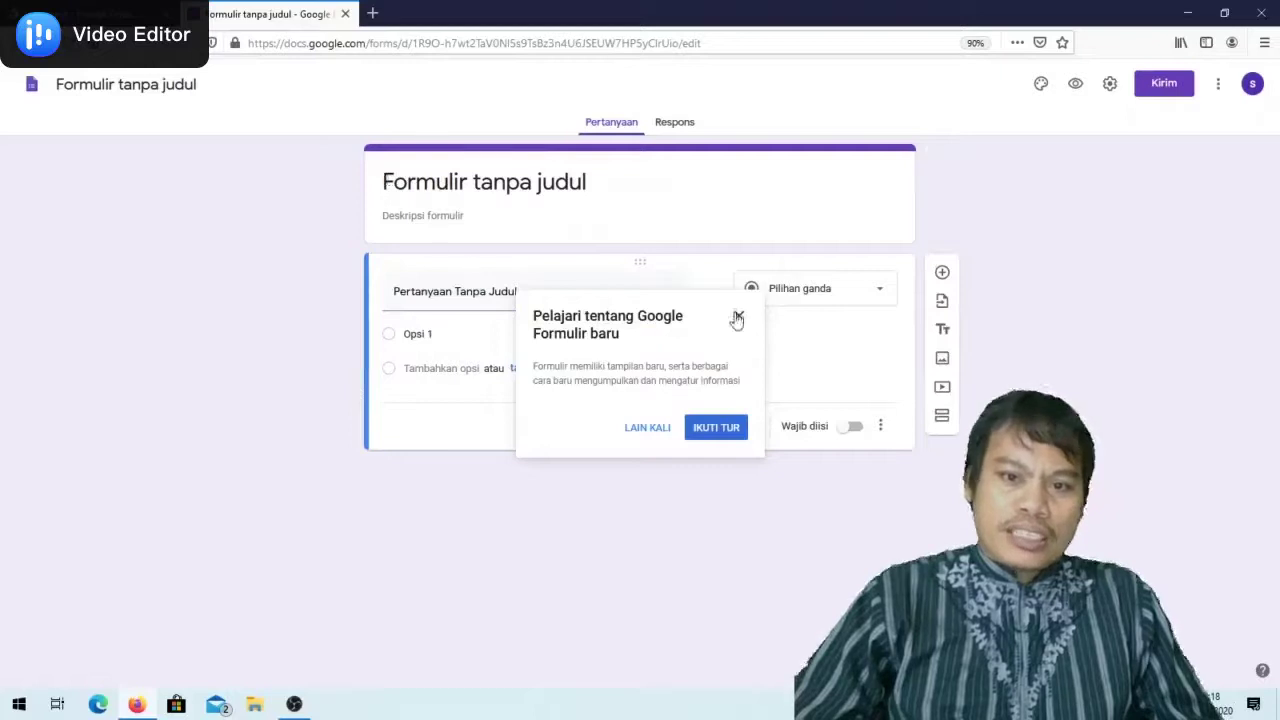
# Retitle the form 'Ulangan Tema 1 Sub Tema 1 Kelas 6 SDN. ....'
pyautogui.click(739, 318)
pyautogui.click(386, 181)
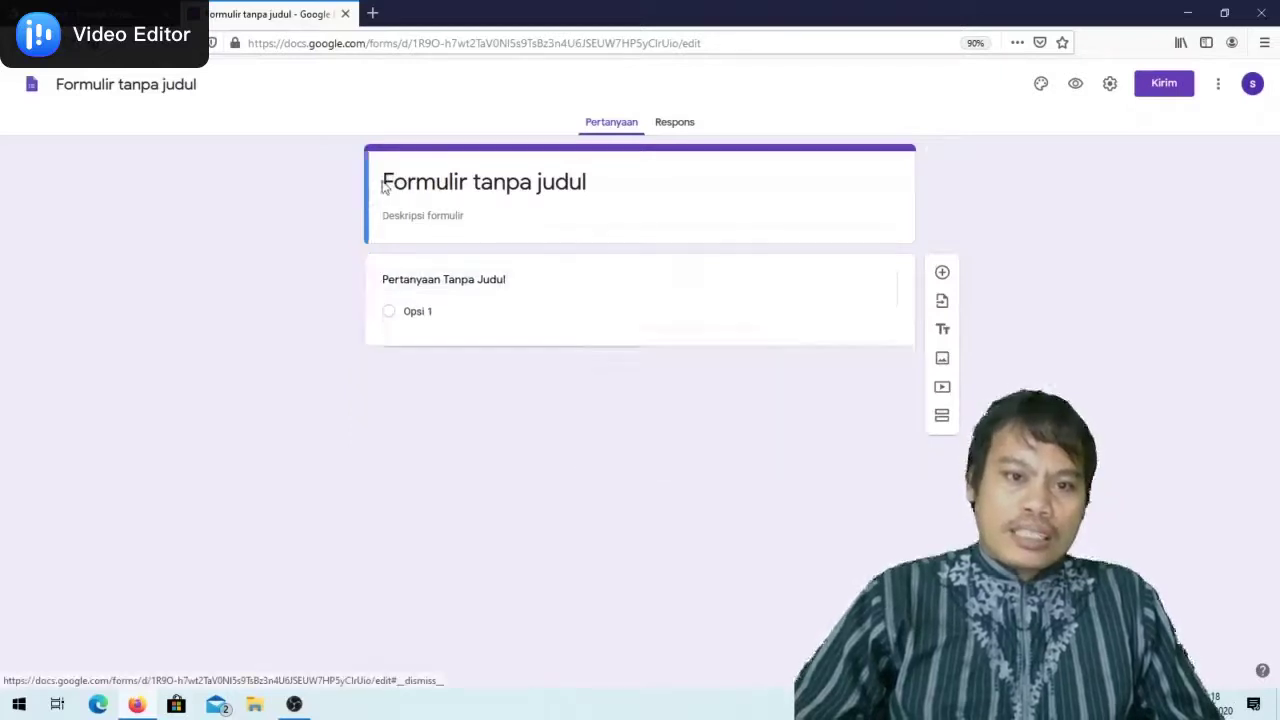
pyautogui.tripleClick(386, 181)
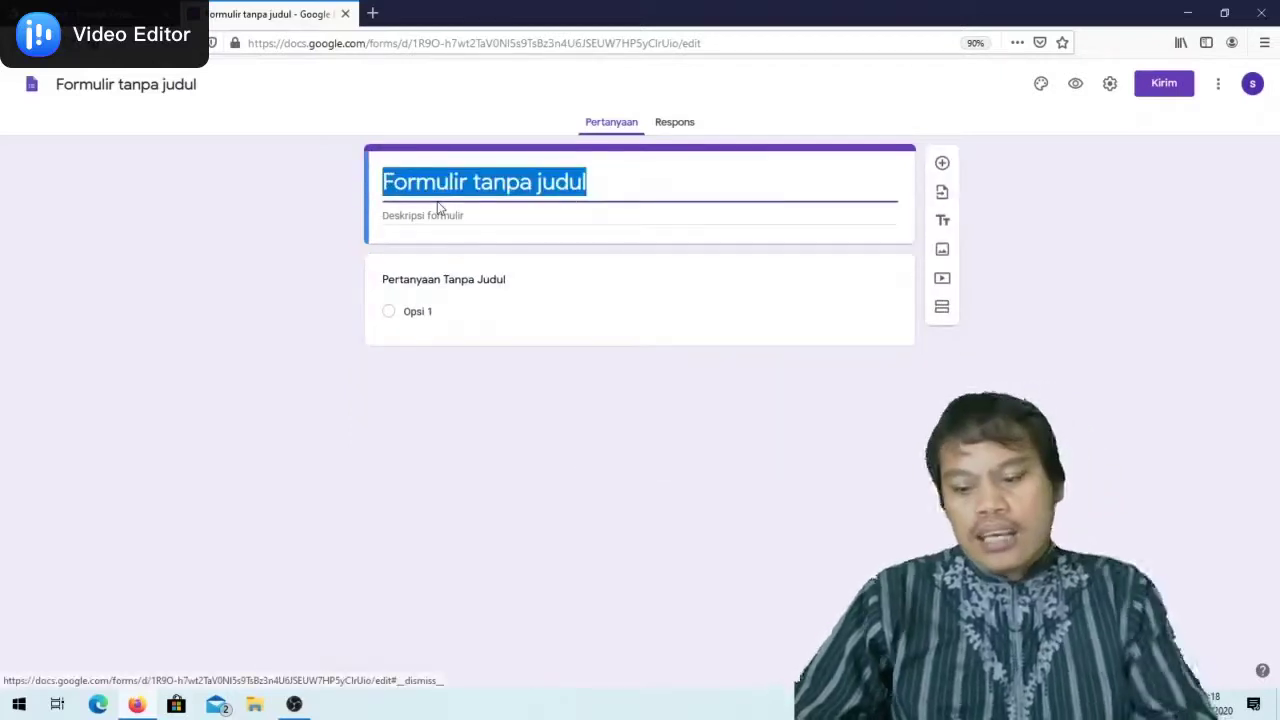
pyautogui.write('Ul')
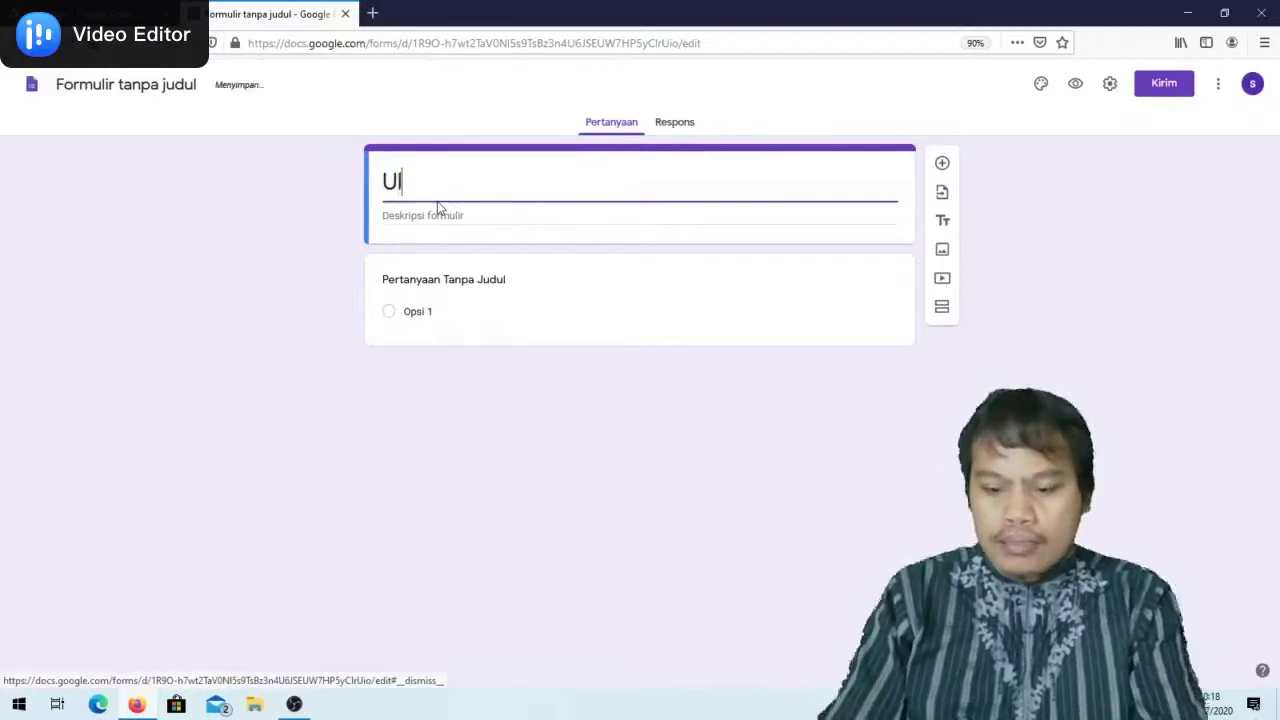
pyautogui.write('angan ')
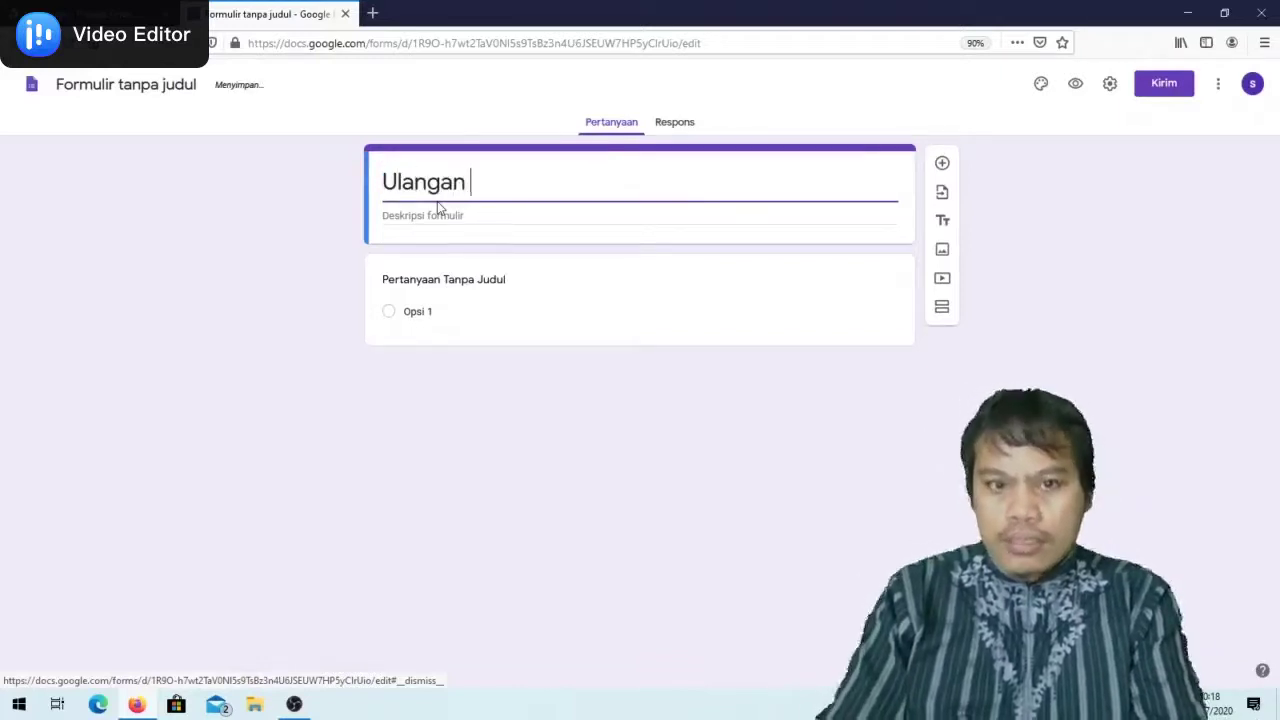
pyautogui.write('Akh')
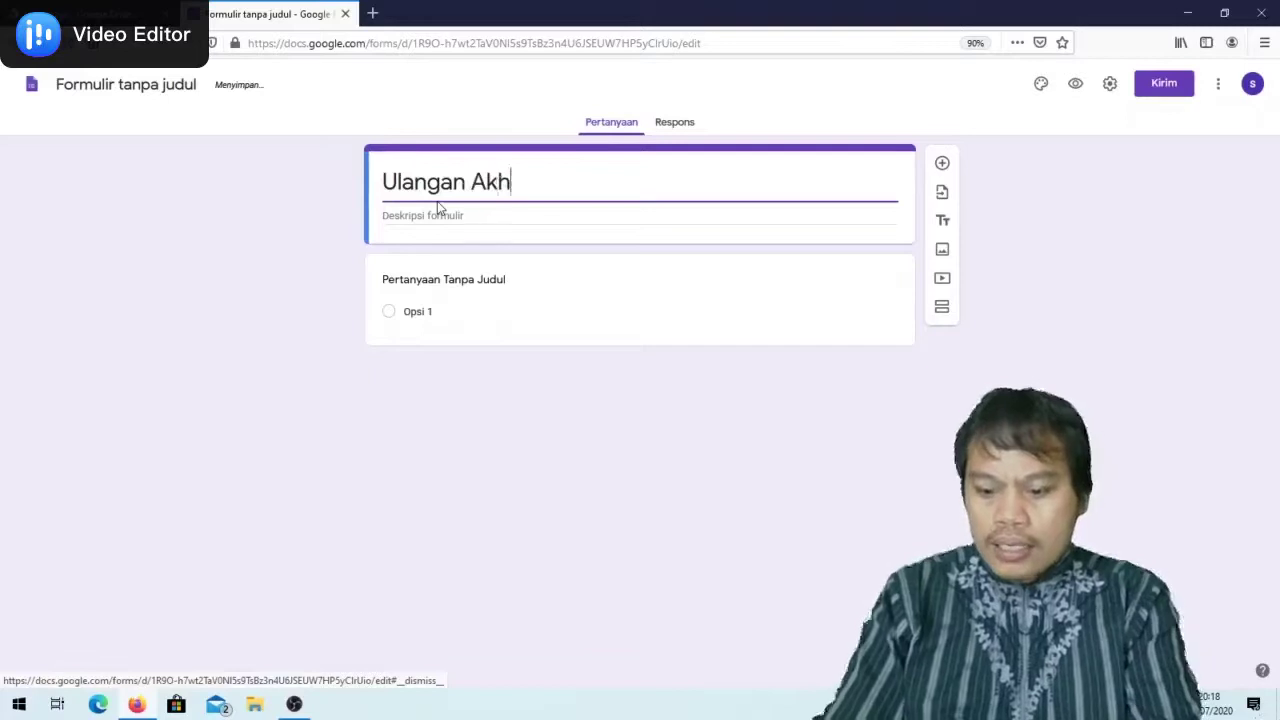
pyautogui.press('BackSpace')
pyautogui.press('BackSpace')
pyautogui.press('BackSpace')
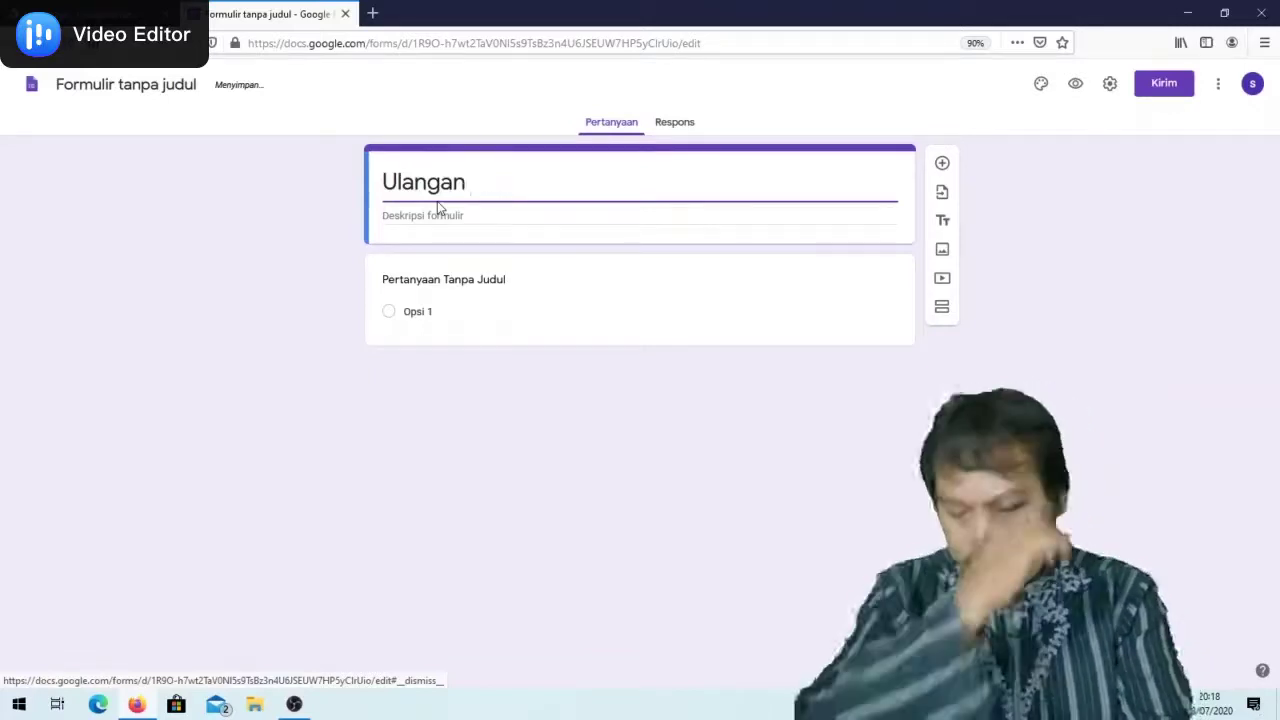
pyautogui.write('Tema 1 Ke')
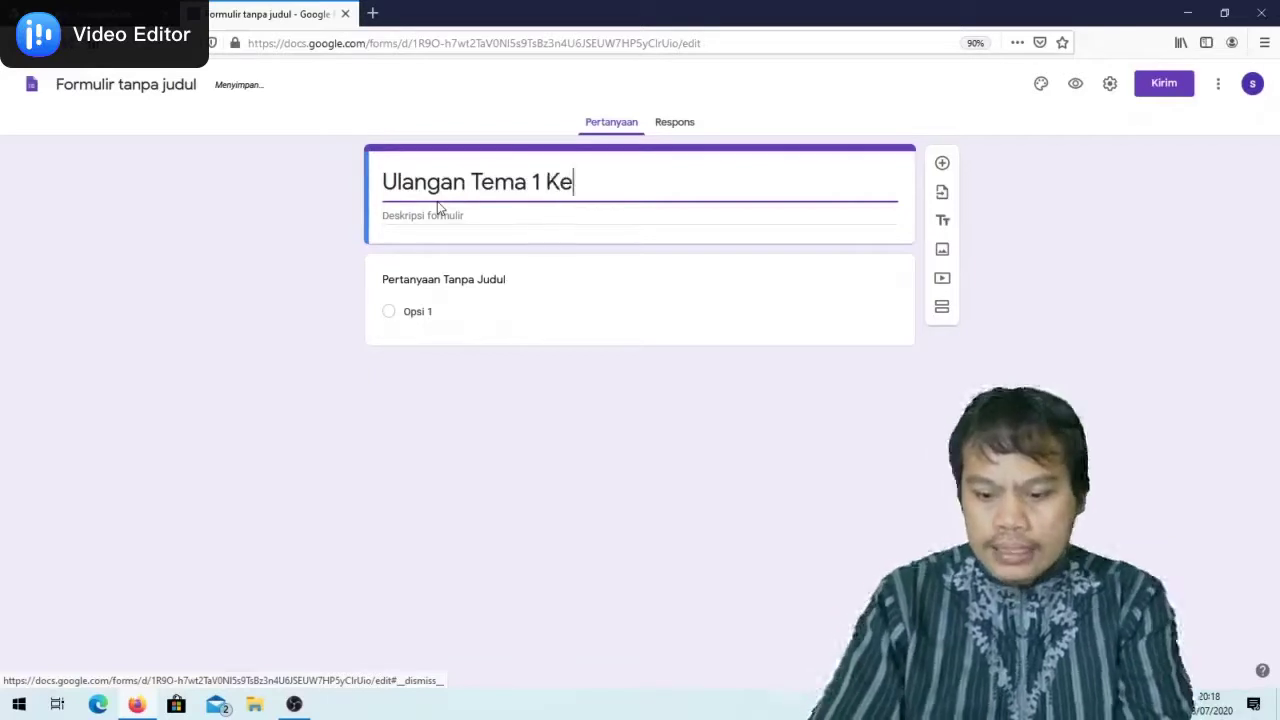
pyautogui.press('BackSpace')
pyautogui.press('BackSpace')
pyautogui.write('Sub Te')
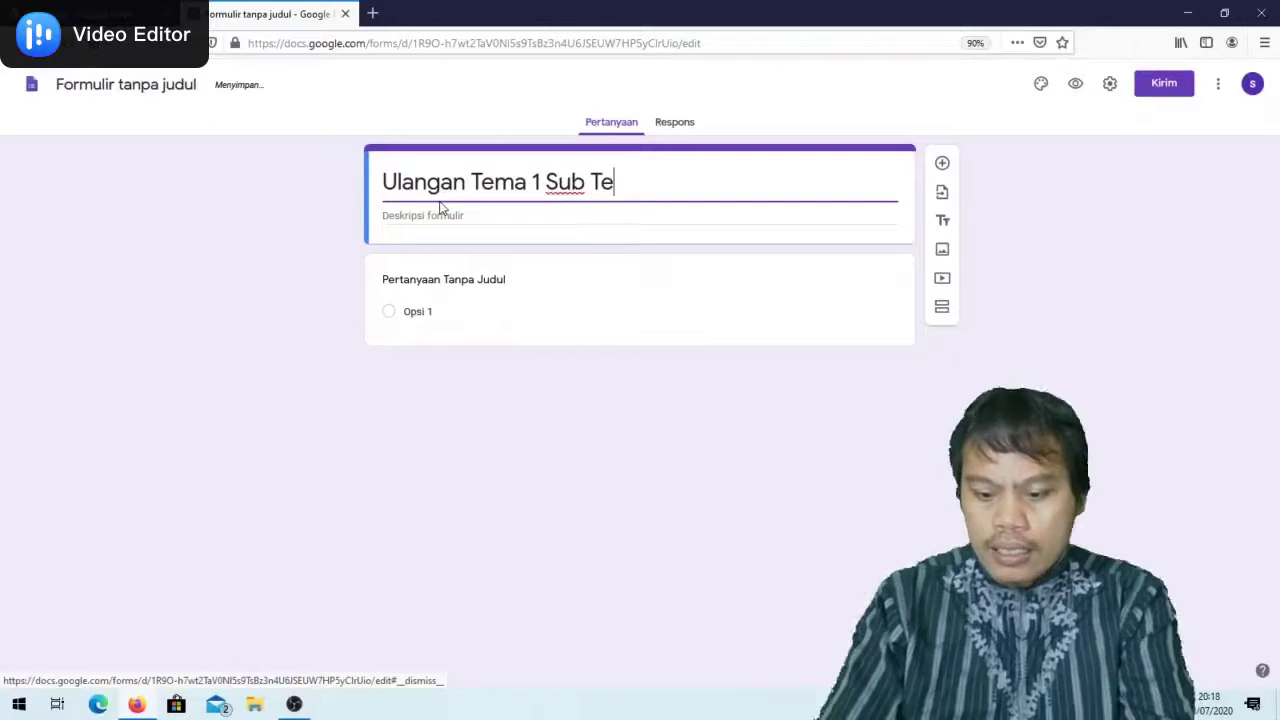
pyautogui.write('ma 1 ')
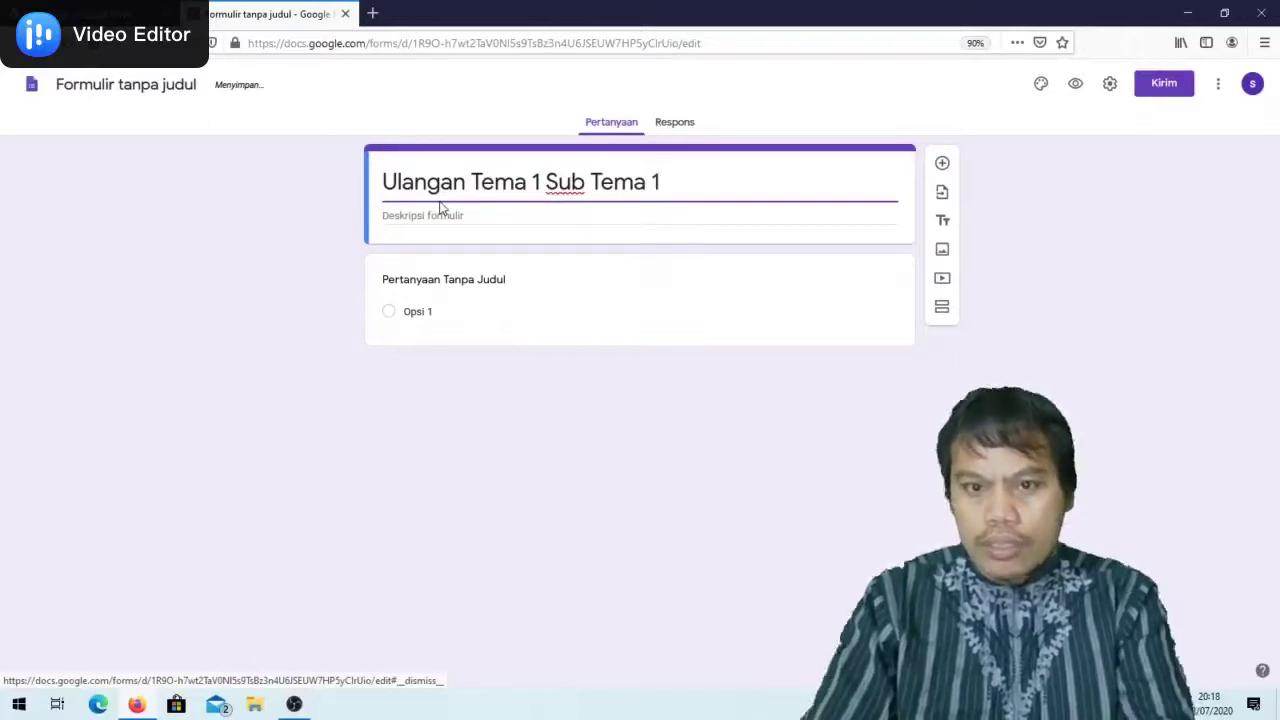
pyautogui.write('Kelas')
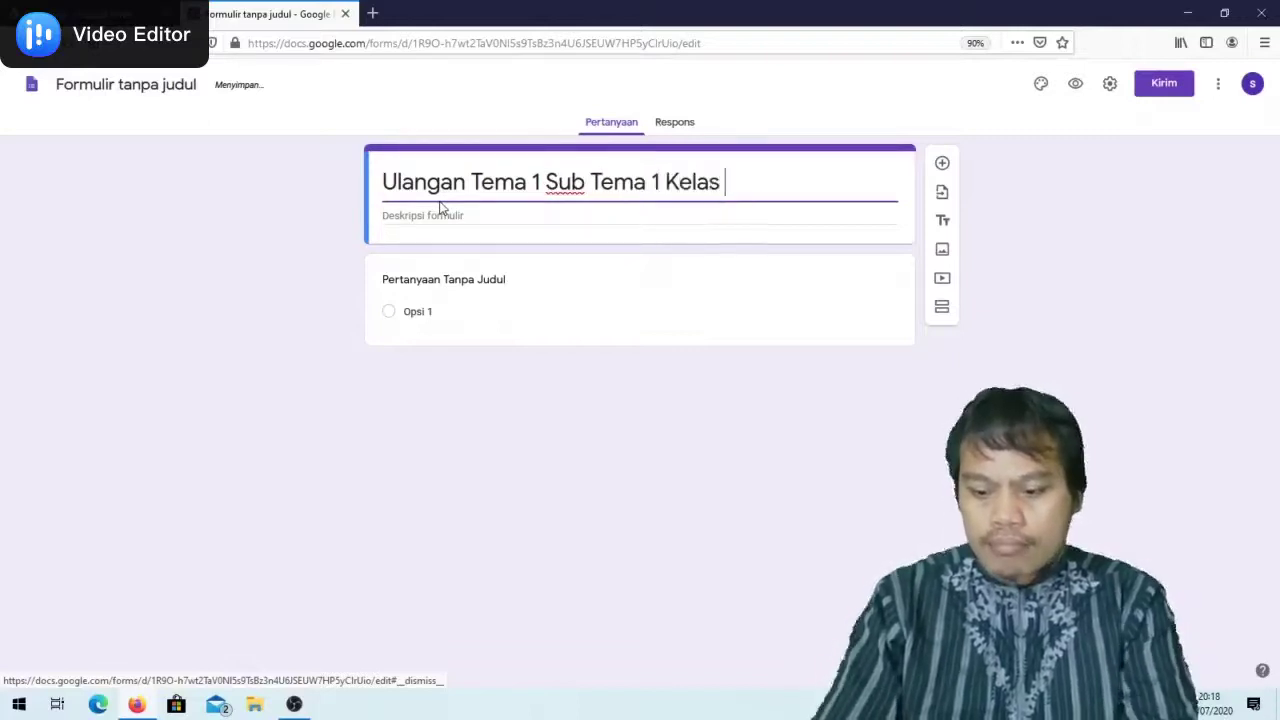
pyautogui.write(' 6')
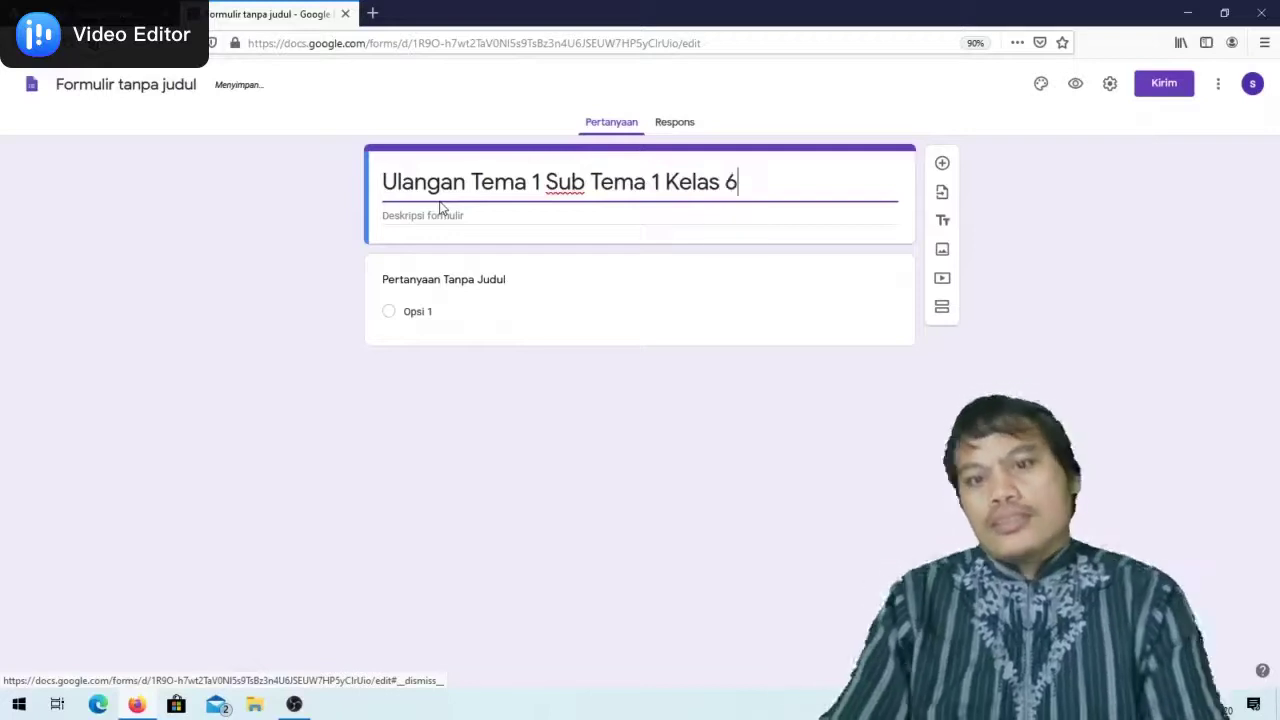
pyautogui.write(' SDN')
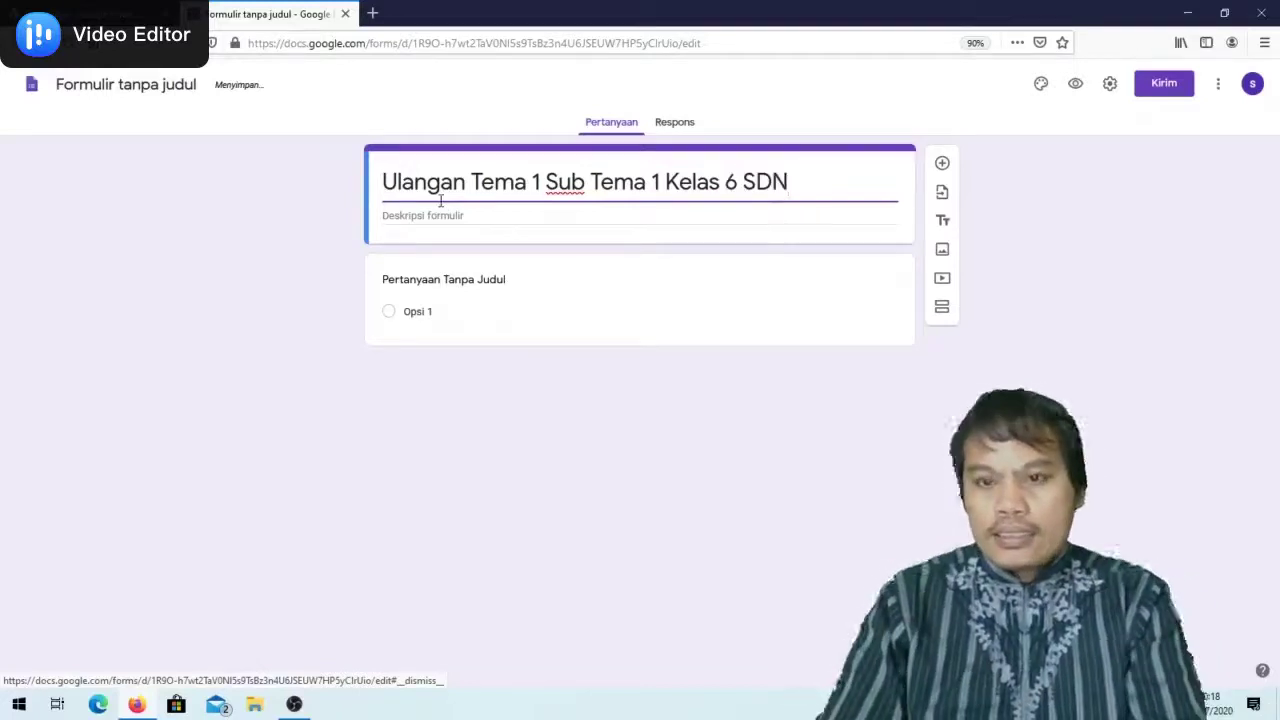
pyautogui.write('.')
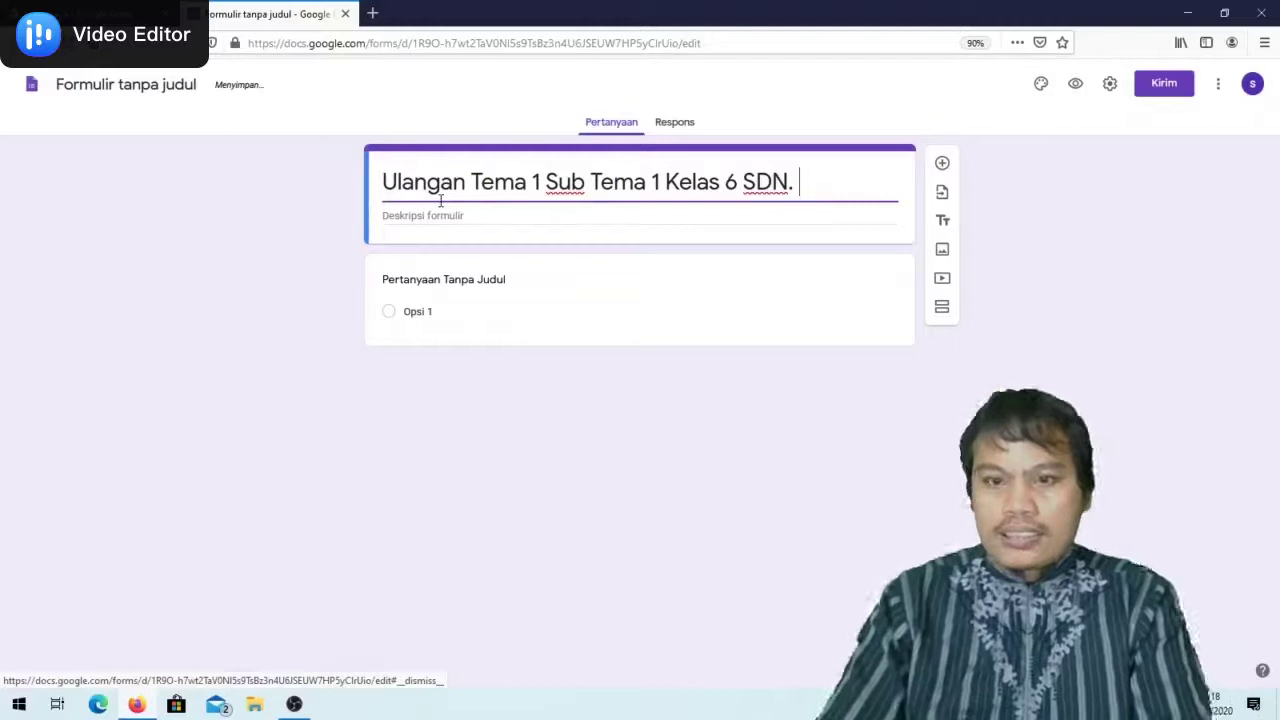
pyautogui.write(' ....')
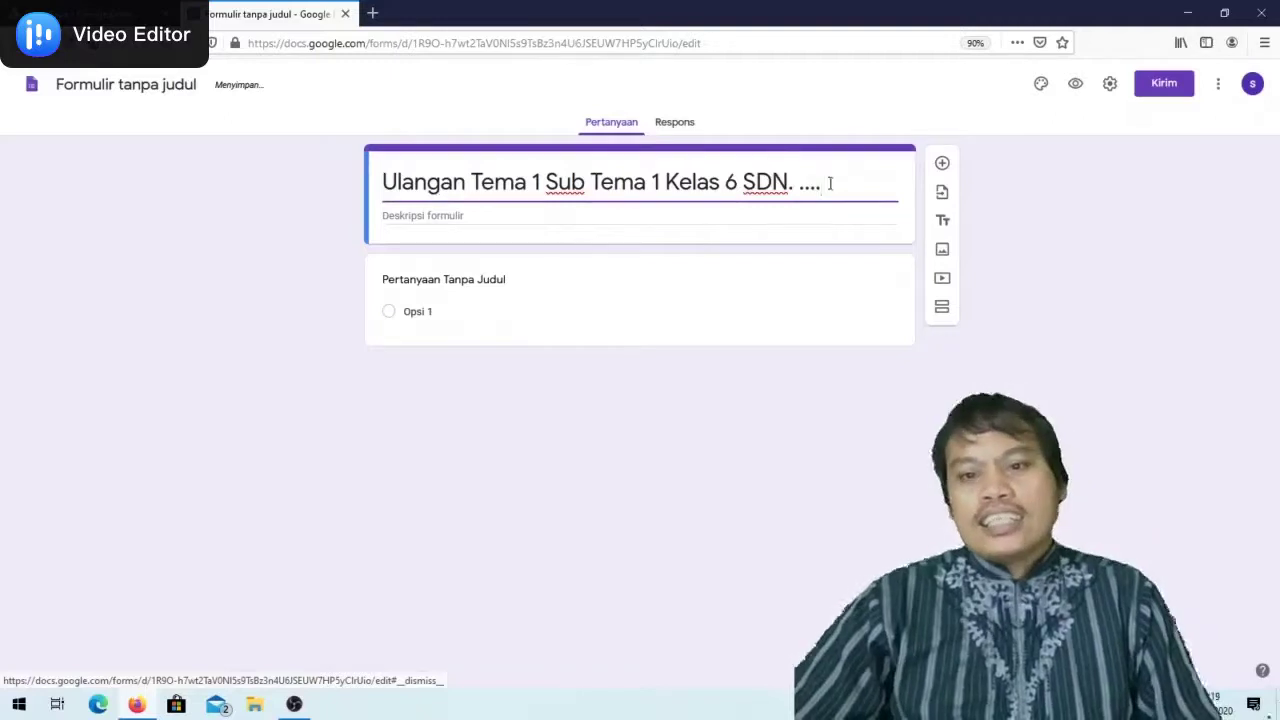
# Copy the form title text into the Deskripsi formulir field
pyautogui.moveTo(830, 183); pyautogui.dragTo(321, 178)
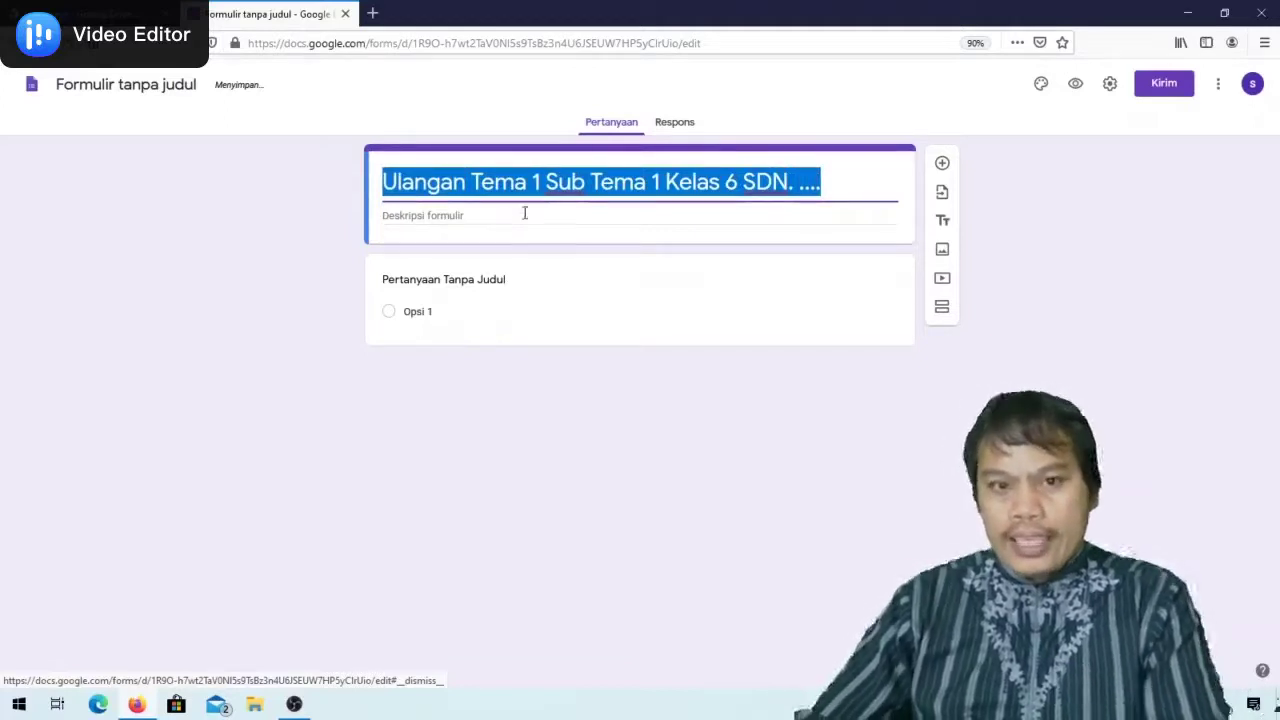
pyautogui.rightClick(522, 181)
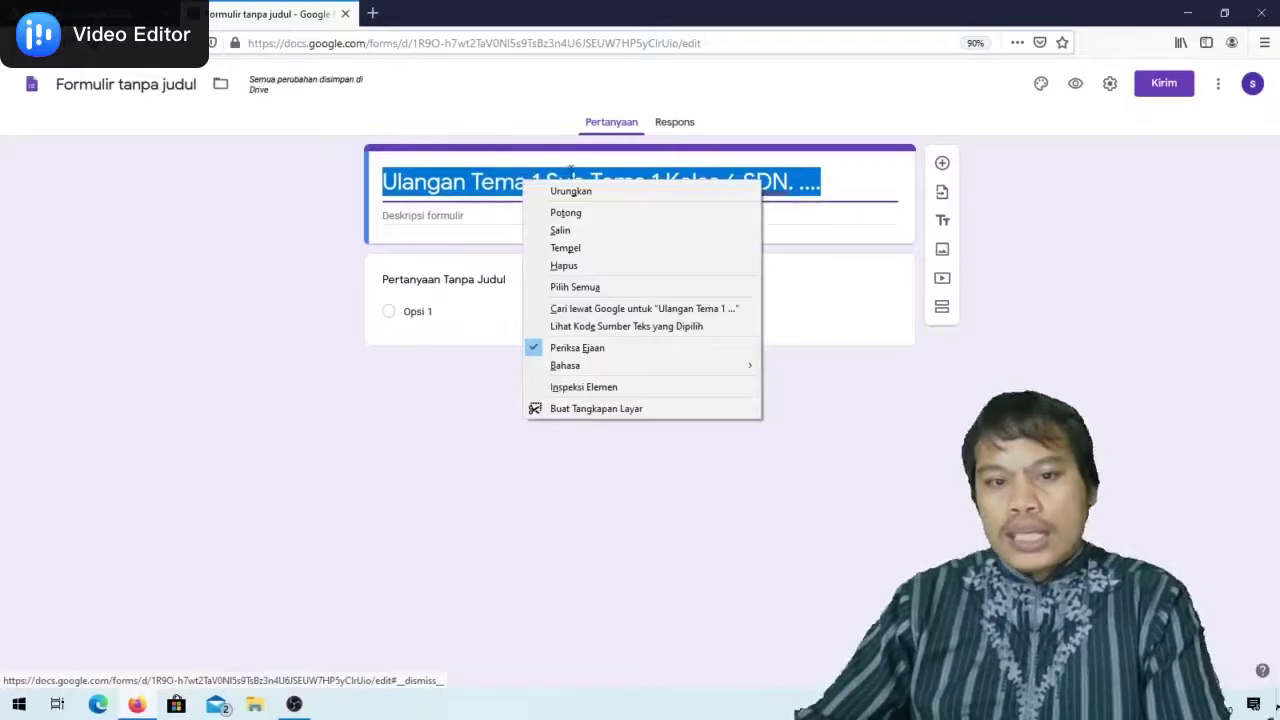
pyautogui.click(562, 230)
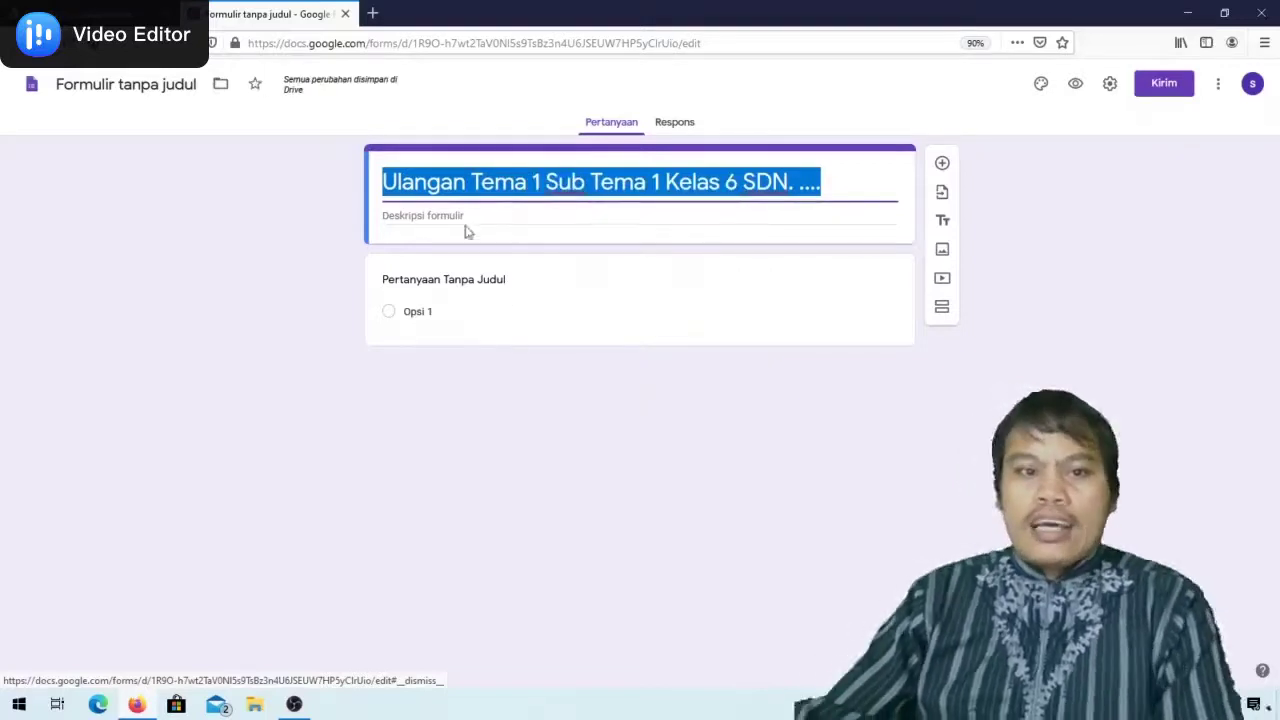
pyautogui.click(385, 218)
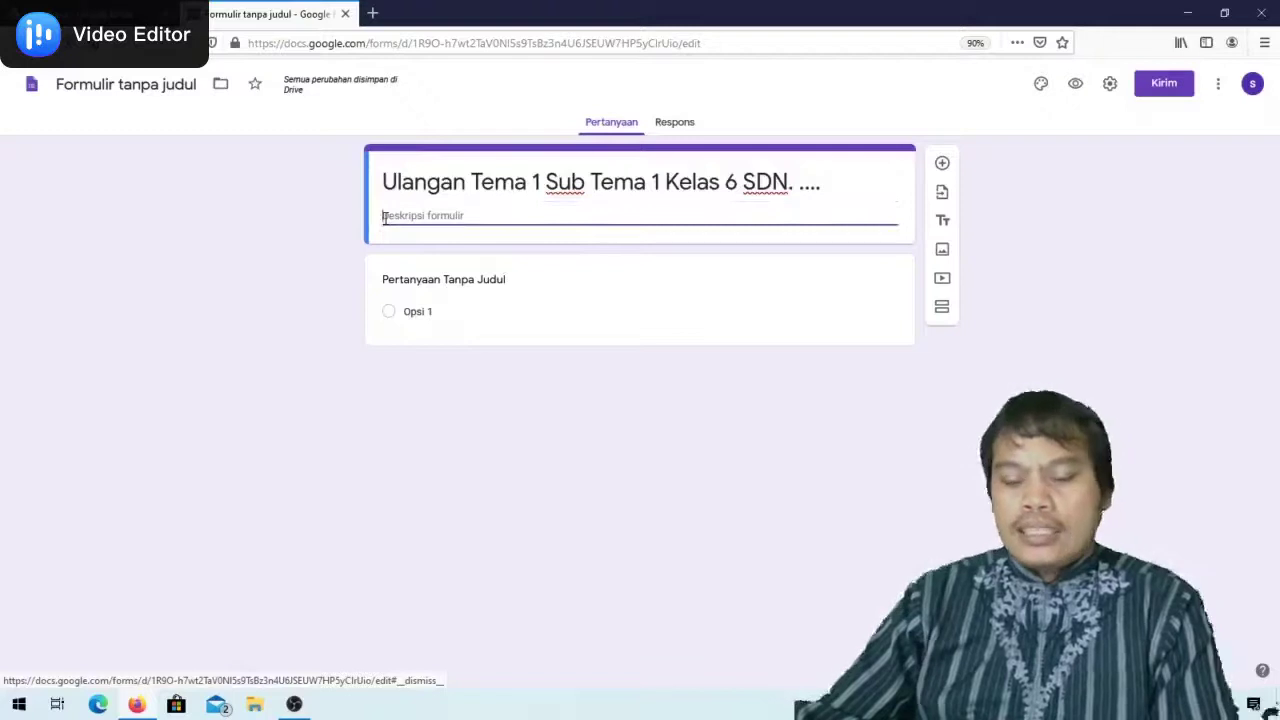
pyautogui.rightClick(385, 218)
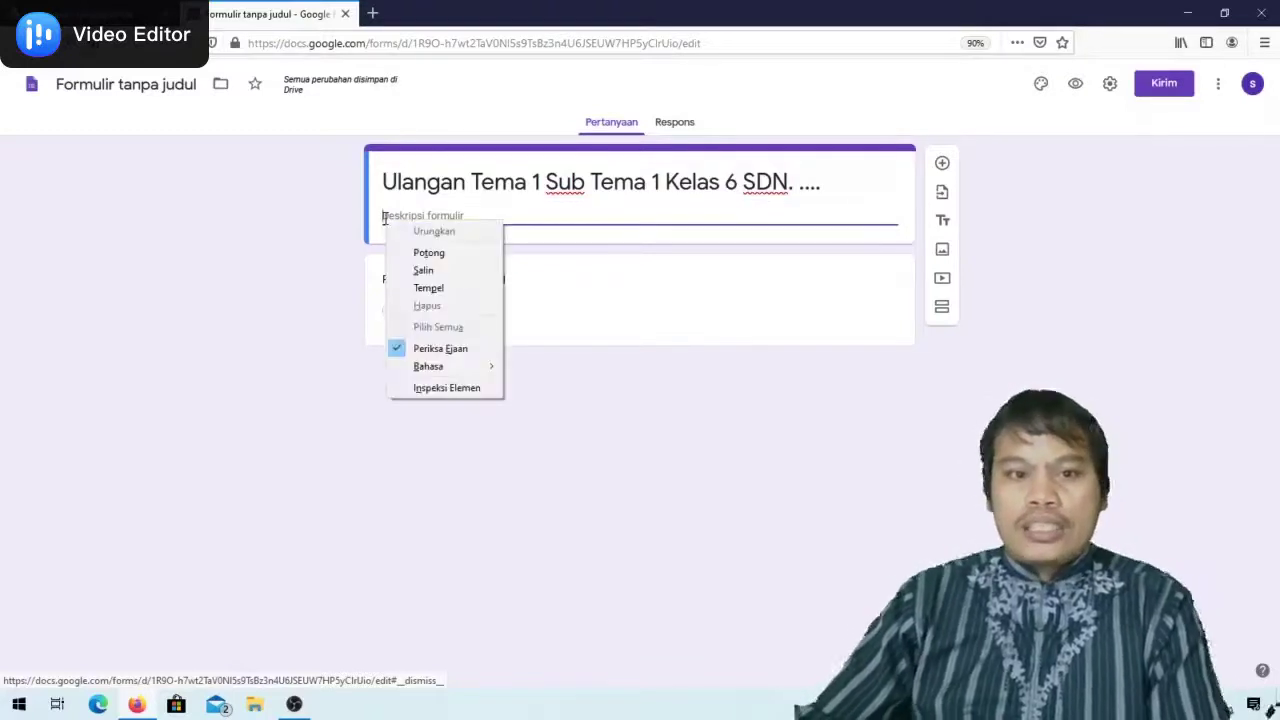
pyautogui.click(432, 289)
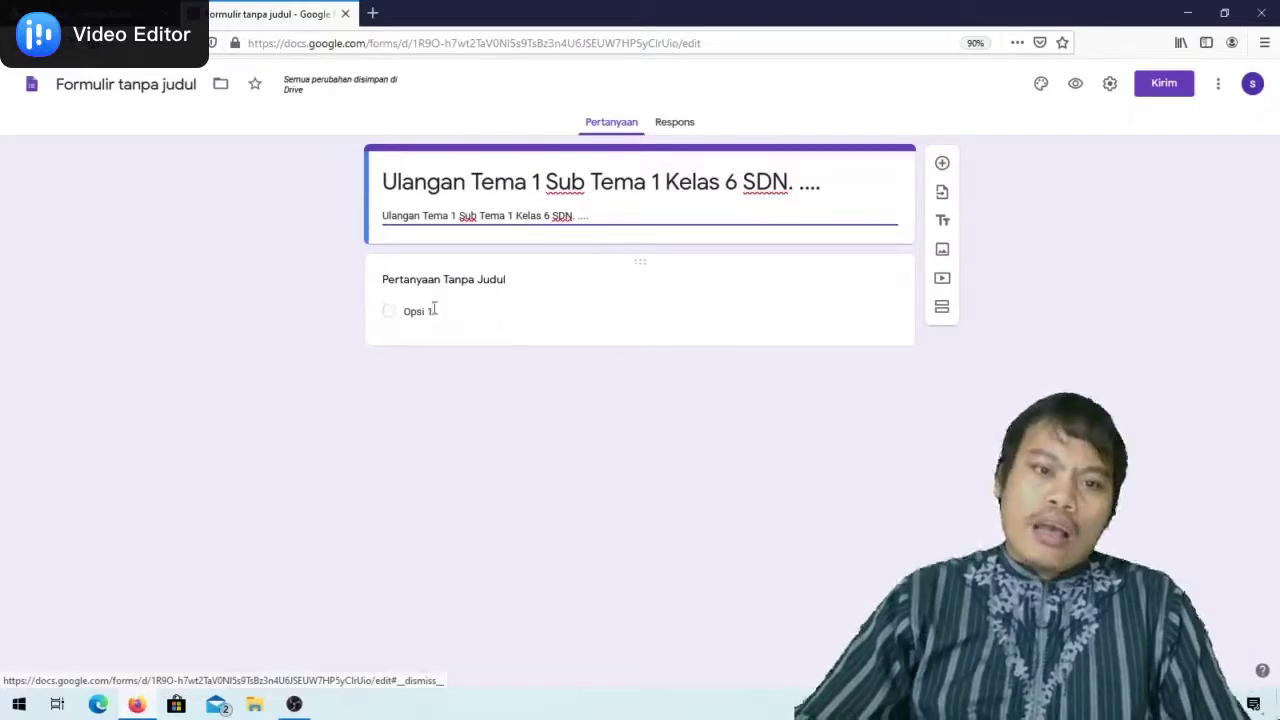
# Title the first question 'Nama' and change its type to Drop-down
pyautogui.click(401, 279)
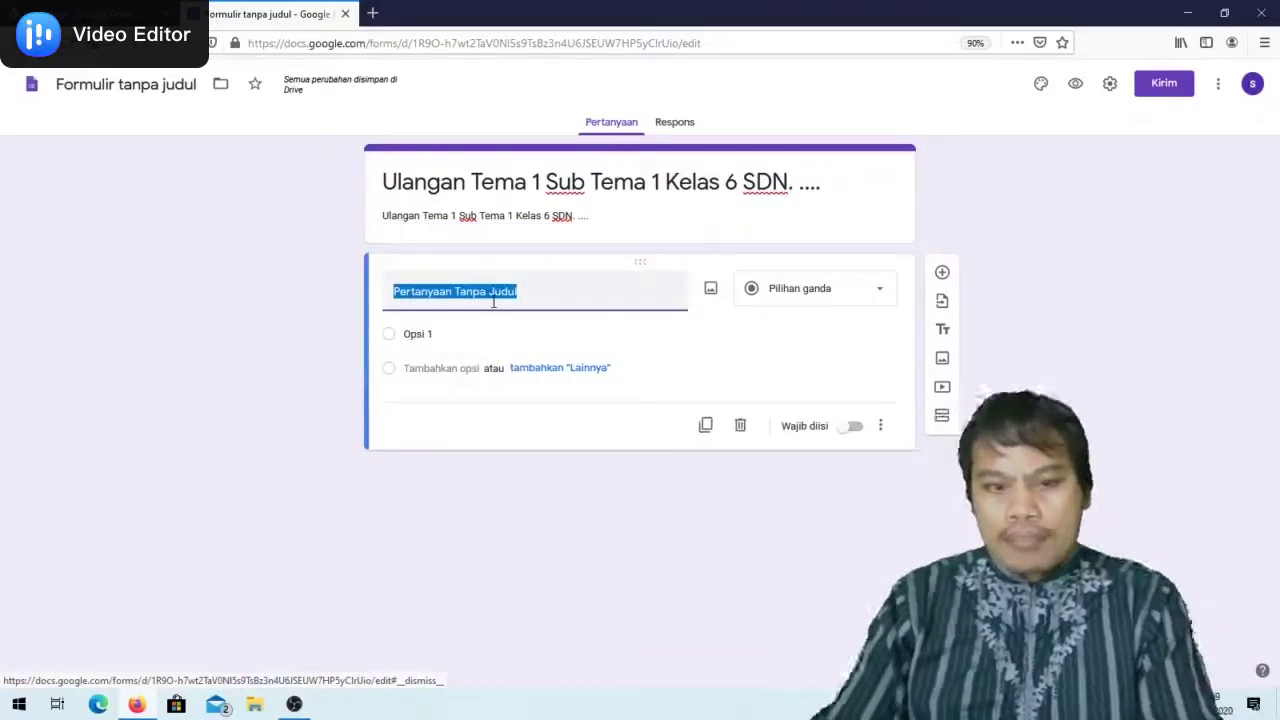
pyautogui.write('Nama')
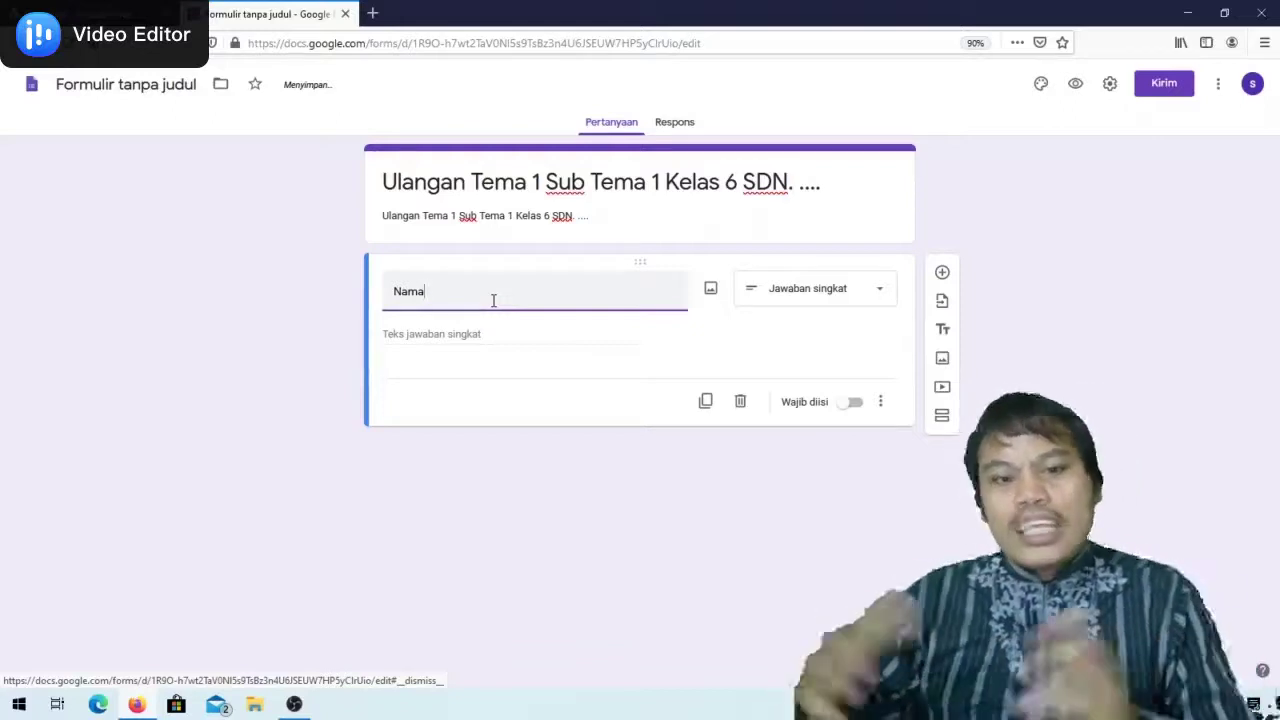
pyautogui.click(879, 295)
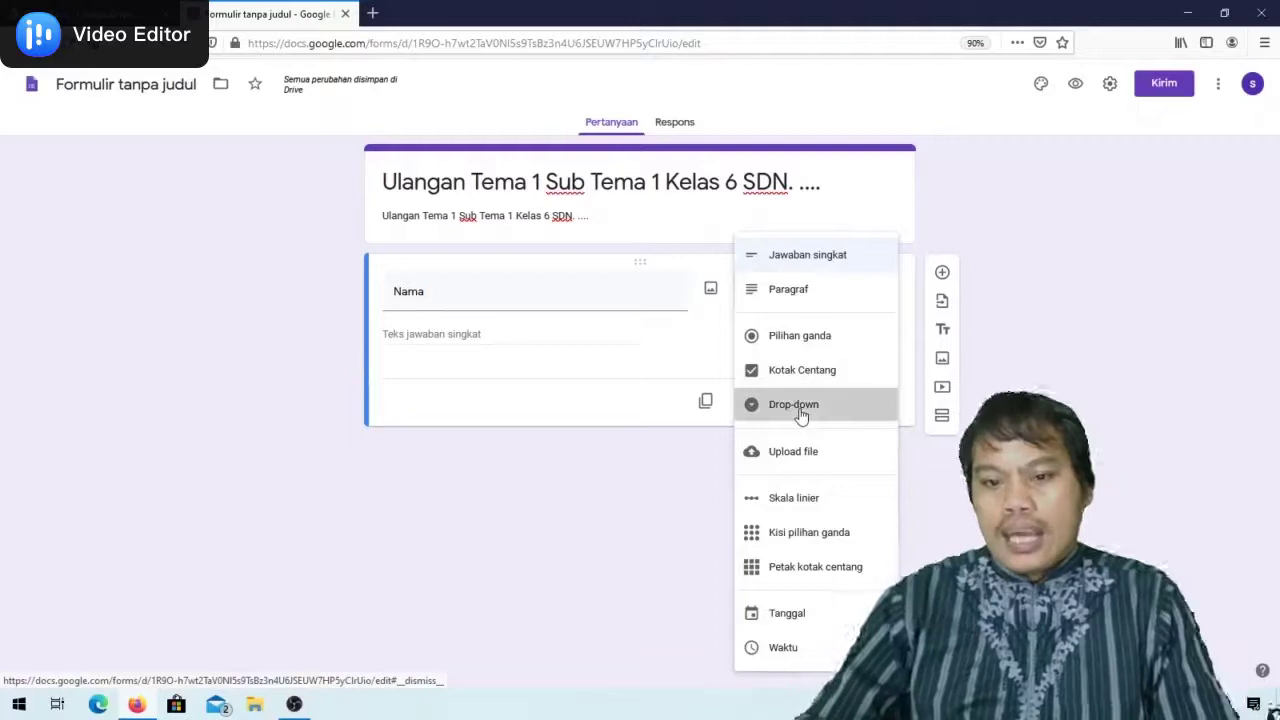
pyautogui.click(801, 416)
# Enter the drop-down answer options Adi, Nono, Toto, Fina and Fani
pyautogui.click(396, 338)
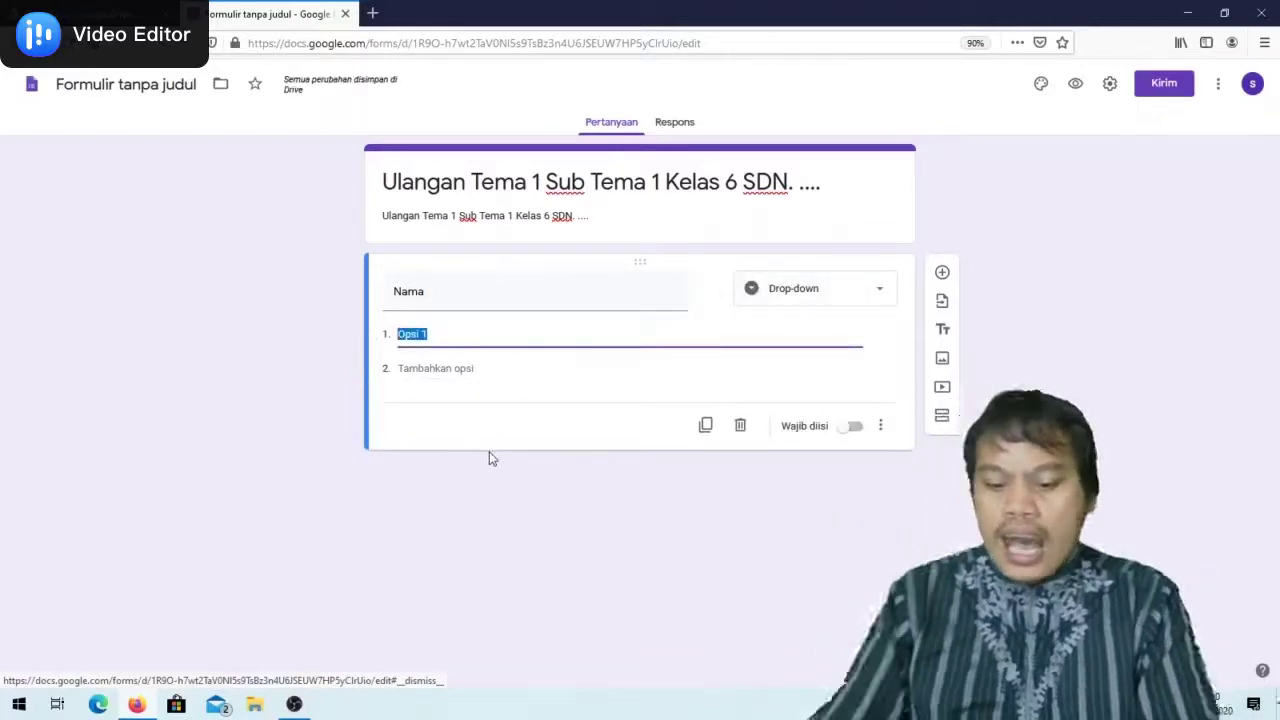
pyautogui.write('Adi')
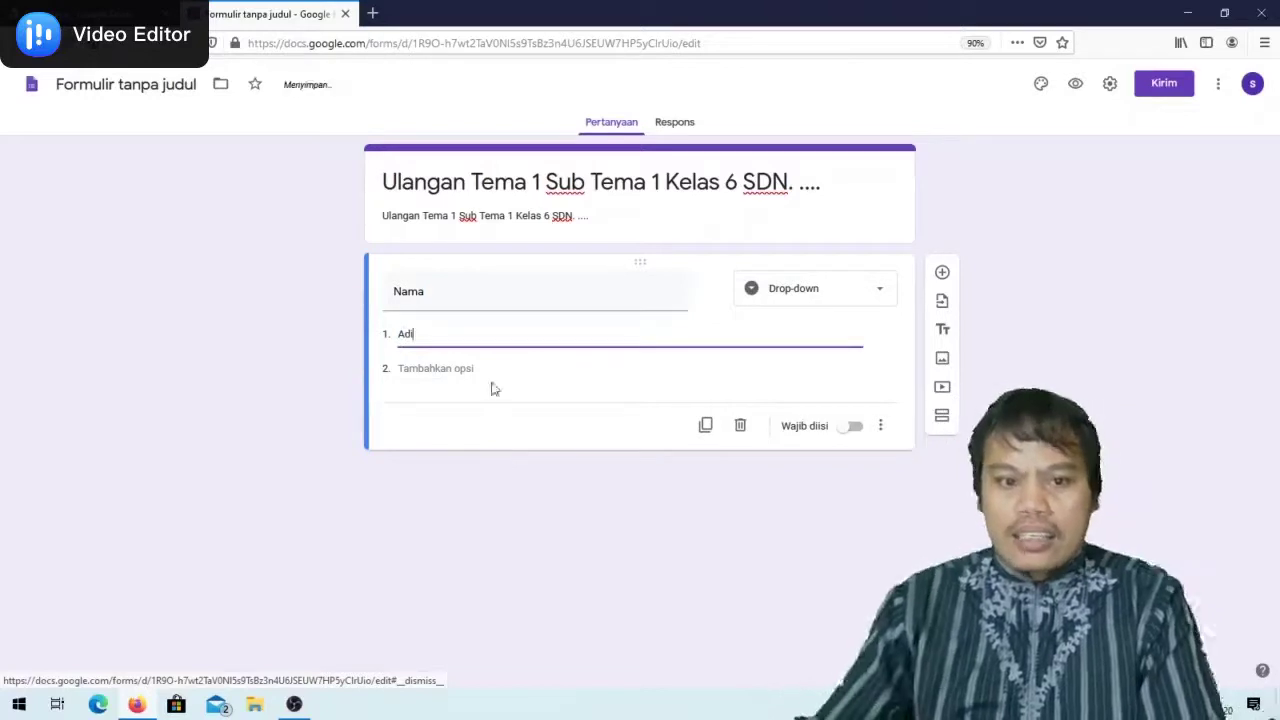
pyautogui.click(403, 368)
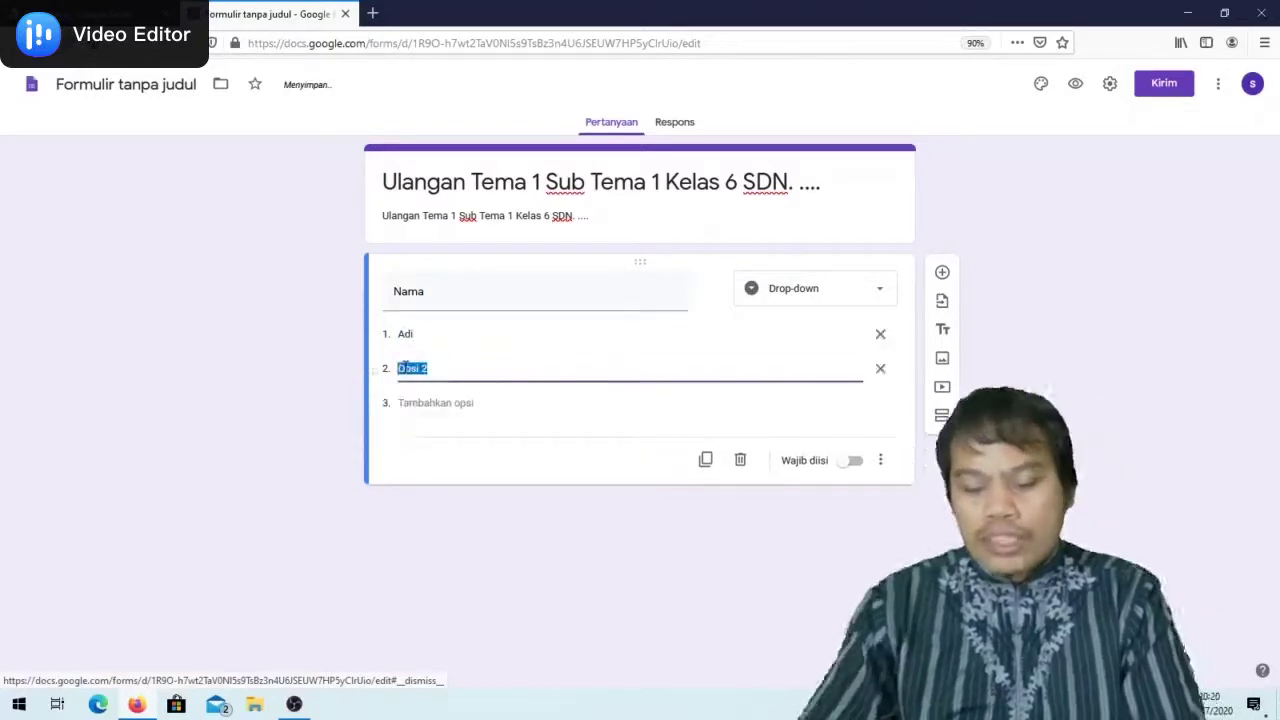
pyautogui.write('dono')
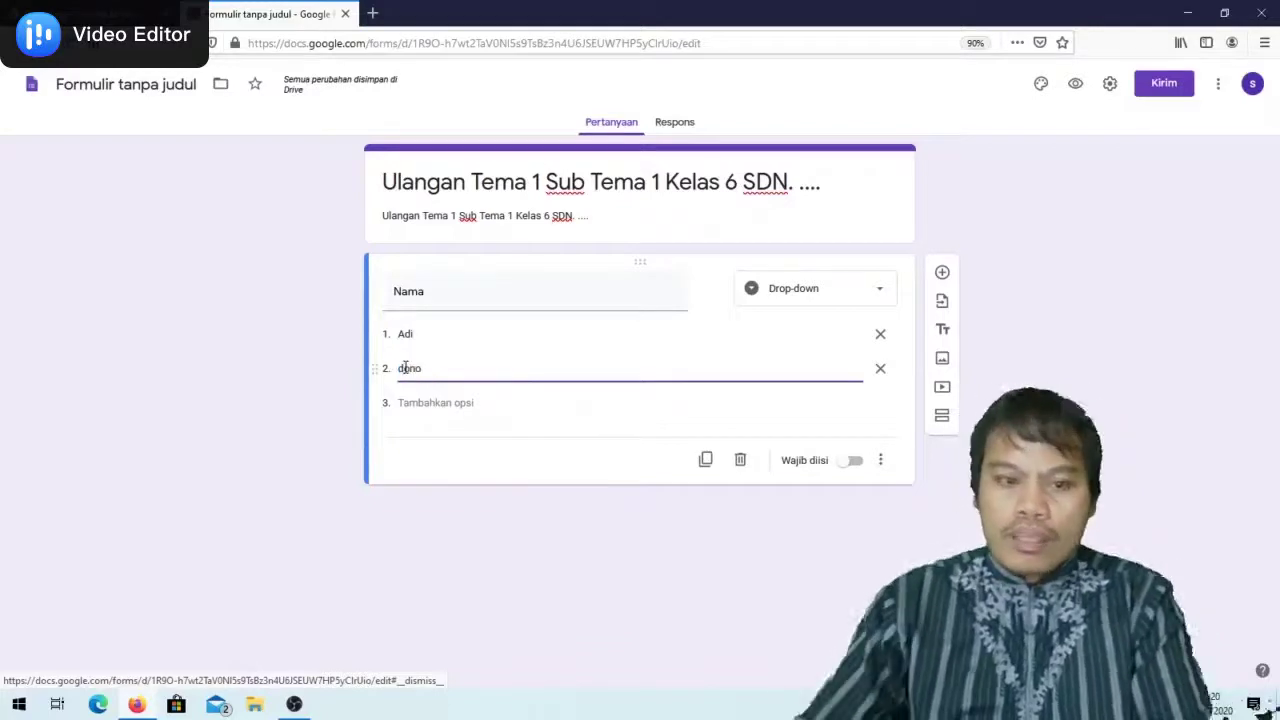
pyautogui.click(420, 403)
pyautogui.write('T')
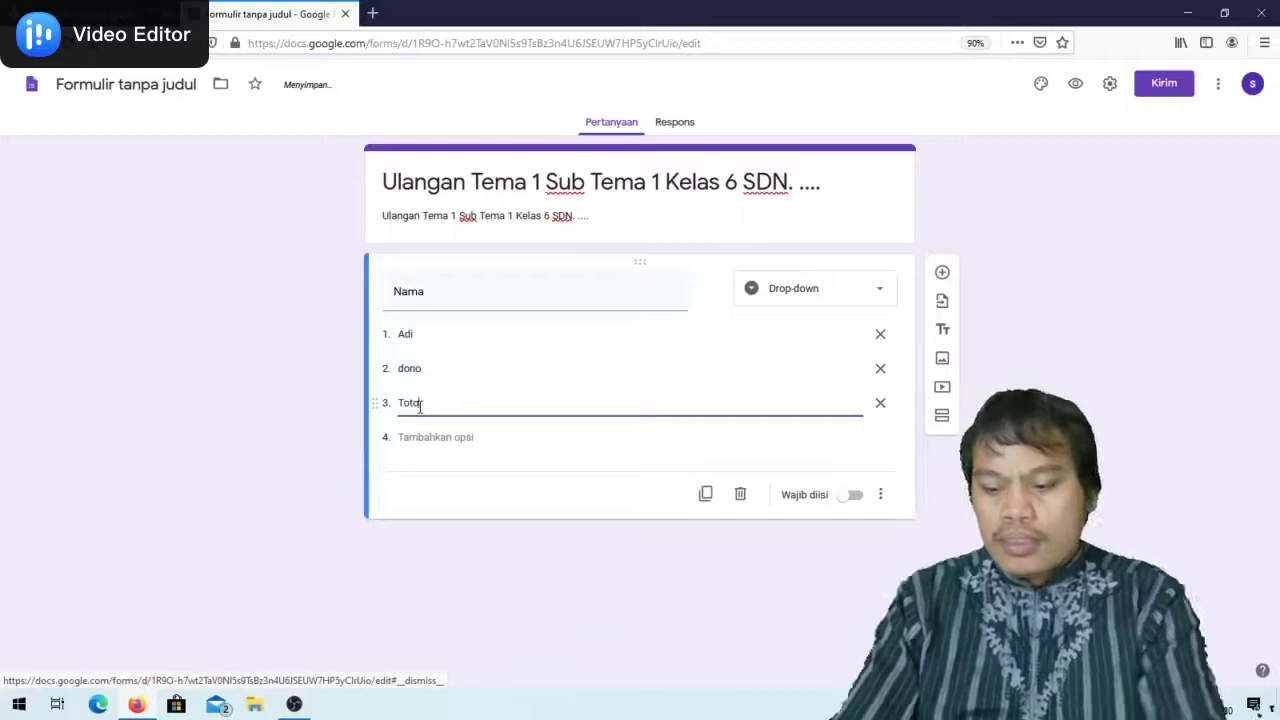
pyautogui.write('oto')
pyautogui.click(436, 437)
pyautogui.write('Fina')
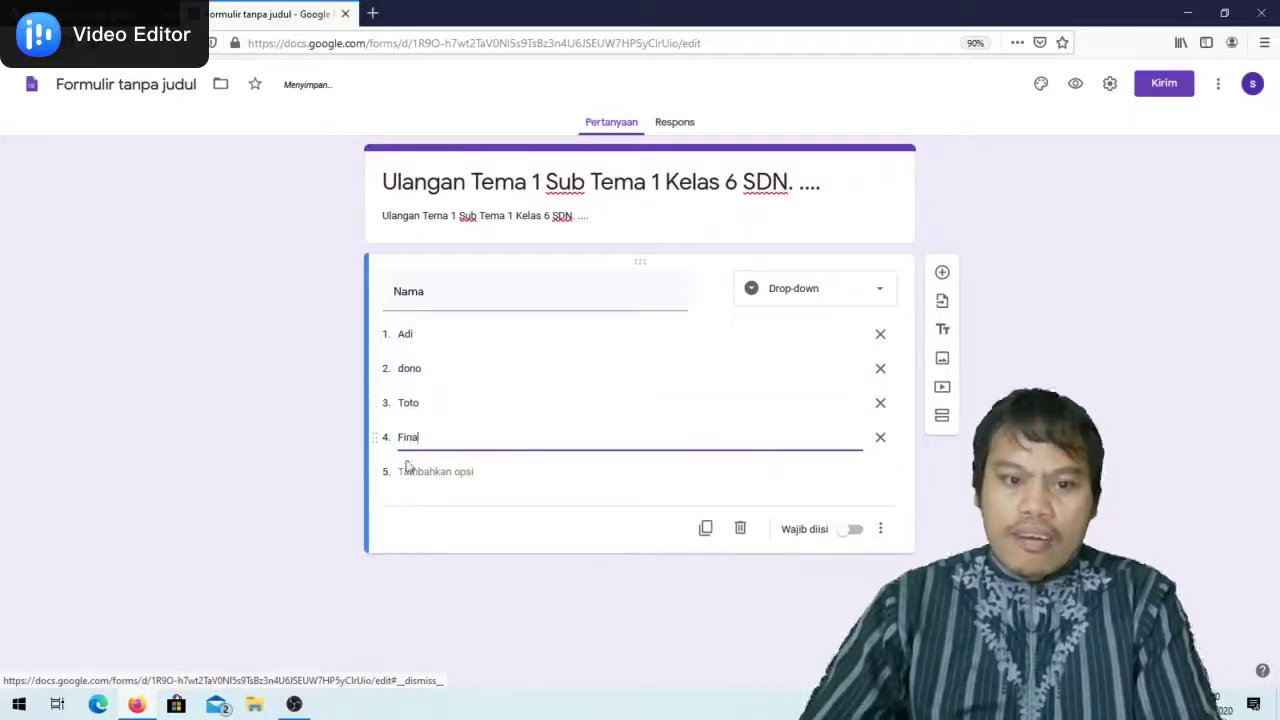
pyautogui.click(408, 470)
pyautogui.write('Fan')
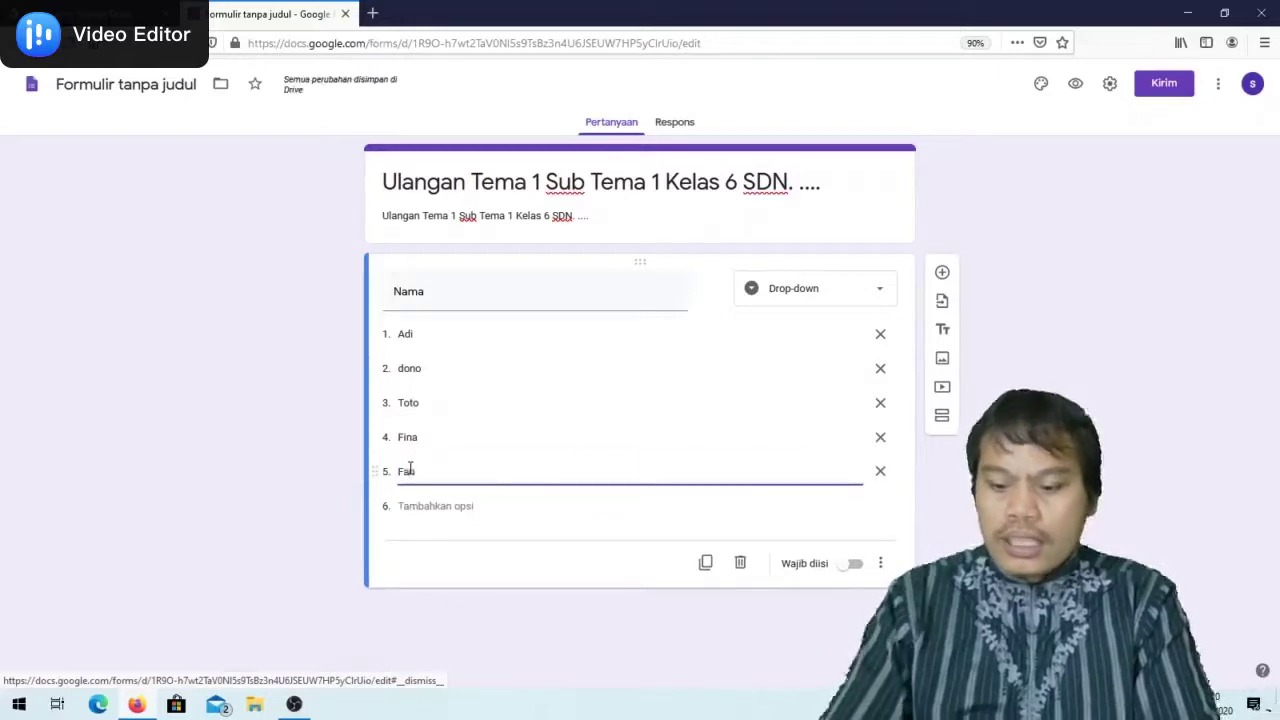
pyautogui.write('i')
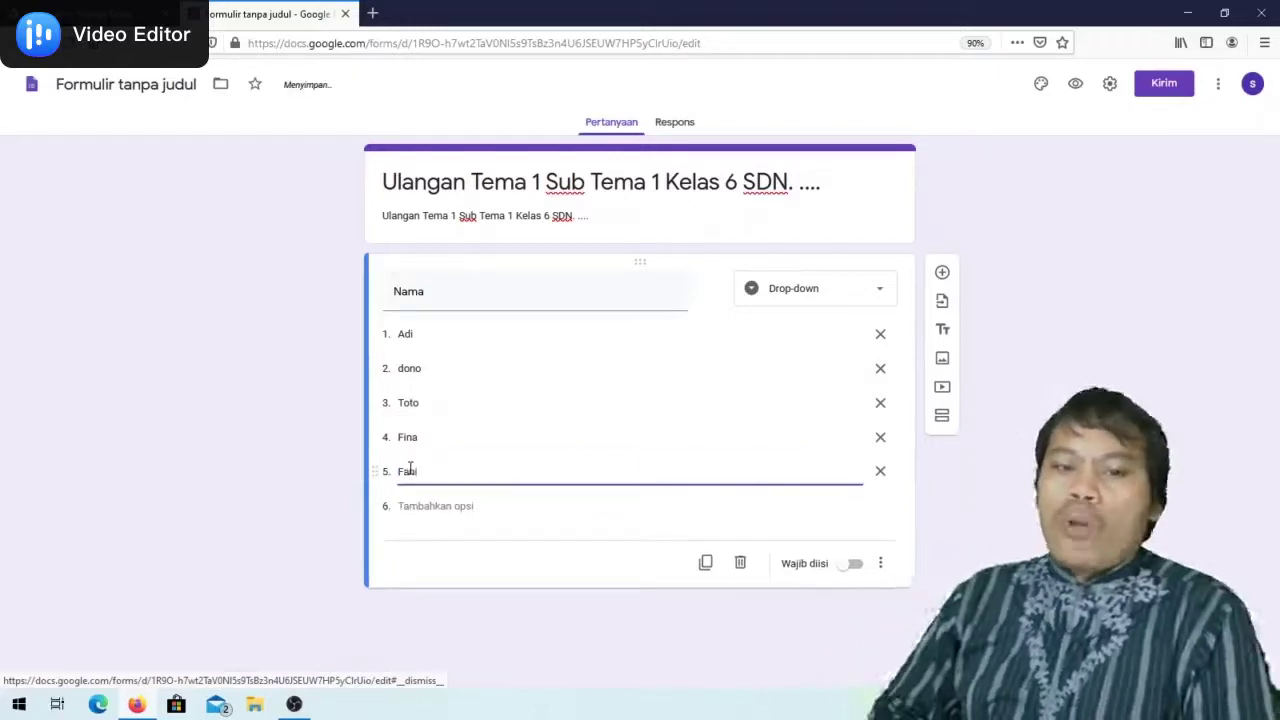
pyautogui.write('l')
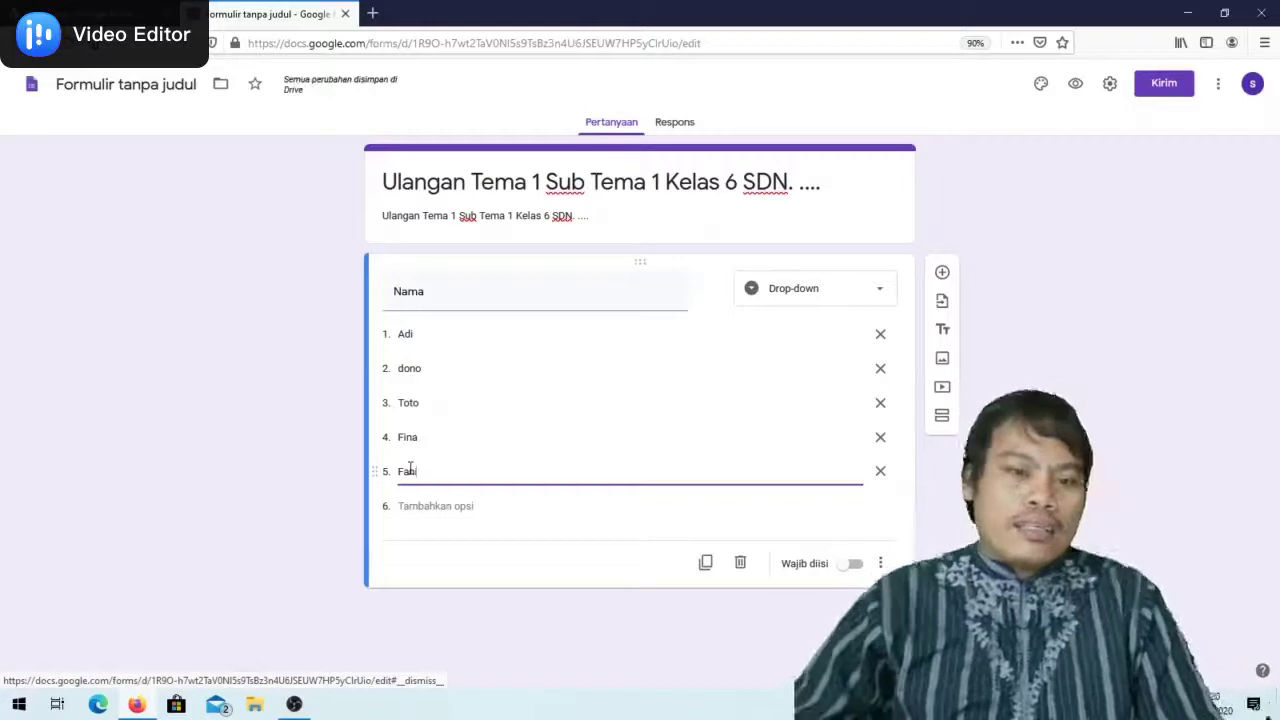
# Correct the second option to 'Nono' and switch on Wajib diisi
pyautogui.doubleClick(405, 368)
pyautogui.click(406, 370)
pyautogui.press('BackSpace')
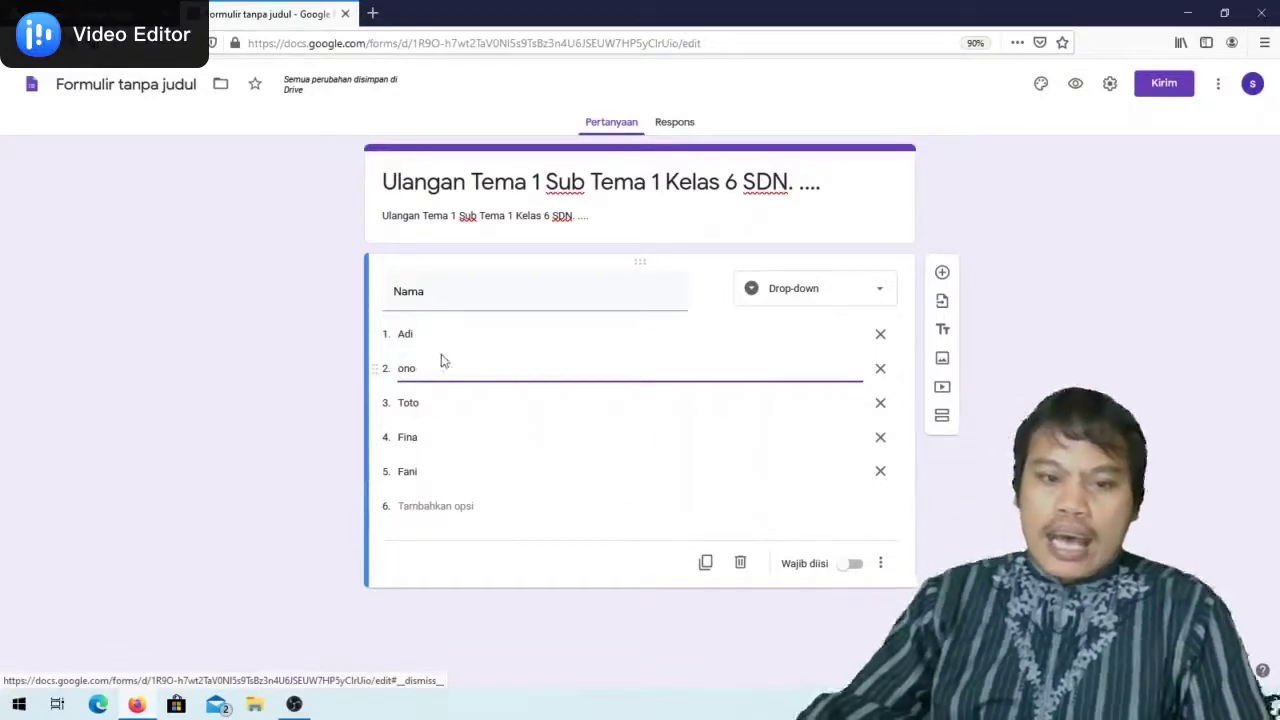
pyautogui.write('N')
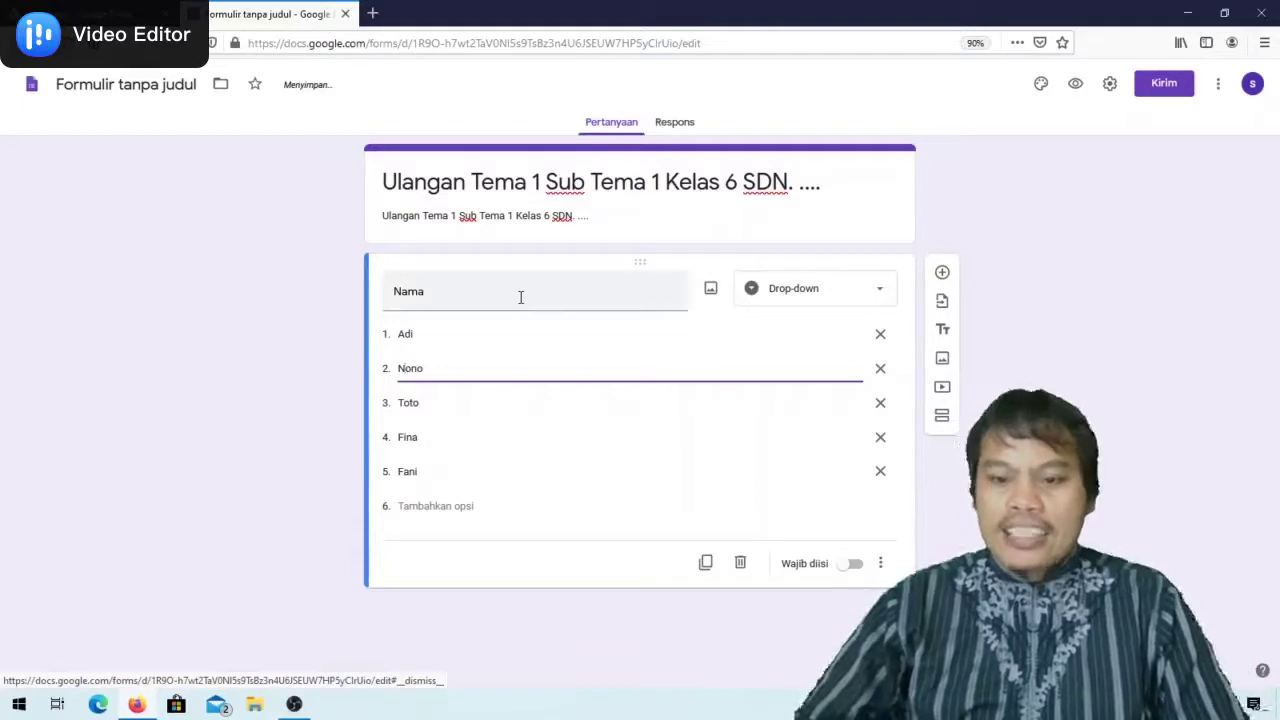
pyautogui.click(848, 568)
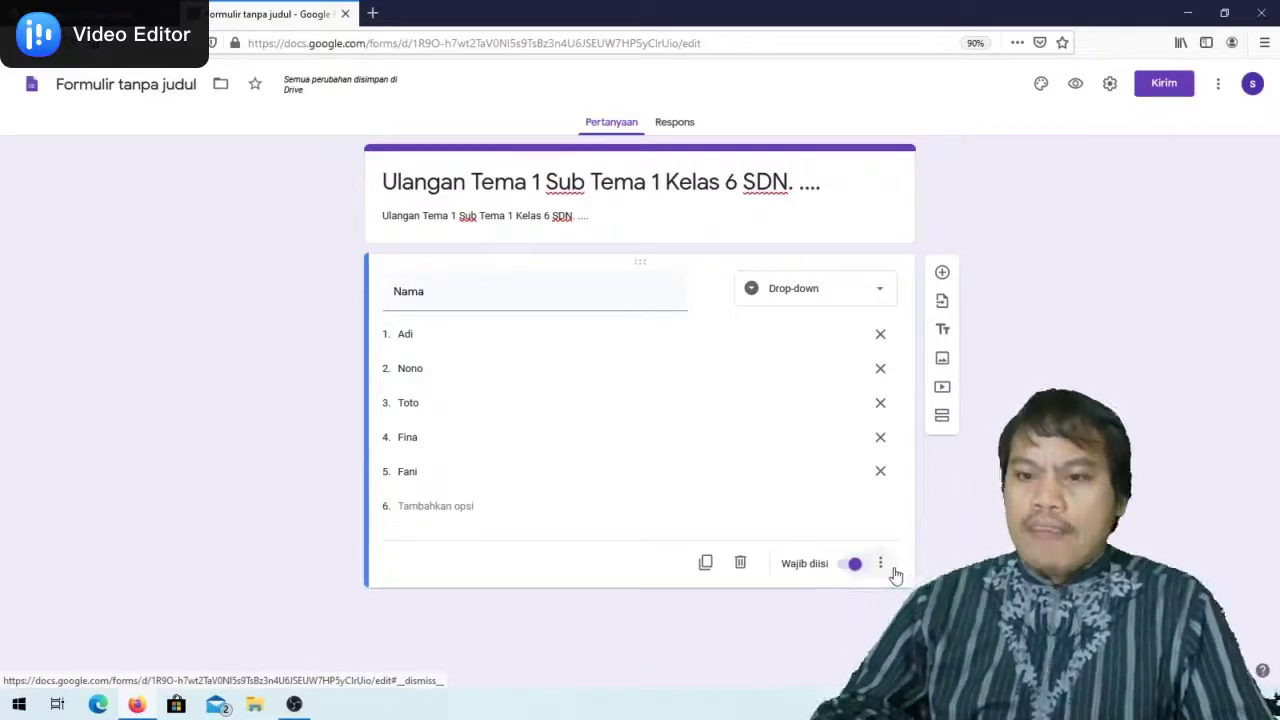
# Add question 'Mata Pelajaran' as Jawaban singkat with Wajib diisi switched on
pyautogui.click(943, 275)
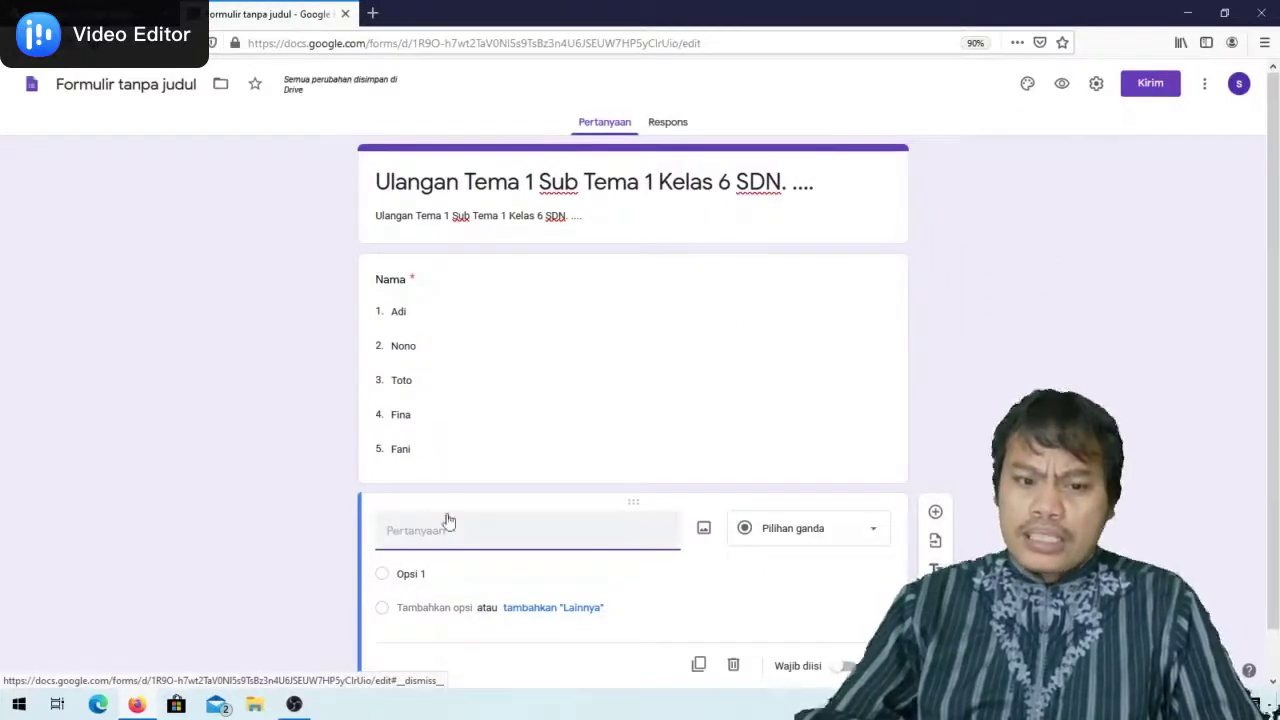
pyautogui.scroll(-1, 448, 521)
pyautogui.write('Mata P')
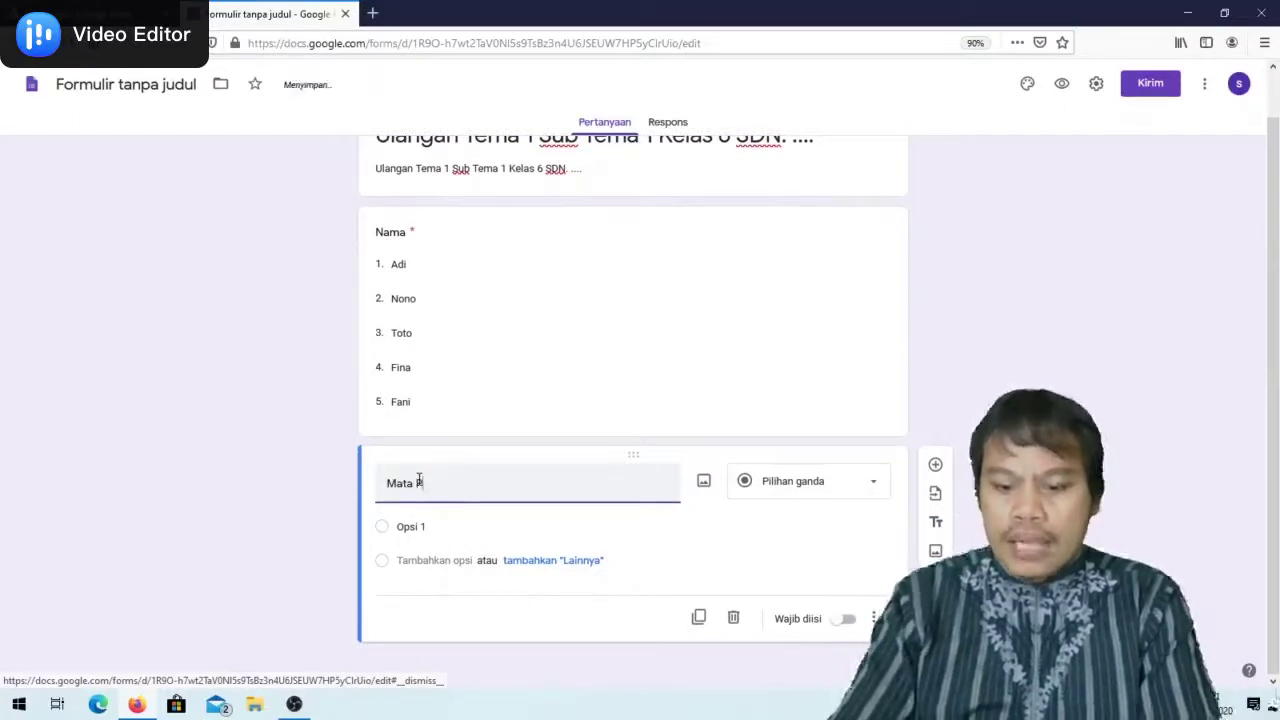
pyautogui.write('elajaran')
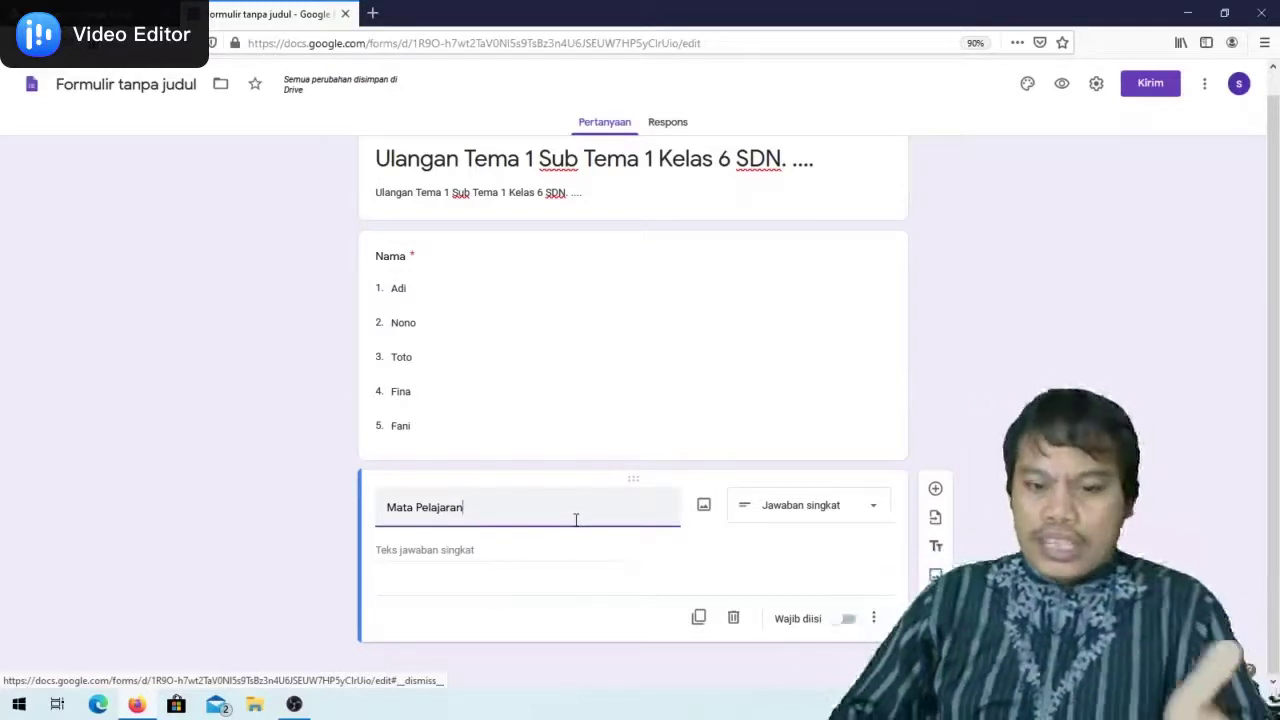
pyautogui.click(871, 508)
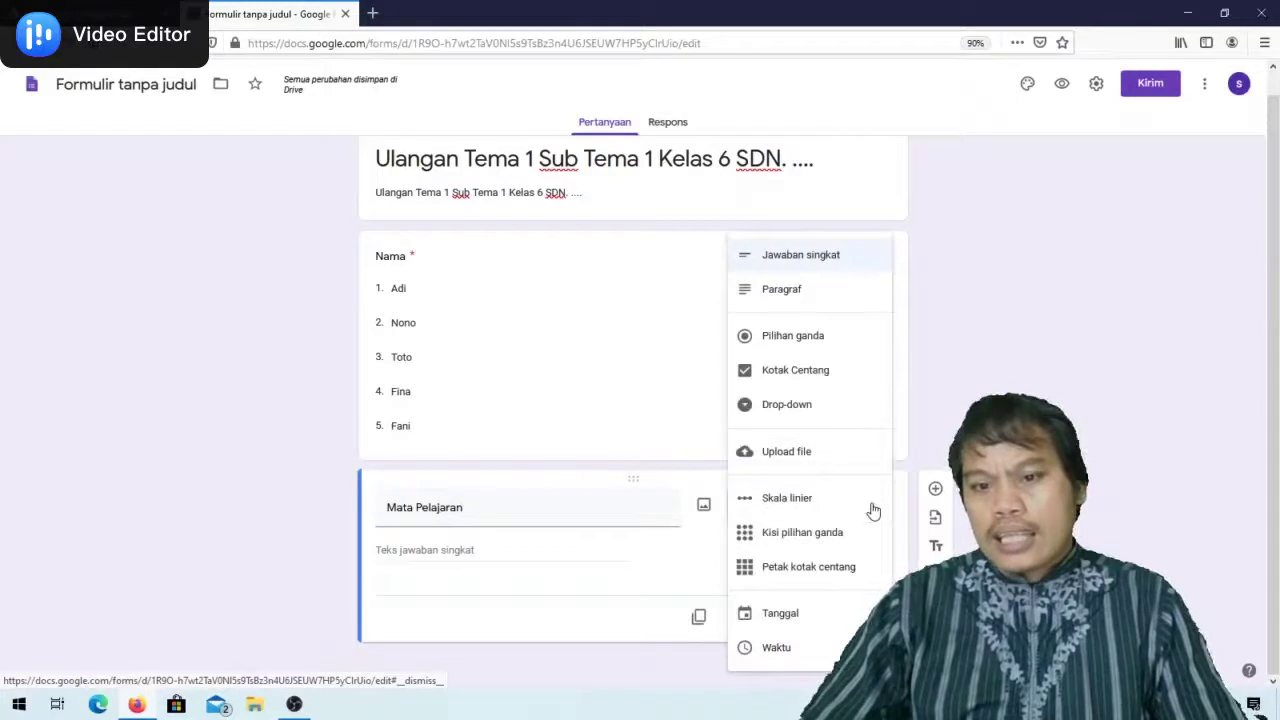
pyautogui.click(797, 260)
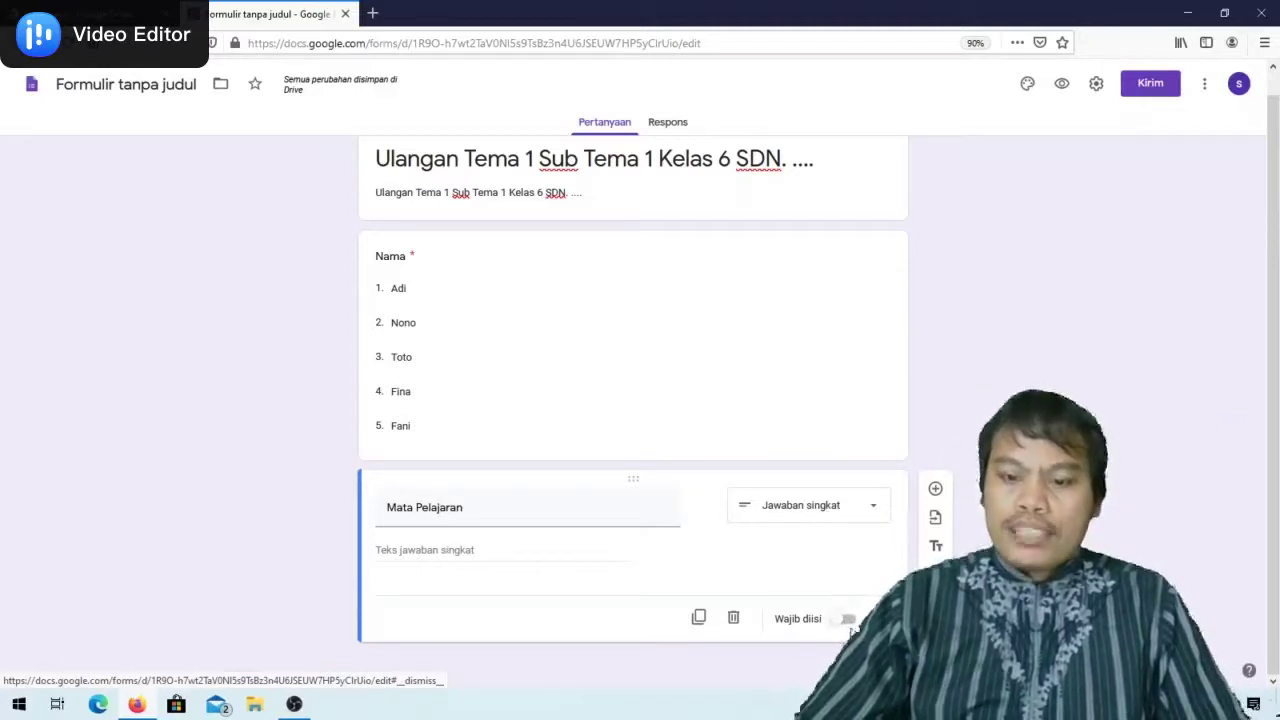
pyautogui.click(849, 618)
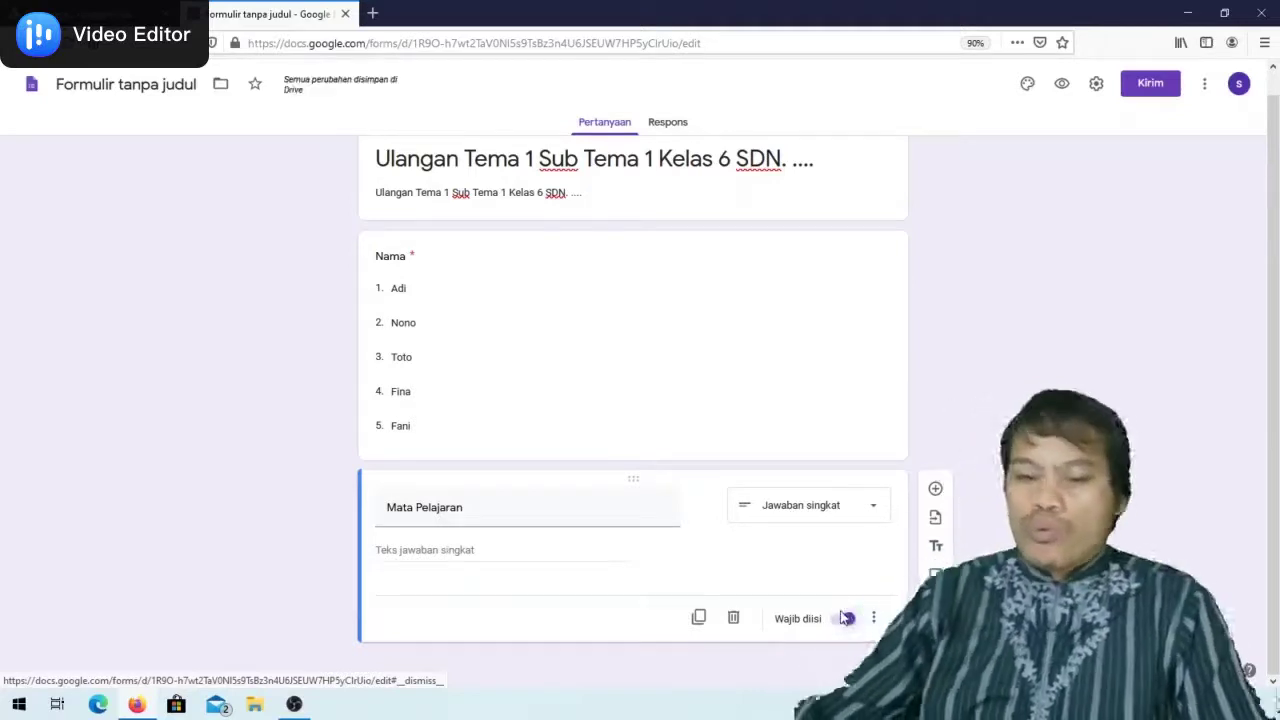
# Add required short-answer question 'Token/Paswod', removing its automatic response validation
pyautogui.click(935, 492)
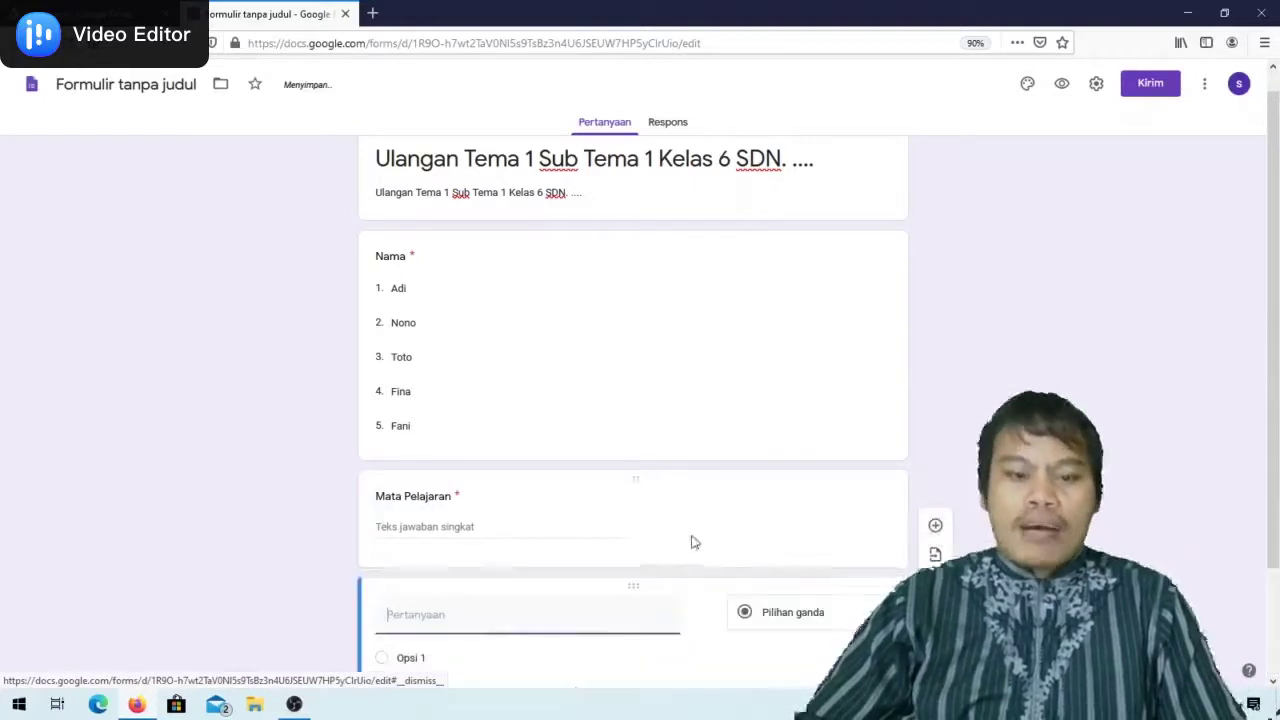
pyautogui.write('Toke')
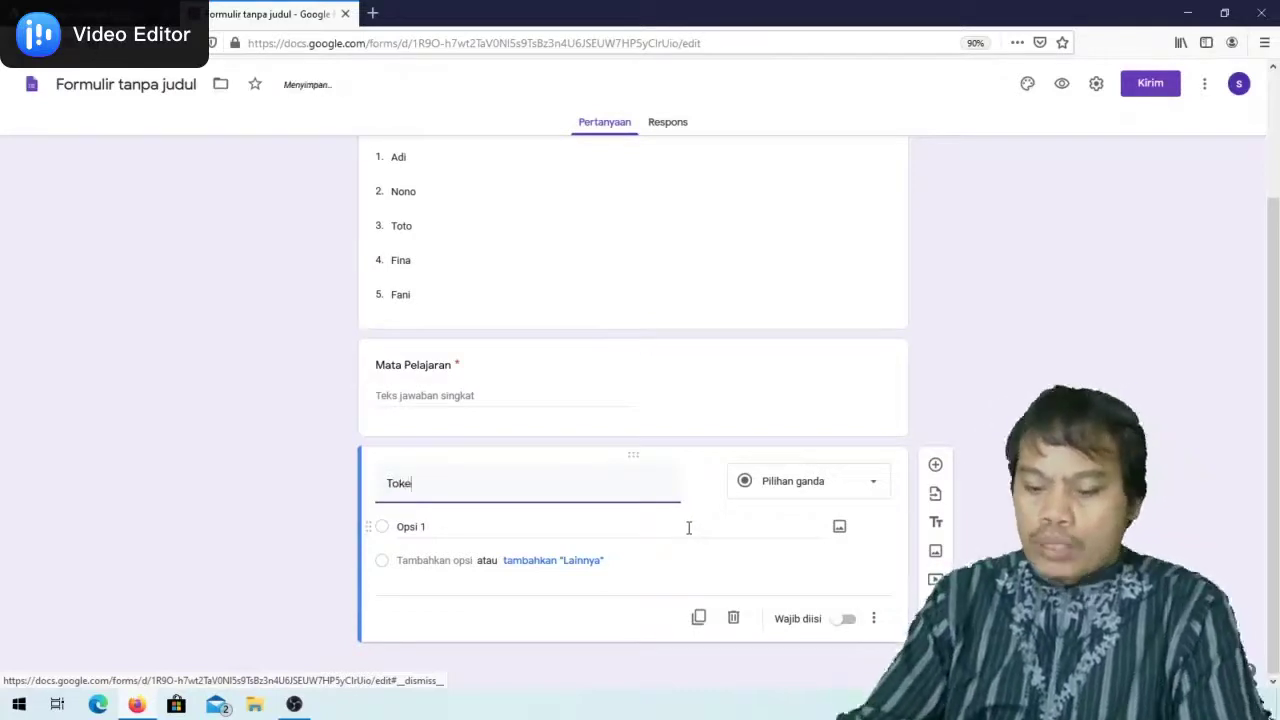
pyautogui.write('n/')
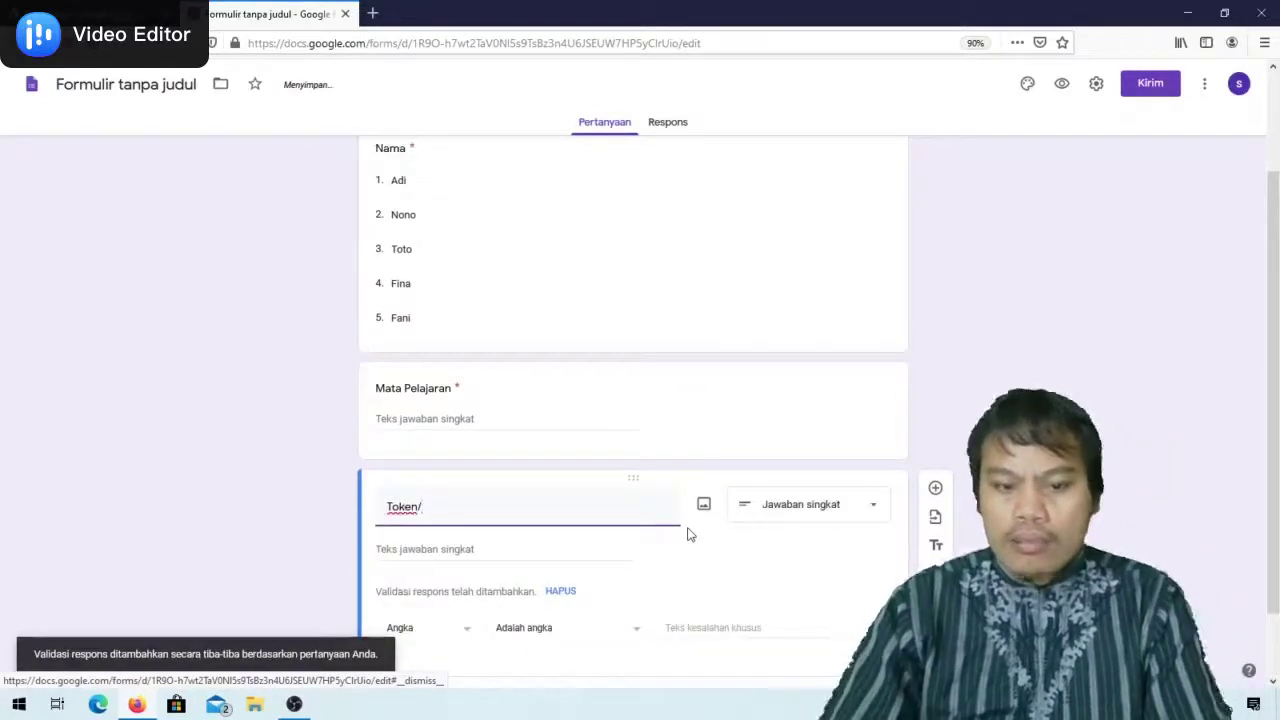
pyautogui.write('Paswod')
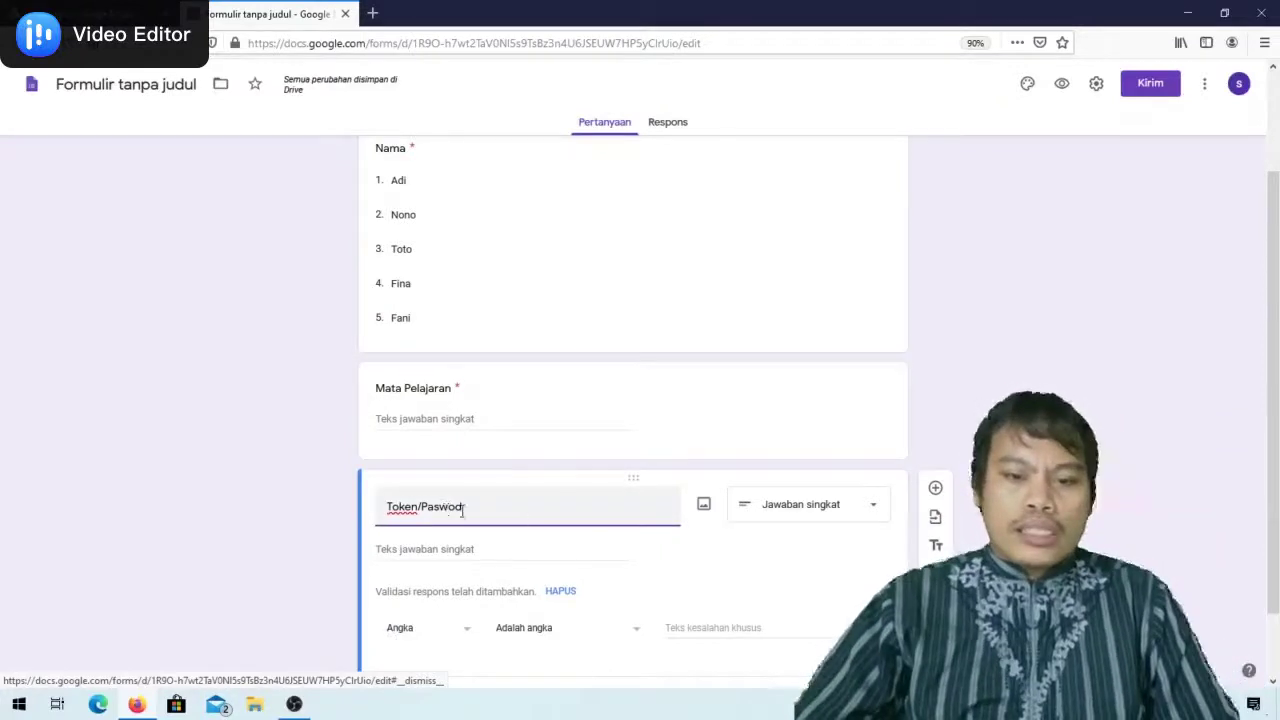
pyautogui.scroll(-1, 577, 500)
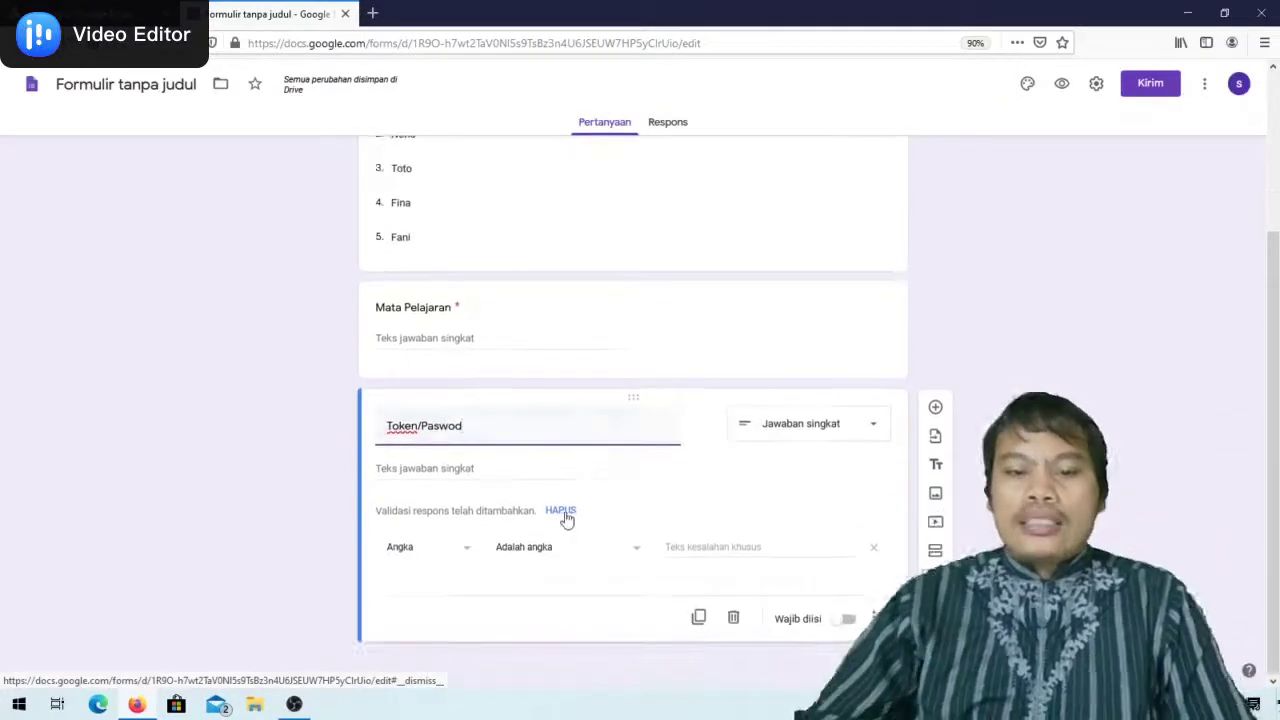
pyautogui.click(562, 511)
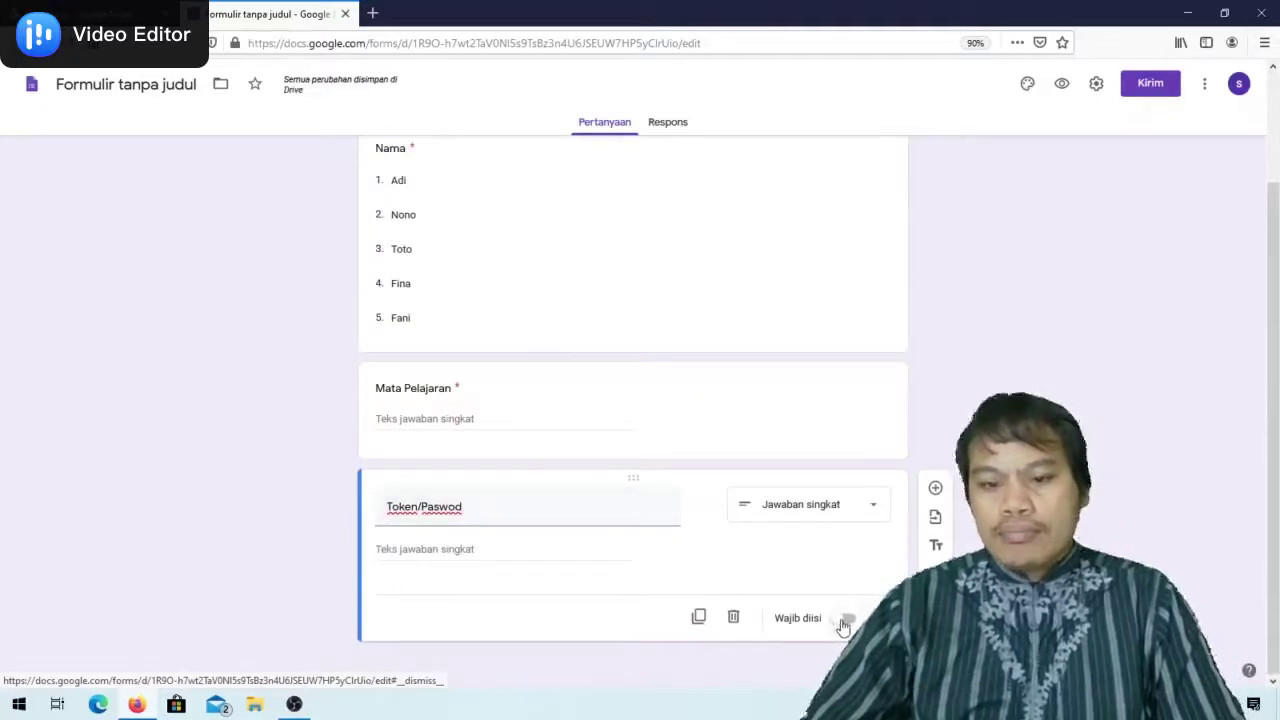
pyautogui.click(871, 513)
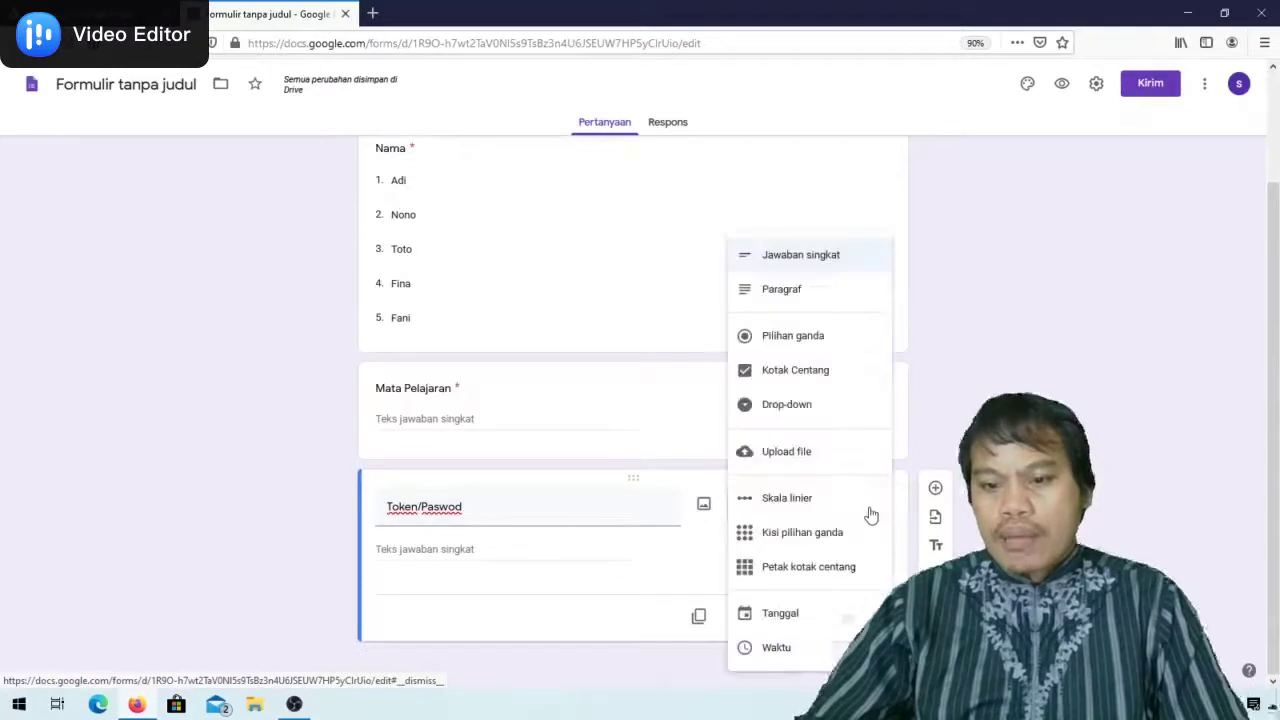
pyautogui.click(780, 270)
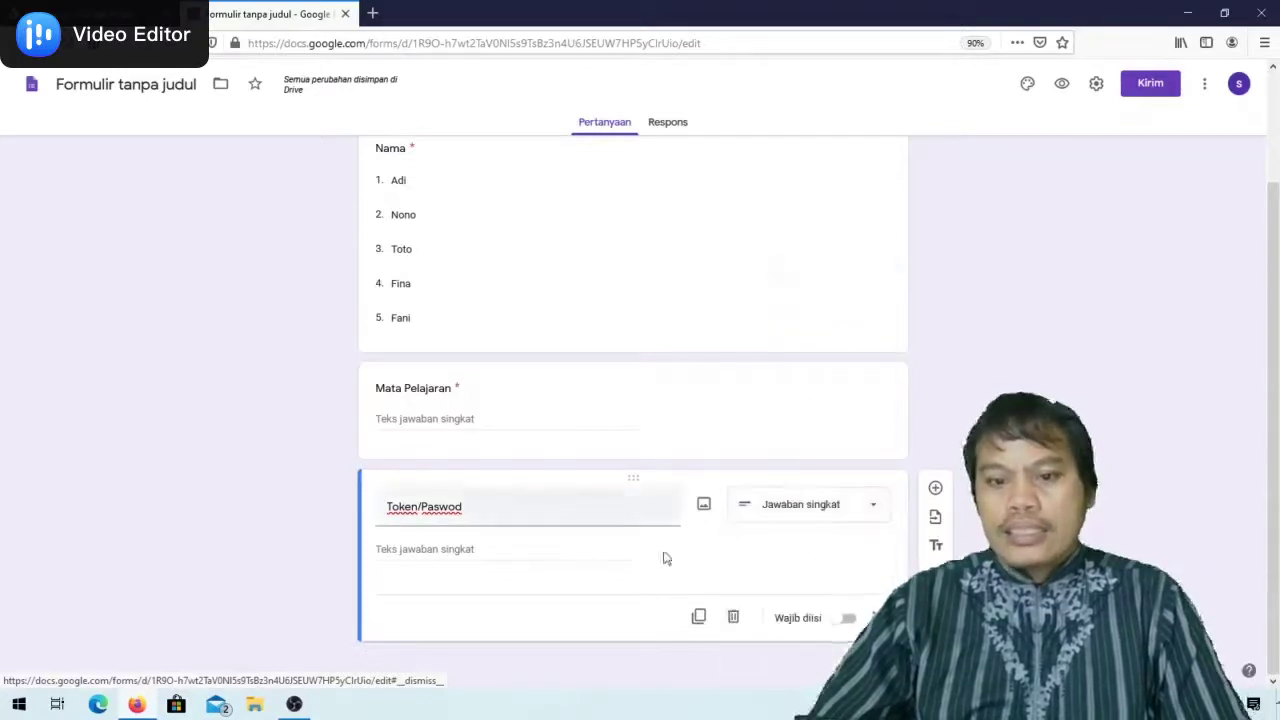
pyautogui.click(843, 620)
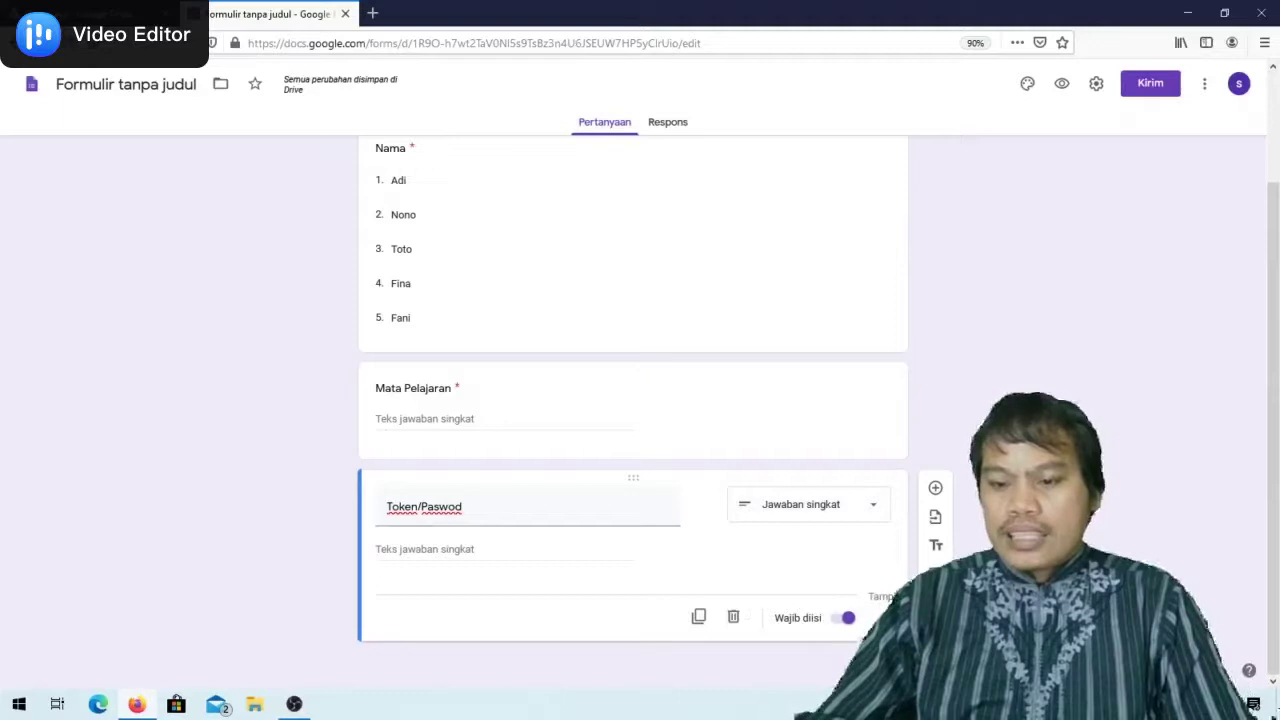
pyautogui.click(930, 655)
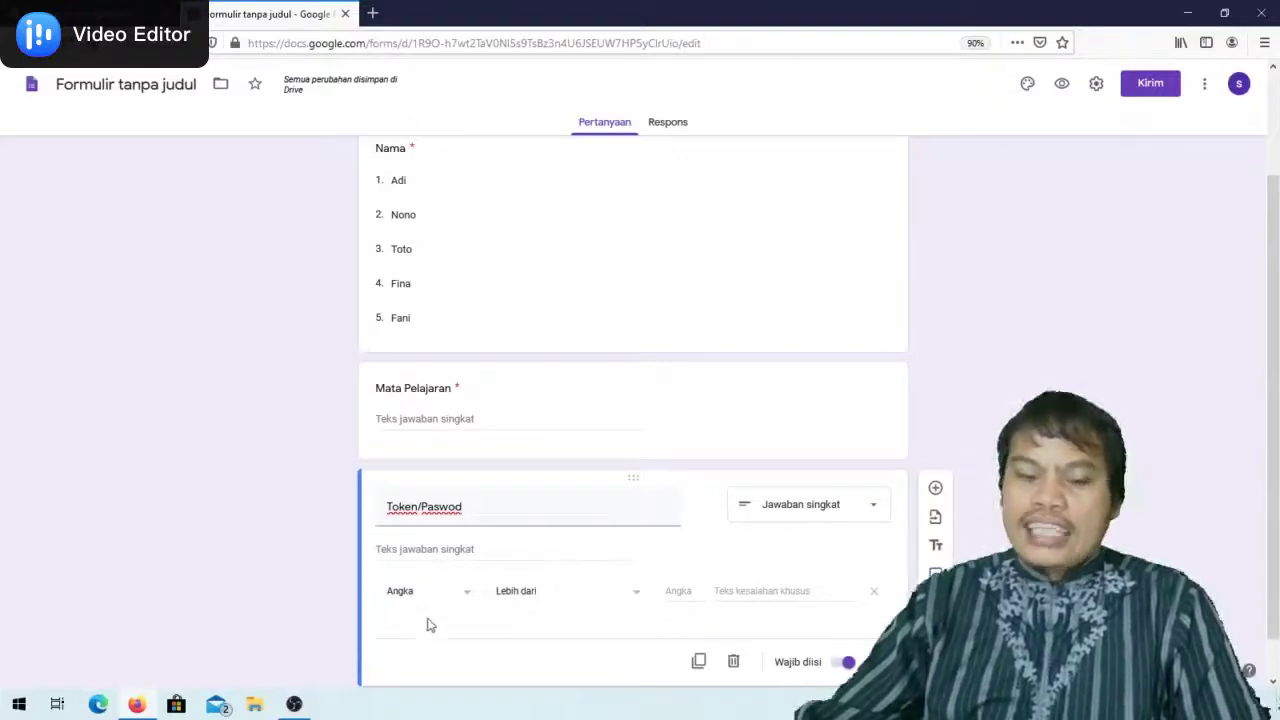
# Set Token/Paswod validation to Teks > Berisi the token text, with error message '123'
pyautogui.click(471, 598)
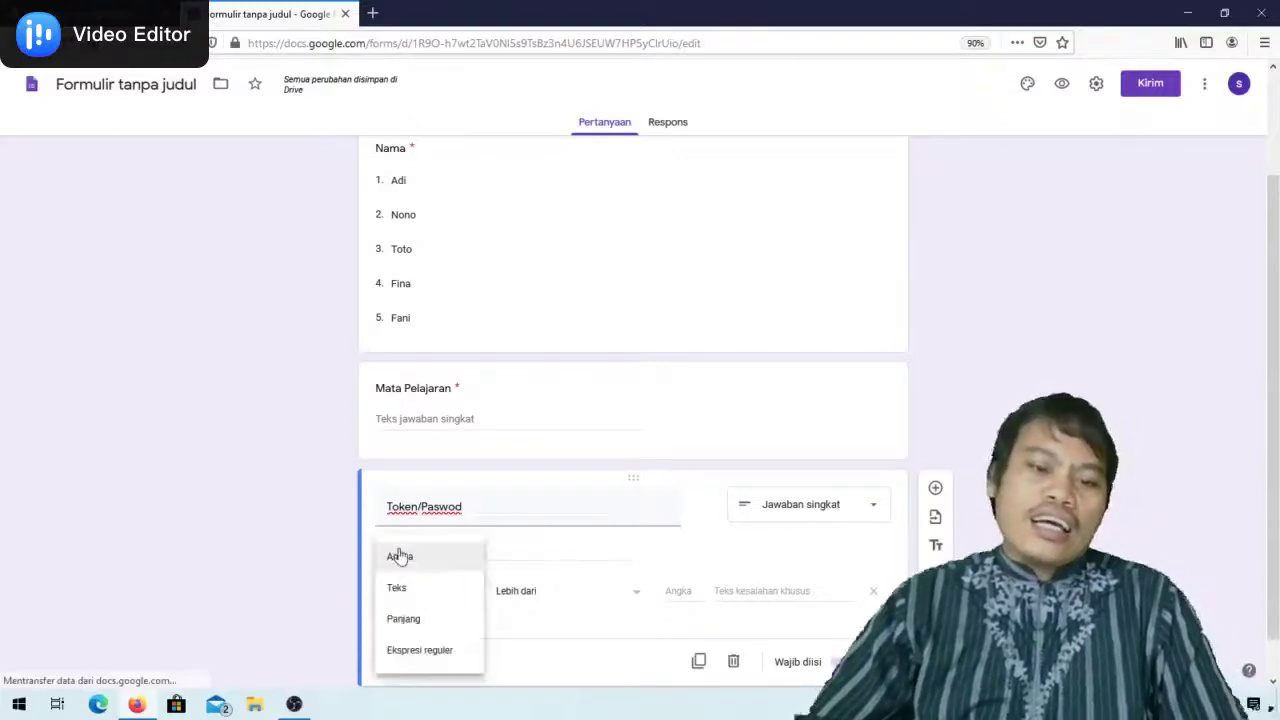
pyautogui.click(403, 590)
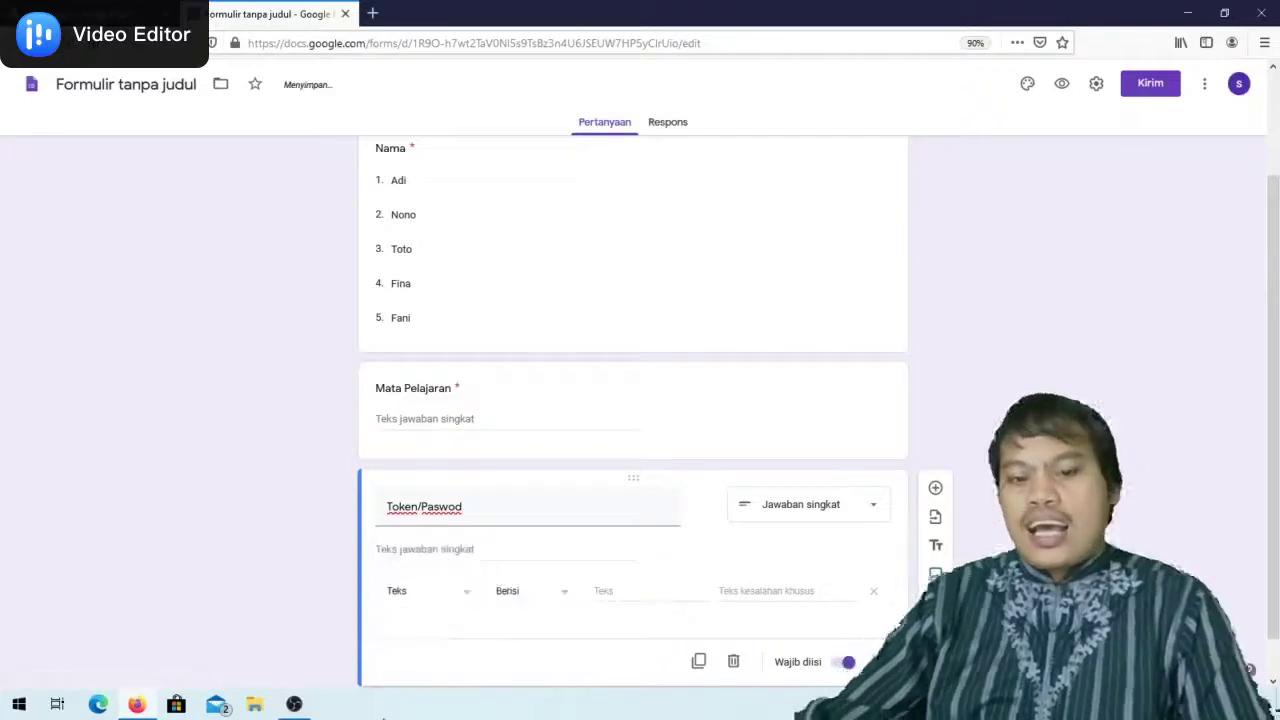
pyautogui.click(605, 589)
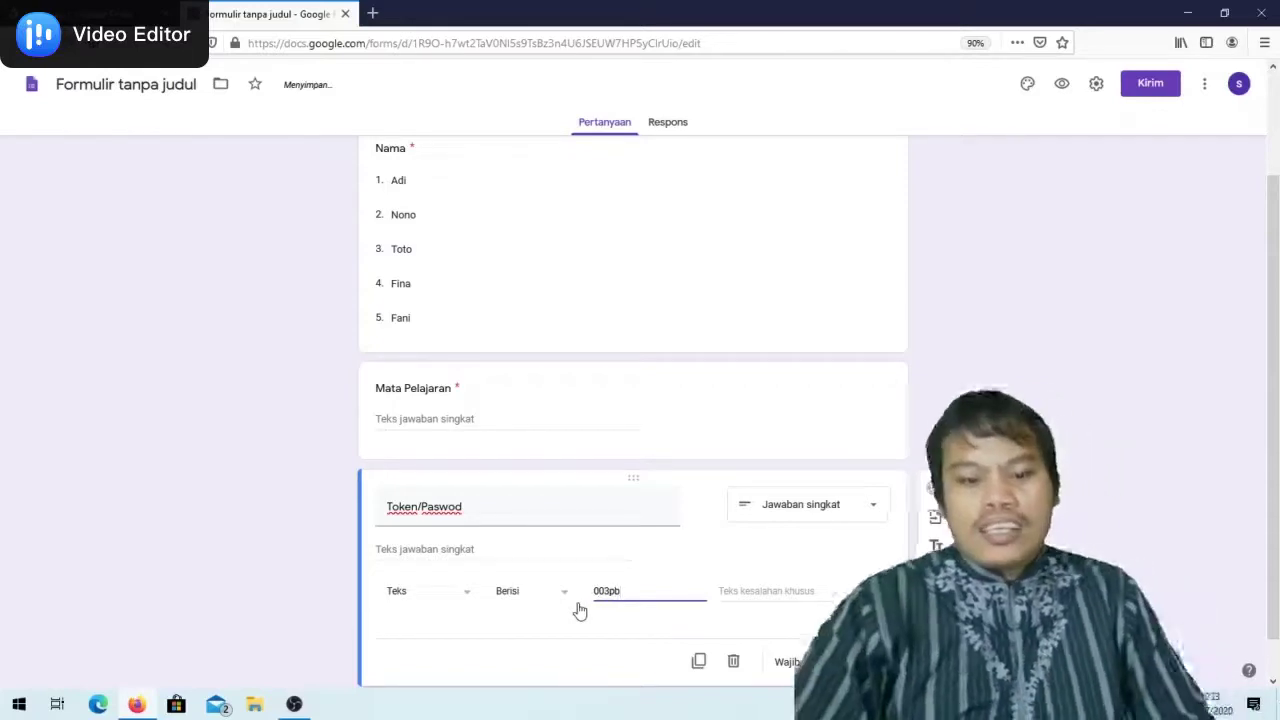
pyautogui.click(784, 587)
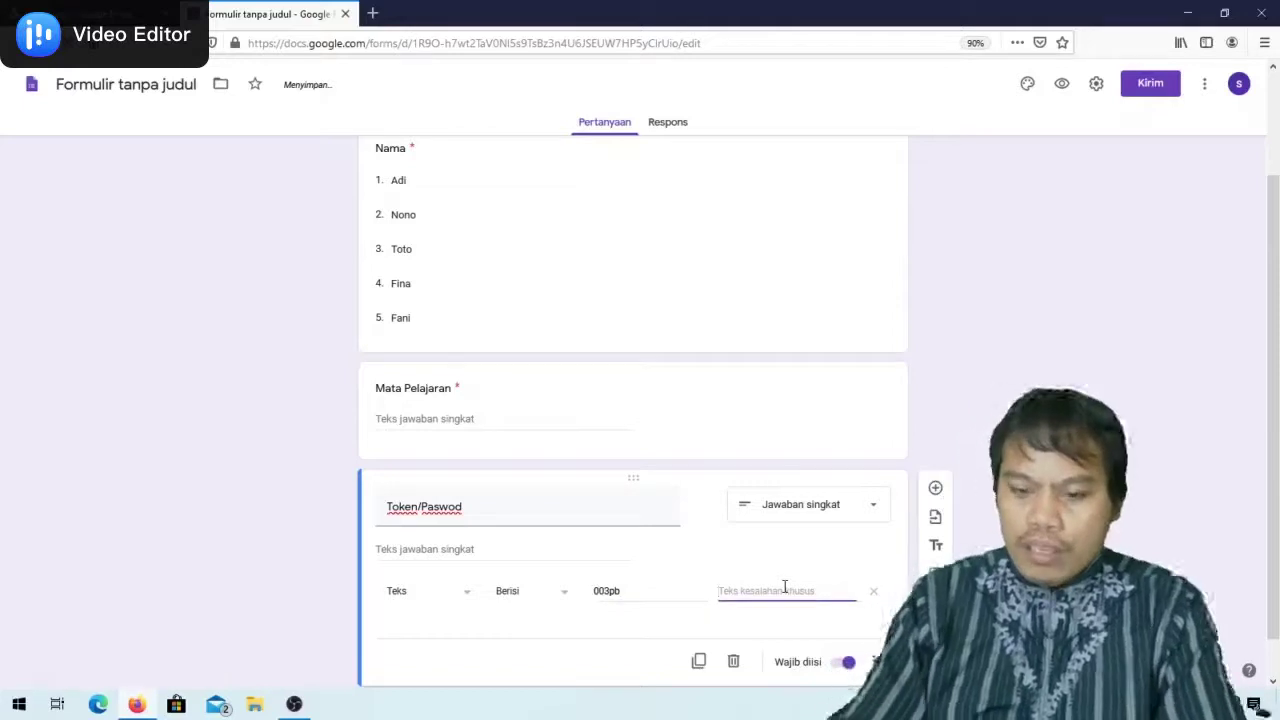
pyautogui.write('123')
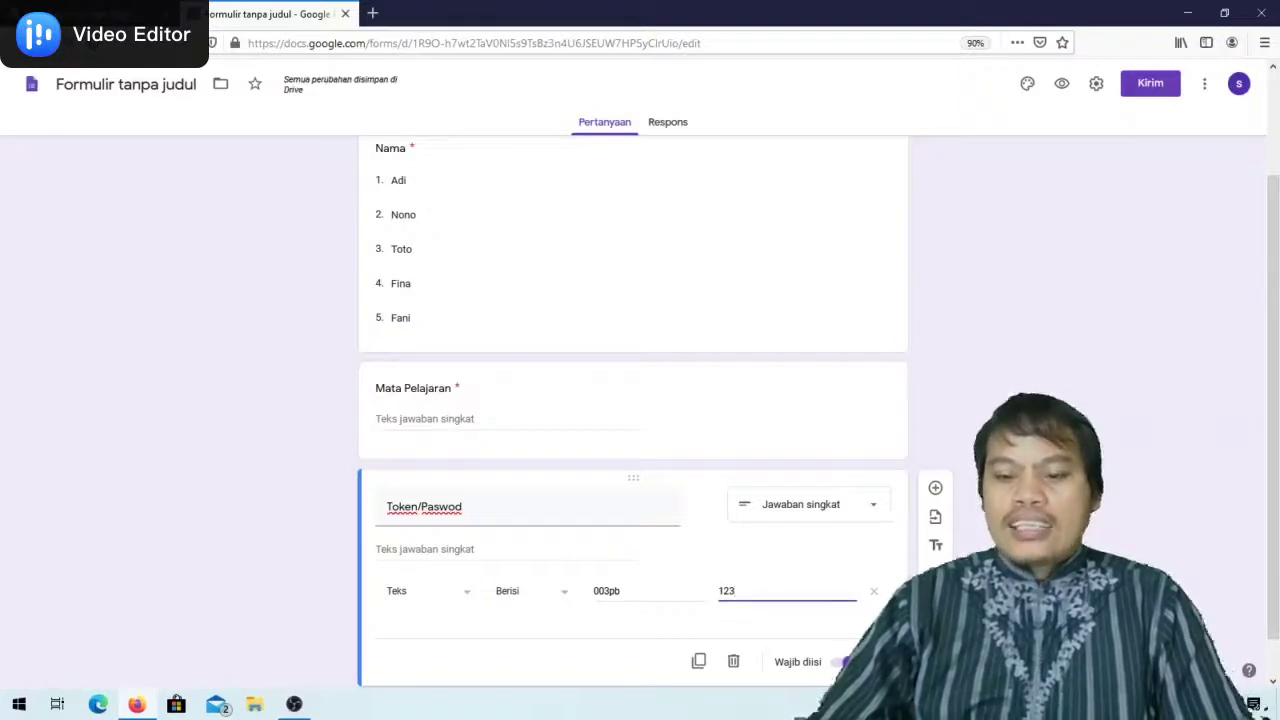
pyautogui.scroll(-1, 800, 614)
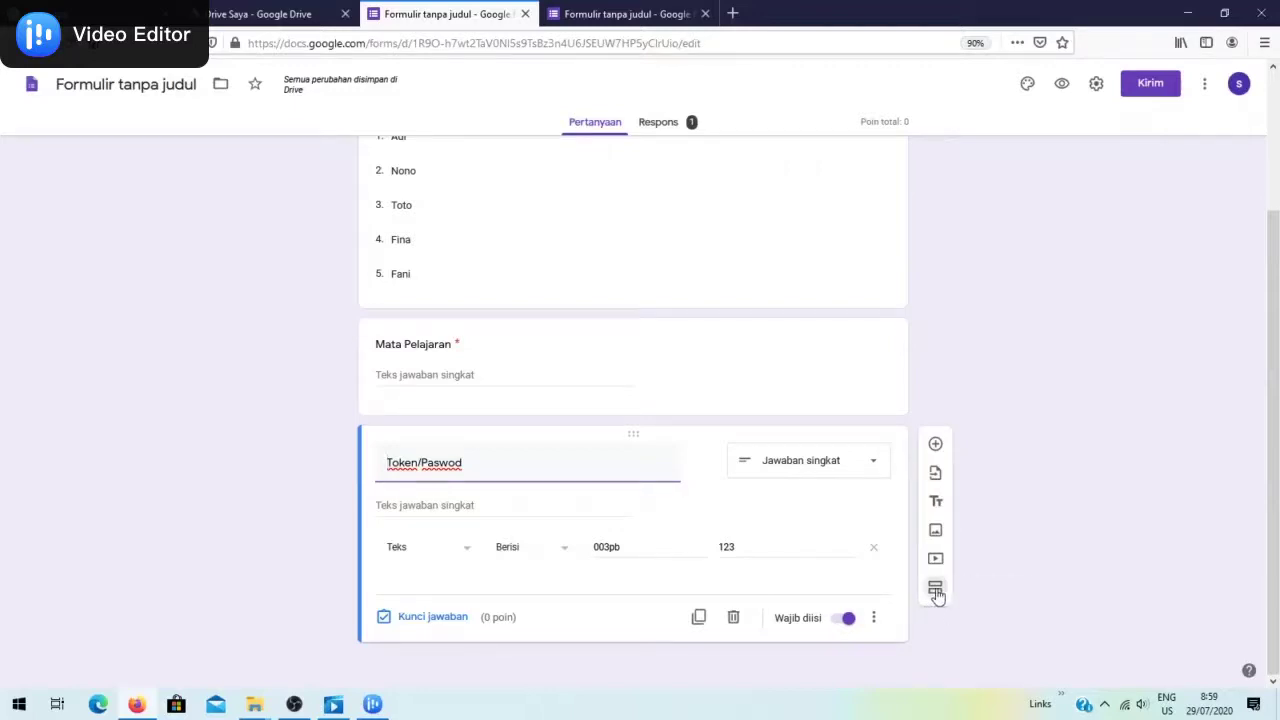
# Add a second section and copy section 1's title text
pyautogui.click(936, 591)
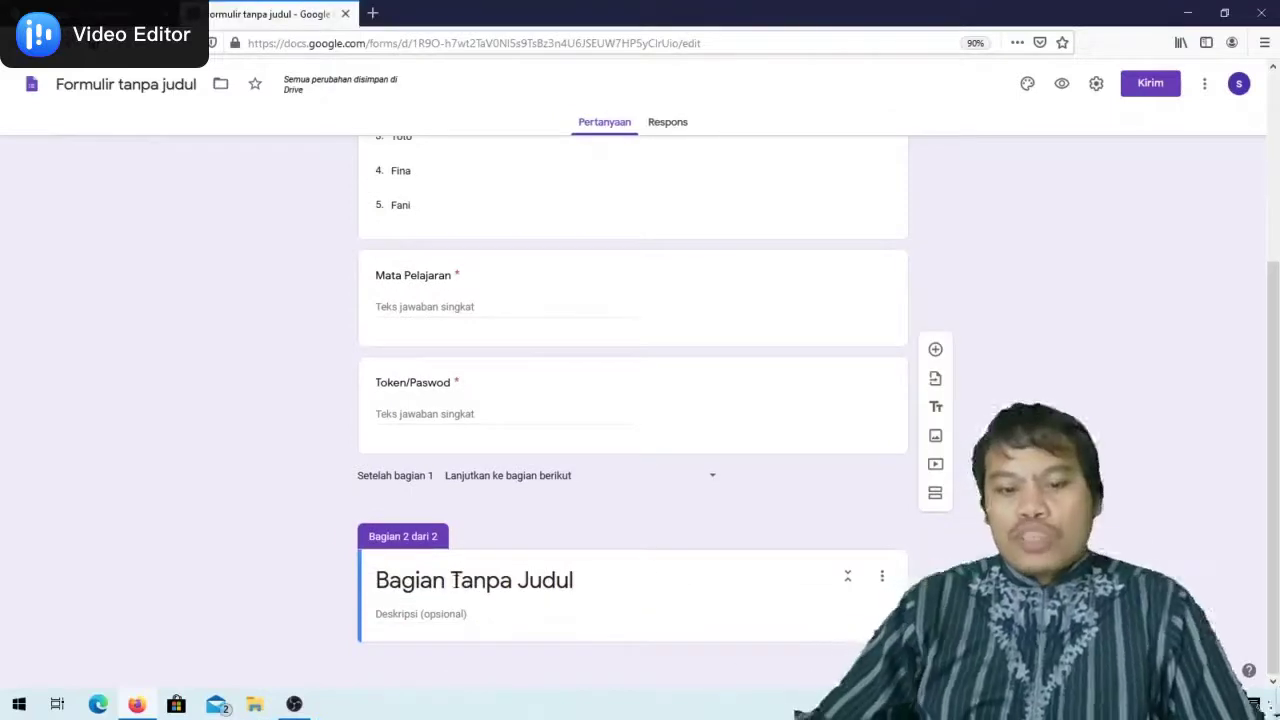
pyautogui.scroll(1, 456, 580)
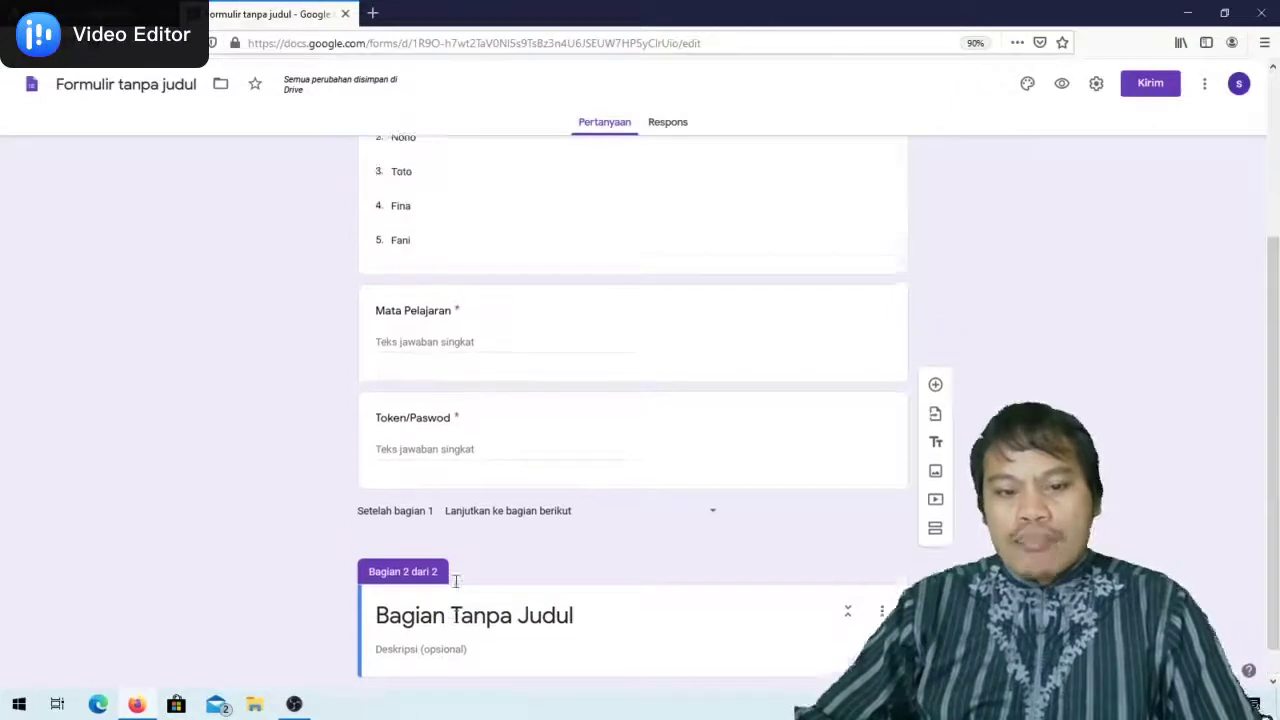
pyautogui.scroll(5, 456, 580)
pyautogui.click(677, 246)
pyautogui.hotkey('ctrl', 'c')
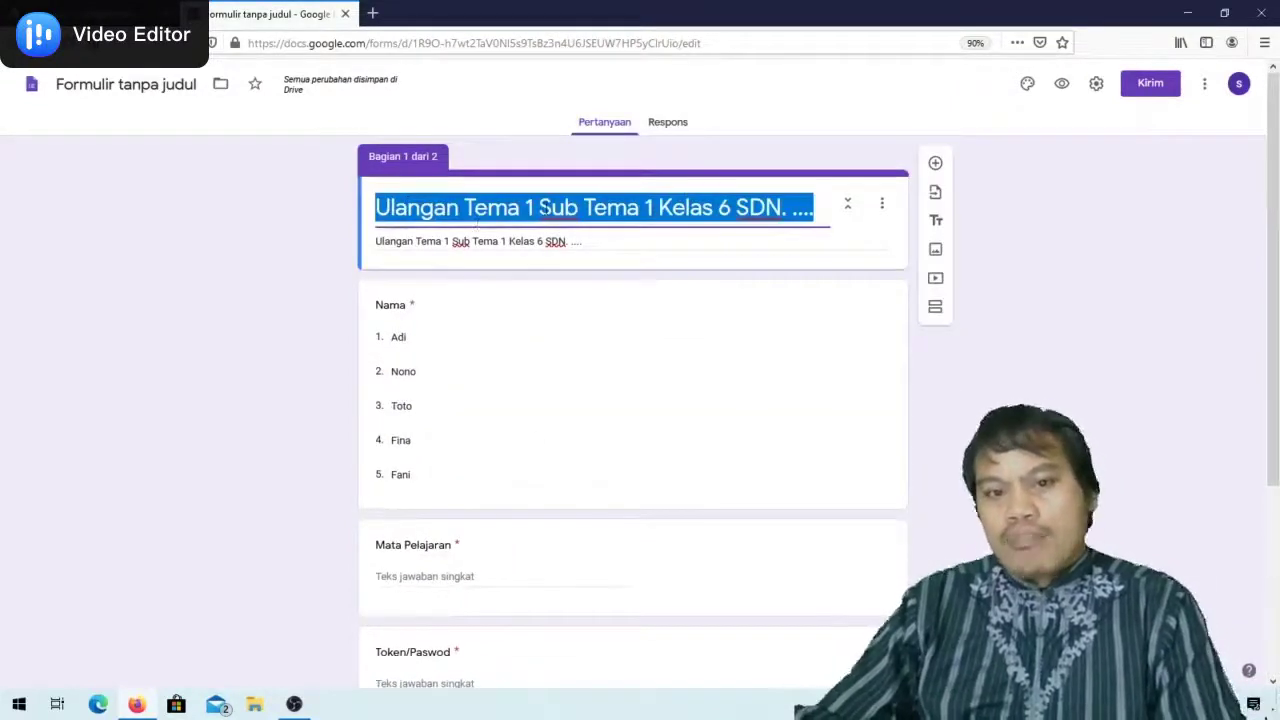
pyautogui.rightClick(548, 212)
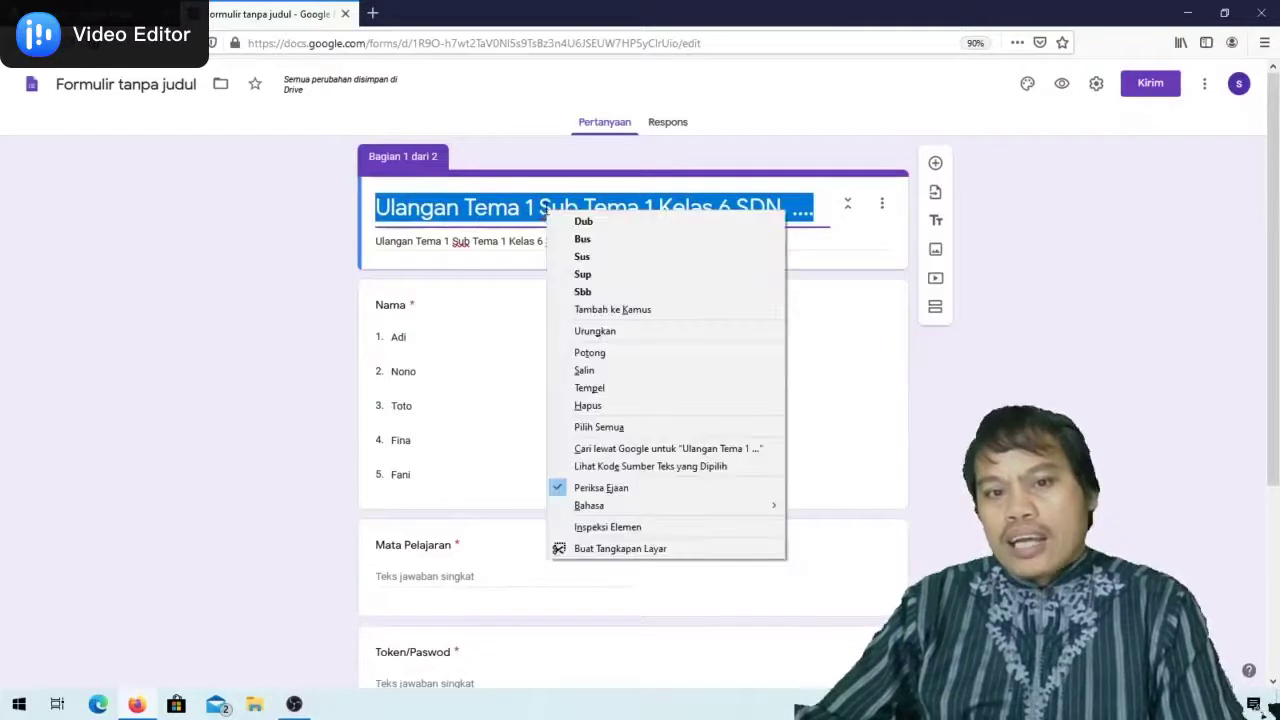
pyautogui.click(590, 370)
# Paste the title into section 2 and describe it 'Pilihlah Jawan yang paling tepat....!'
pyautogui.scroll(-3, 610, 440)
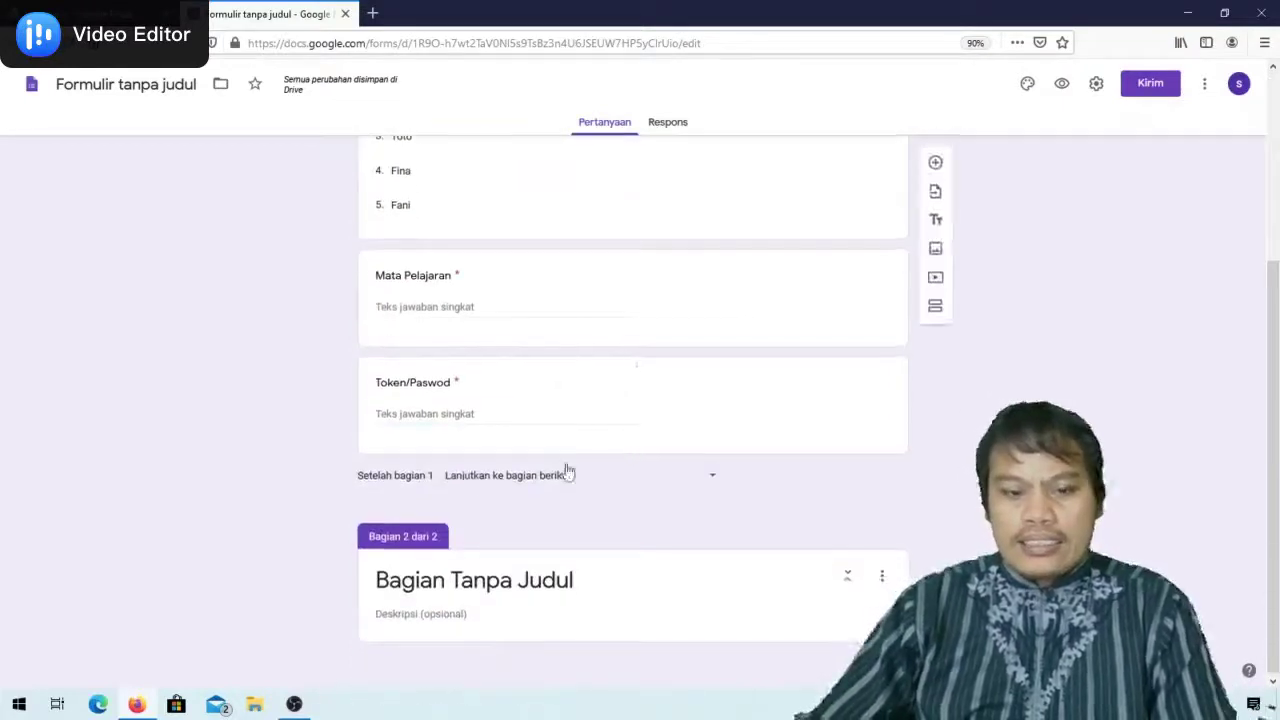
pyautogui.click(549, 588)
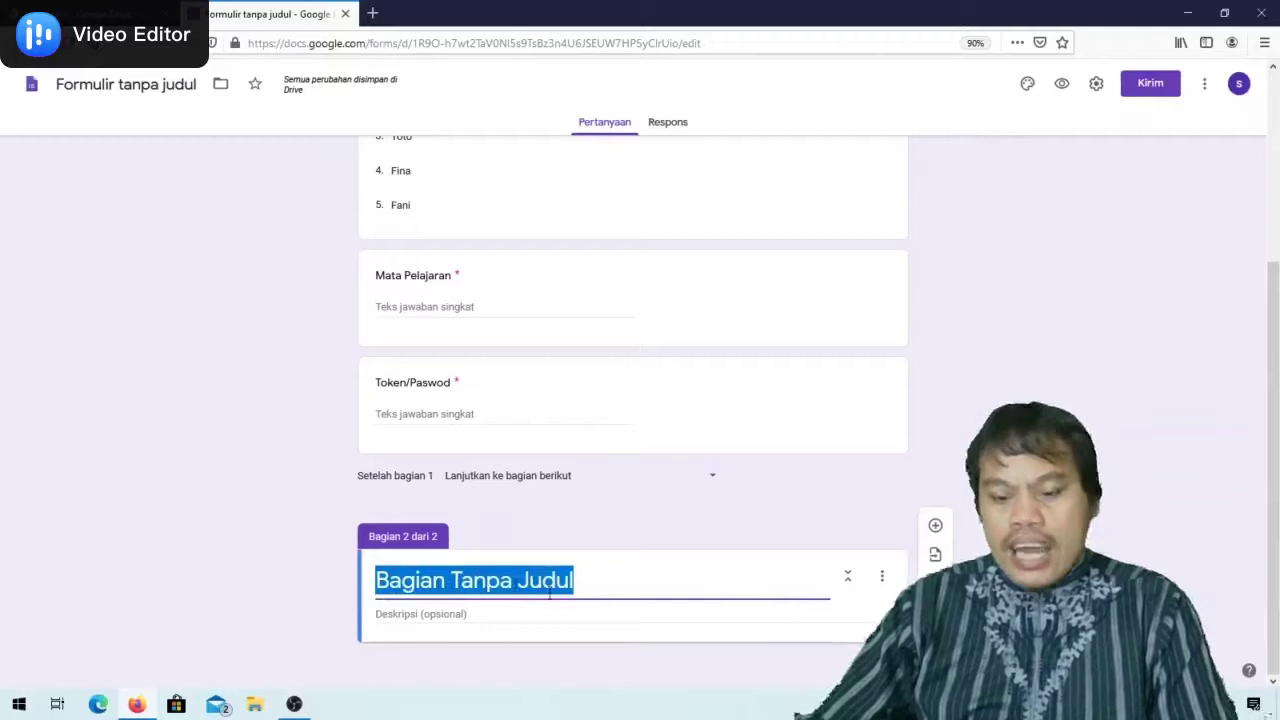
pyautogui.rightClick(518, 578)
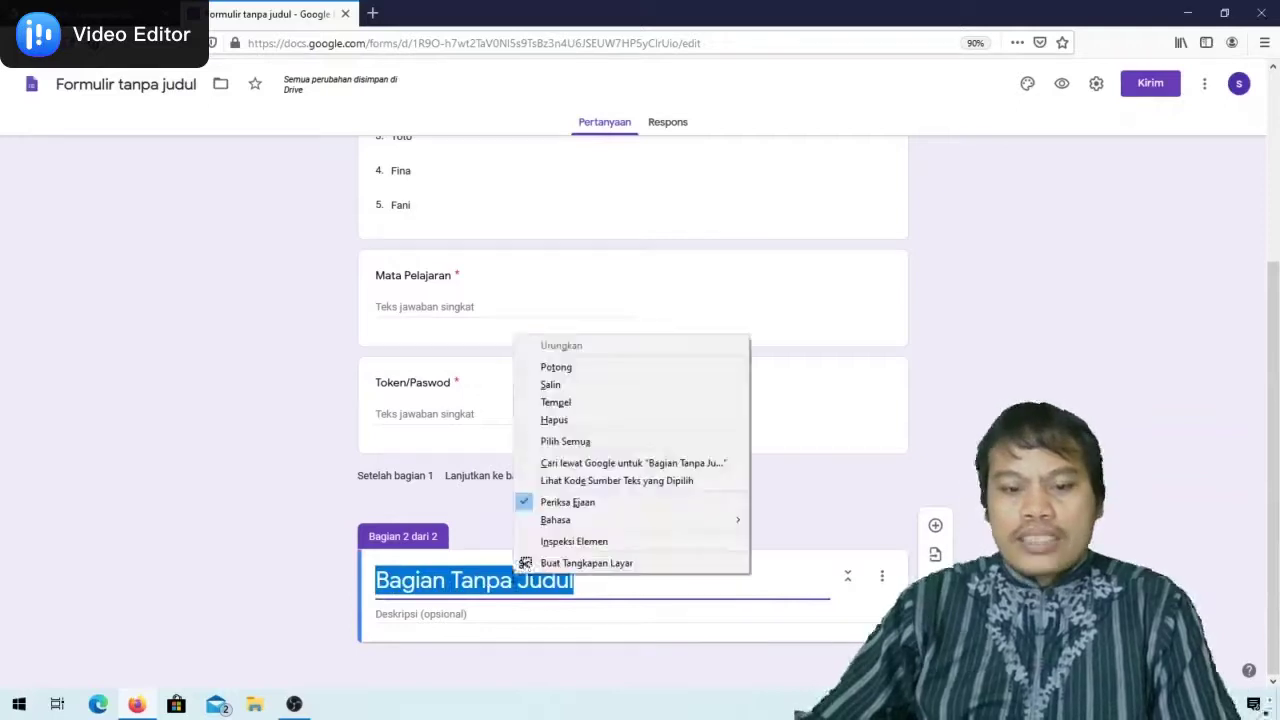
pyautogui.click(558, 402)
pyautogui.click(465, 614)
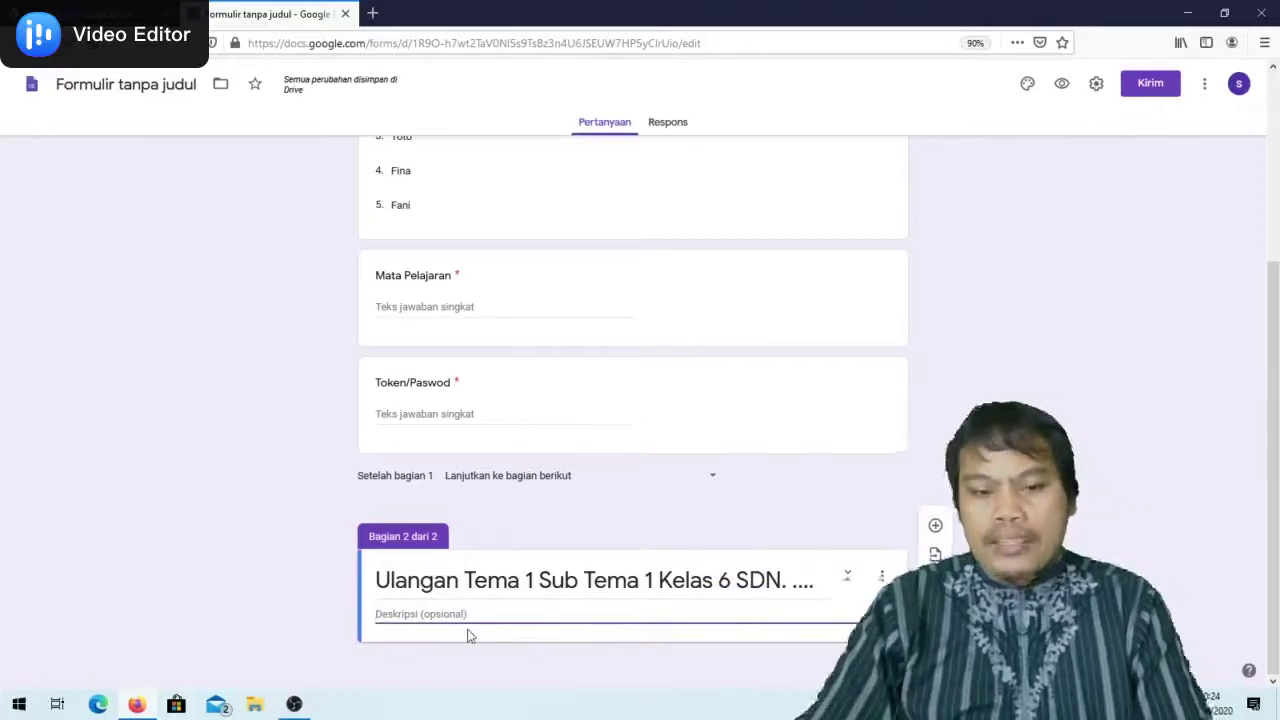
pyautogui.write('Pilihl')
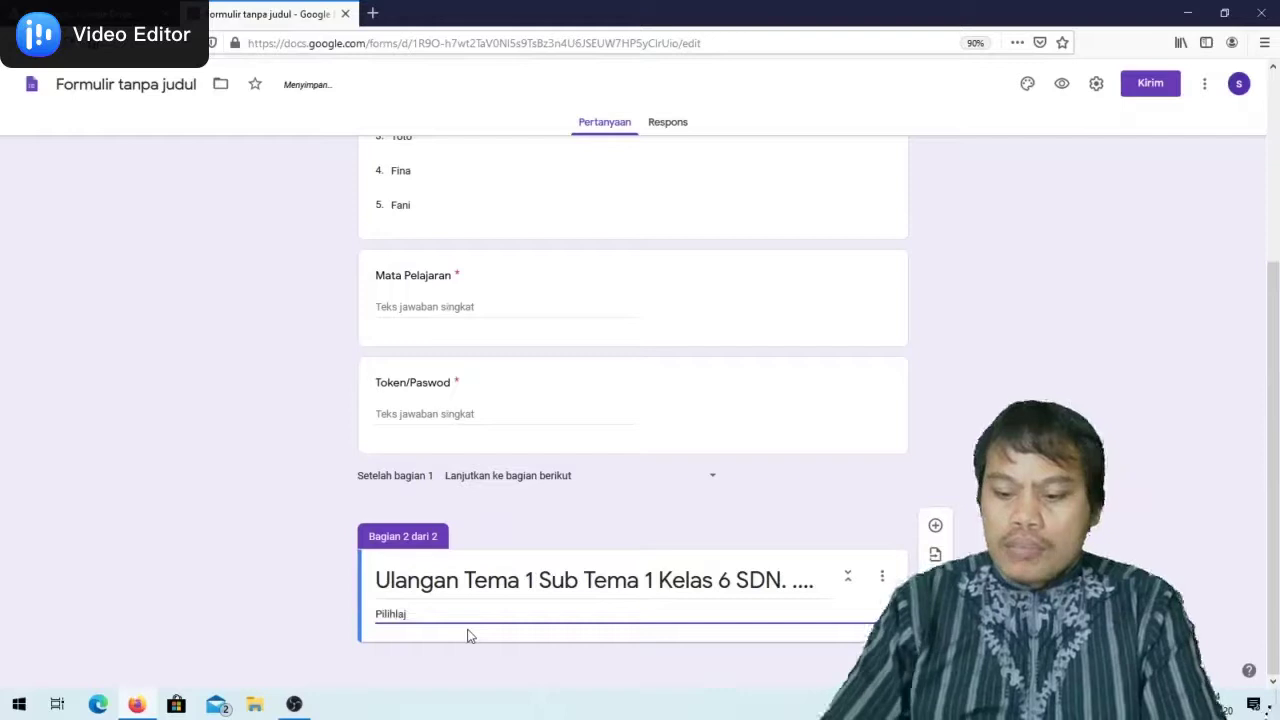
pyautogui.write('ah Jaw')
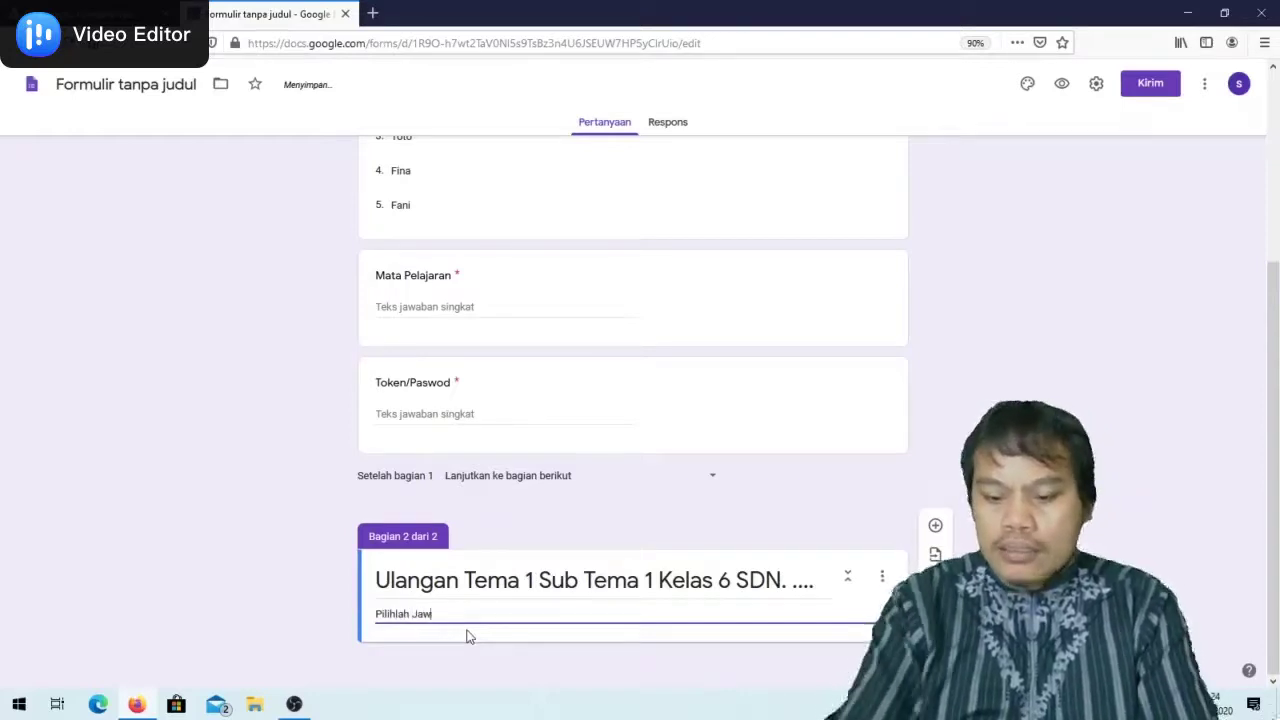
pyautogui.write('an yang pa')
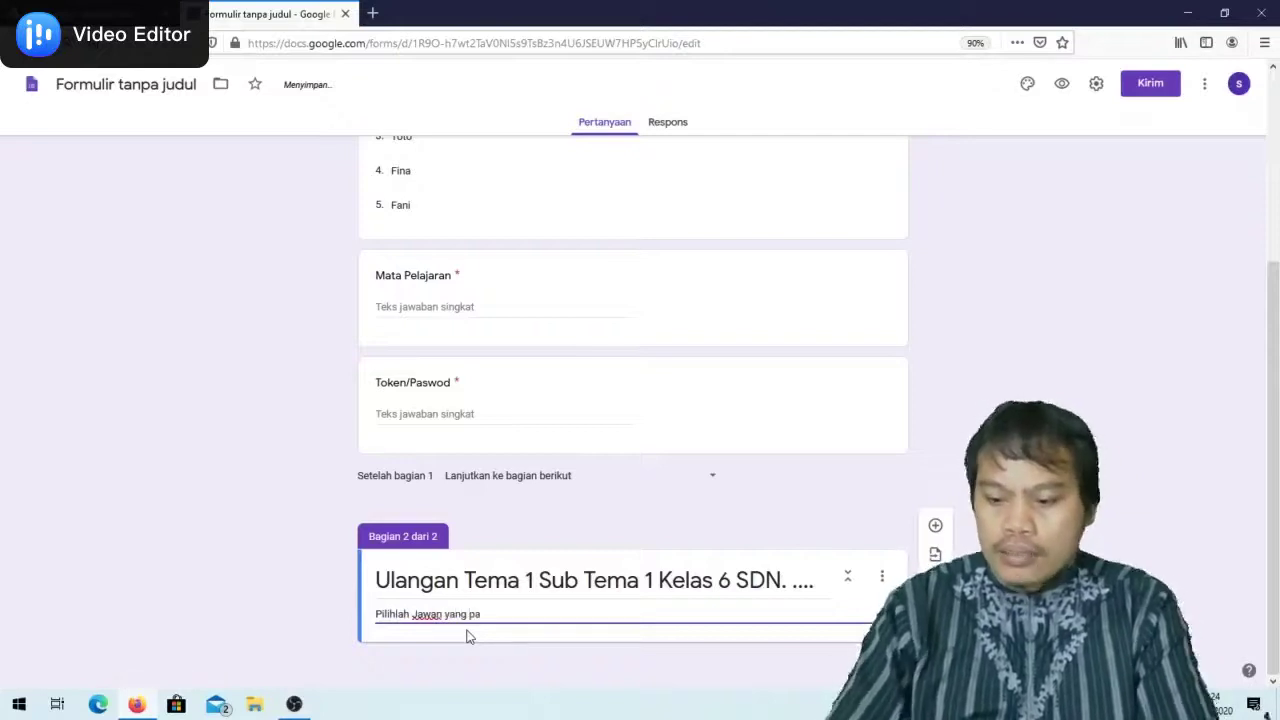
pyautogui.write('ling tepat')
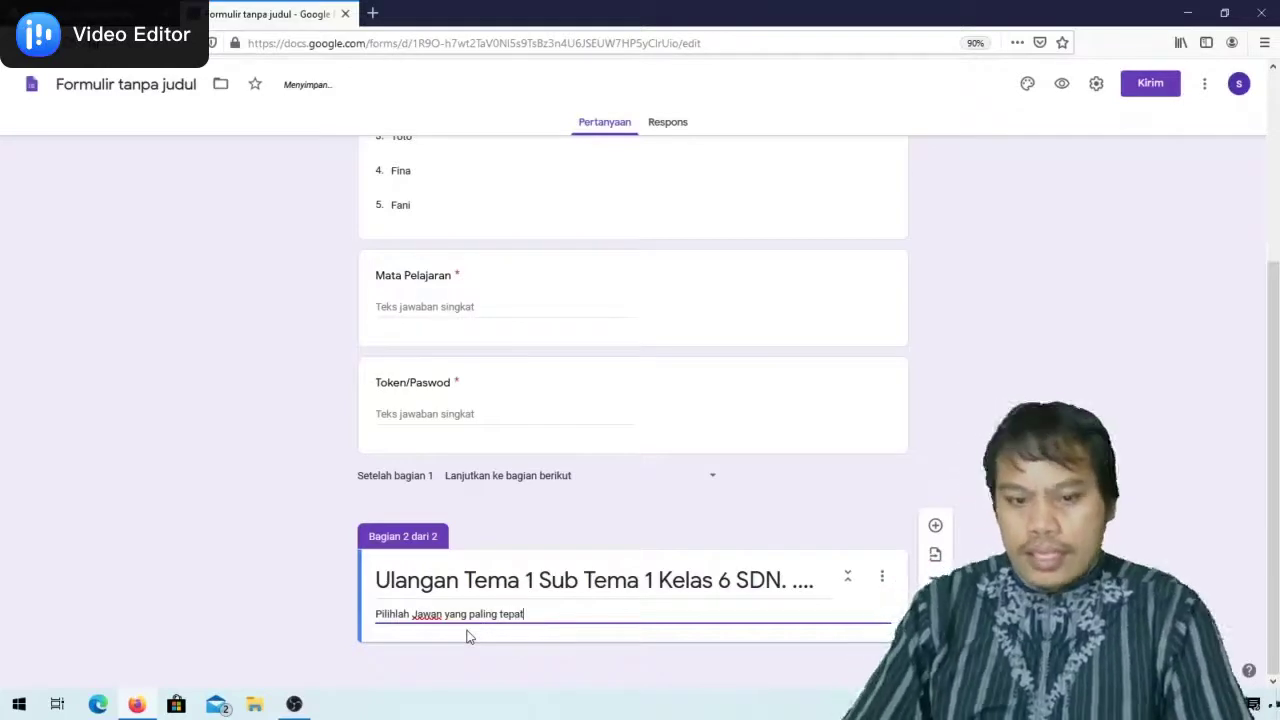
pyautogui.write('....!')
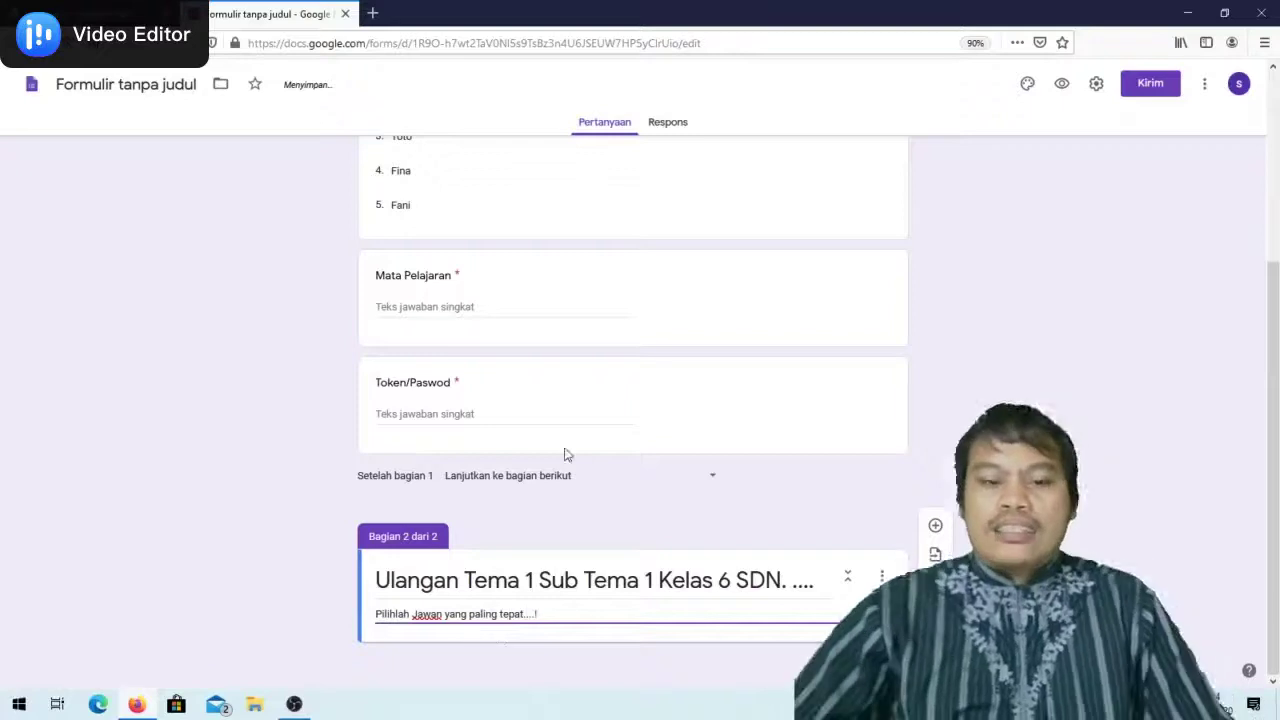
# Insert a new multiple-choice question beneath section 2's description
pyautogui.click(935, 524)
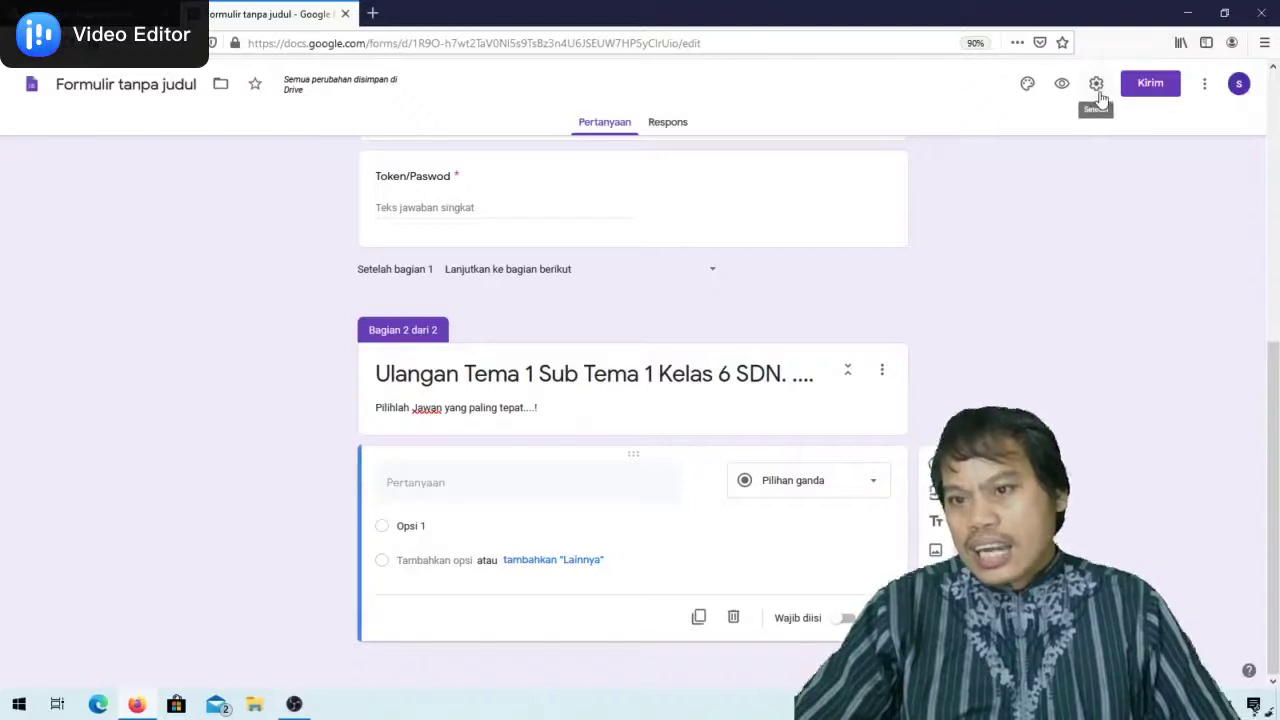
# Keep 'Batasi ke 1 tanggapan' ticked in the General settings, then view the Presentasi options
pyautogui.click(1097, 88)
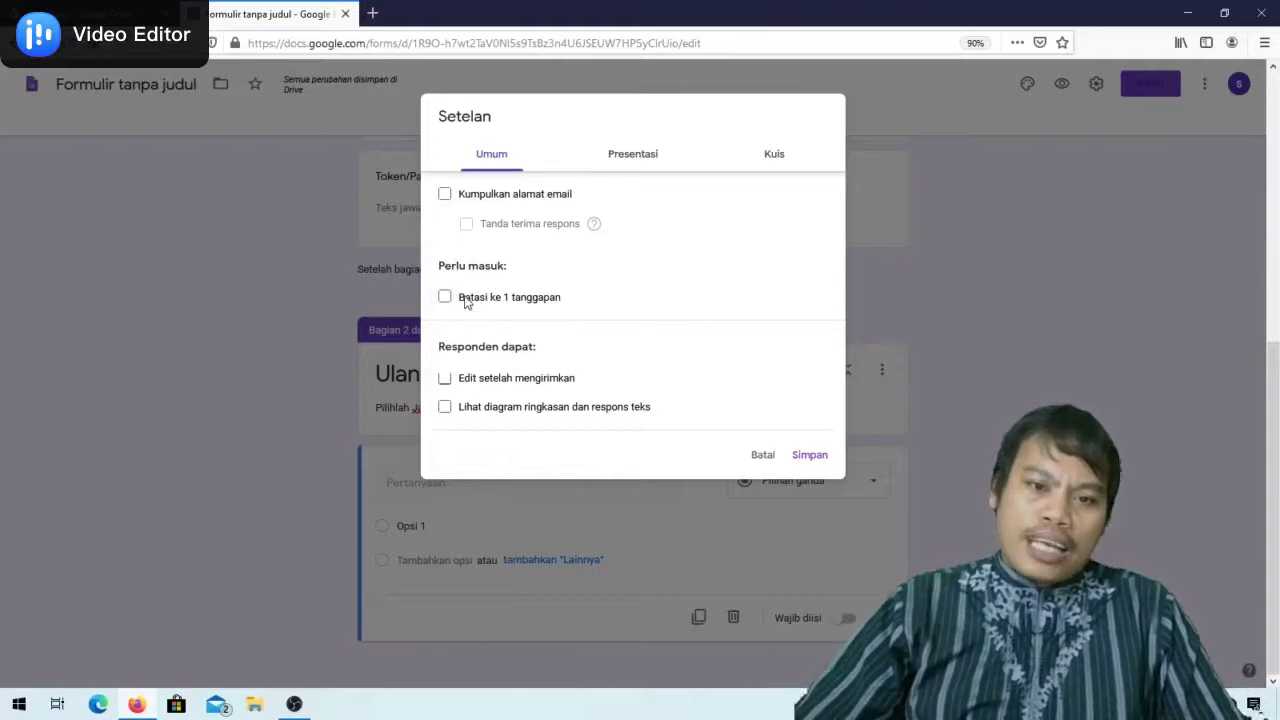
pyautogui.click(444, 298)
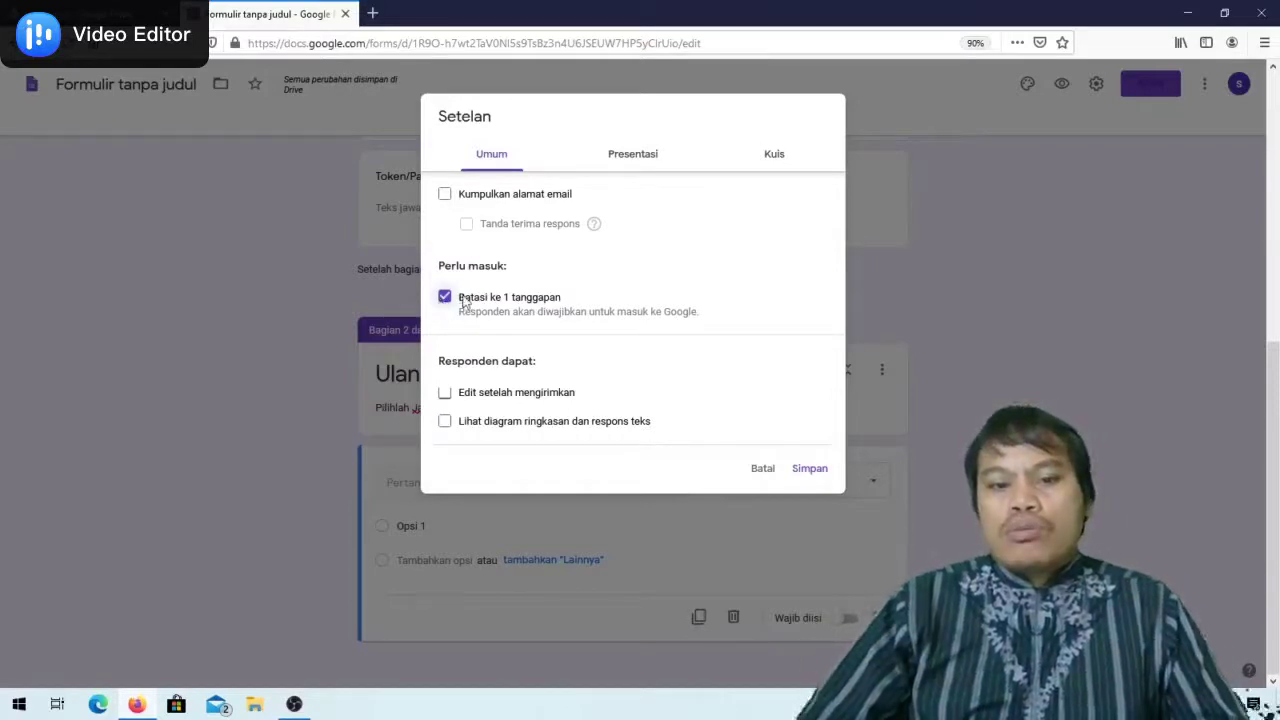
pyautogui.click(446, 300)
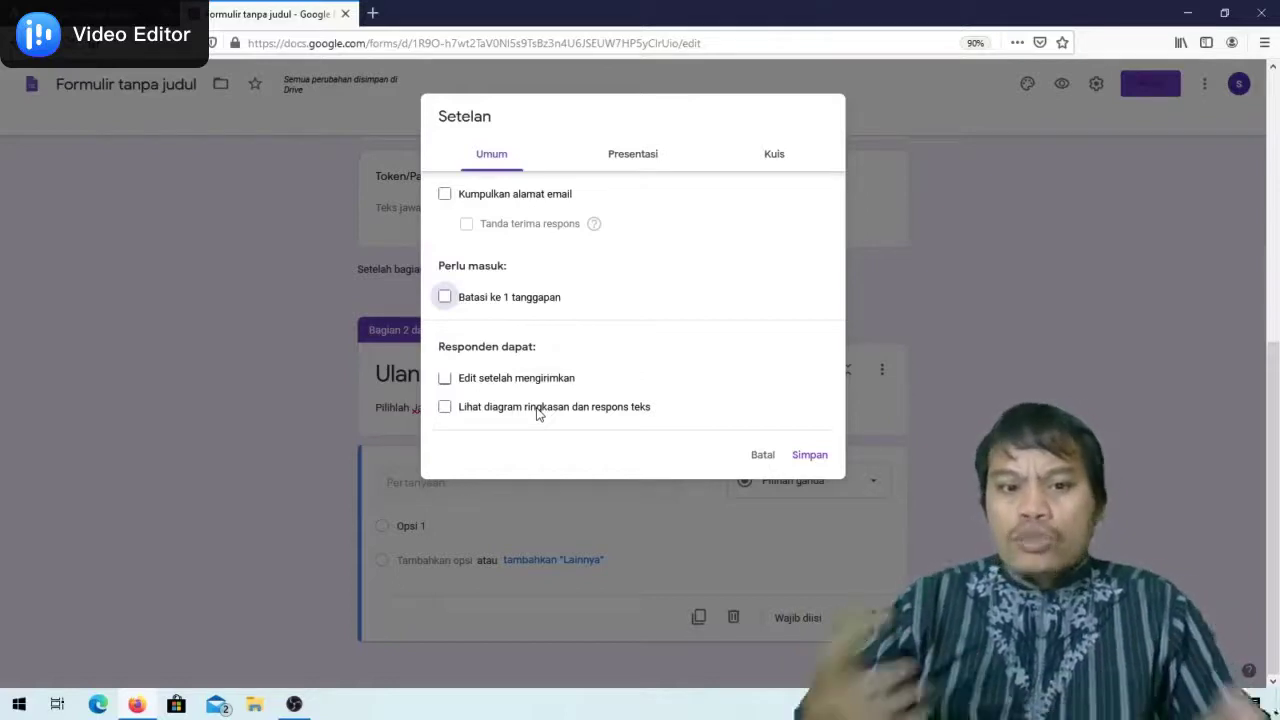
pyautogui.click(444, 297)
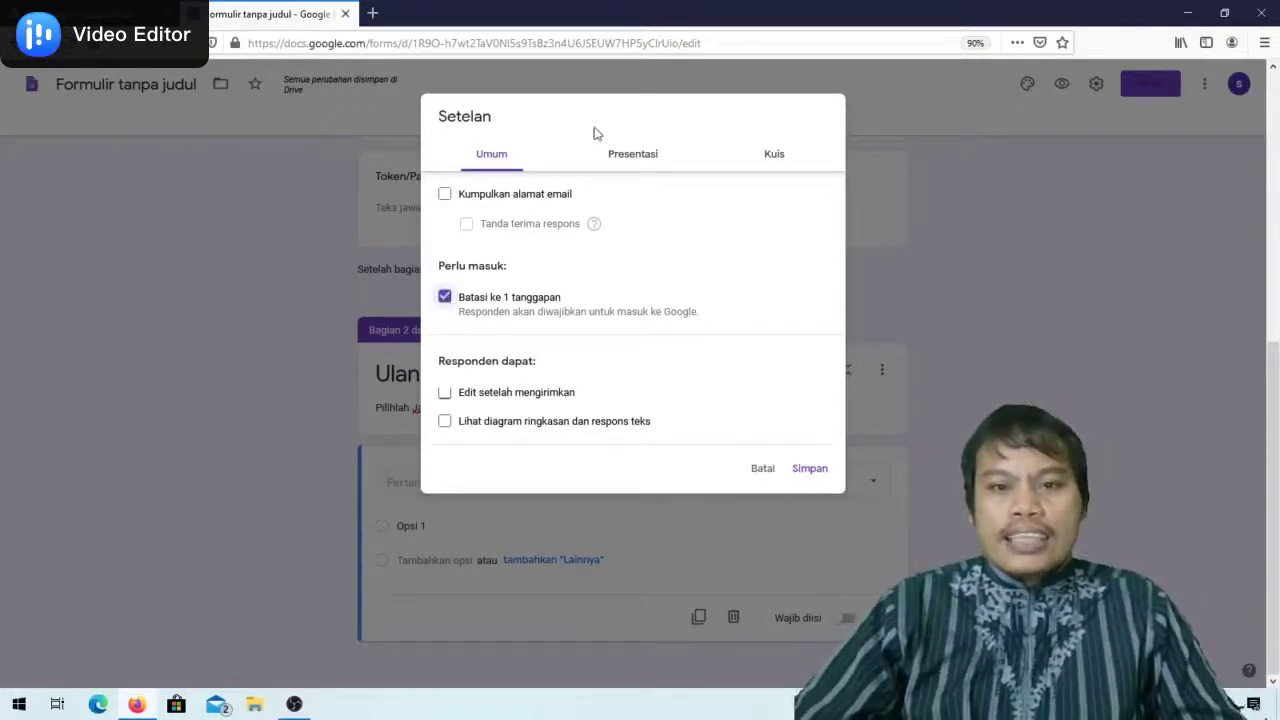
pyautogui.click(641, 163)
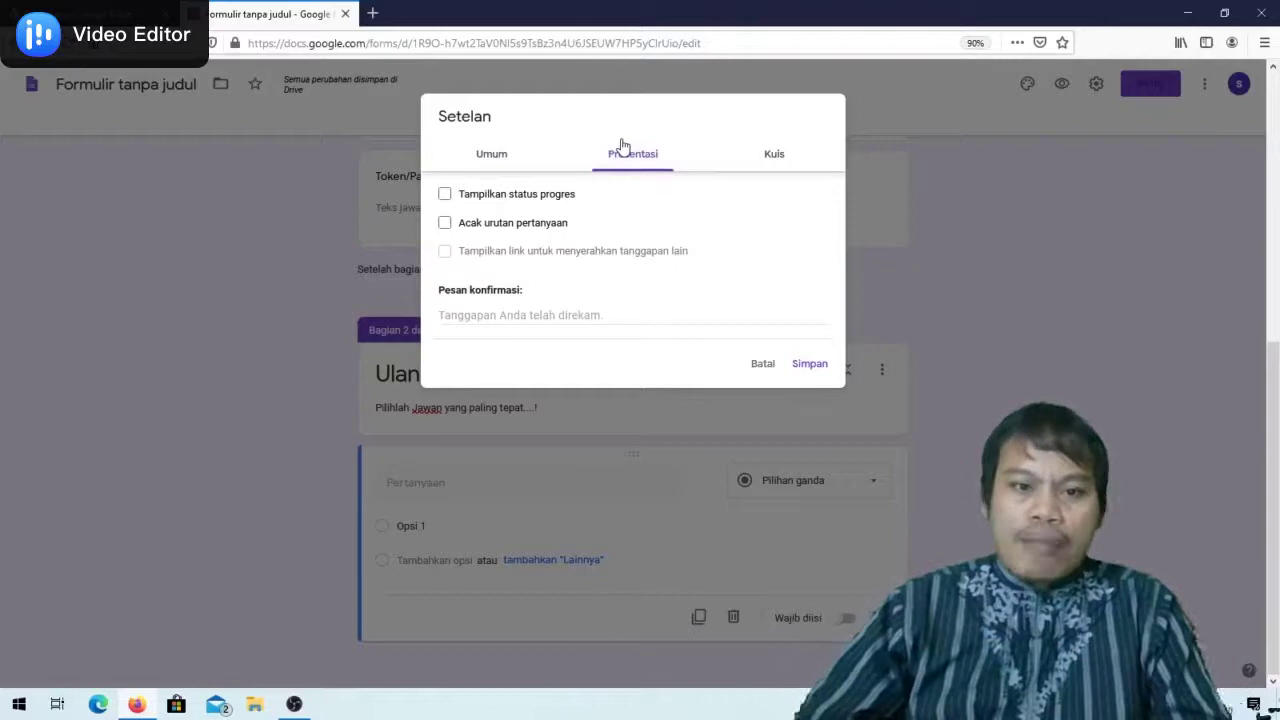
# Shuffle question order, make the form a quiz hiding missed questions and correct answers, and save
pyautogui.click(446, 224)
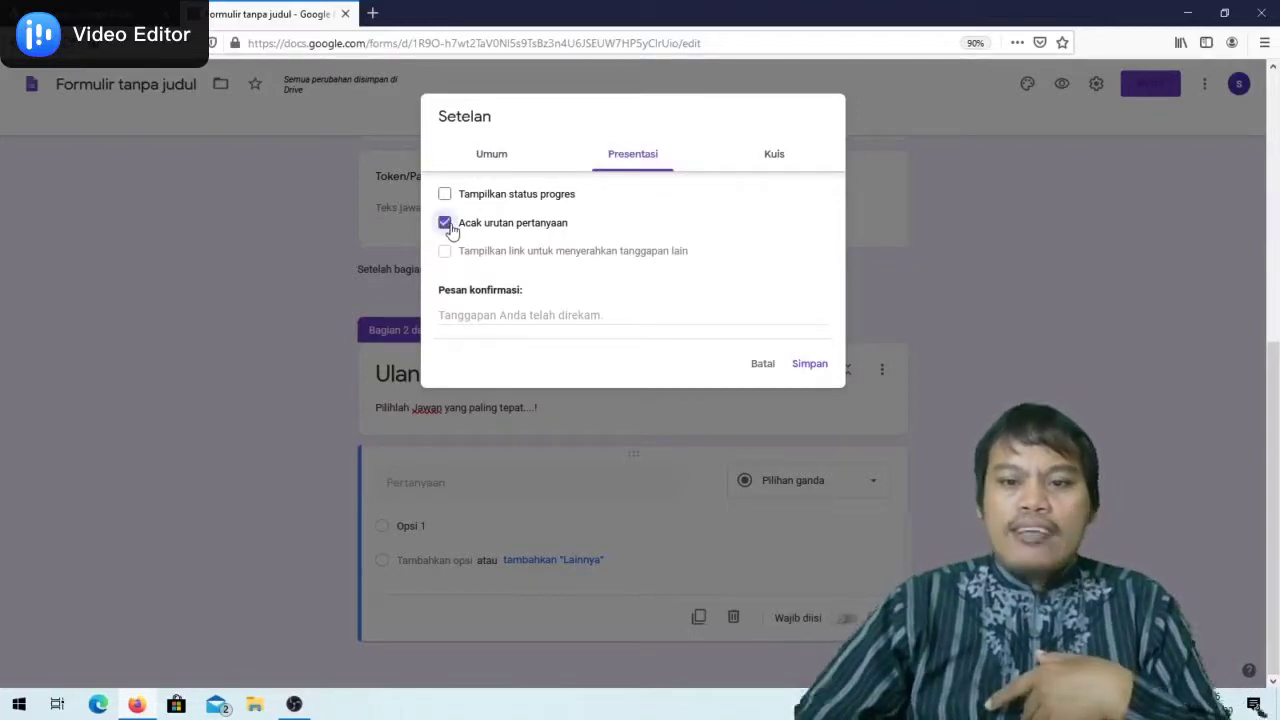
pyautogui.click(778, 155)
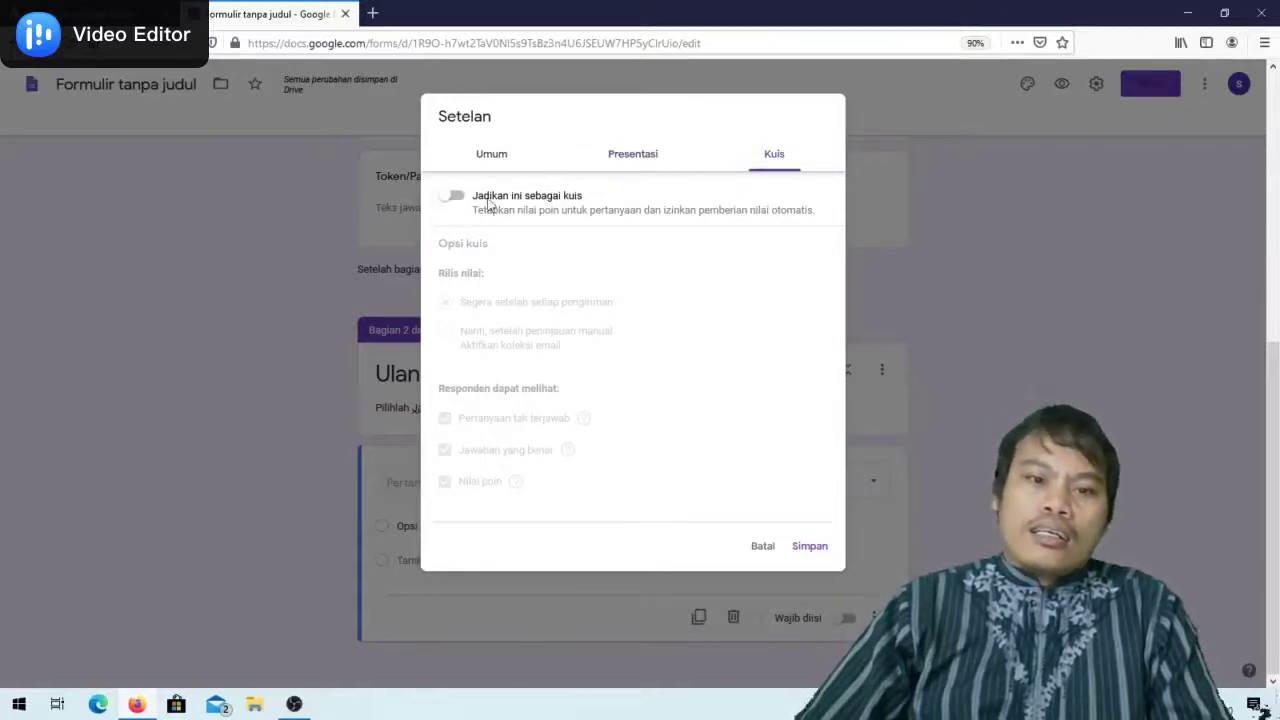
pyautogui.click(452, 197)
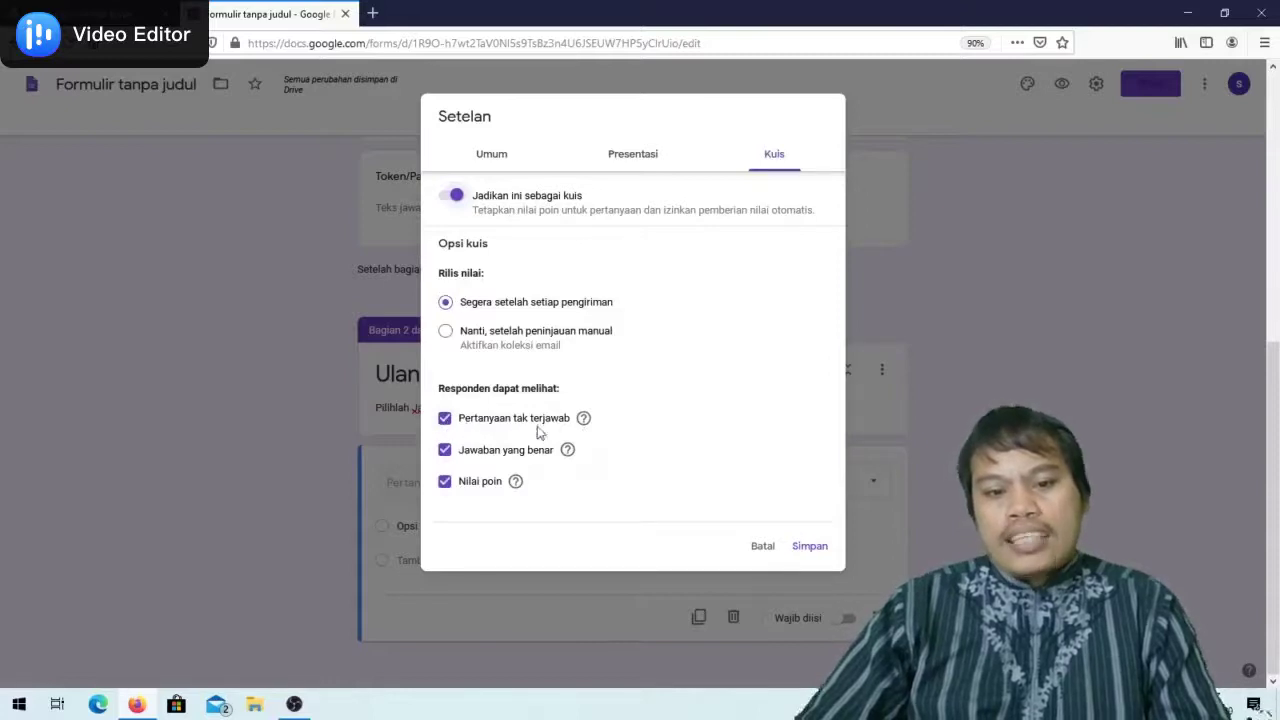
pyautogui.click(444, 419)
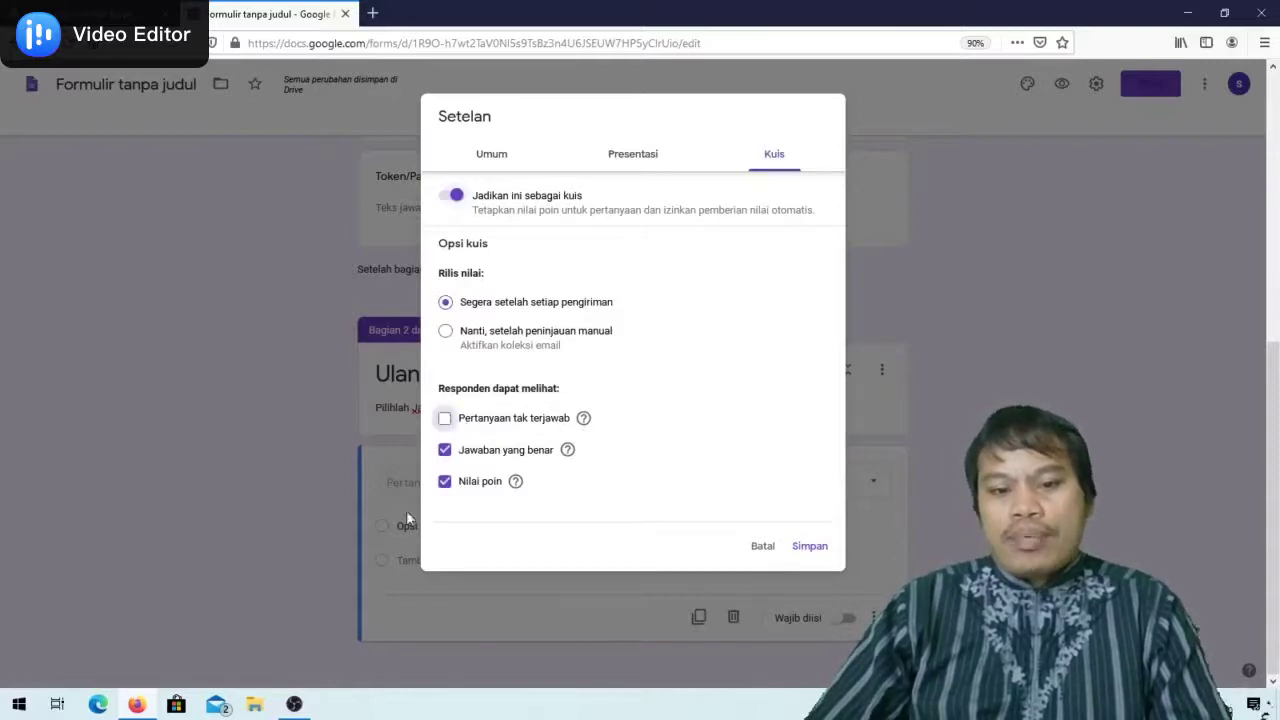
pyautogui.click(444, 450)
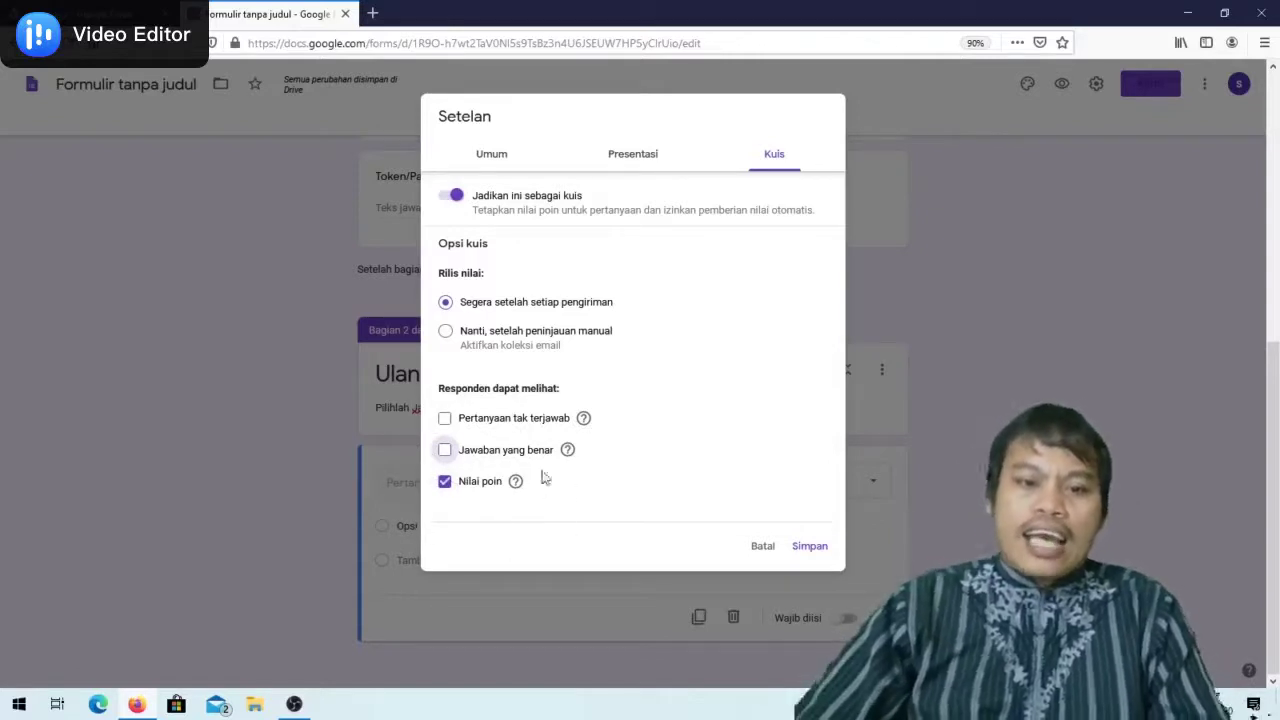
pyautogui.click(812, 548)
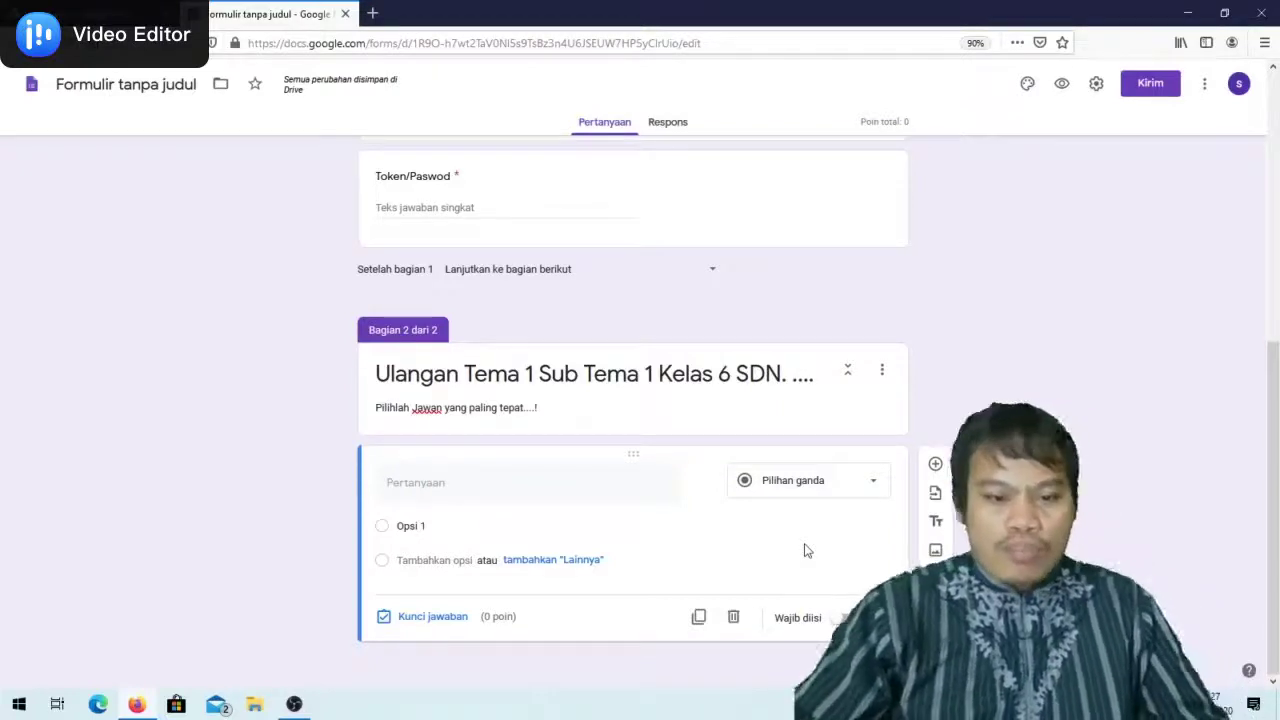
# Browse in File Explorer to the C: > Kelas 6 2020 > Tema 1 folder
pyautogui.click(257, 703)
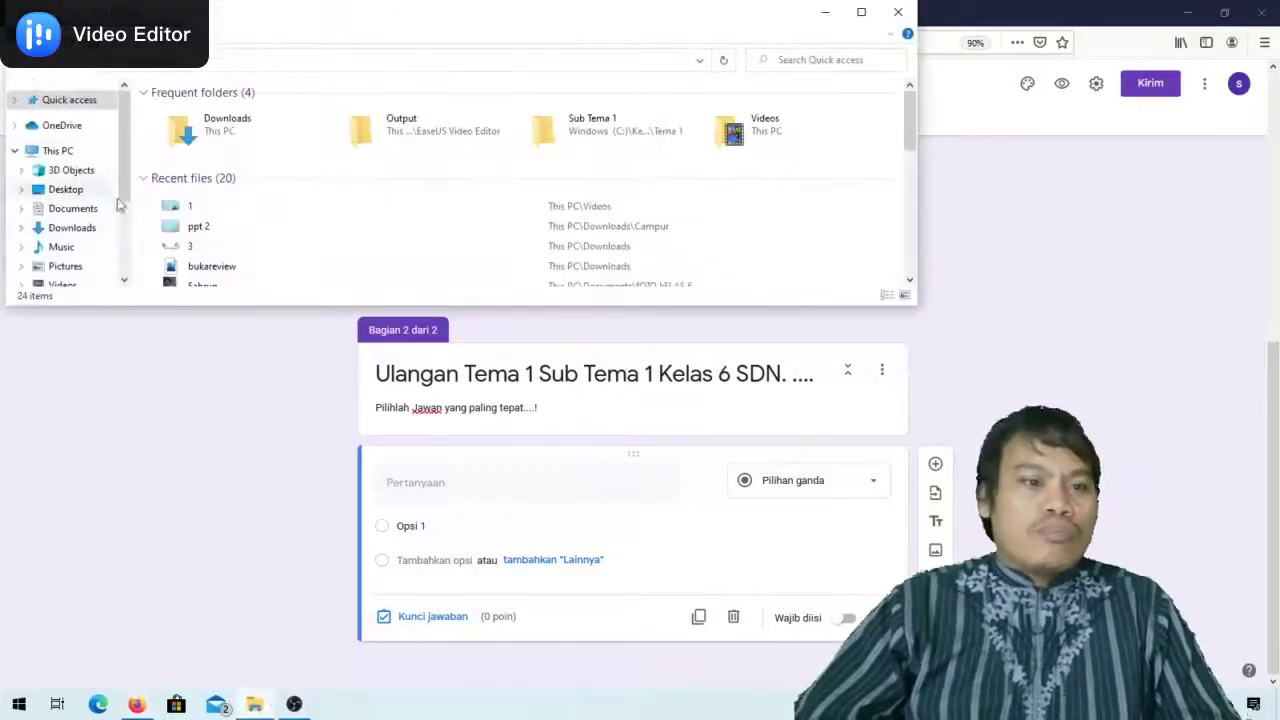
pyautogui.scroll(-2, 128, 233)
pyautogui.click(66, 254)
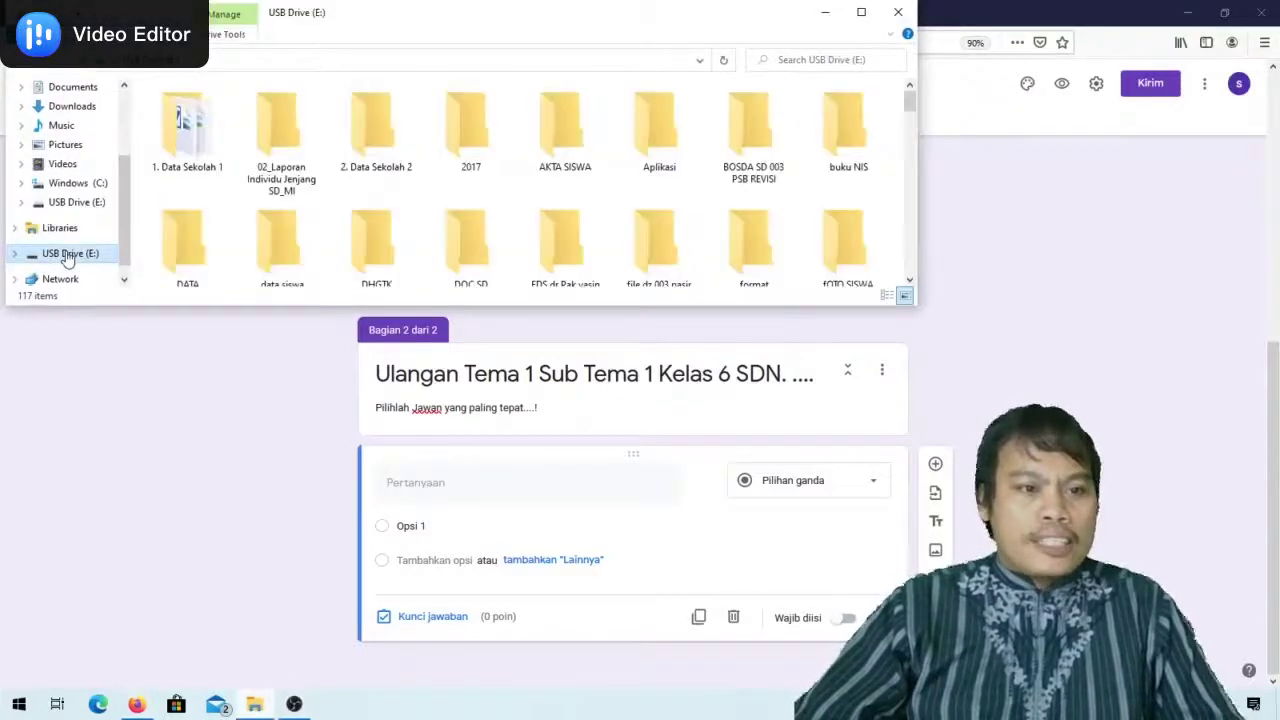
pyautogui.click(80, 185)
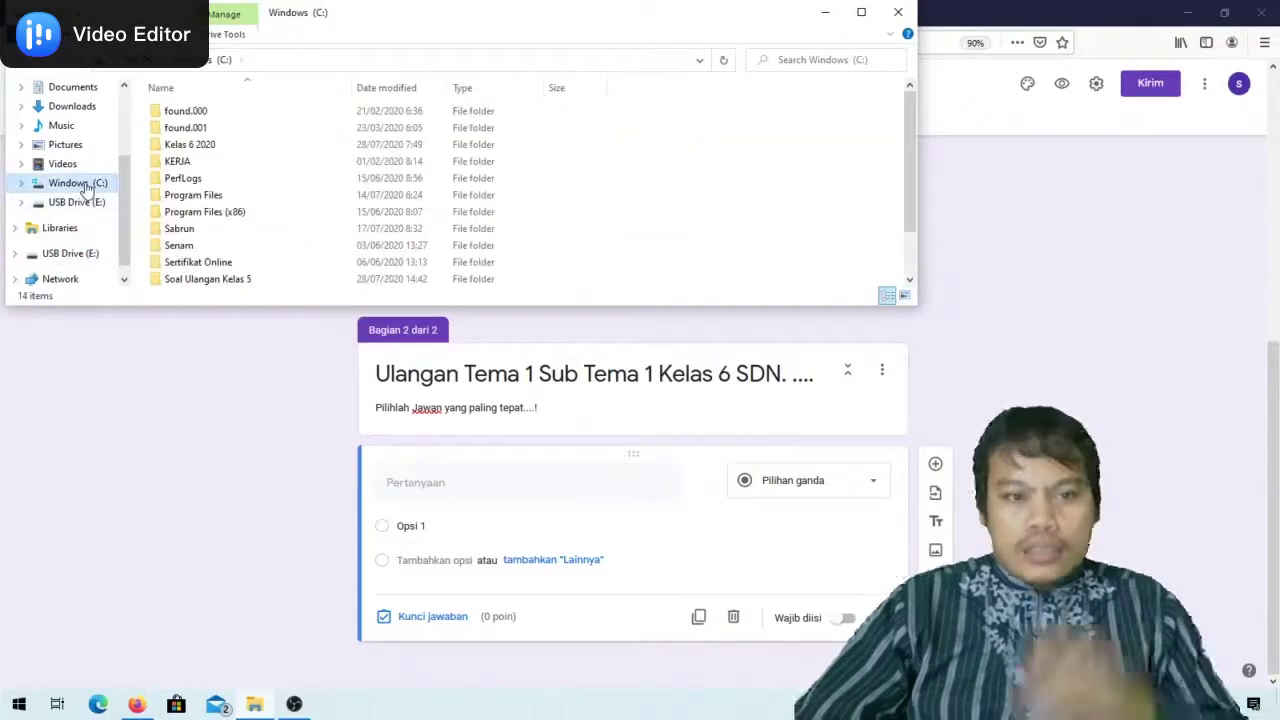
pyautogui.doubleClick(210, 280)
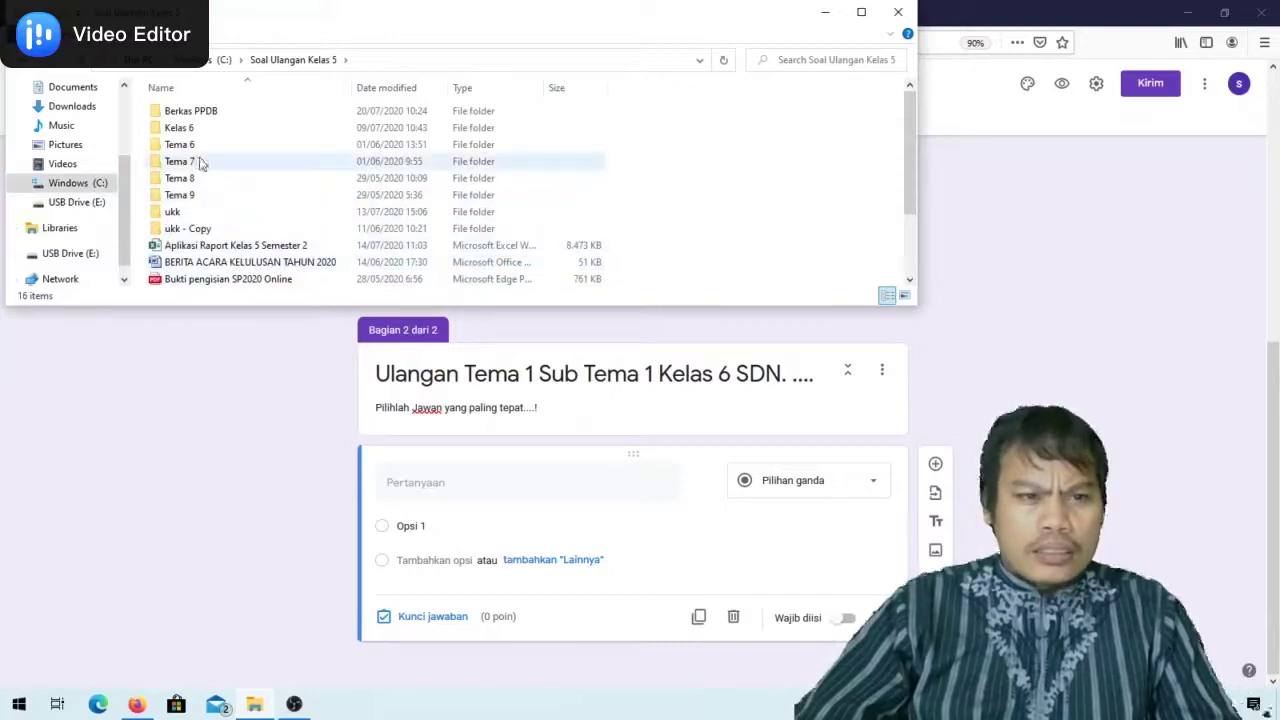
pyautogui.click(64, 62)
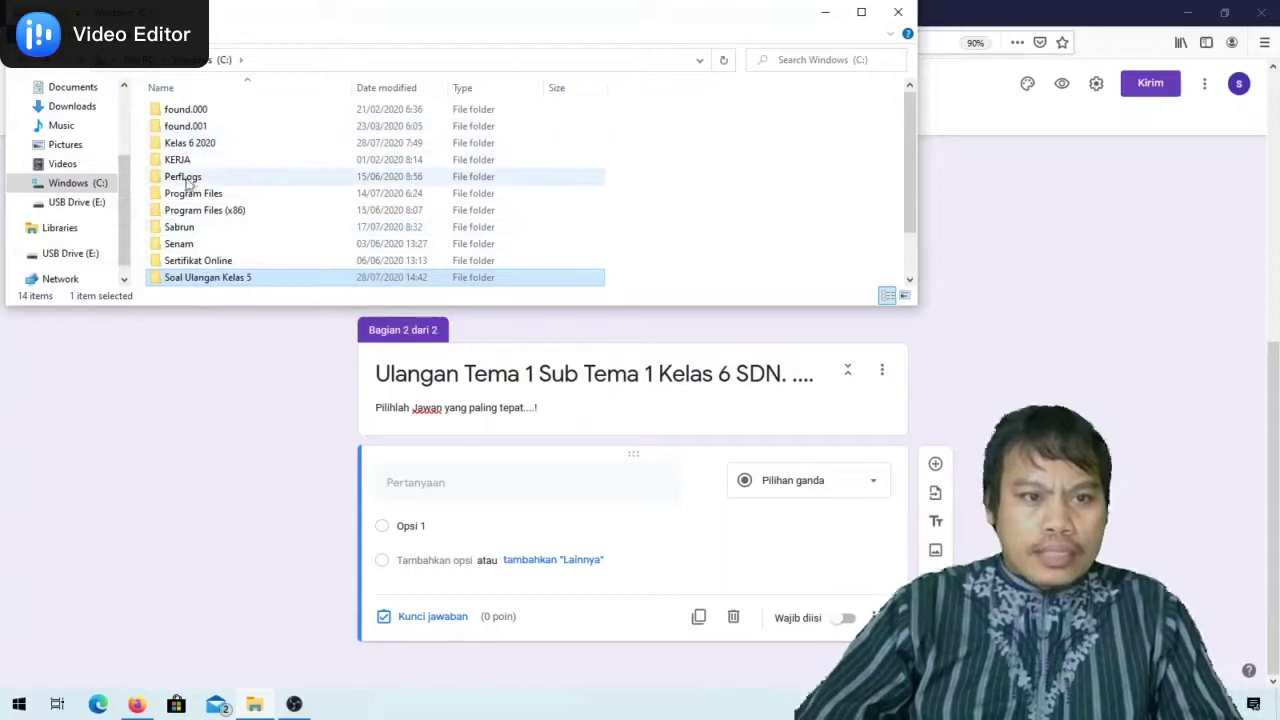
pyautogui.doubleClick(190, 143)
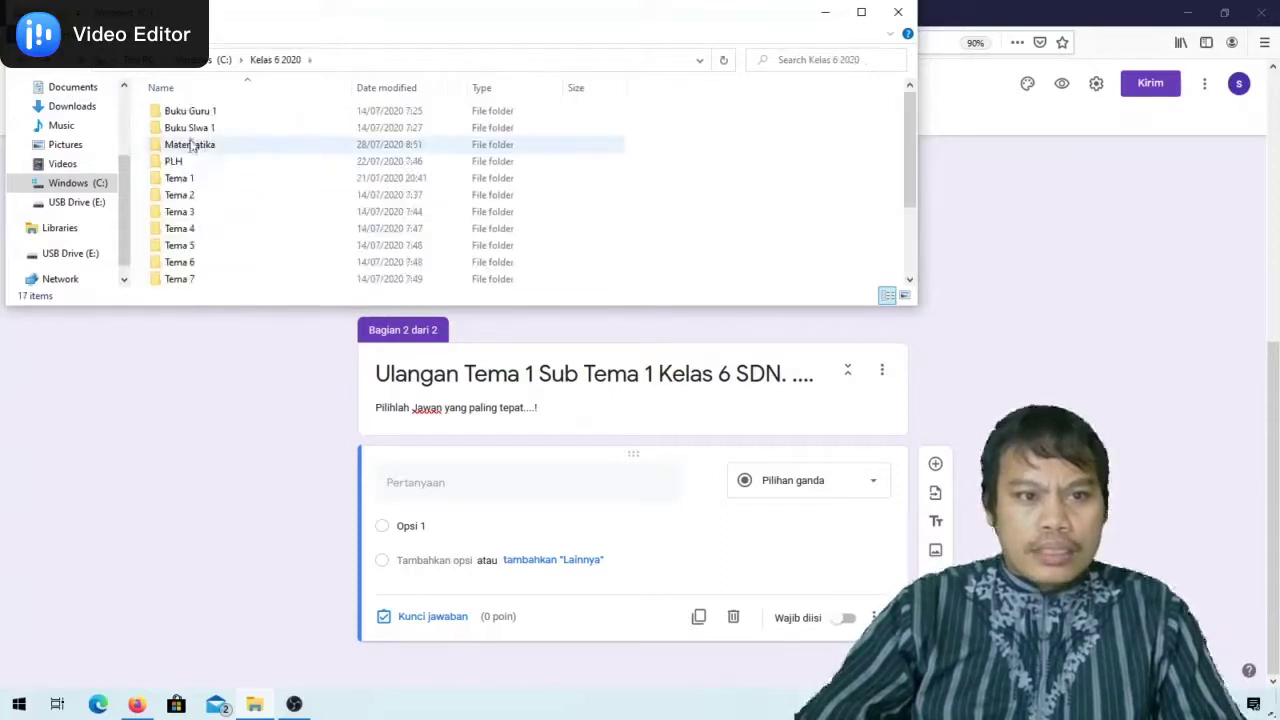
pyautogui.doubleClick(197, 180)
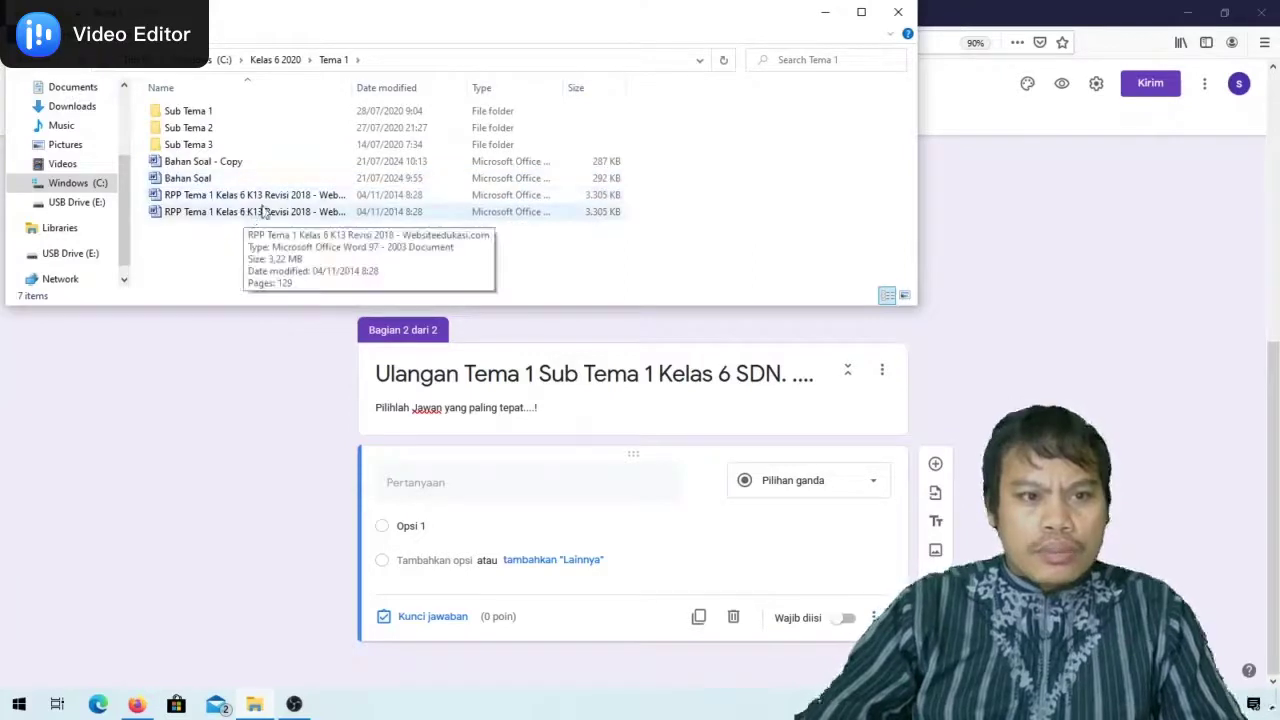
# Open the Bahan Soal document with Microsoft Office Word
pyautogui.click(205, 162)
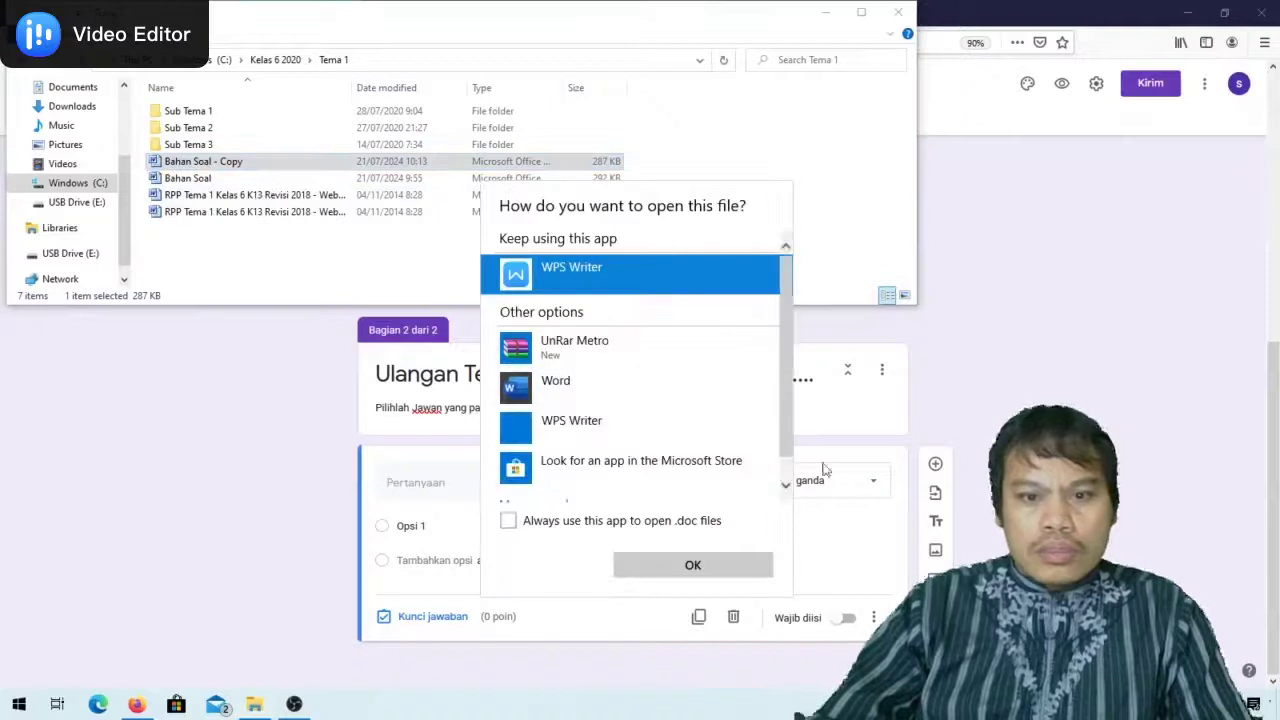
pyautogui.click(183, 181)
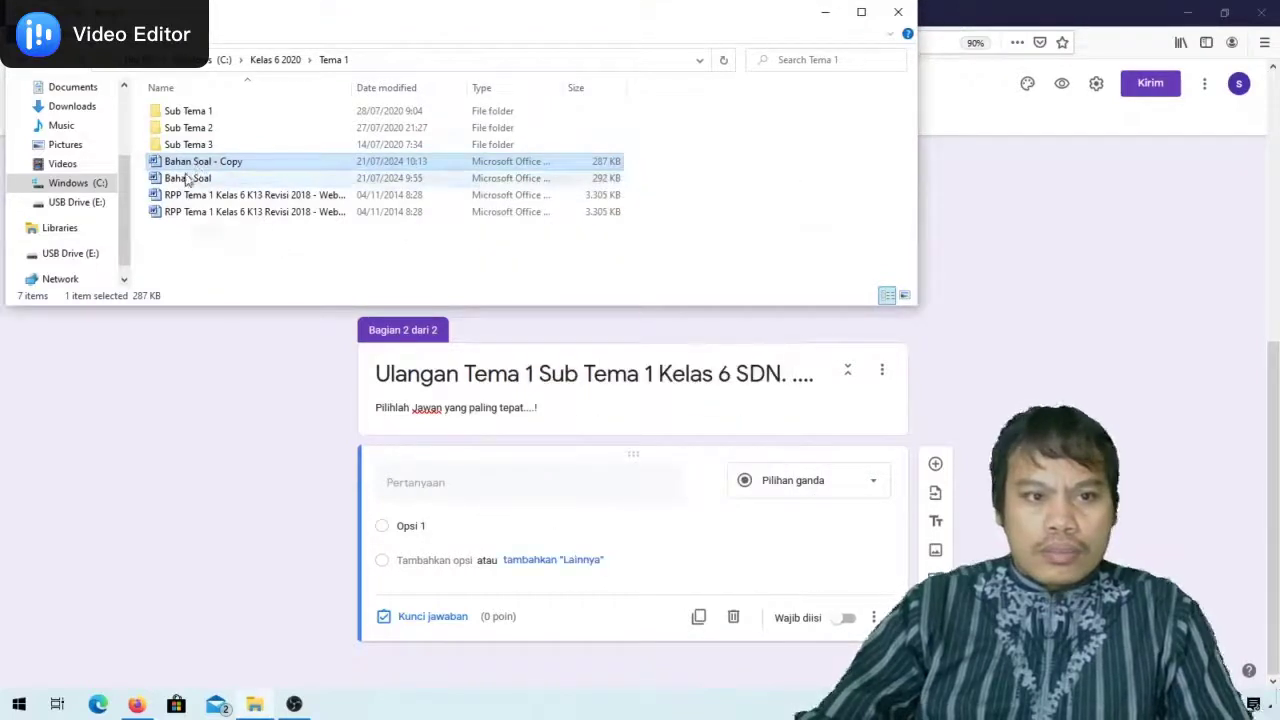
pyautogui.click(185, 179)
pyautogui.rightClick(185, 179)
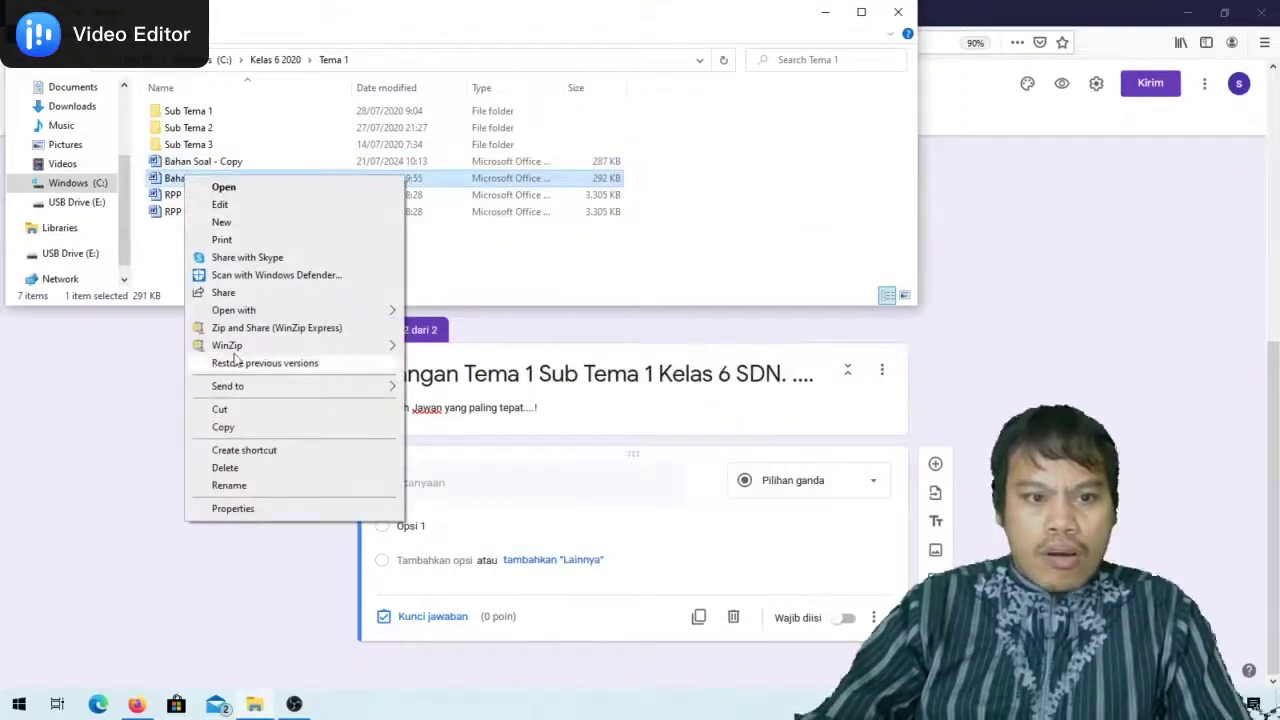
pyautogui.moveTo(239, 313)
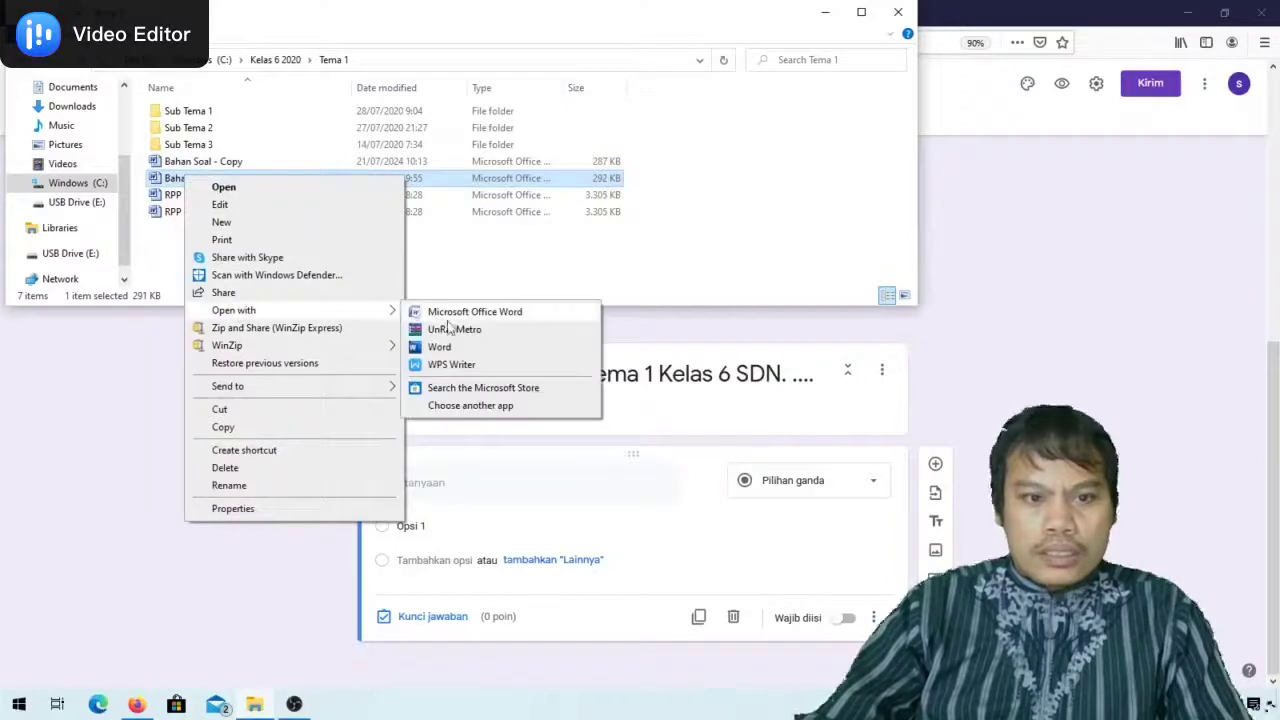
pyautogui.click(449, 314)
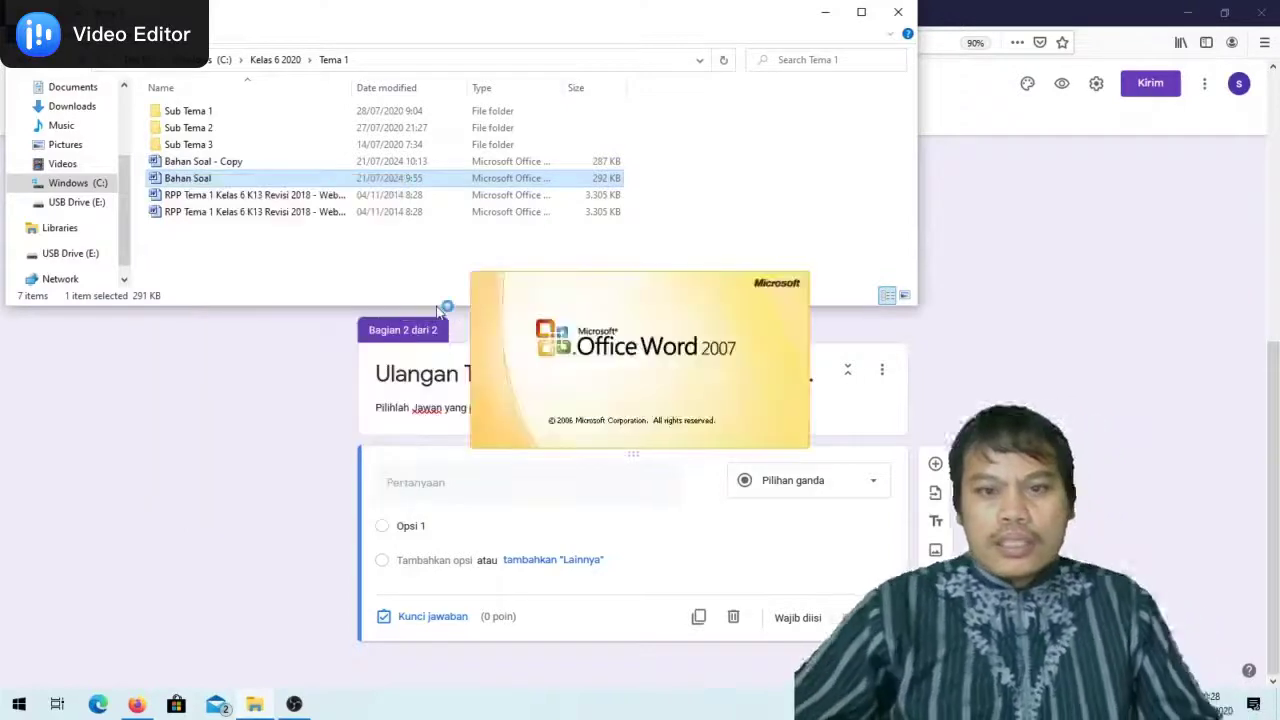
pyautogui.click(1066, 290)
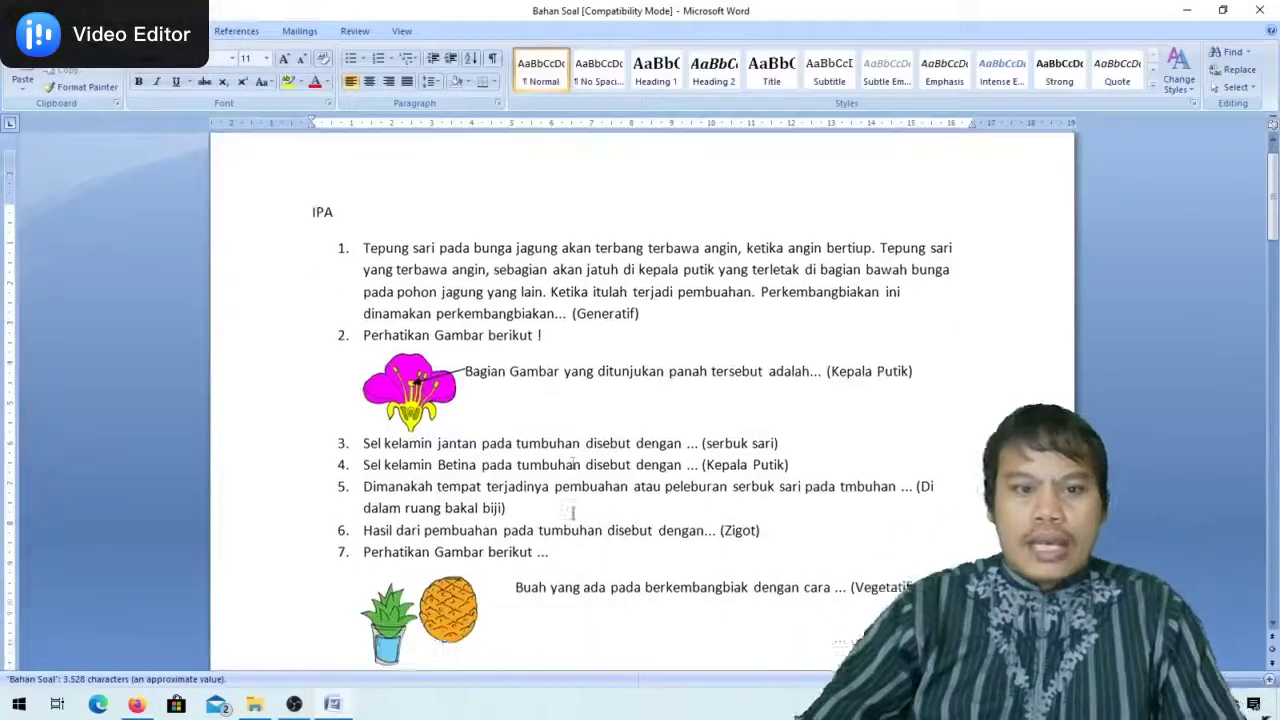
pyautogui.scroll(-2, 573, 511)
pyautogui.scroll(-15, 573, 511)
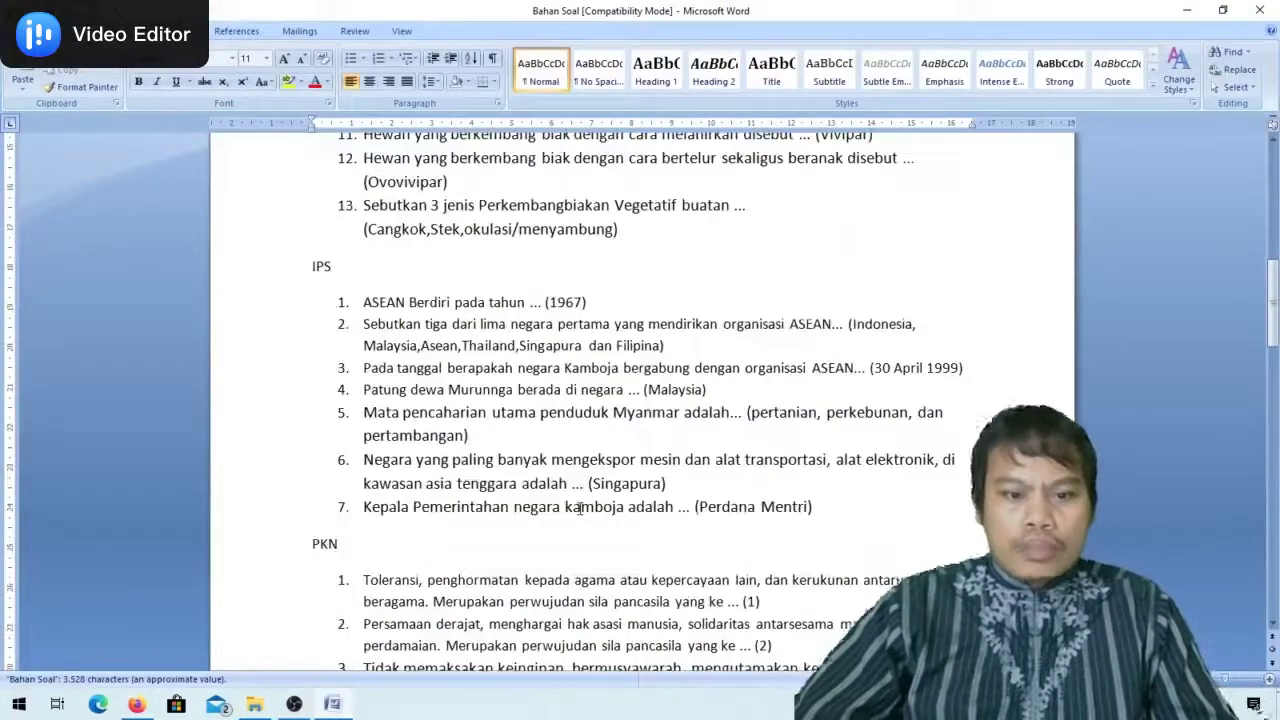
pyautogui.scroll(-20, 580, 509)
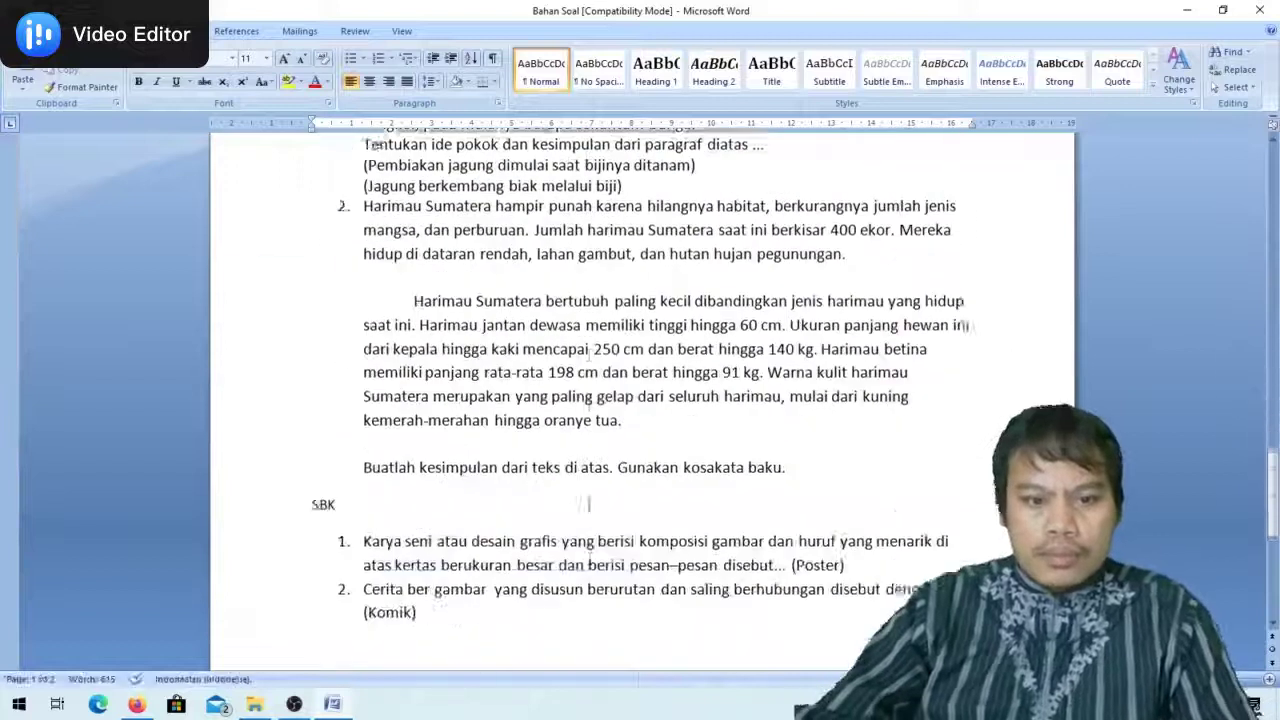
pyautogui.scroll(4, 589, 508)
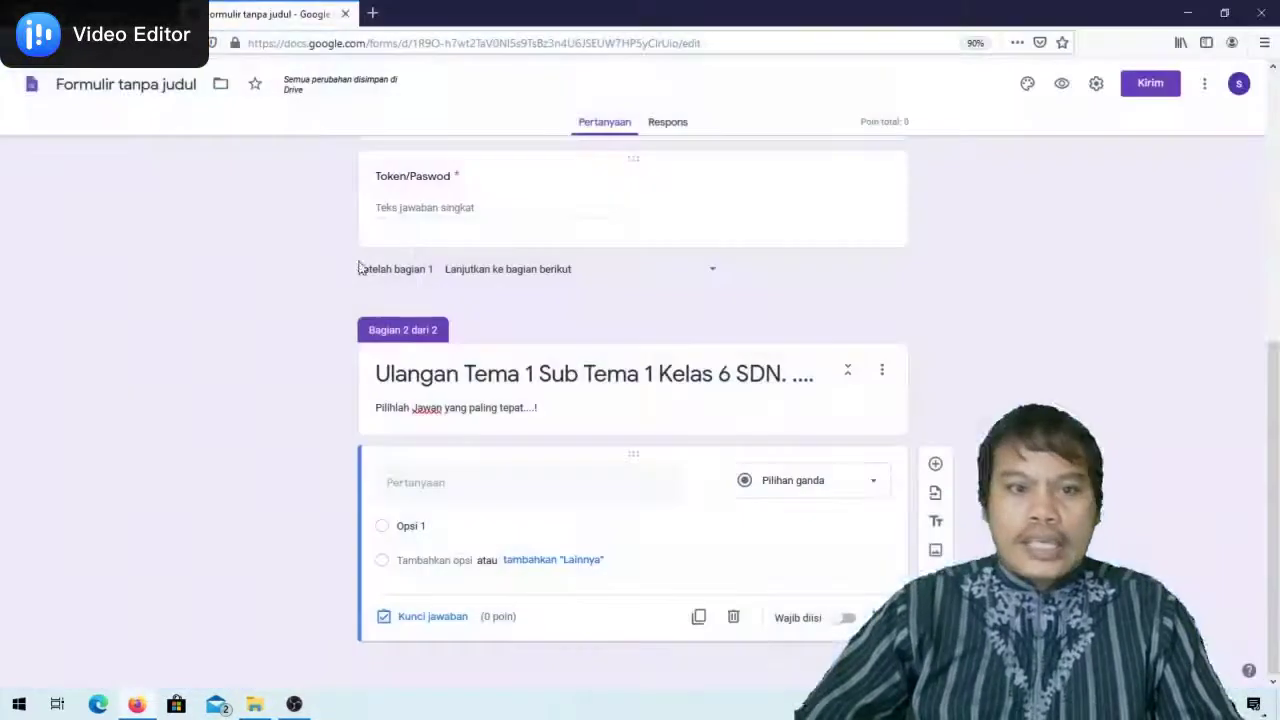
pyautogui.click(255, 702)
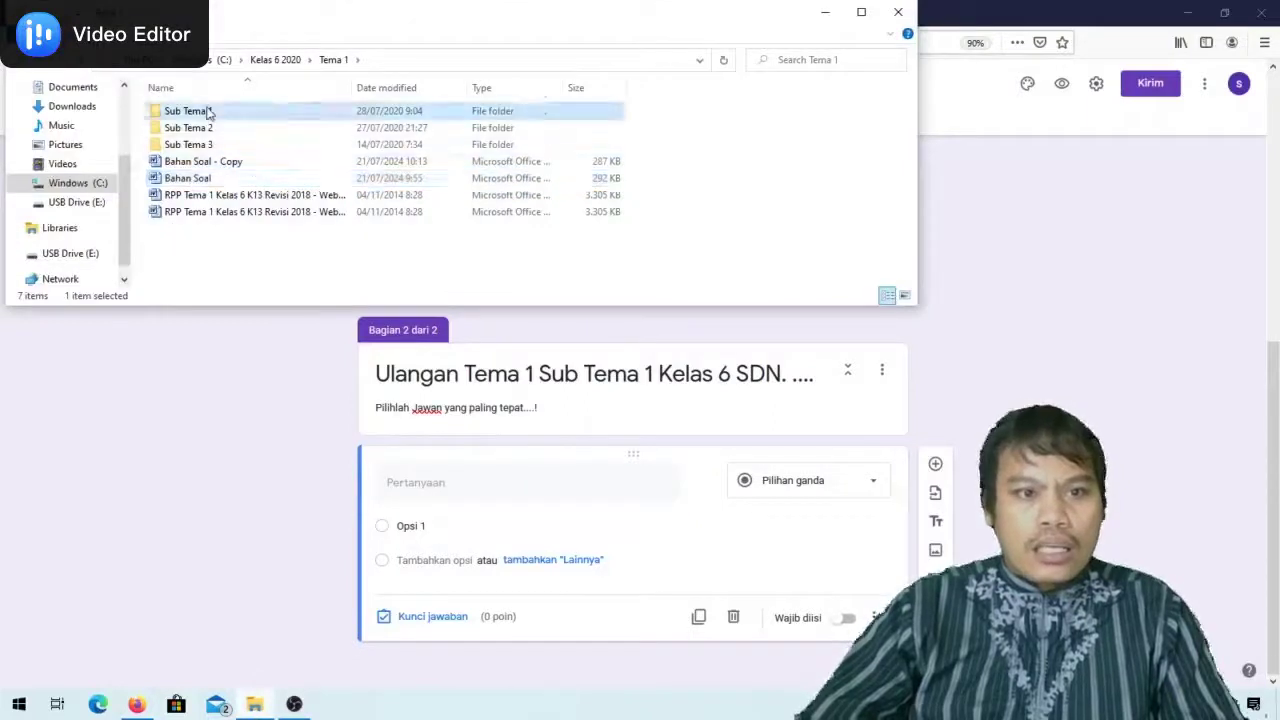
# Open 'Soal Sub Tema 1 - Copy' from the Sub Tema 1 folder with Microsoft Office Word
pyautogui.doubleClick(207, 111)
pyautogui.click(226, 230)
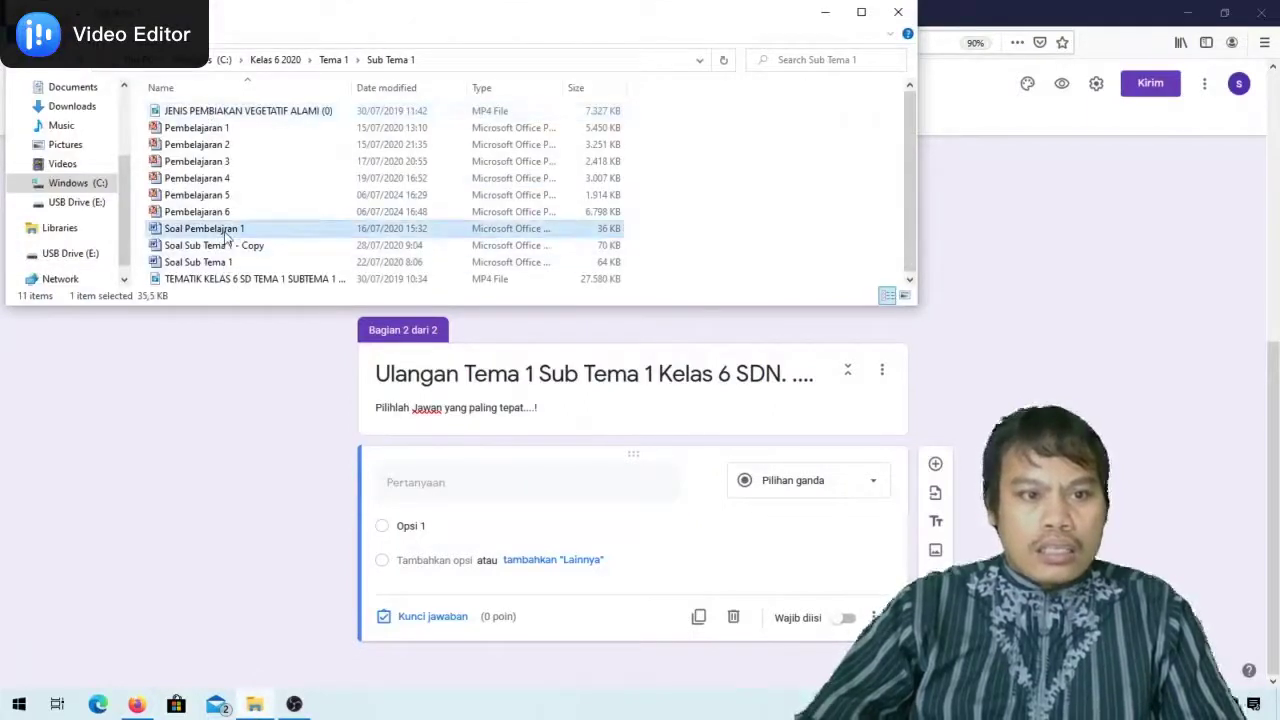
pyautogui.rightClick(226, 230)
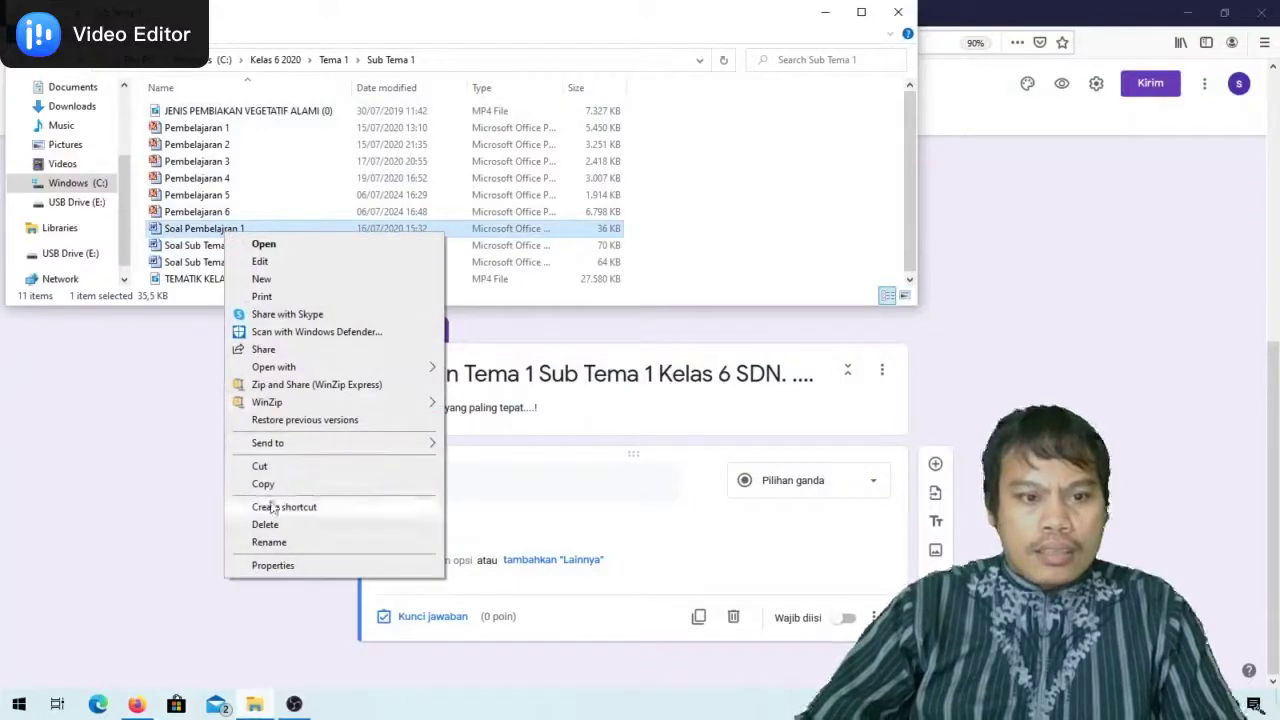
pyautogui.click(201, 250)
pyautogui.rightClick(202, 251)
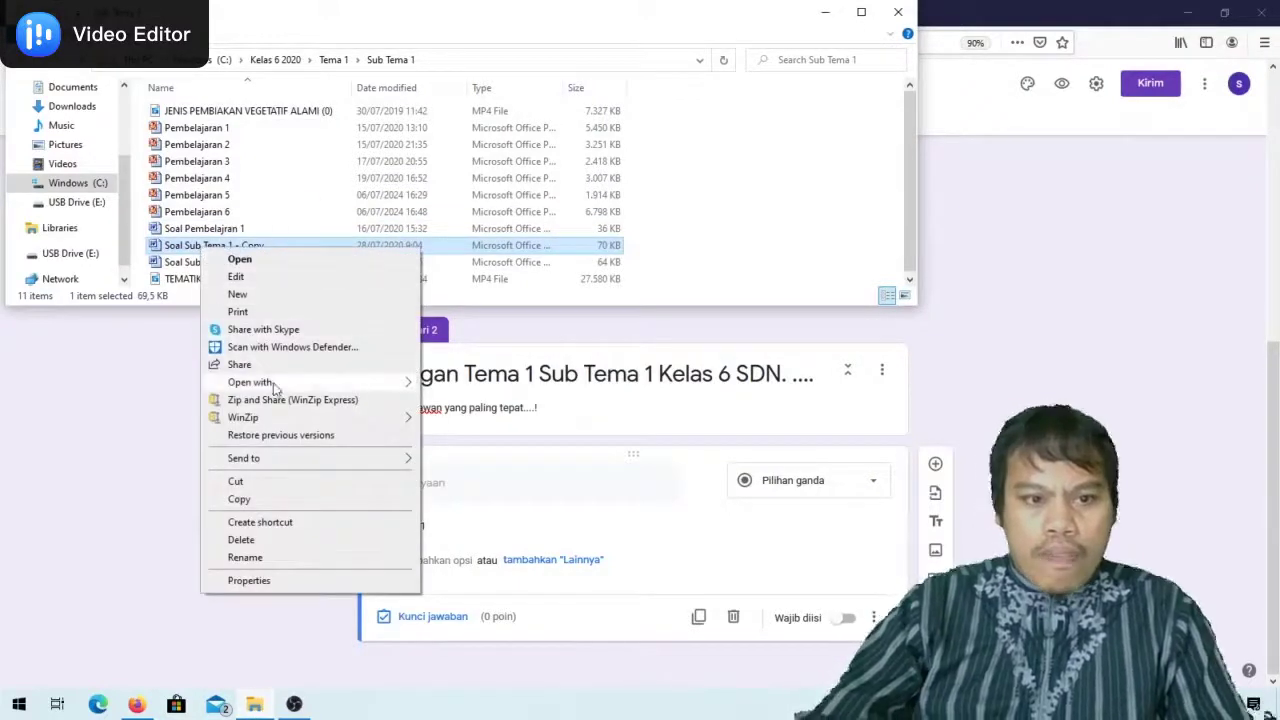
pyautogui.moveTo(250, 382)
pyautogui.click(462, 386)
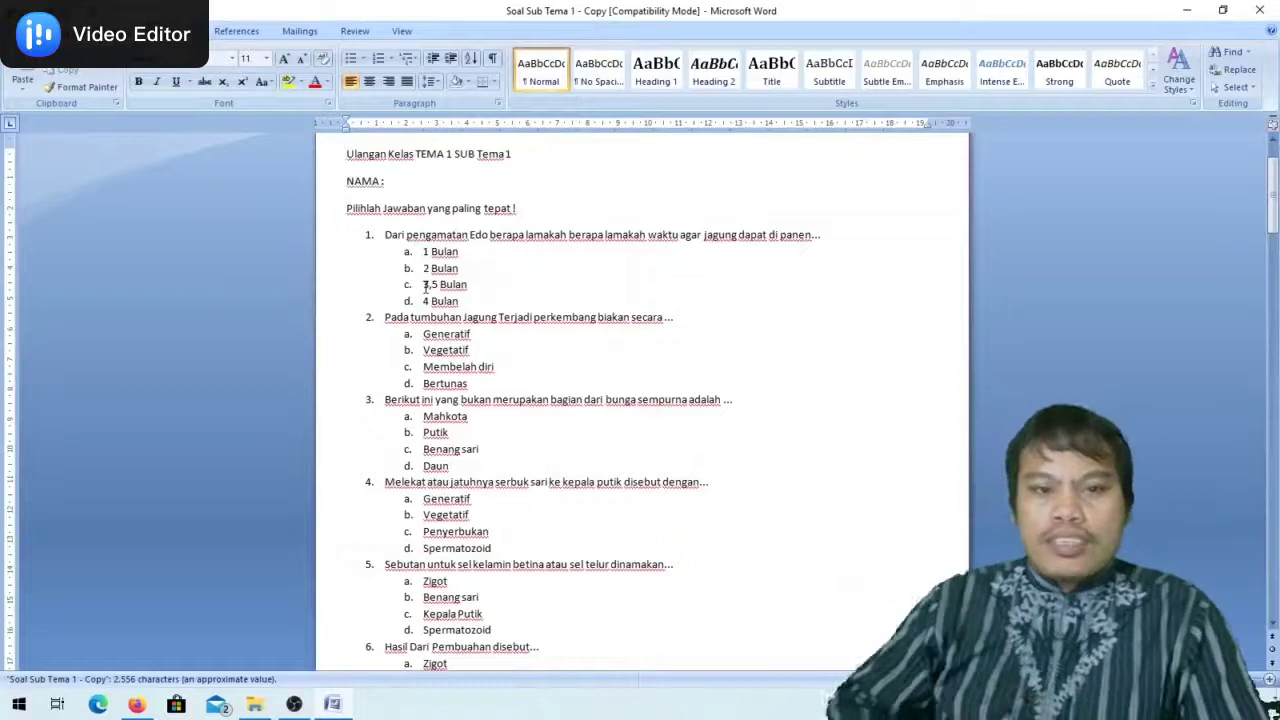
# Set numbering to None on all questions and answer choices
pyautogui.moveTo(705, 219); pyautogui.dragTo(722, 358)
pyautogui.scroll(-1, 722, 358)
pyautogui.scroll(1, 722, 358)
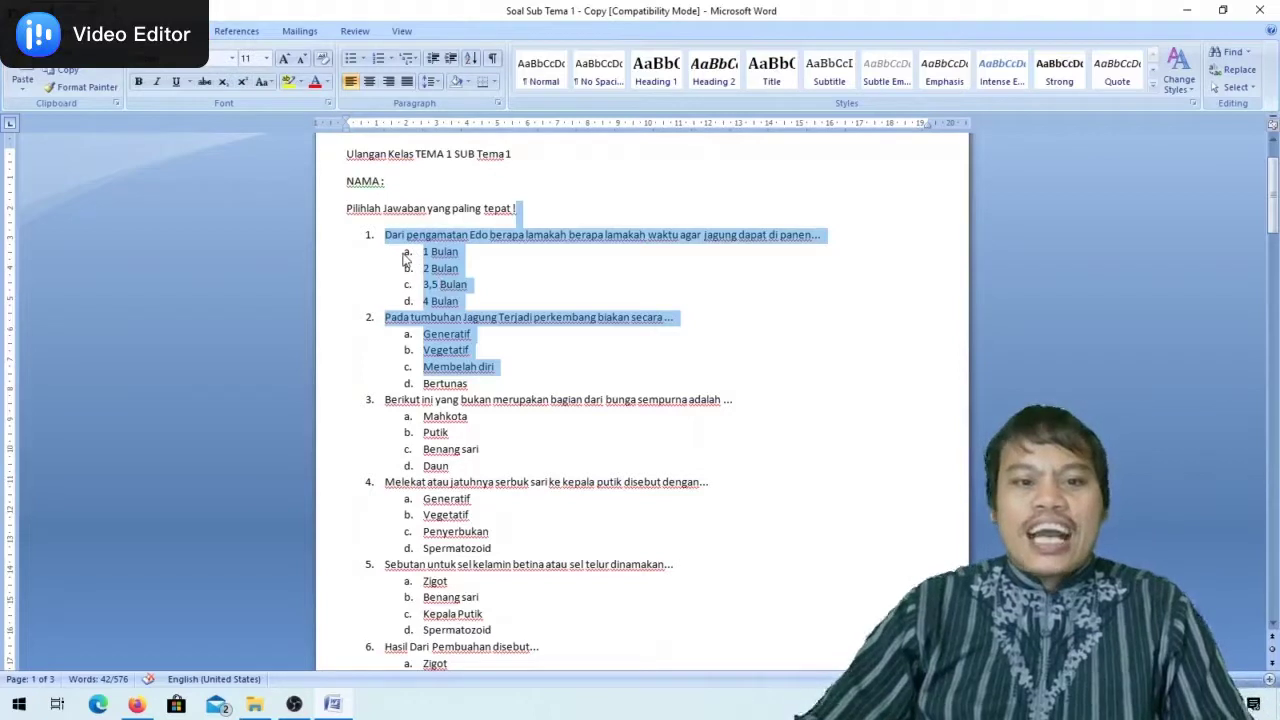
pyautogui.click(400, 250)
pyautogui.moveTo(386, 245); pyautogui.dragTo(474, 610)
pyautogui.scroll(6, 405, 580)
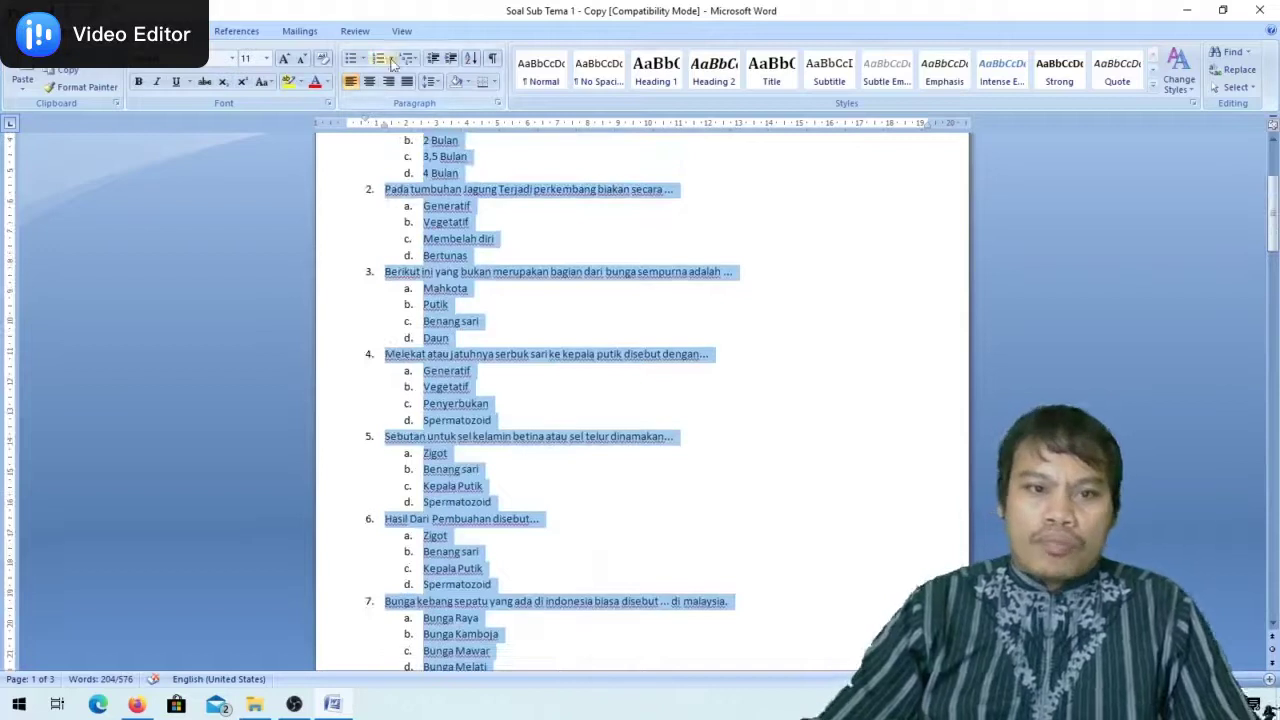
pyautogui.click(394, 60)
pyautogui.click(400, 130)
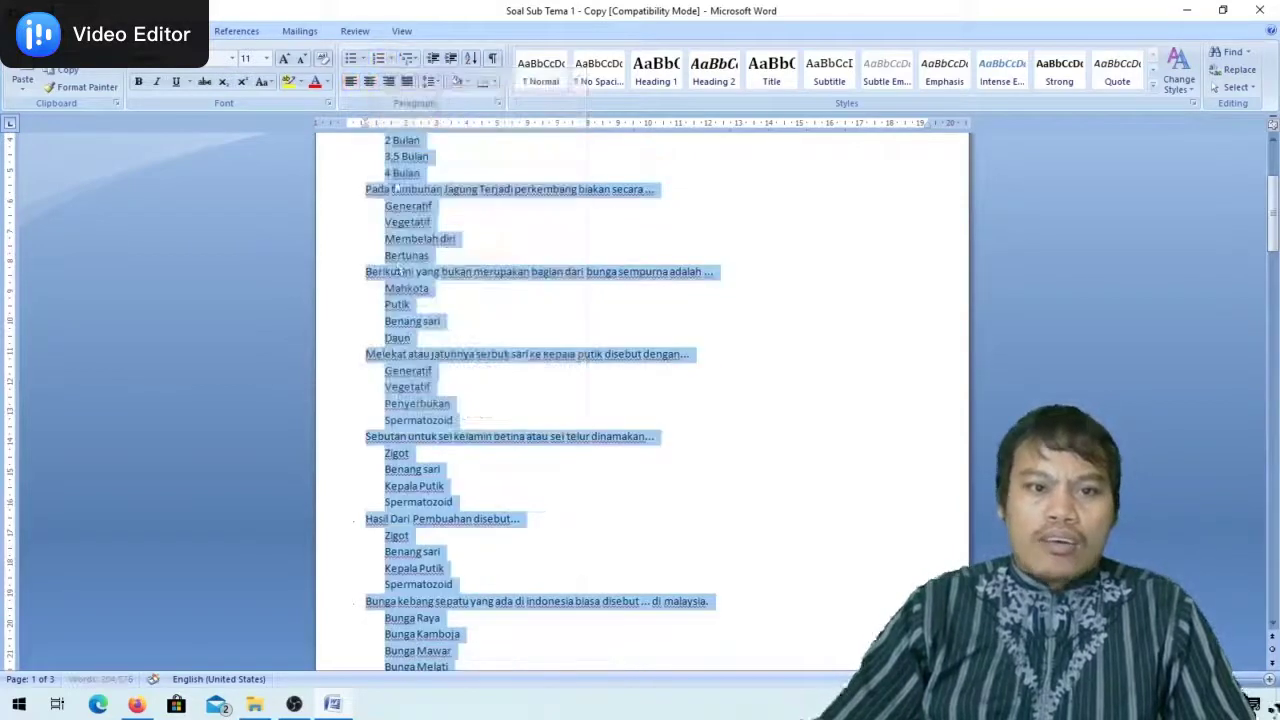
# Select the first question's text to bring into the Google Form
pyautogui.scroll(4, 436, 268)
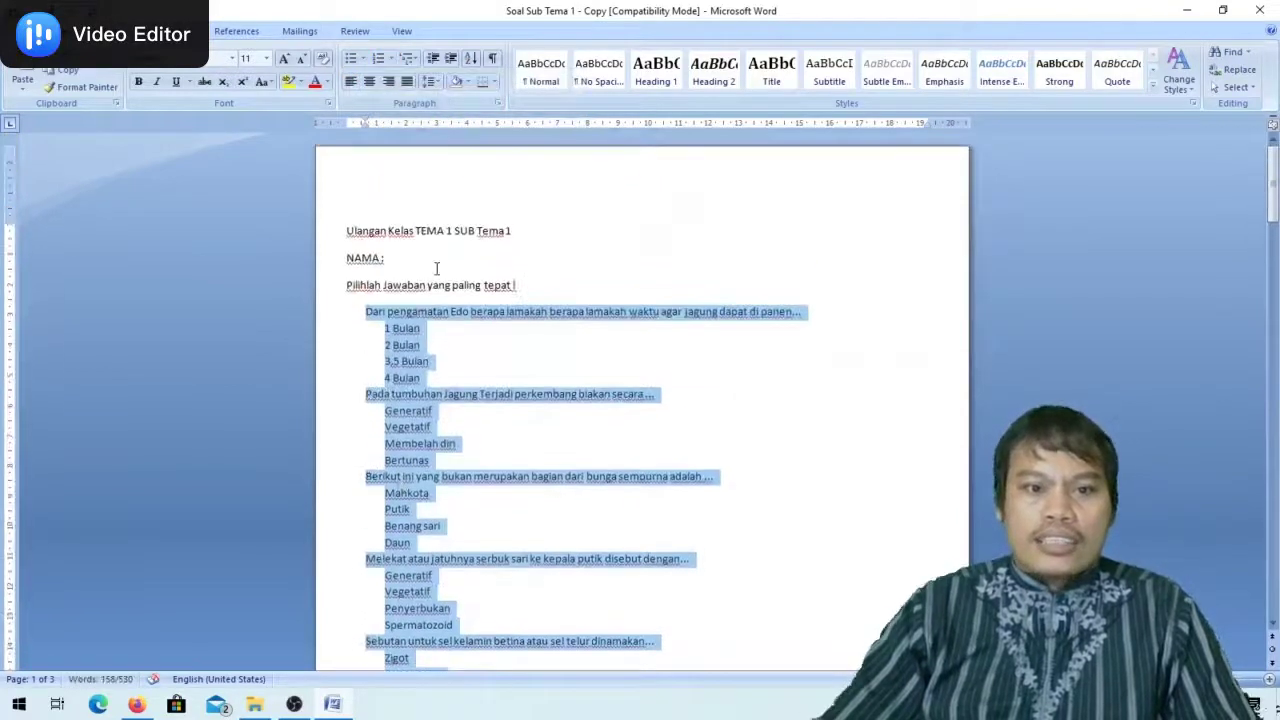
pyautogui.click(480, 352)
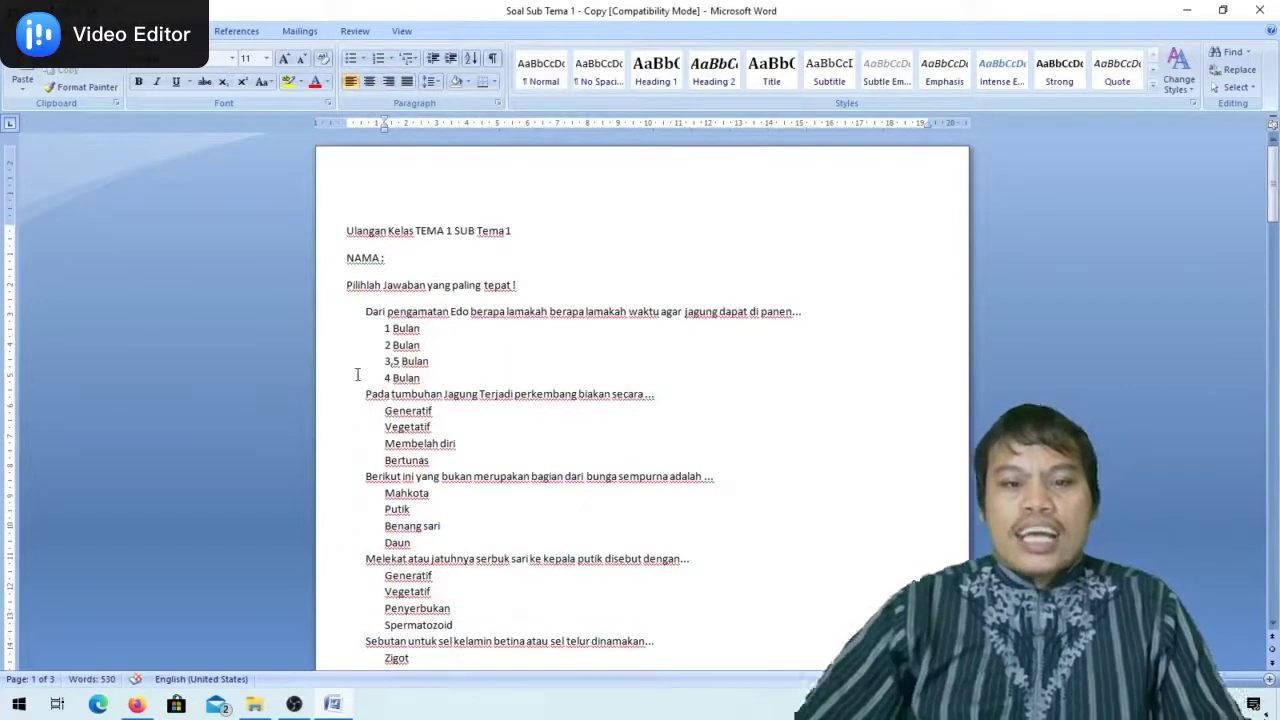
pyautogui.moveTo(367, 311); pyautogui.dragTo(812, 309)
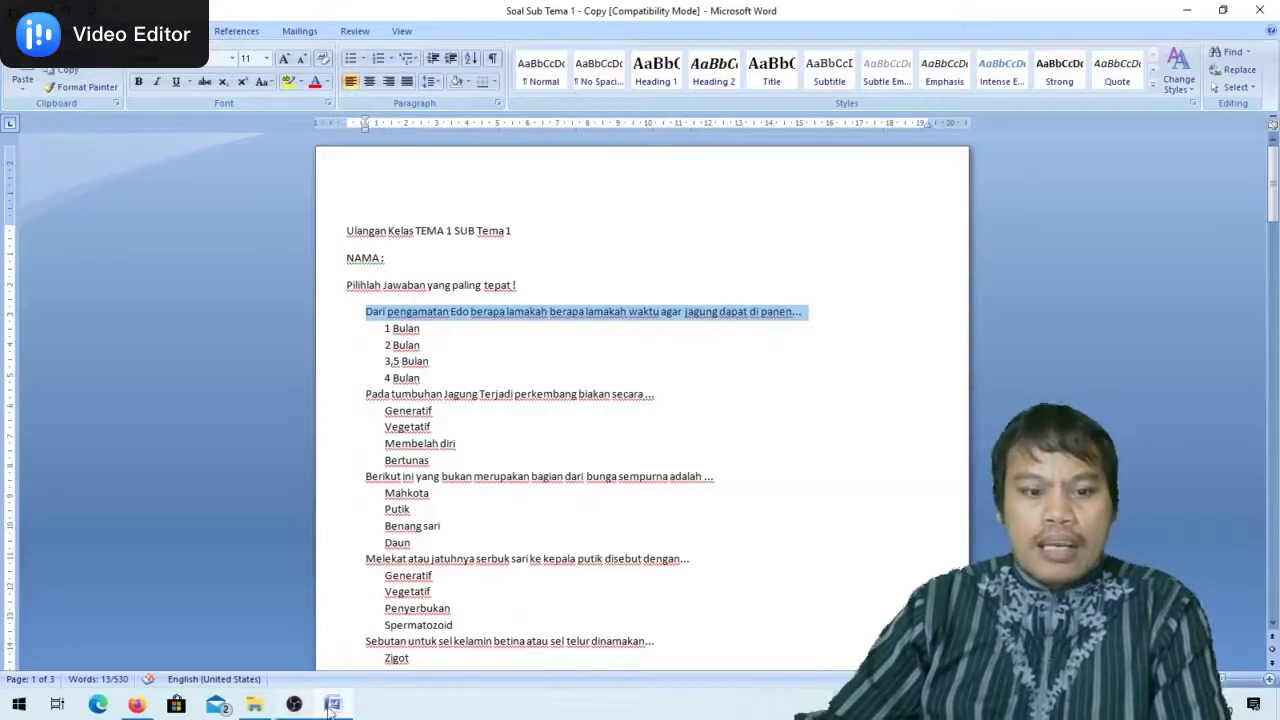
pyautogui.click(135, 705)
# Paste the corn-harvest question as the title, keeping it multiple choice
pyautogui.click(402, 487)
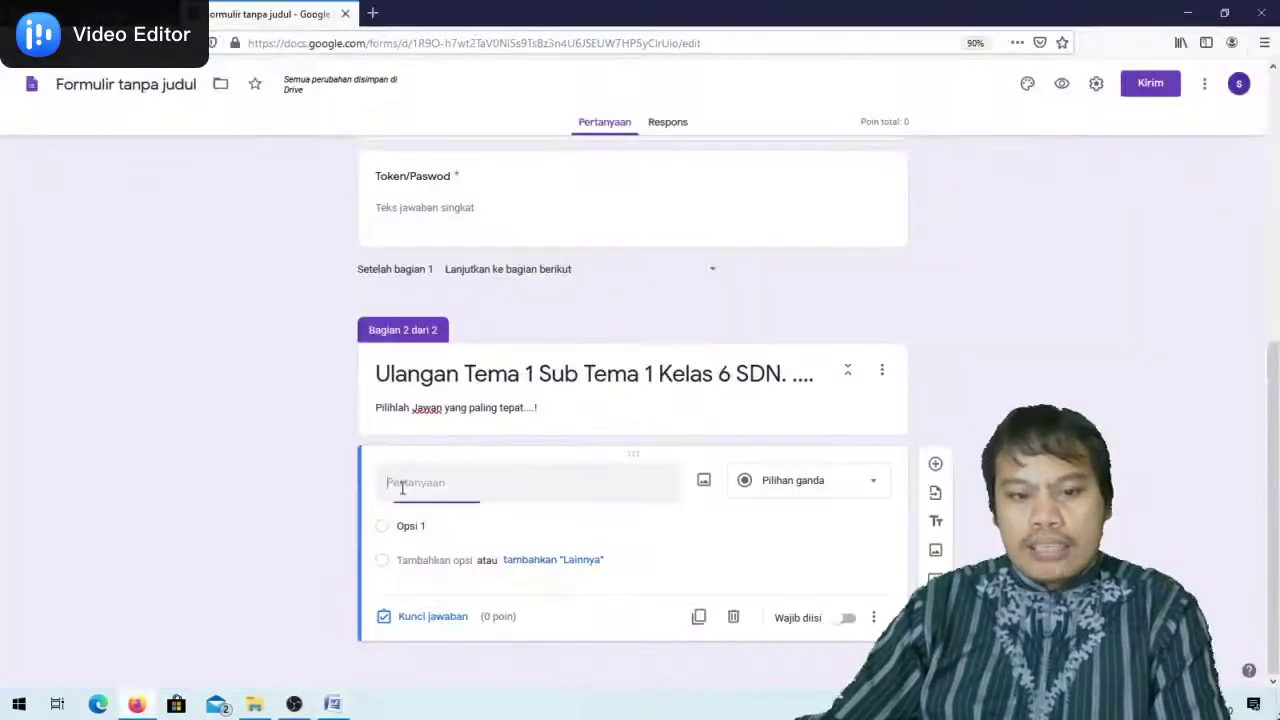
pyautogui.hotkey('ctrl', 'v')
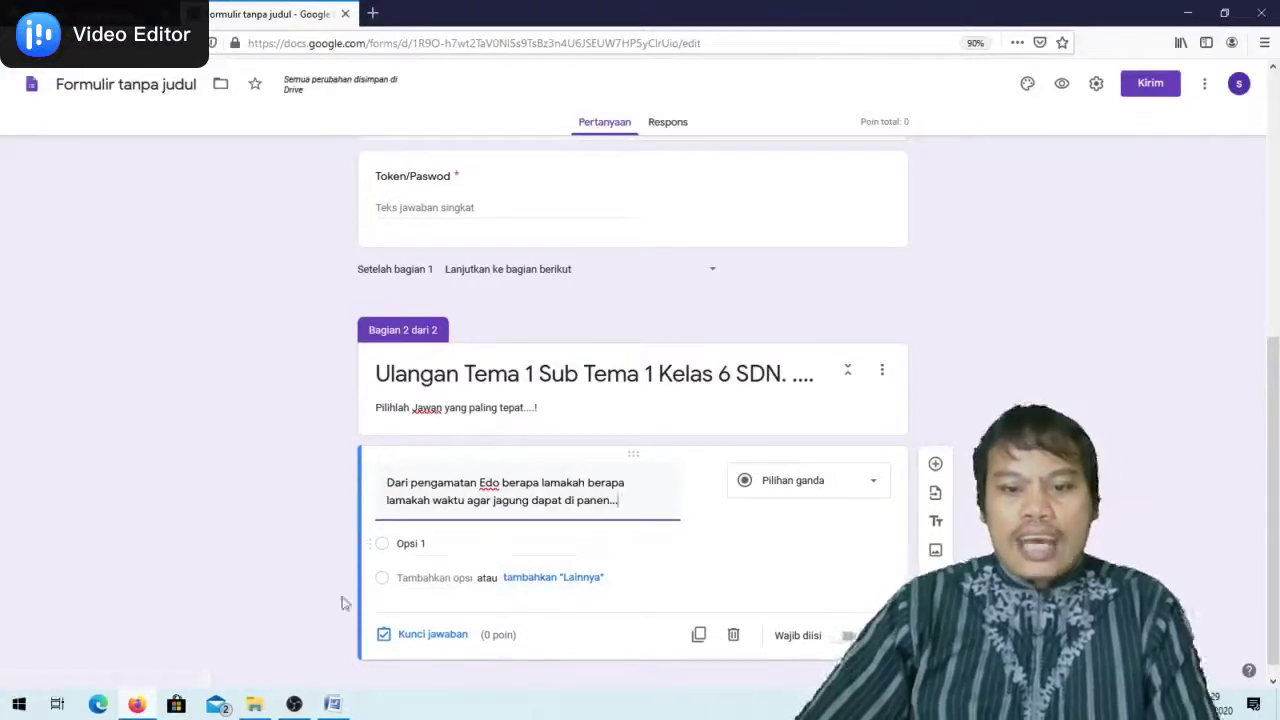
pyautogui.click(866, 484)
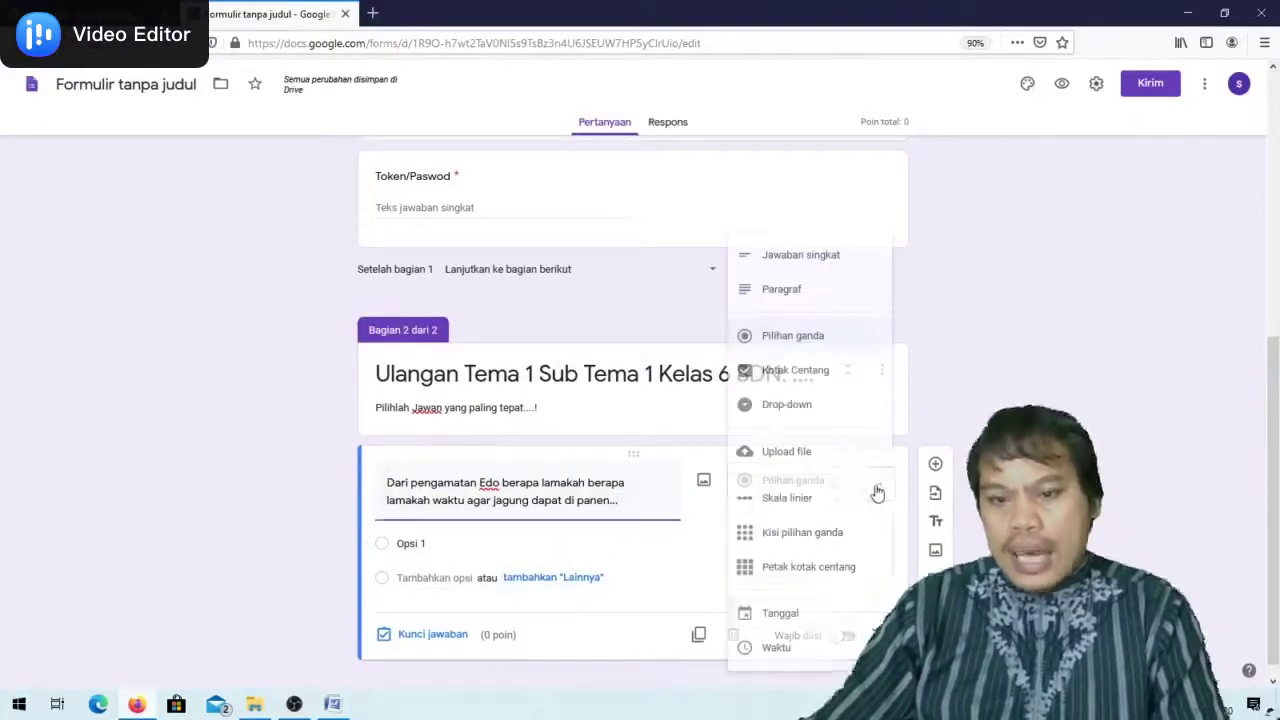
pyautogui.click(817, 337)
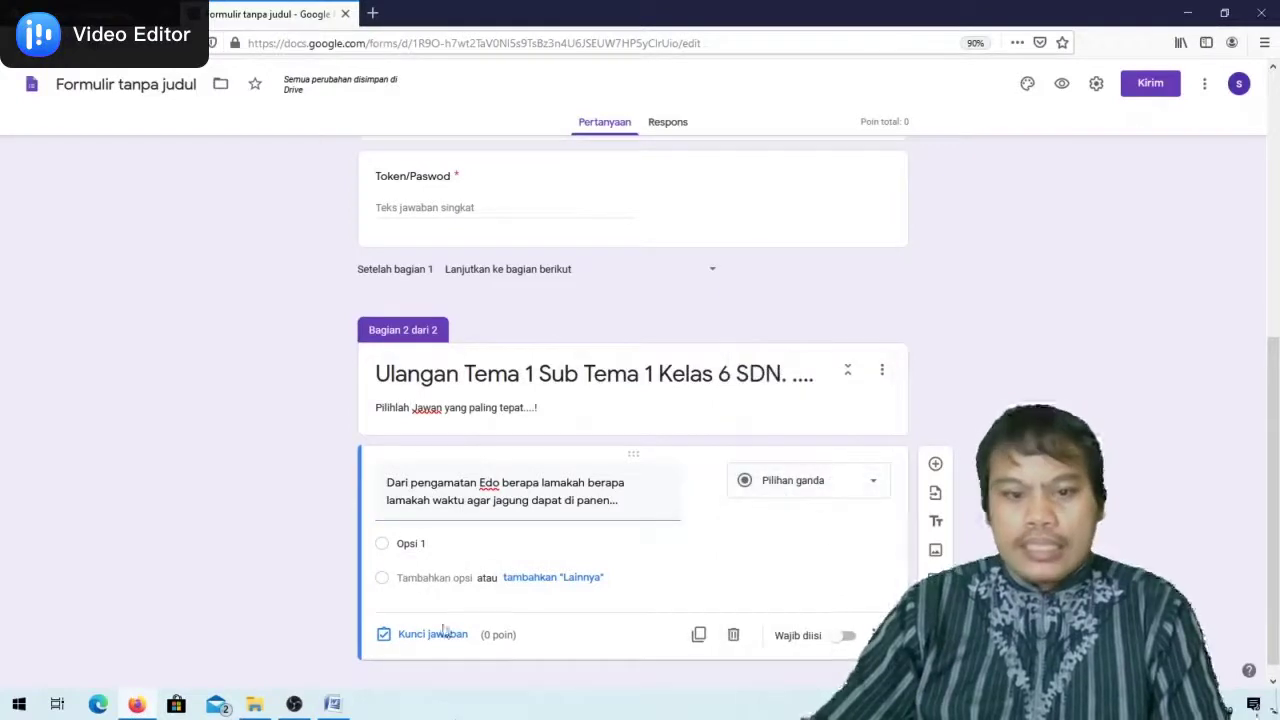
# Paste the answers 1 Bulan, 2 Bulan, 3,5 Bulan and 4 Bulan as options
pyautogui.click(332, 704)
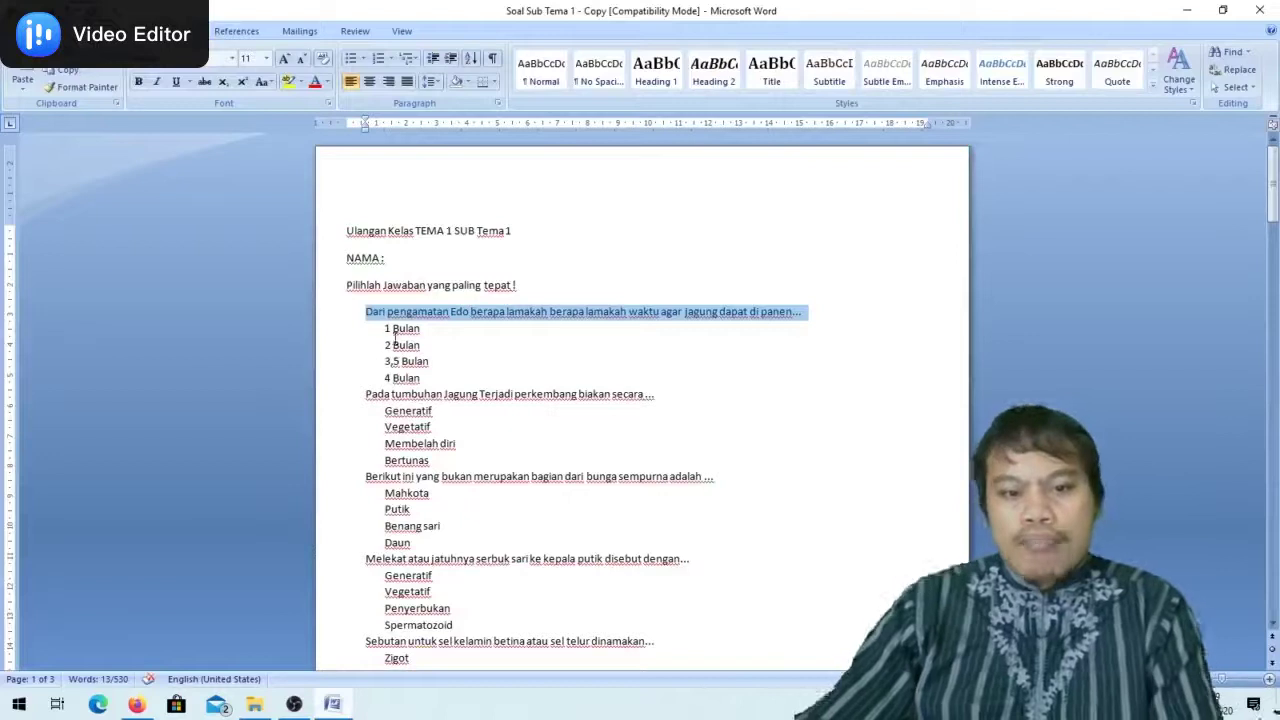
pyautogui.click(384, 328)
pyautogui.moveTo(426, 375); pyautogui.dragTo(428, 379)
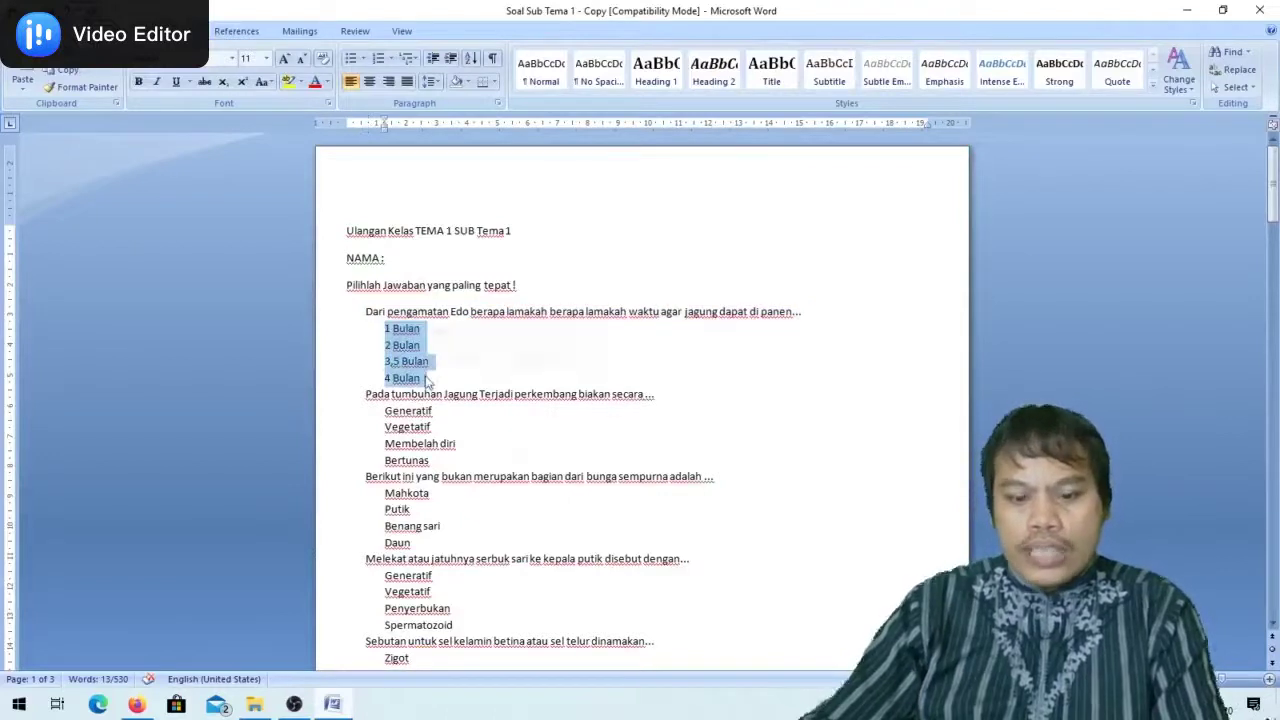
pyautogui.hotkey('alt', 'Tab')
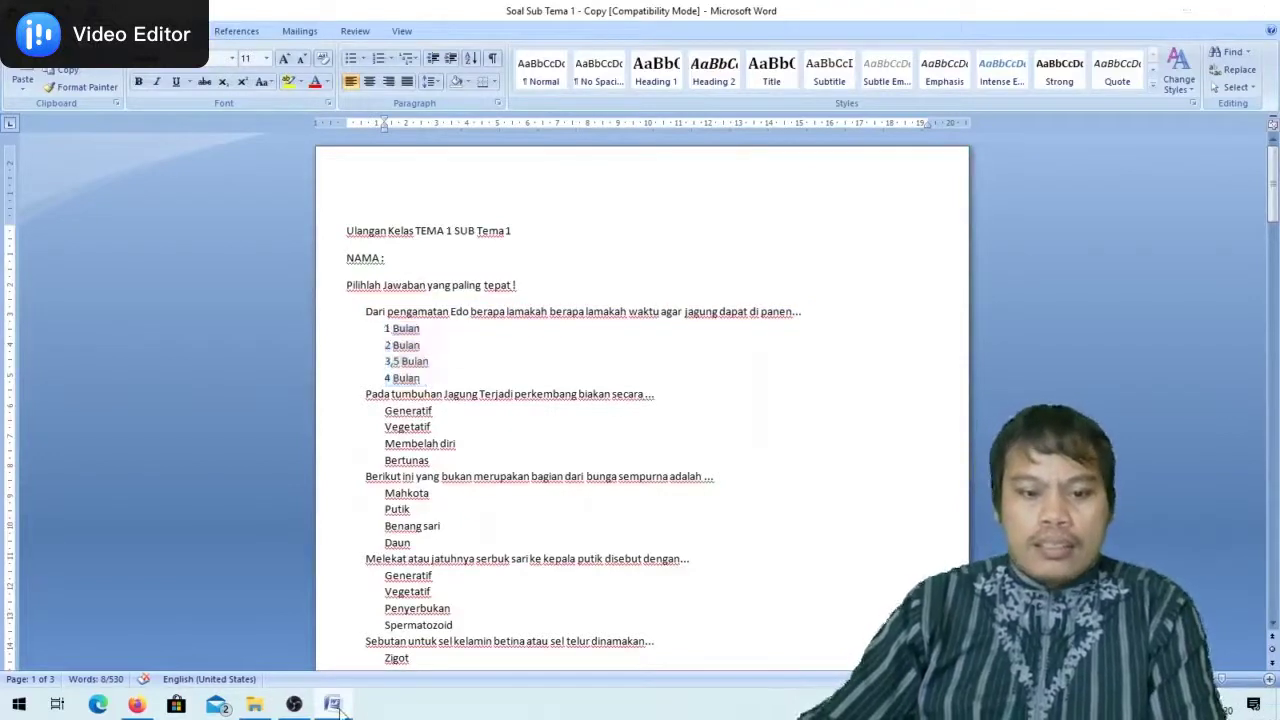
pyautogui.click(408, 543)
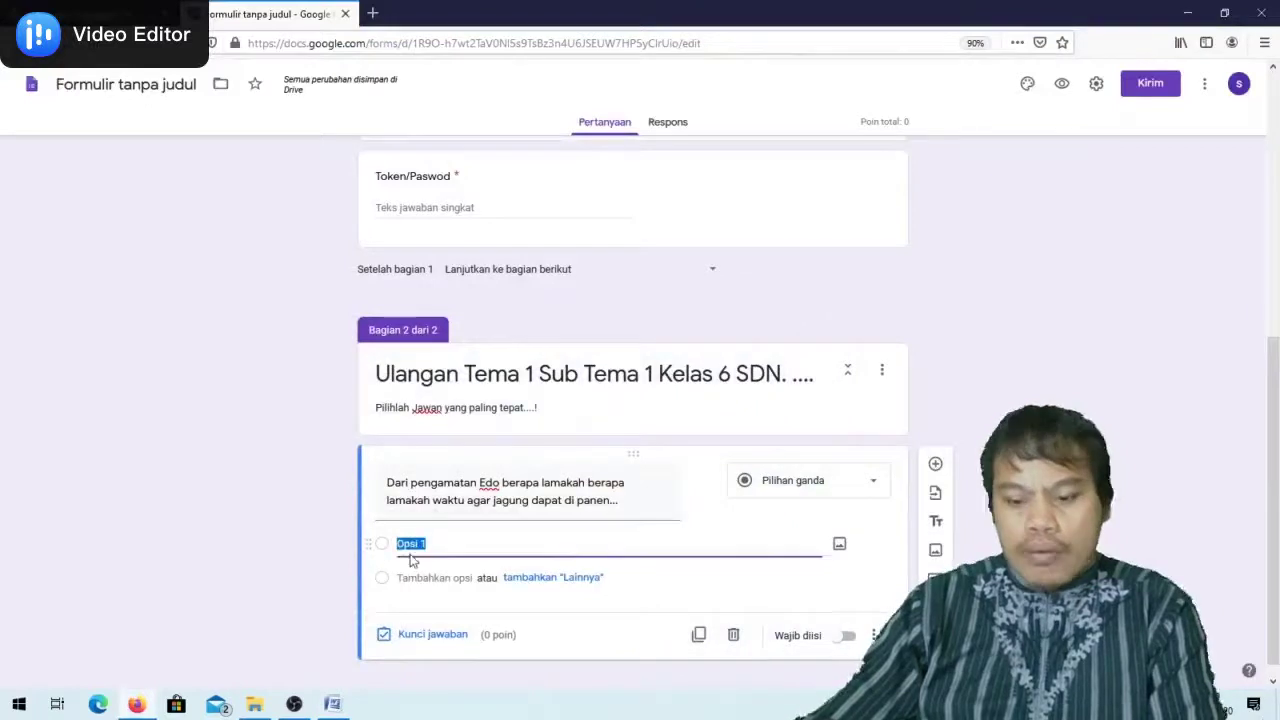
pyautogui.hotkey('ctrl', 'v')
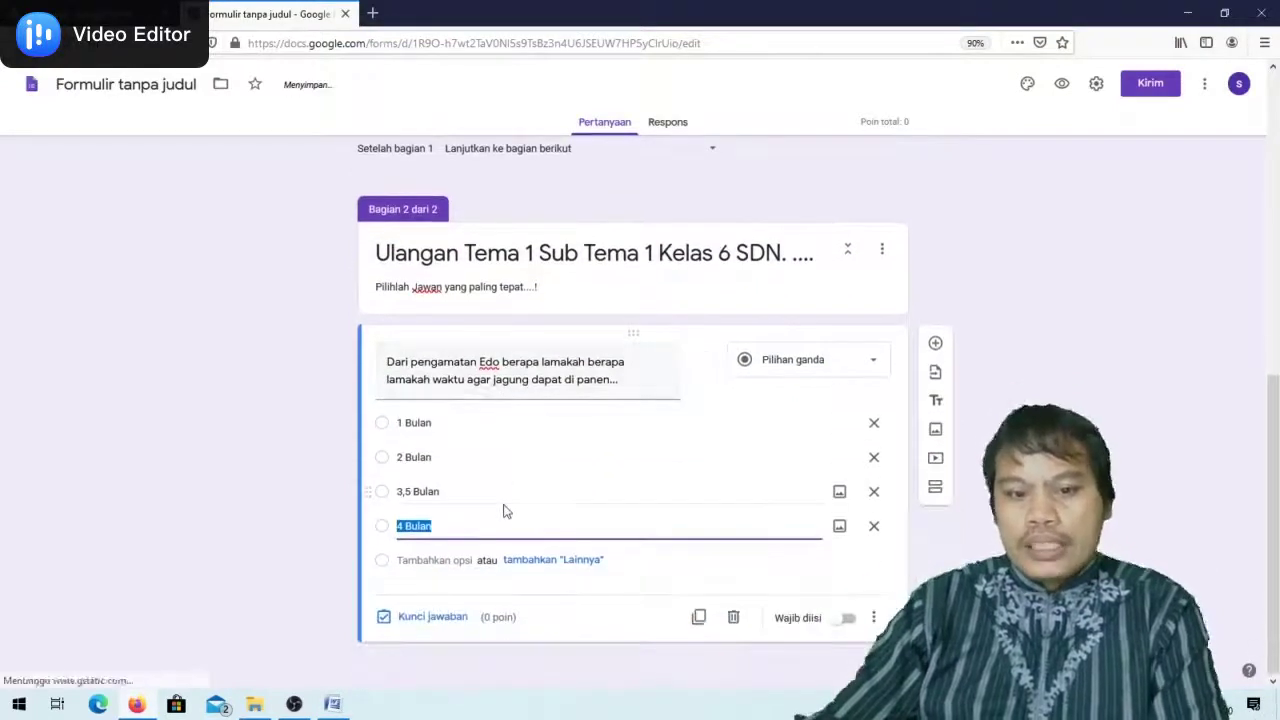
# Key 3,5 Bulan as correct for 20 points, make it required, and add a question
pyautogui.click(392, 622)
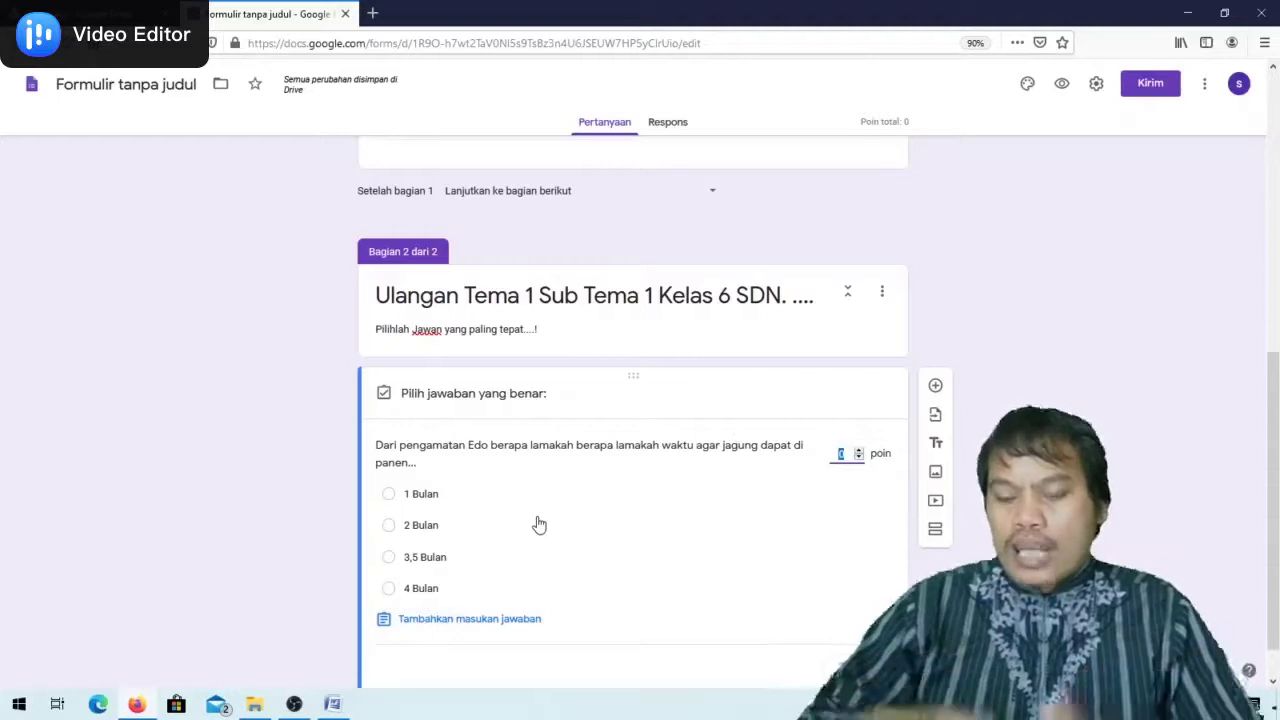
pyautogui.write('0')
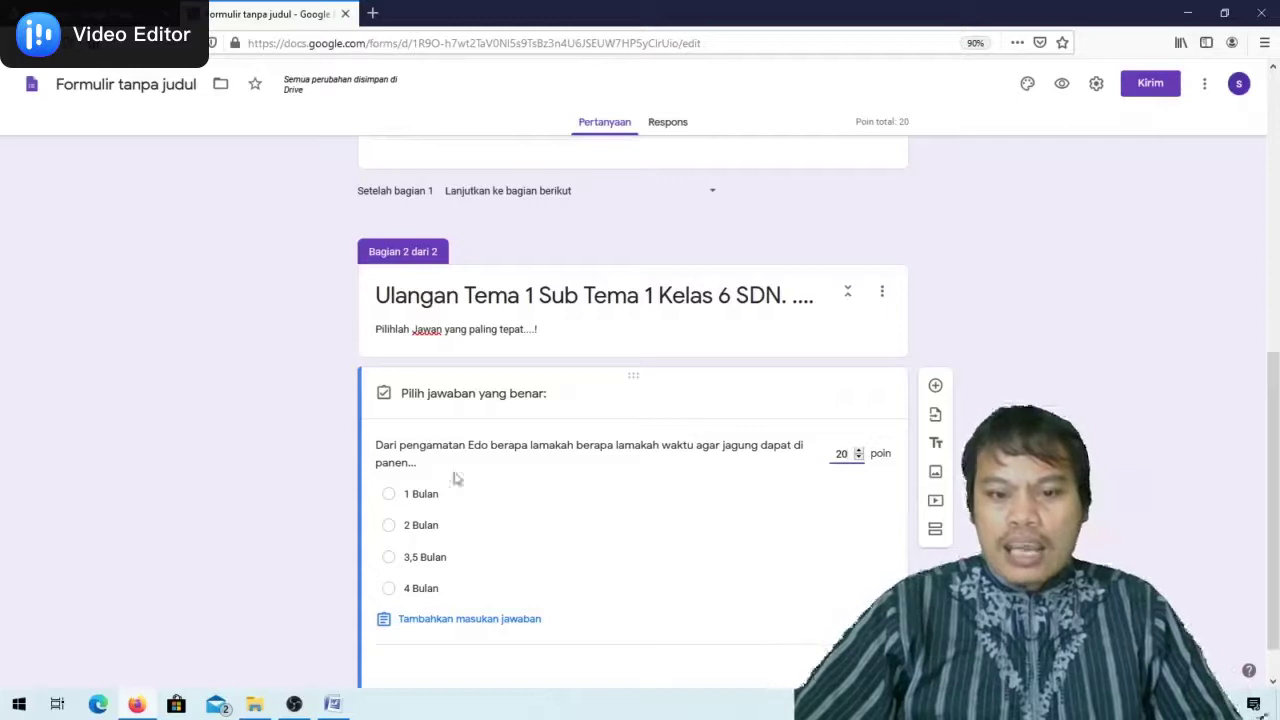
pyautogui.click(389, 557)
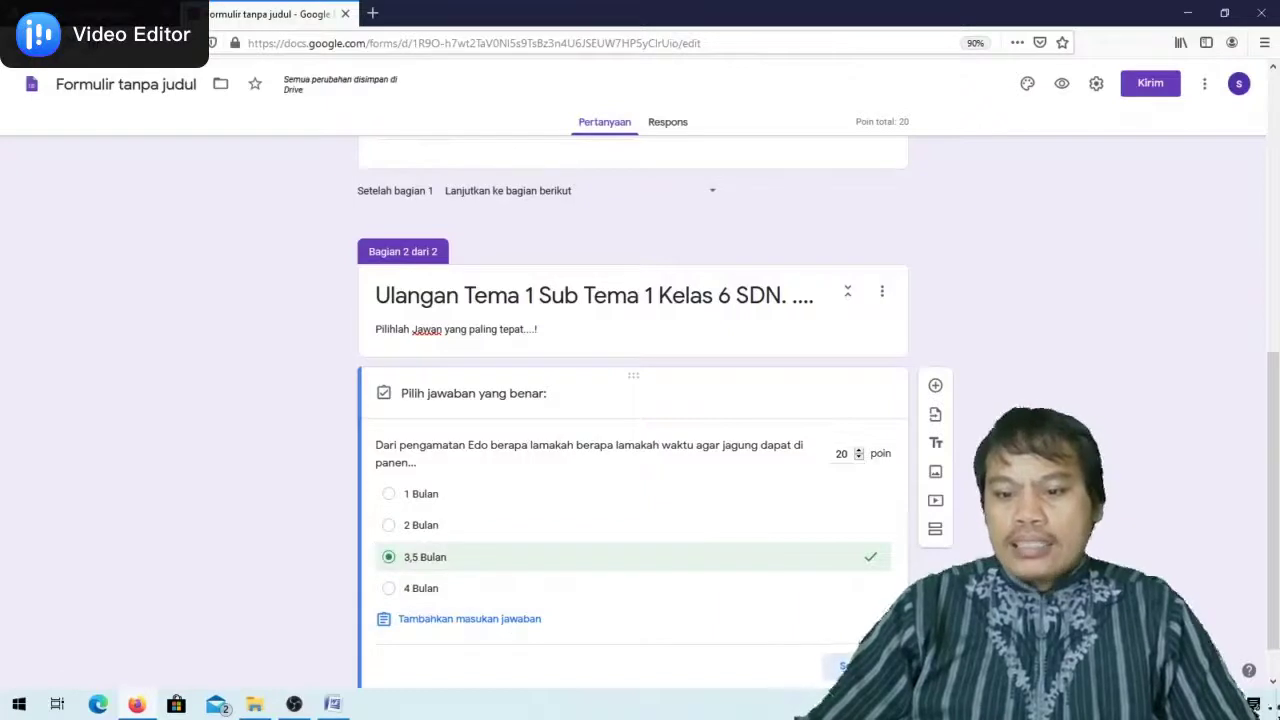
pyautogui.scroll(-1, 820, 558)
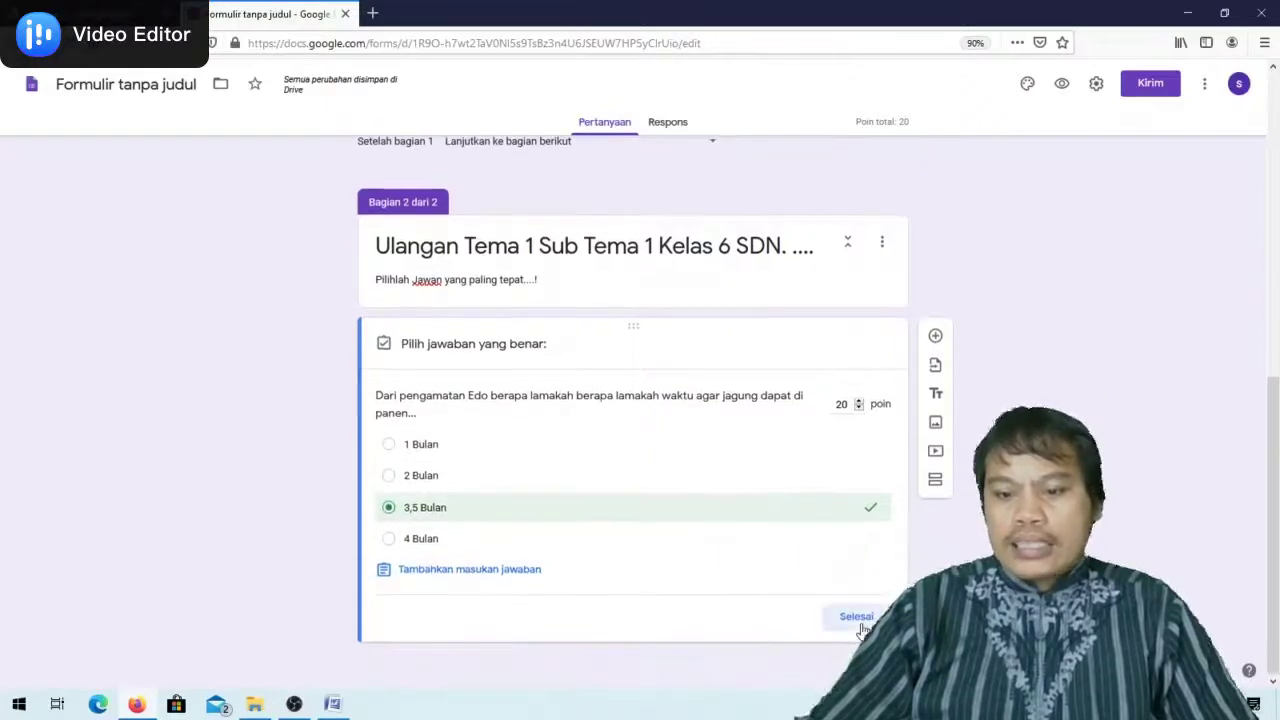
pyautogui.click(856, 617)
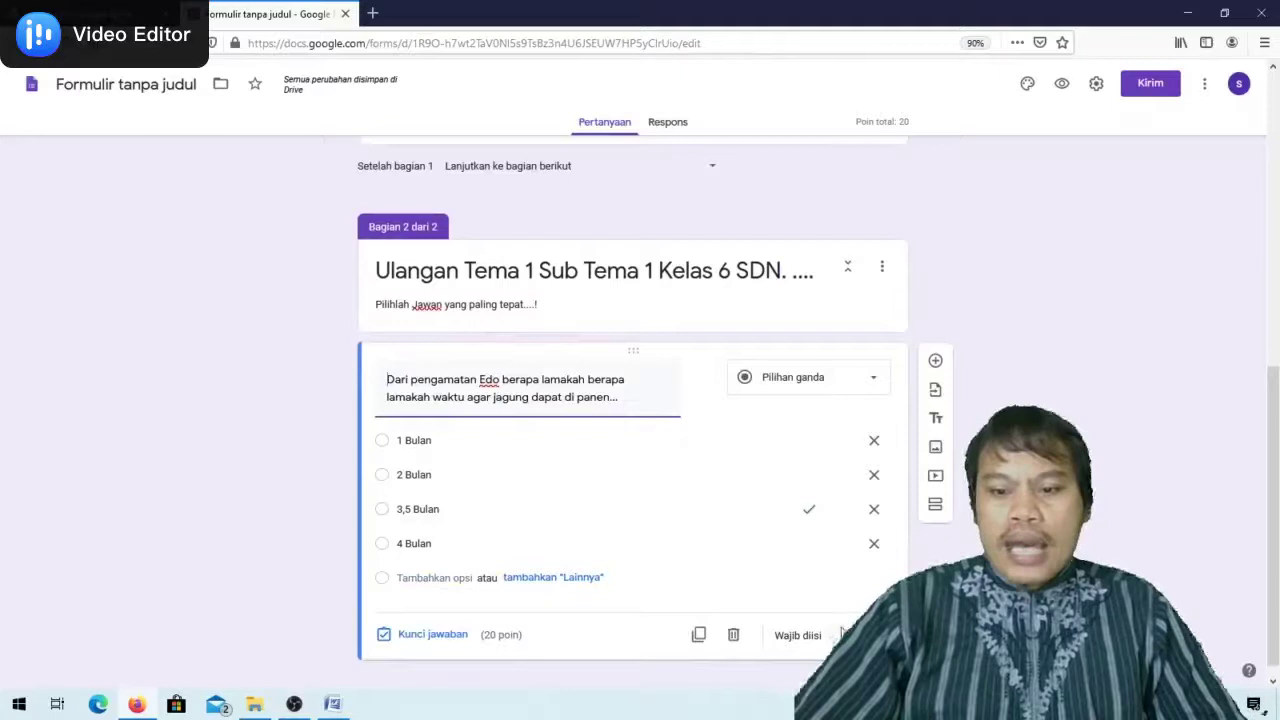
pyautogui.click(840, 636)
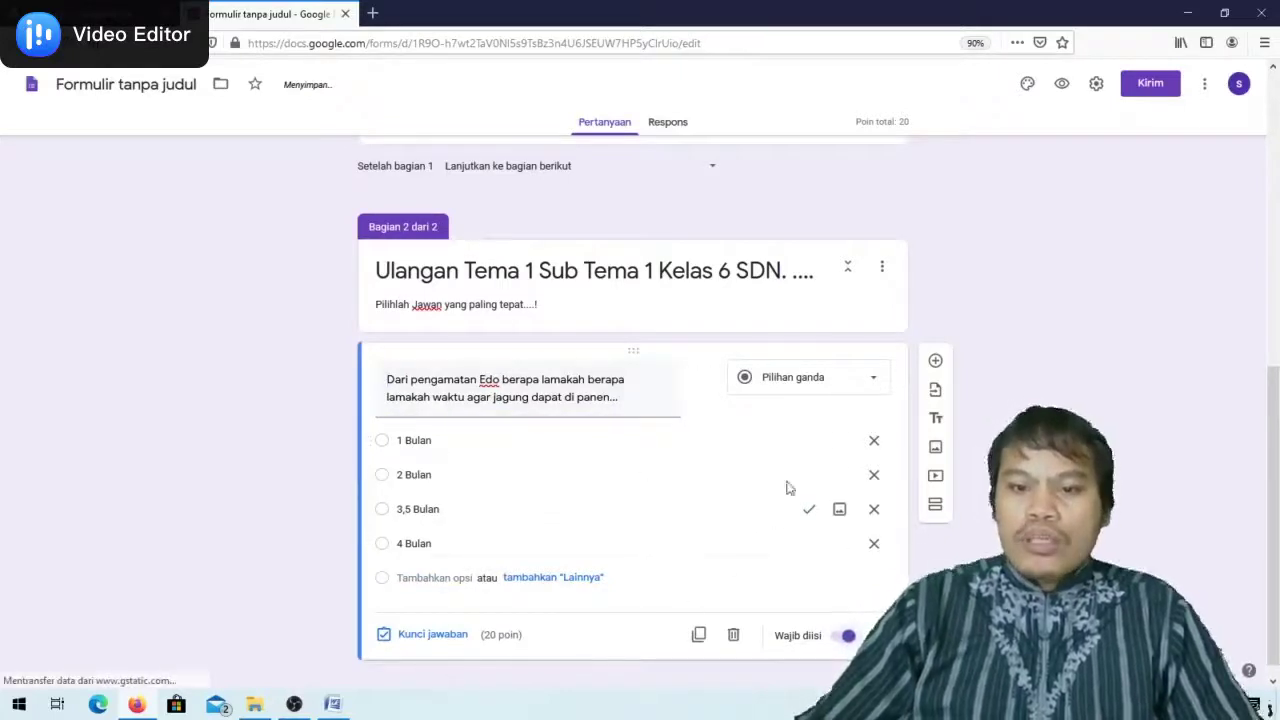
pyautogui.click(937, 362)
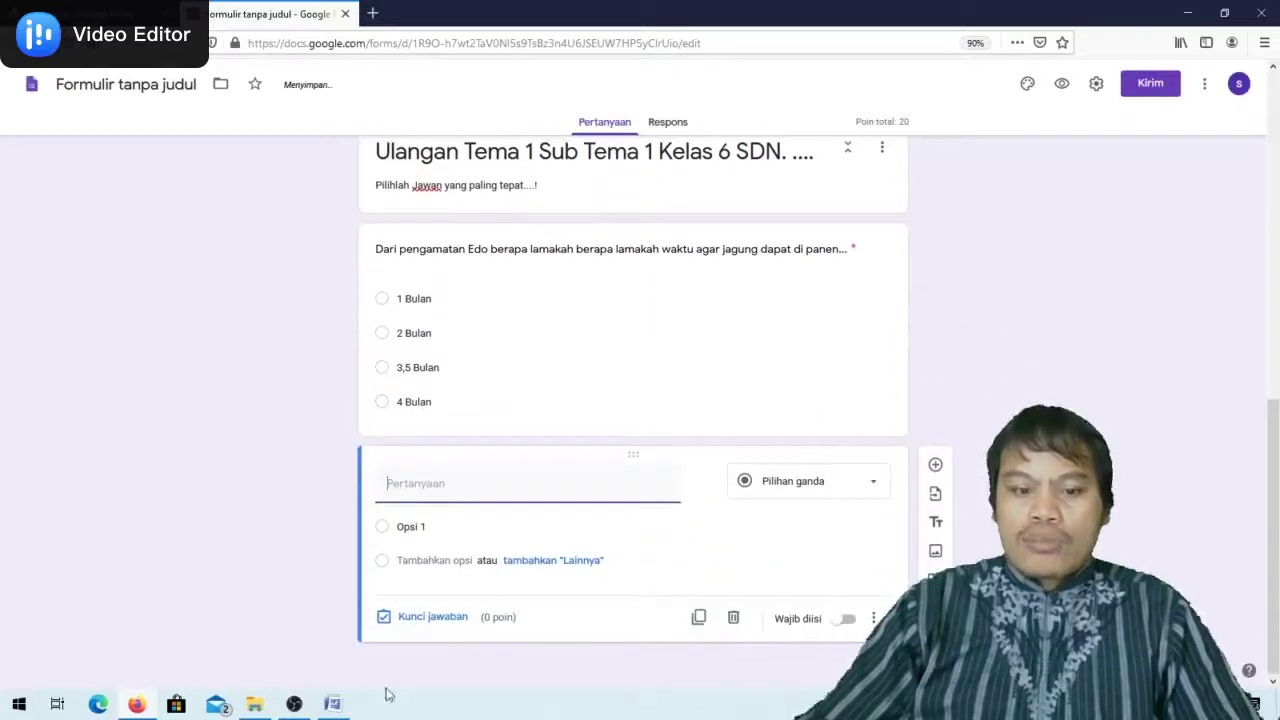
# Paste the second question, about corn reproduction, from Word as the new question's title
pyautogui.click(336, 703)
pyautogui.moveTo(364, 400); pyautogui.dragTo(663, 400)
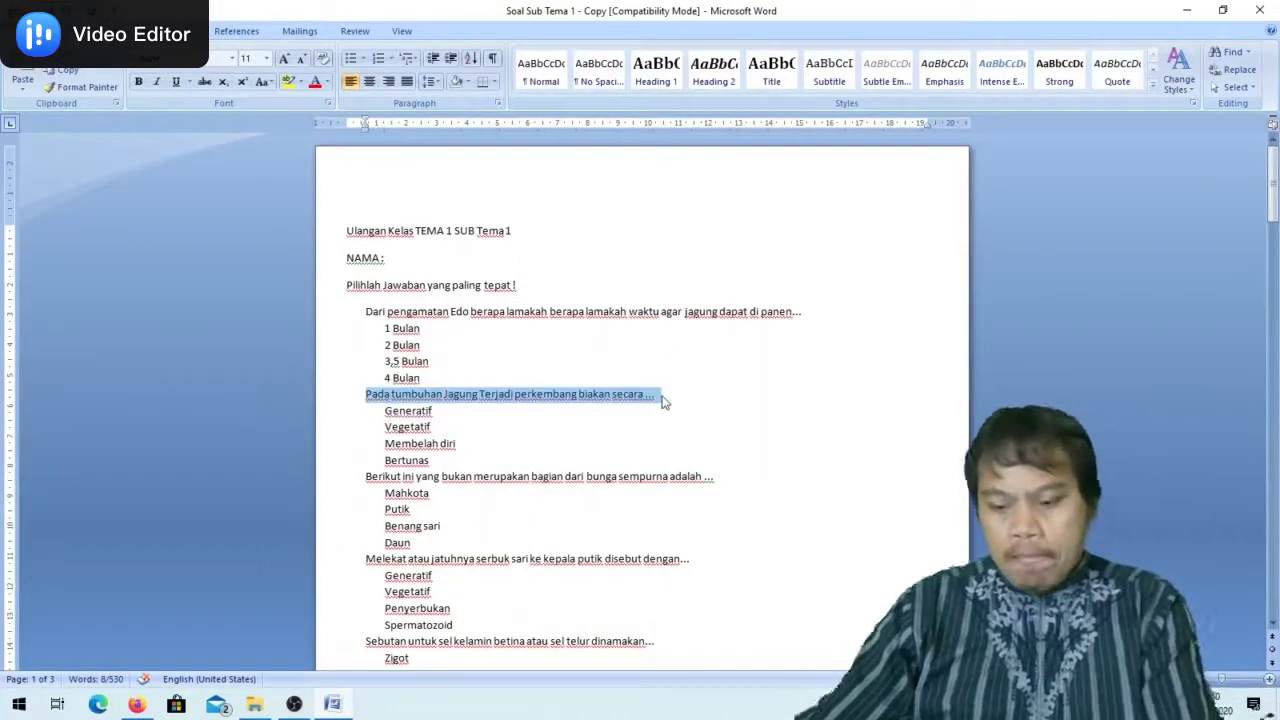
pyautogui.hotkey('alt', 'Tab')
pyautogui.click(489, 491)
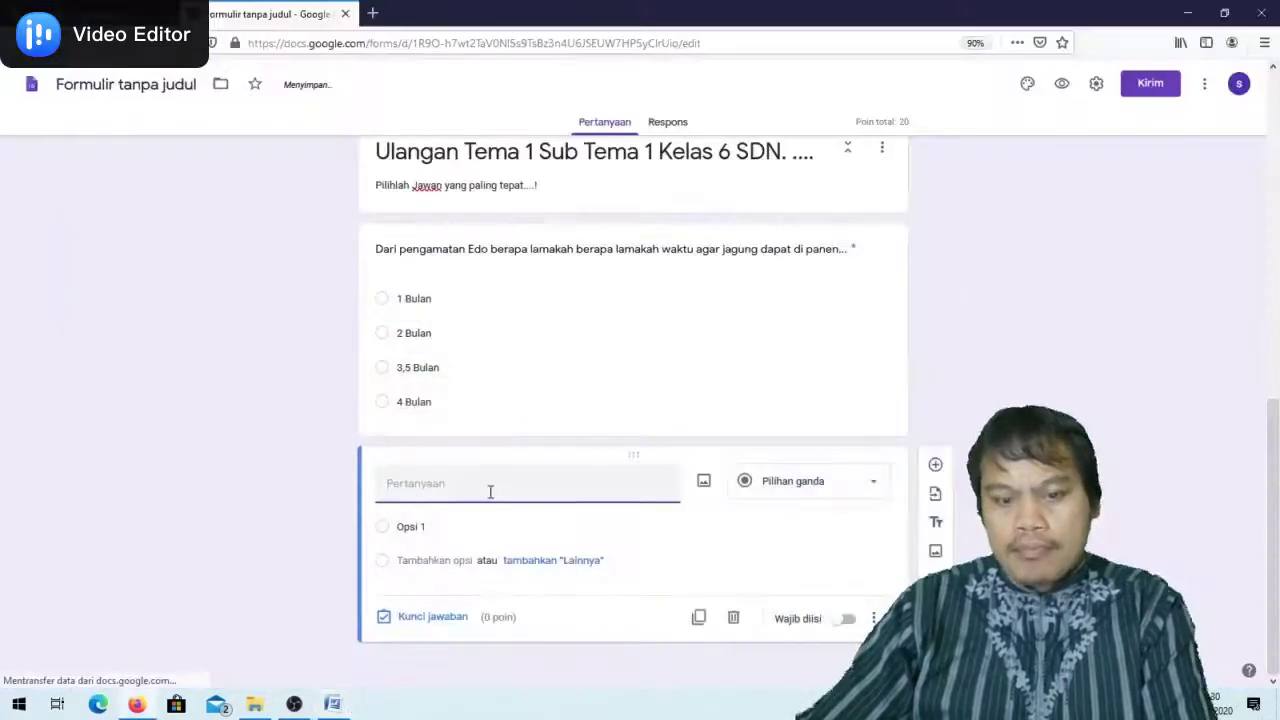
pyautogui.hotkey('ctrl', 'v')
# Paste the four answers, Generatif through Bertunas, as its options
pyautogui.hotkey('alt', 'Tab')
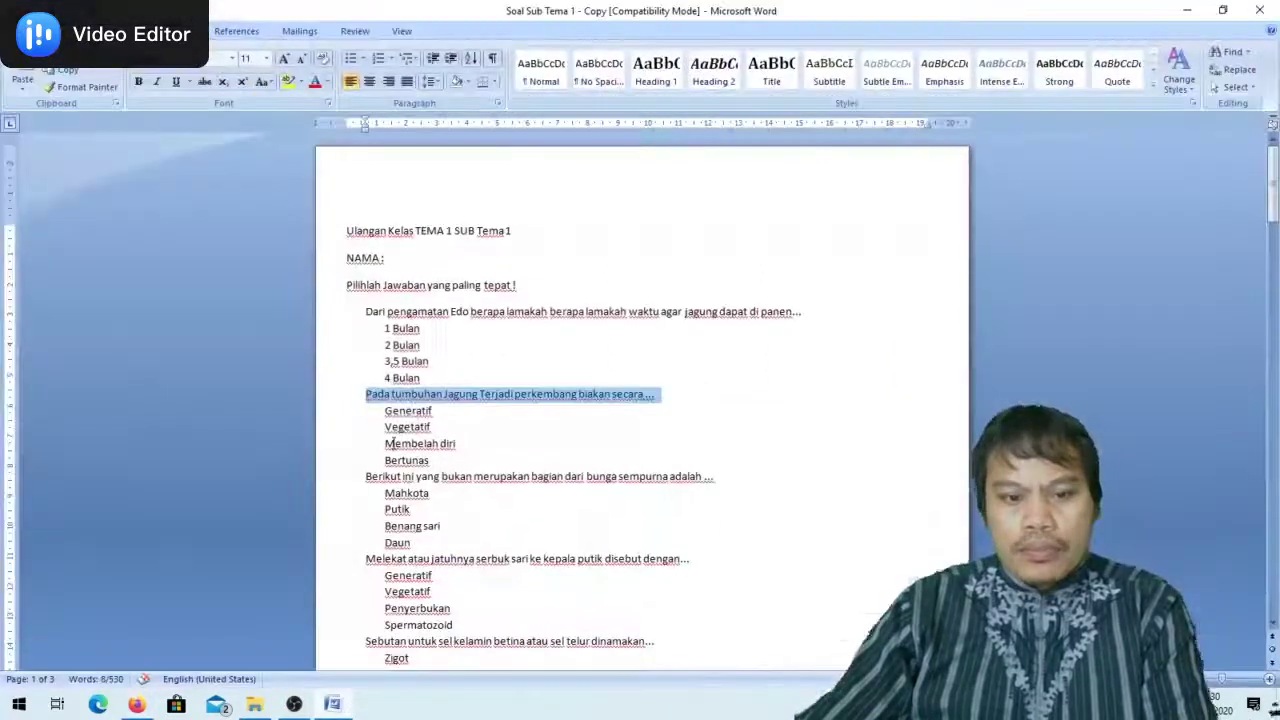
pyautogui.moveTo(386, 405); pyautogui.dragTo(432, 461)
pyautogui.hotkey('ctrl', 'c')
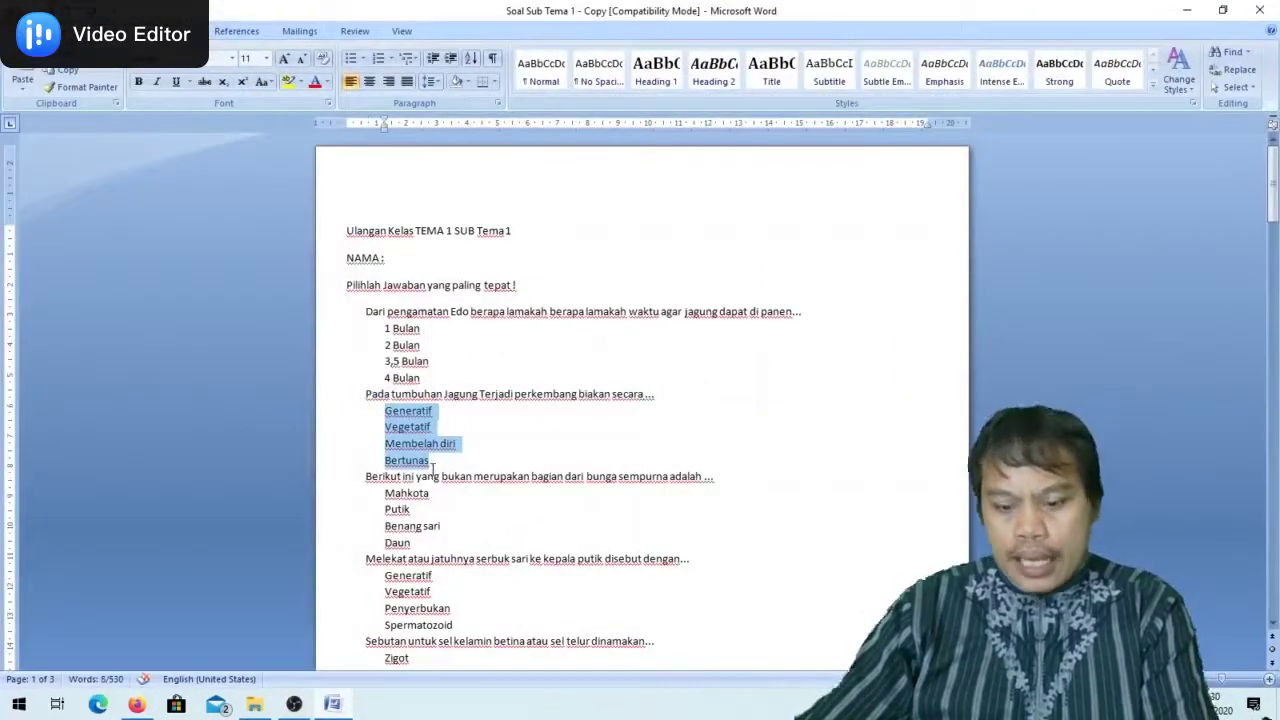
pyautogui.hotkey('alt', 'Tab')
pyautogui.click(410, 545)
pyautogui.hotkey('ctrl', 'v')
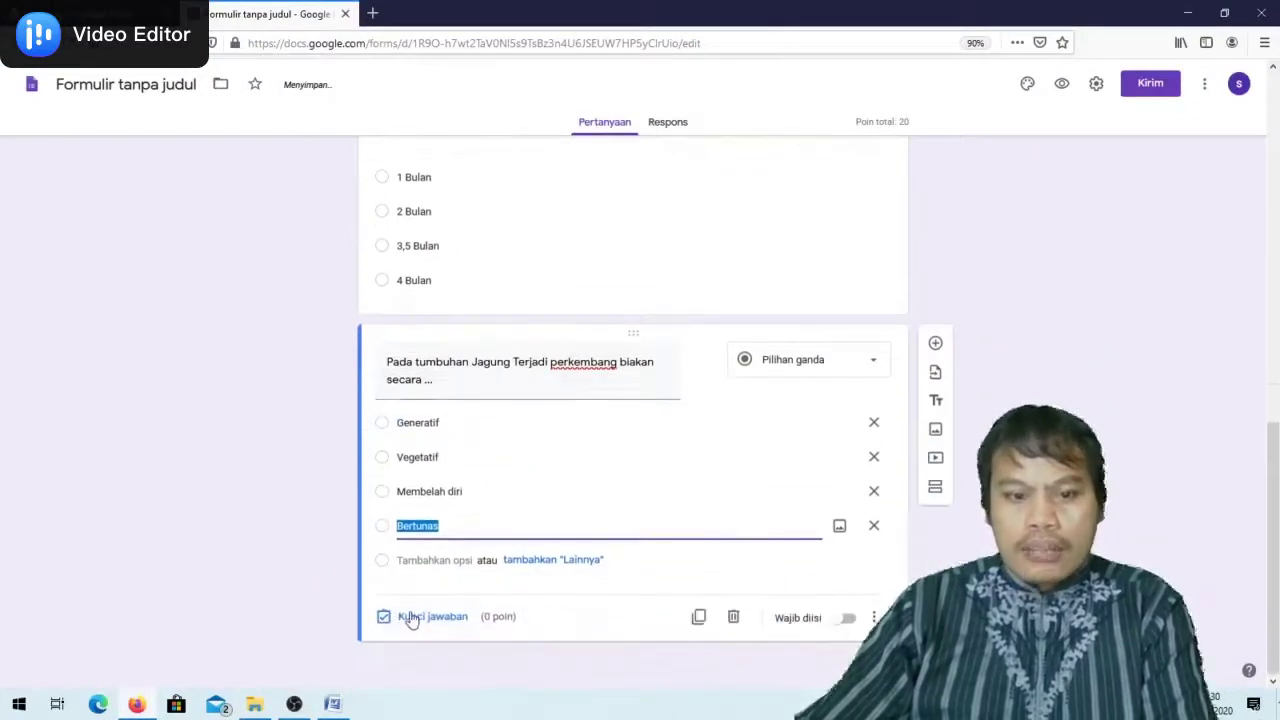
# Key Generatif as correct for 20 points, make it required, and add a question
pyautogui.click(408, 619)
pyautogui.click(846, 446)
pyautogui.write('20')
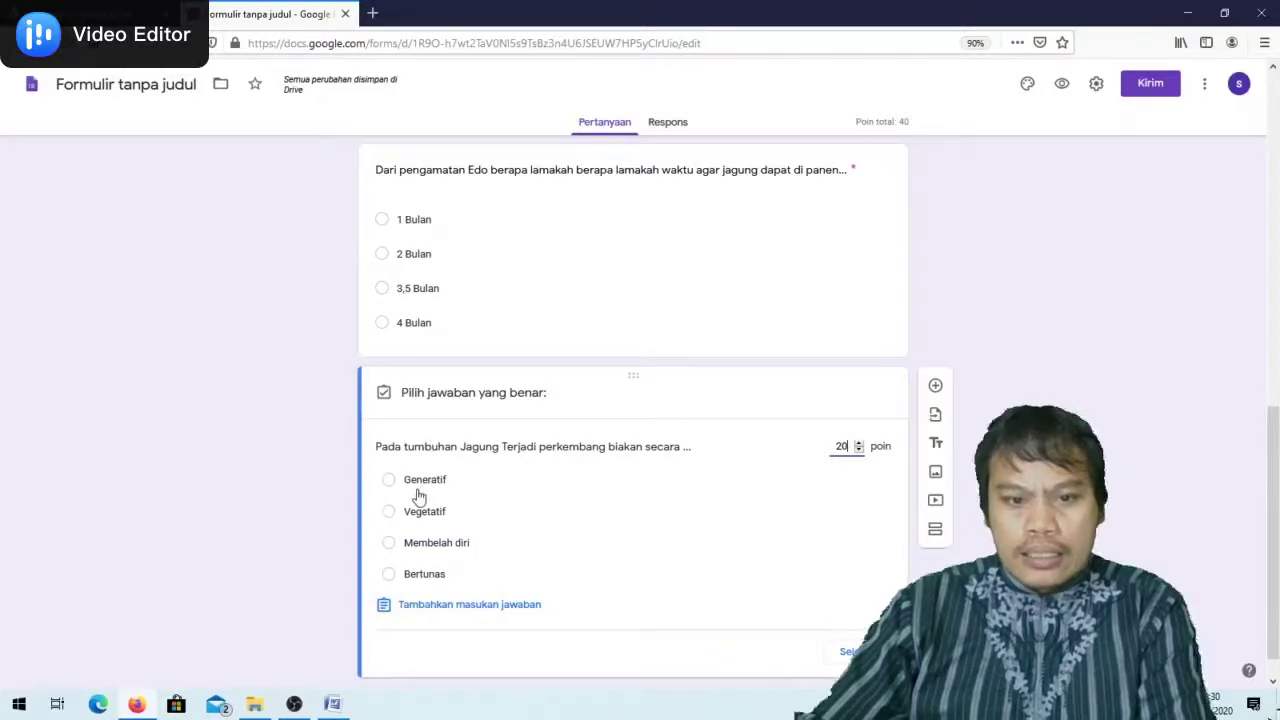
pyautogui.click(388, 480)
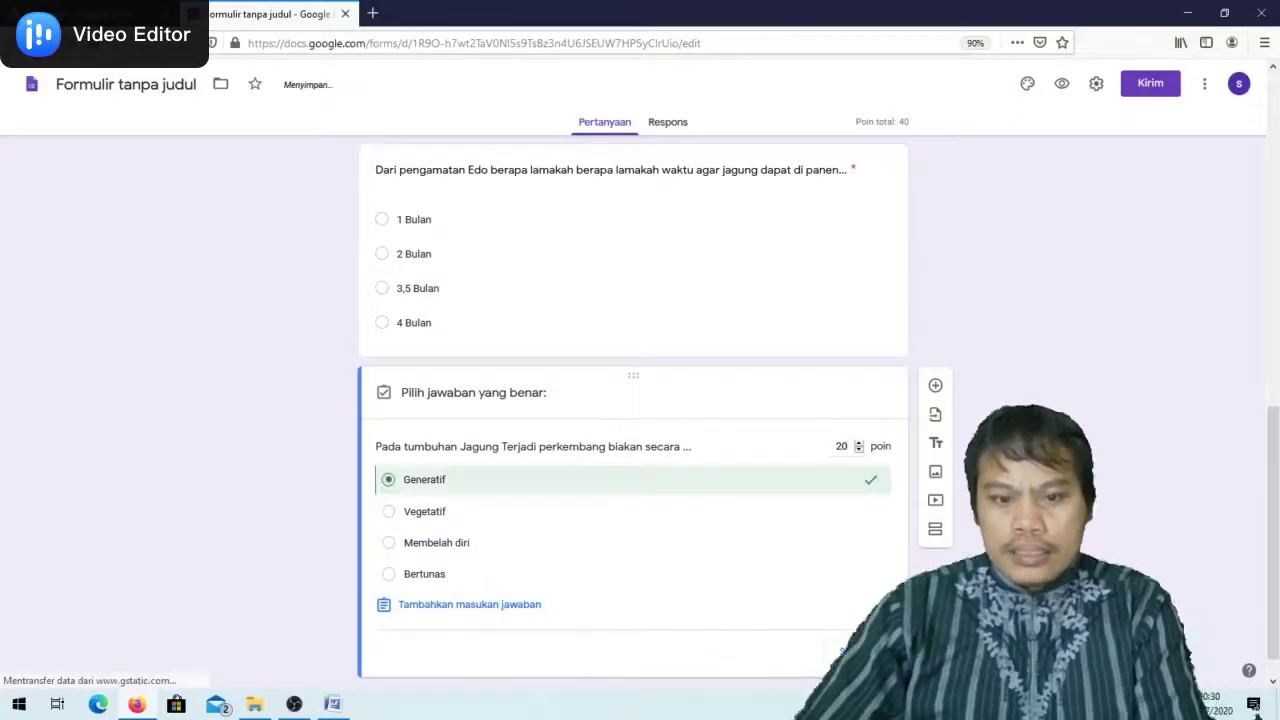
pyautogui.click(845, 651)
pyautogui.click(845, 620)
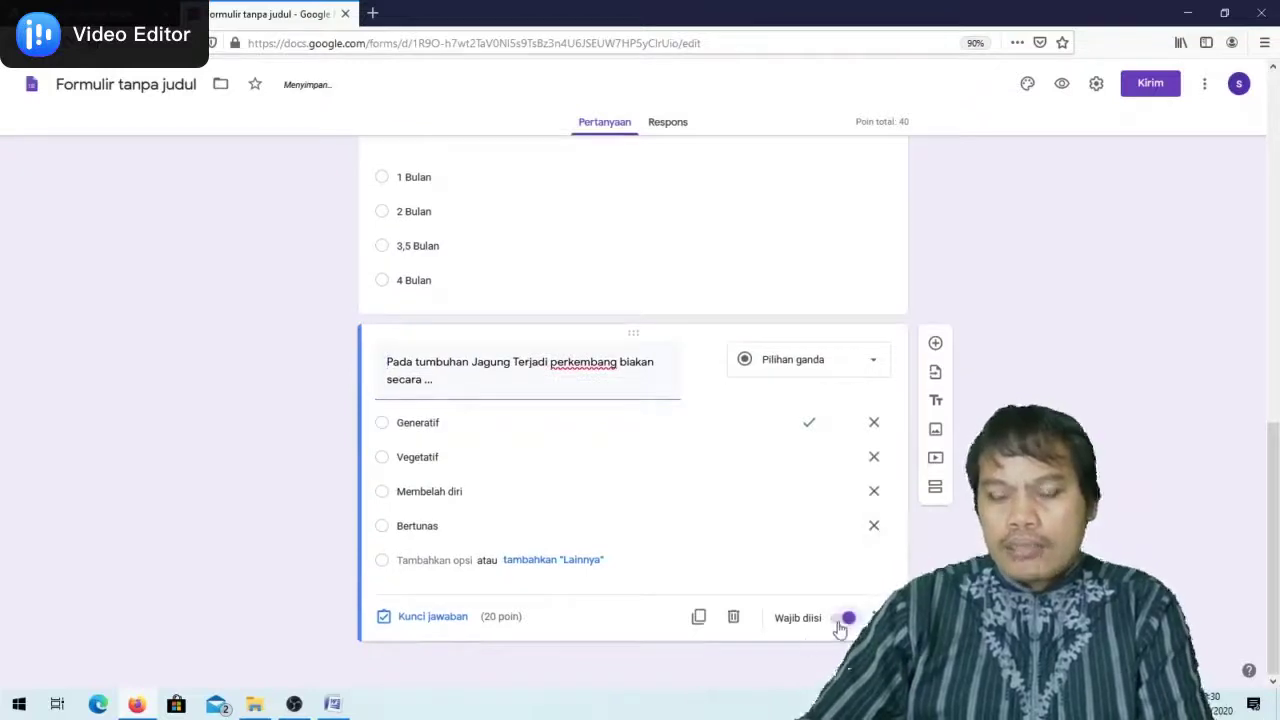
pyautogui.click(936, 344)
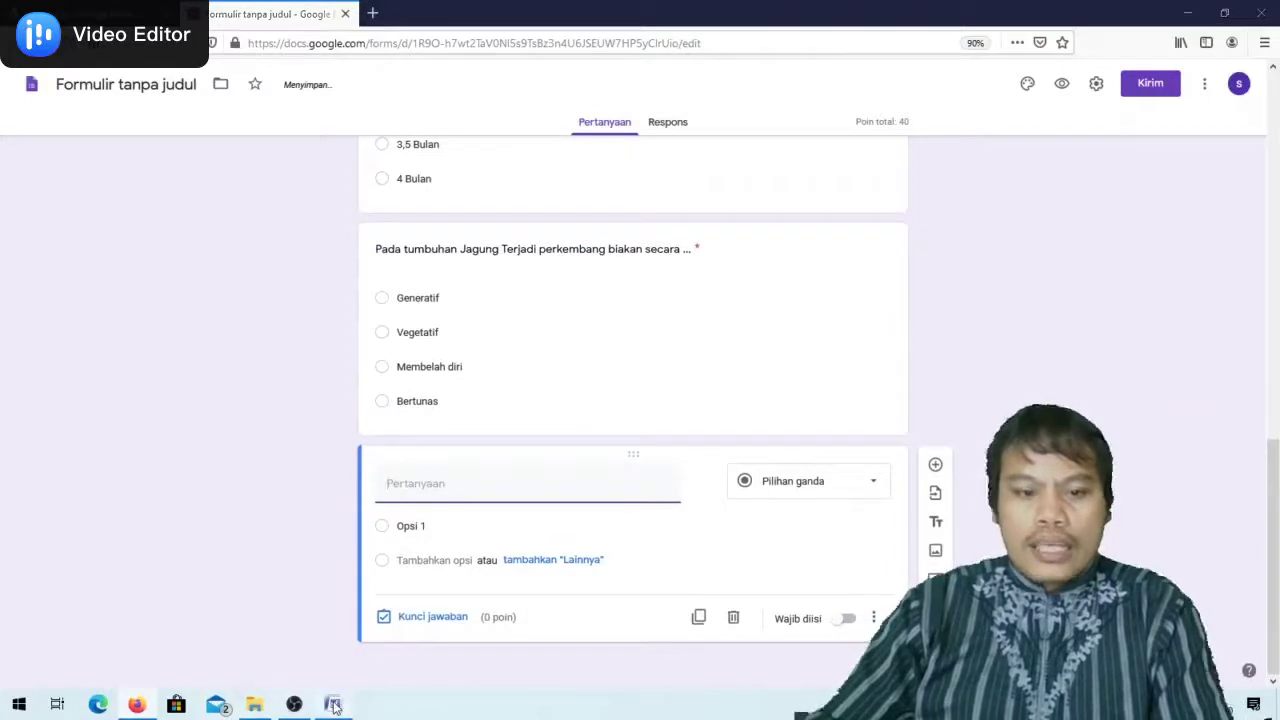
# Paste the perfect-flower question from Word as the new question's title
pyautogui.click(333, 704)
pyautogui.moveTo(366, 476); pyautogui.dragTo(716, 474)
pyautogui.hotkey('ctrl', 'c')
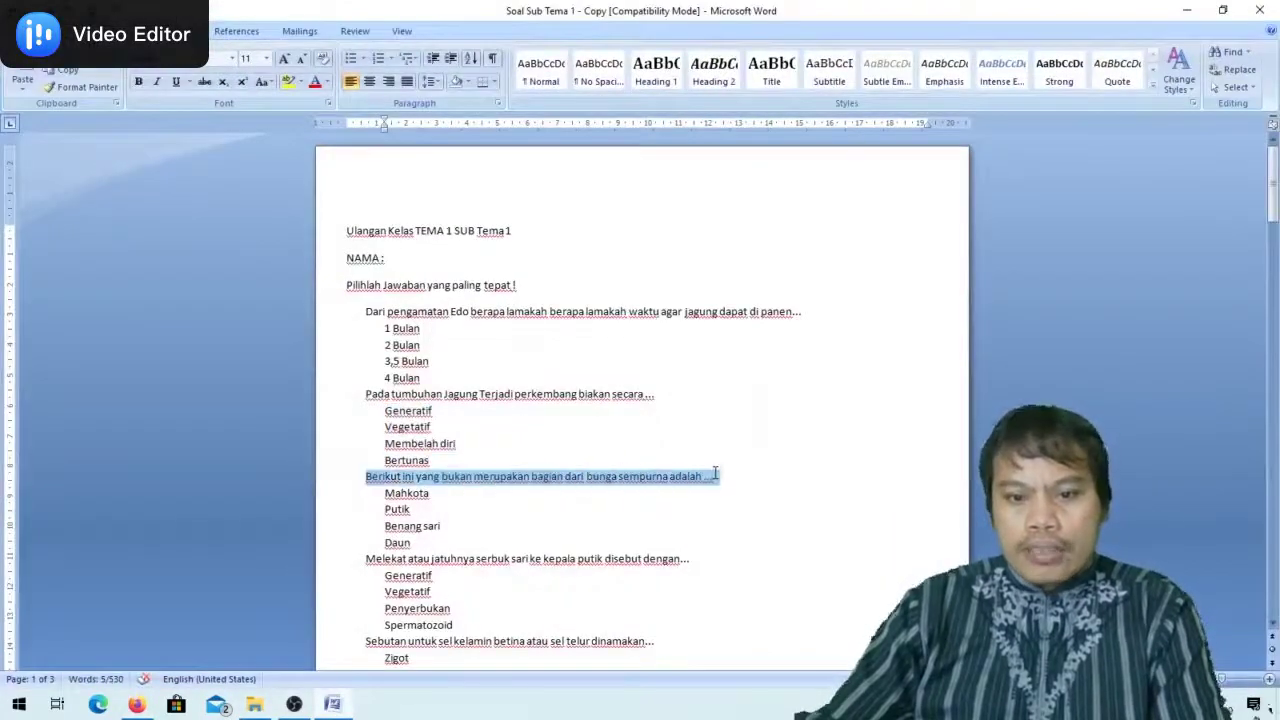
pyautogui.click(333, 704)
pyautogui.hotkey('ctrl', 'v')
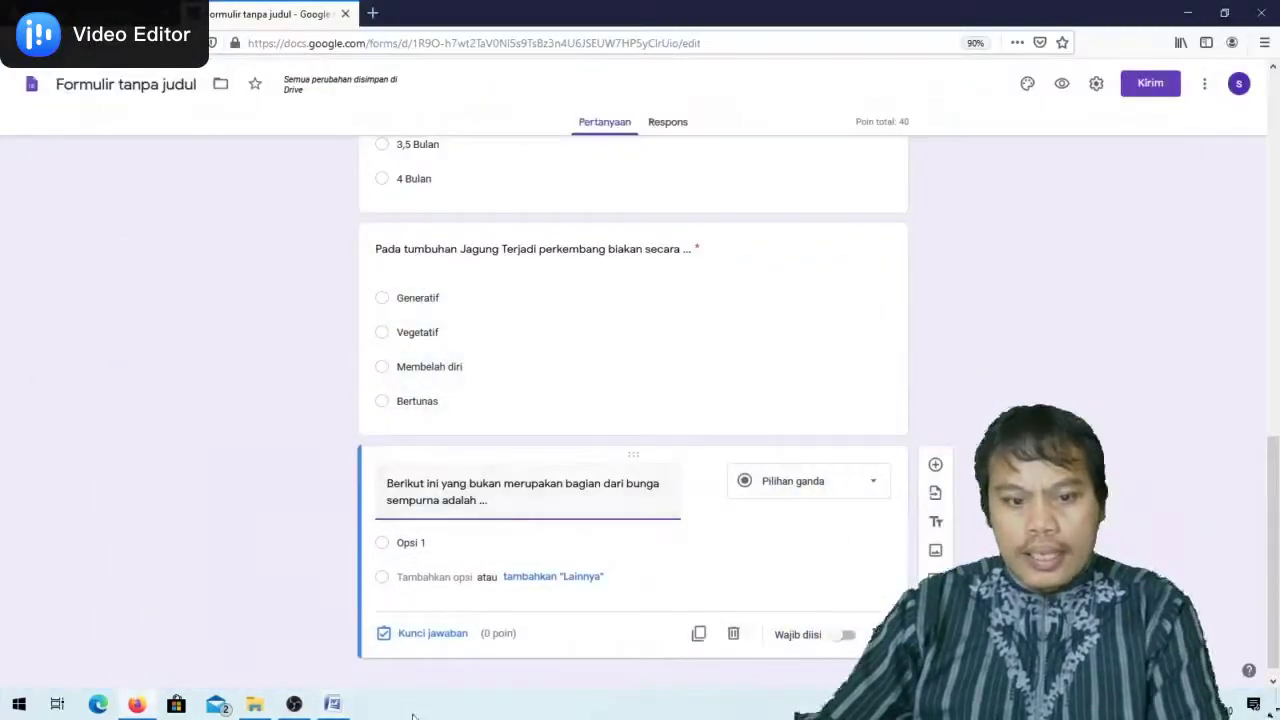
# Paste the answers Mahkota, Putik, Benang sari and Daun as options
pyautogui.click(333, 704)
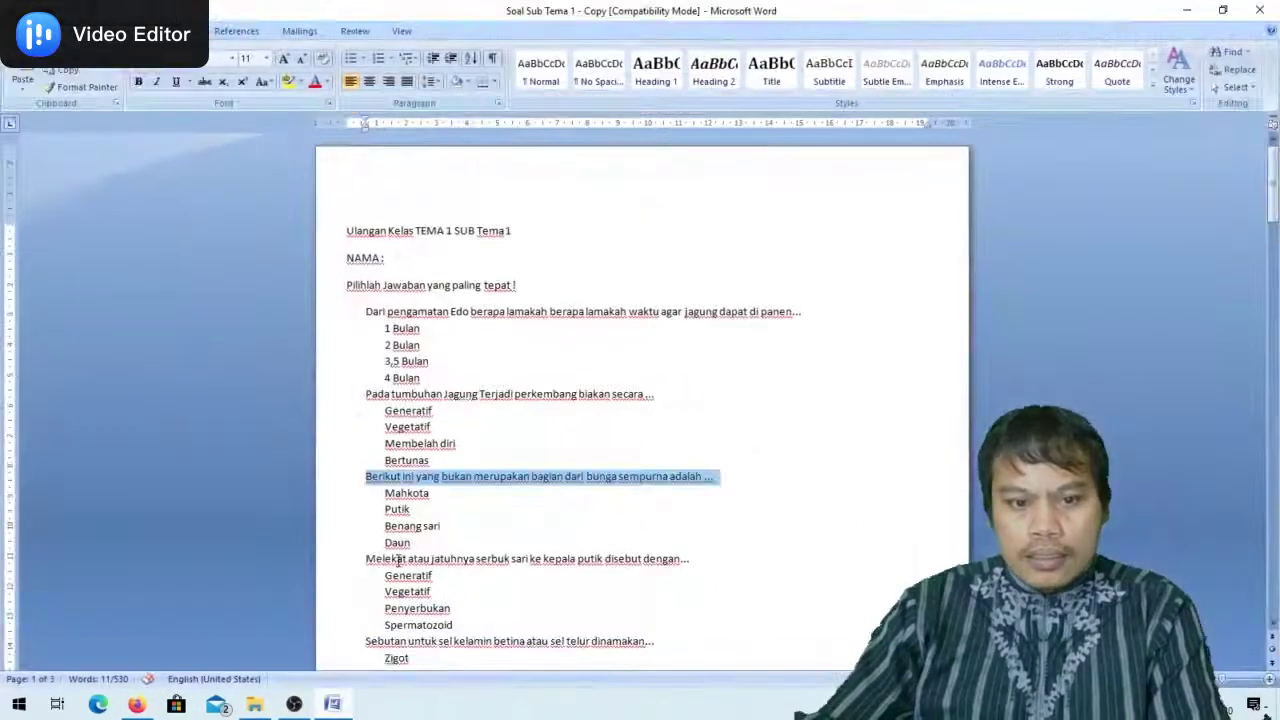
pyautogui.moveTo(381, 493); pyautogui.dragTo(467, 551)
pyautogui.hotkey('ctrl', 'c')
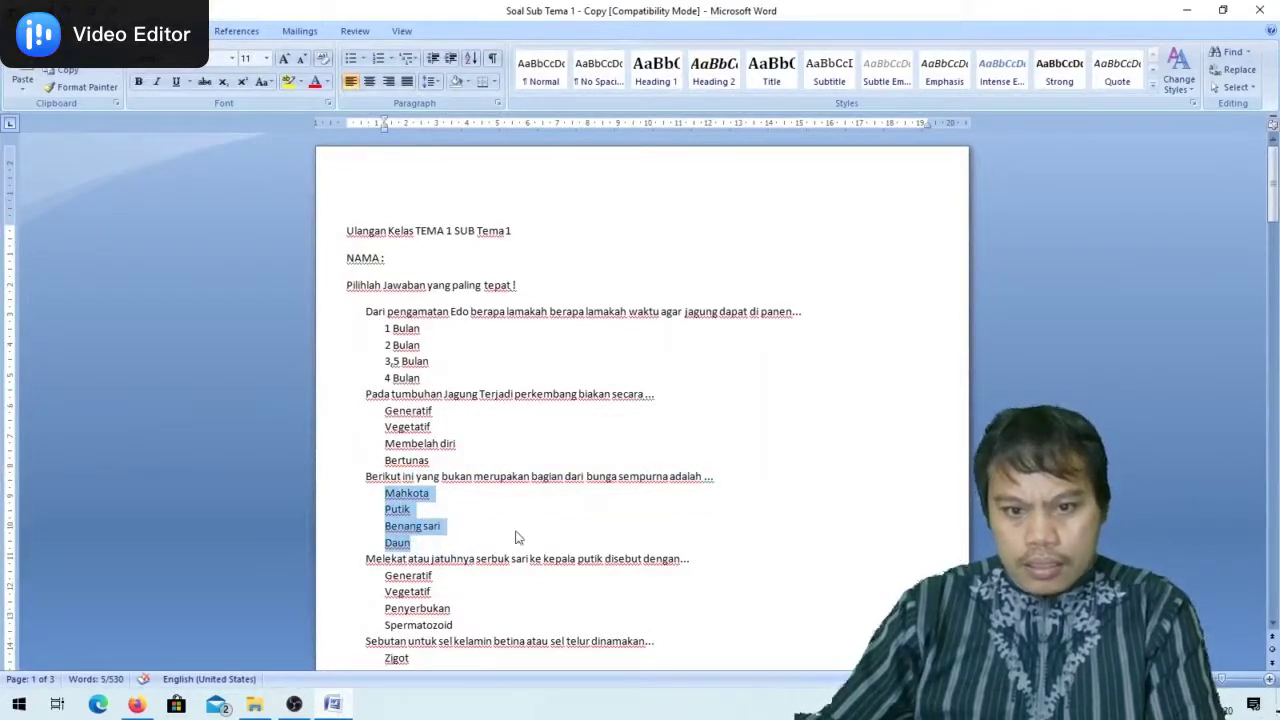
pyautogui.click(344, 702)
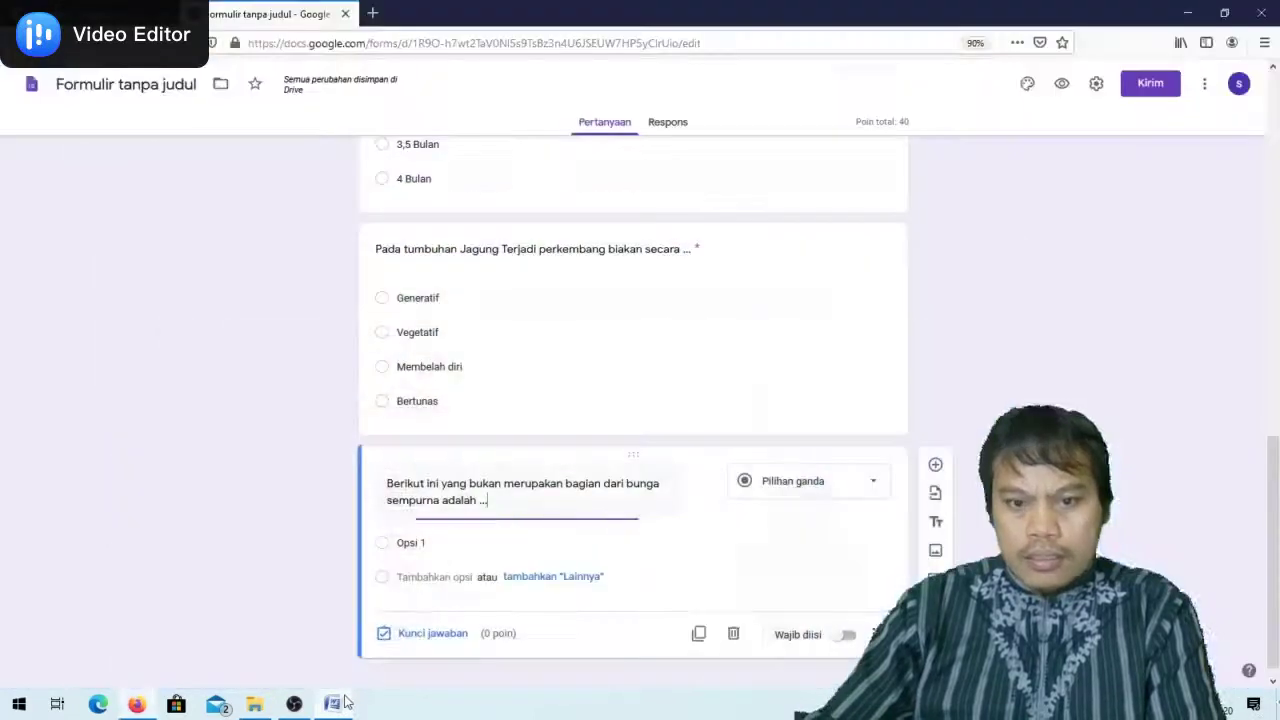
pyautogui.click(447, 542)
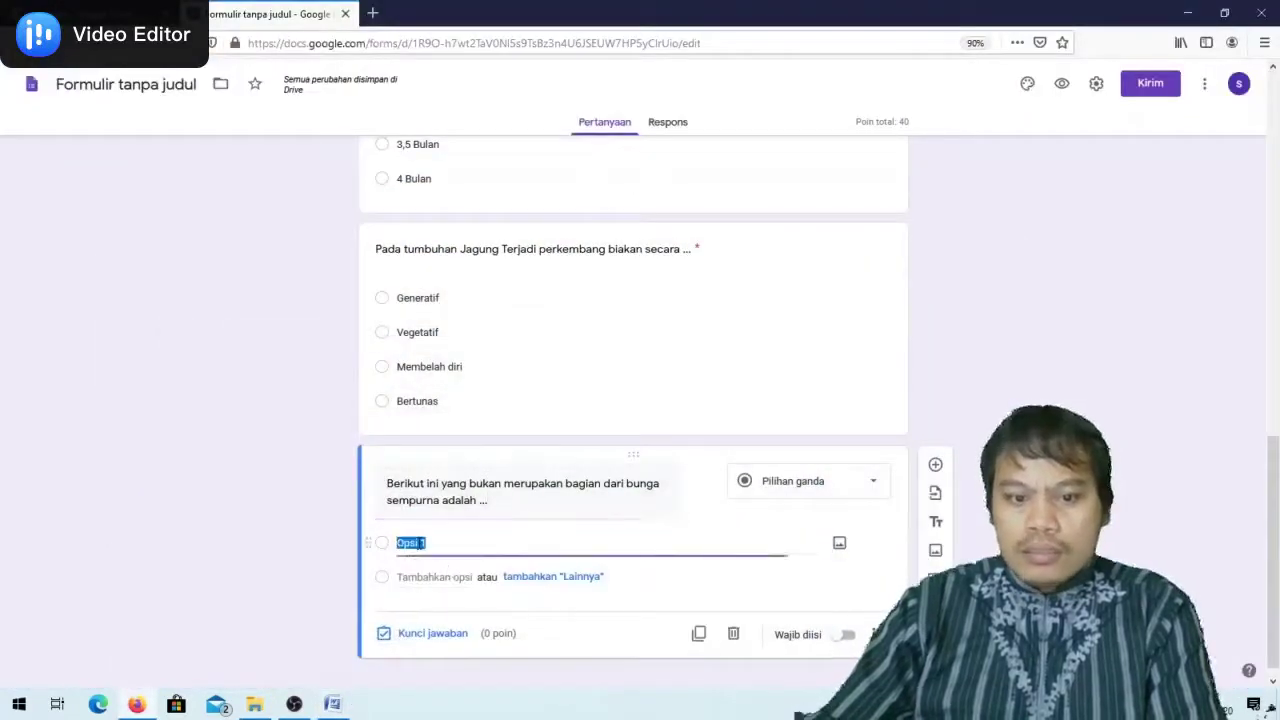
pyautogui.hotkey('ctrl', 'v')
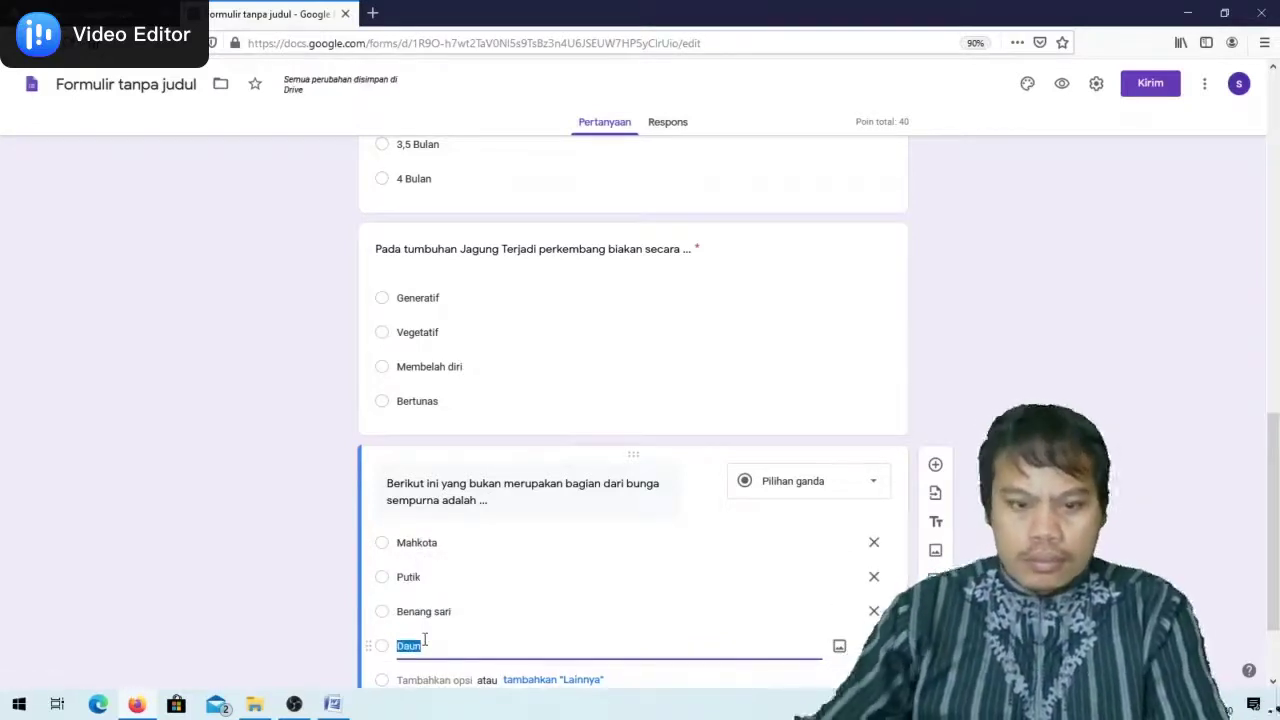
# Key Daun as correct for 20 points and add another blank question
pyautogui.scroll(-2, 457, 651)
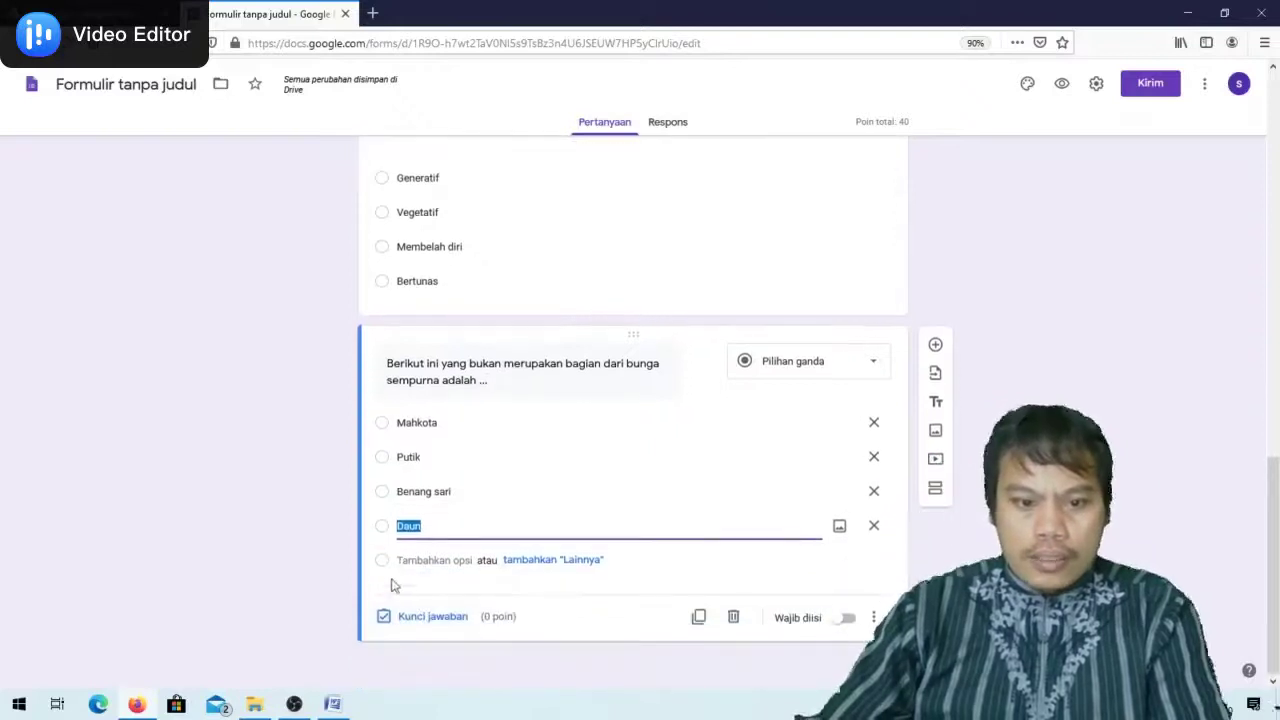
pyautogui.click(408, 614)
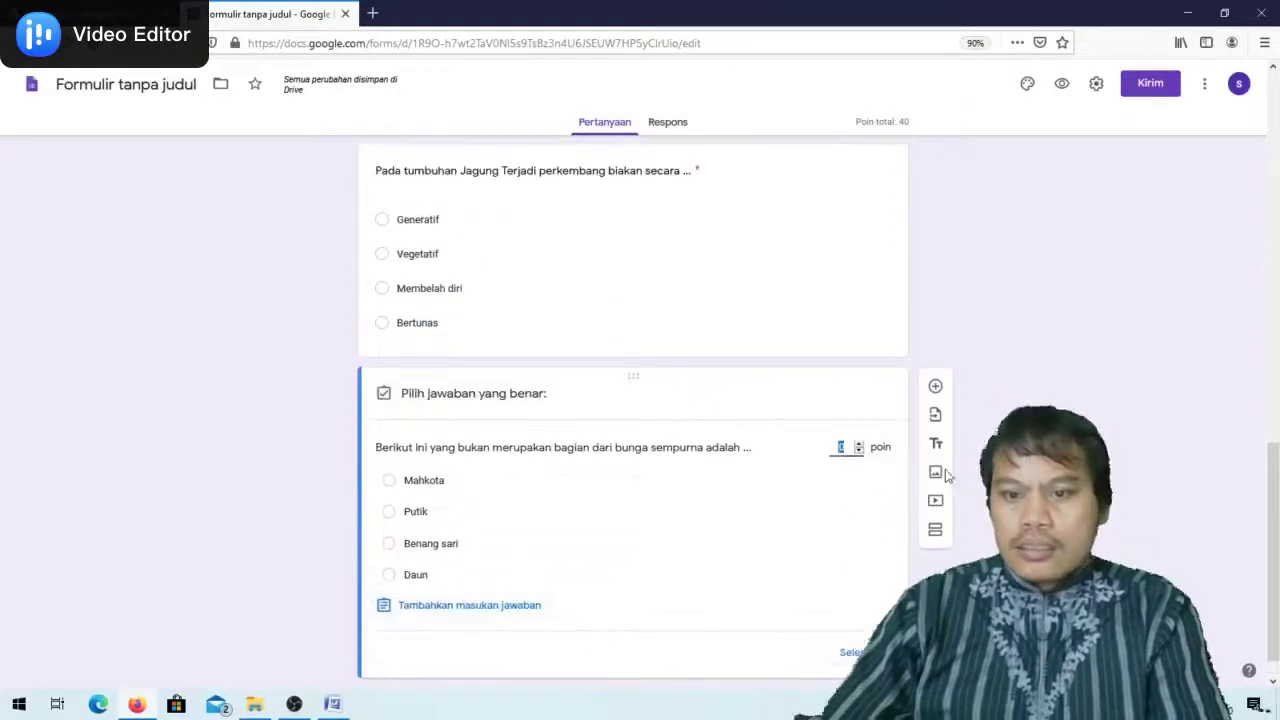
pyautogui.write('20')
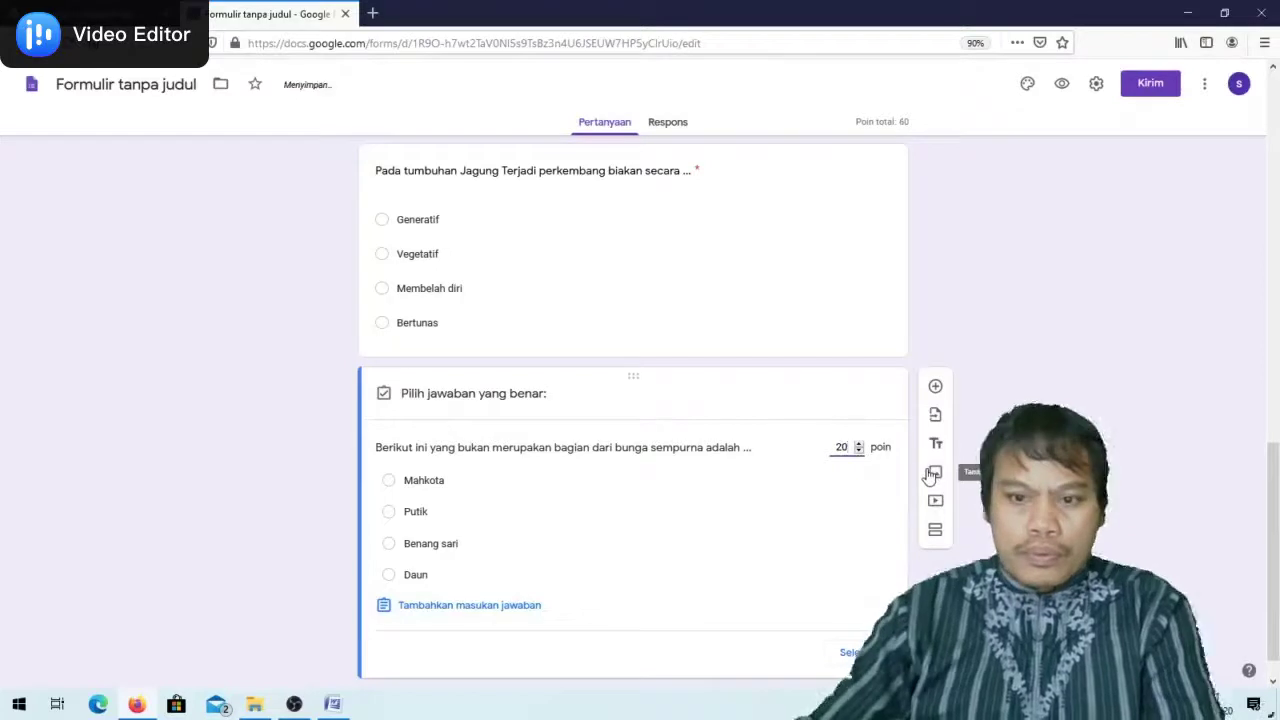
pyautogui.click(388, 575)
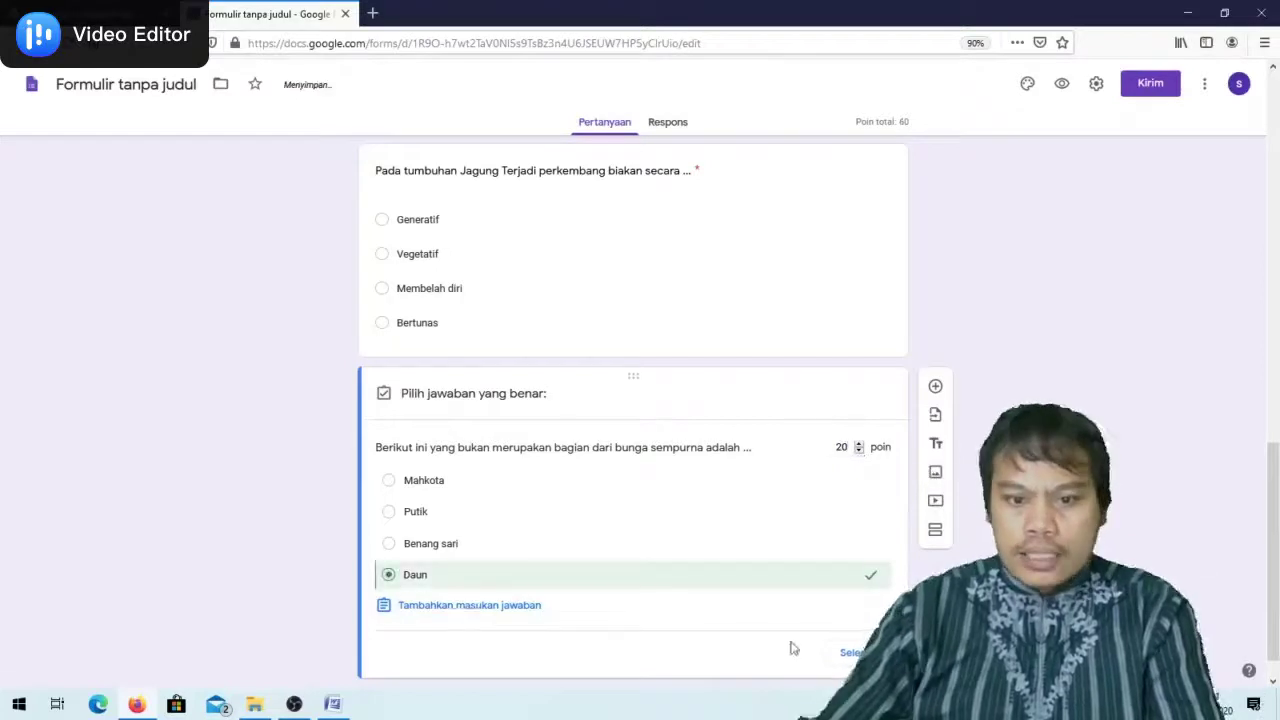
pyautogui.click(846, 652)
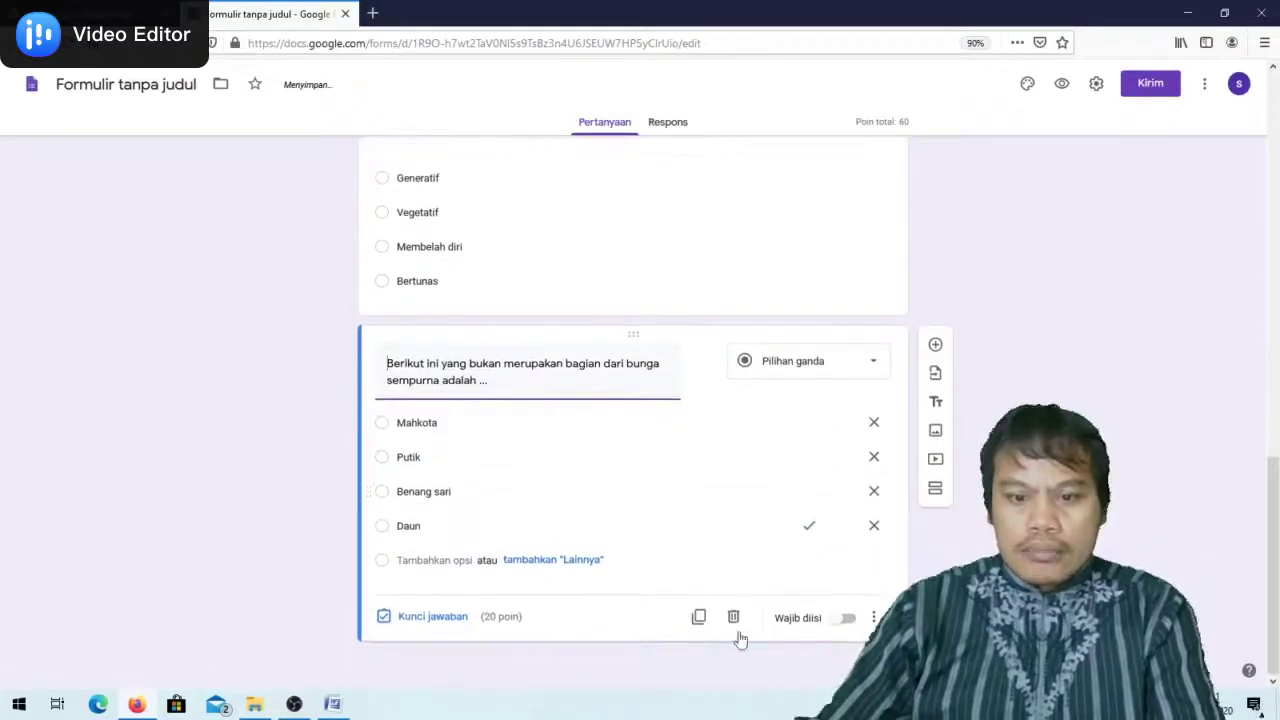
pyautogui.click(935, 344)
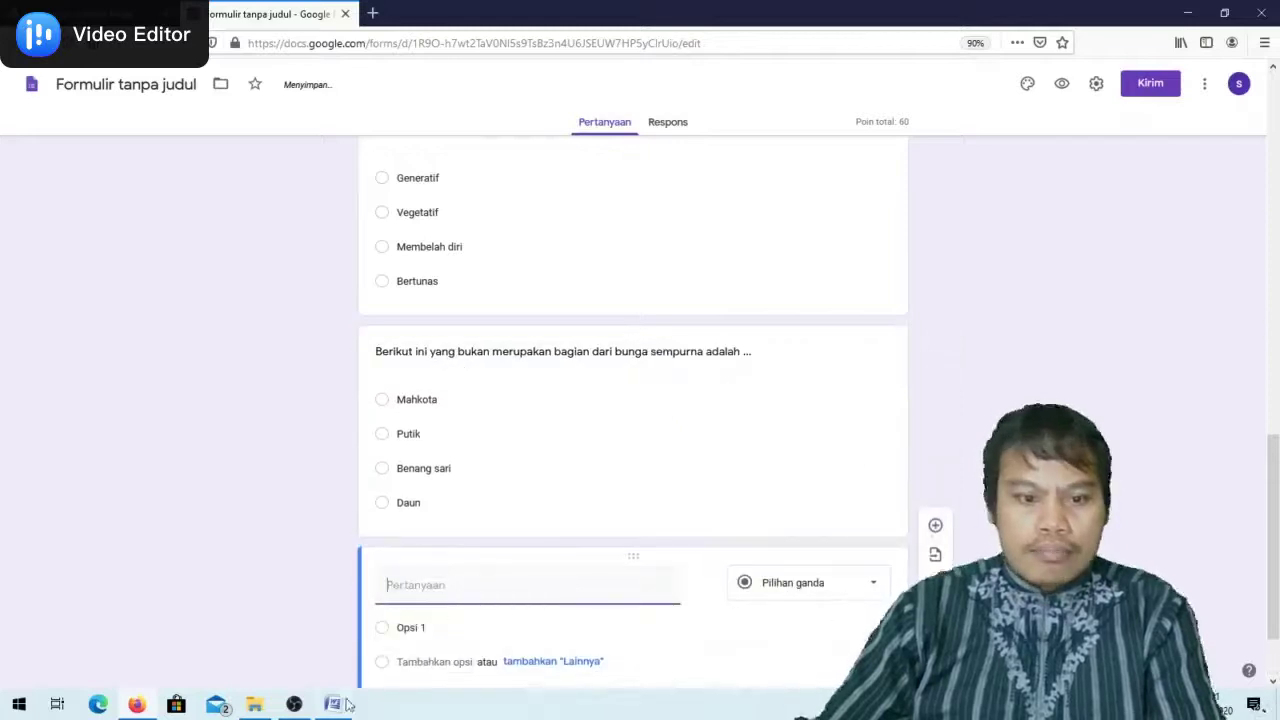
# Paste the pollination question from Word as the blank question's title
pyautogui.click(332, 704)
pyautogui.scroll(-5, 486, 391)
pyautogui.moveTo(366, 367); pyautogui.dragTo(697, 366)
pyautogui.hotkey('ctrl', 'c')
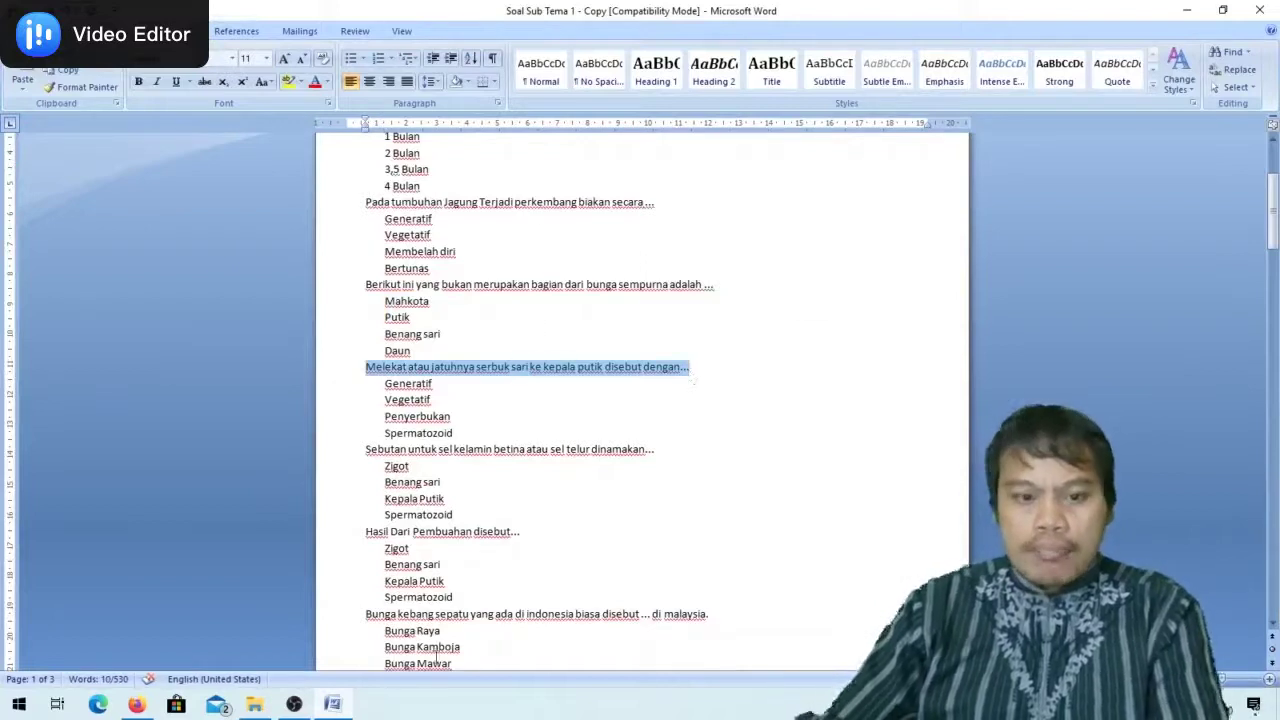
pyautogui.hotkey('alt', 'Tab')
pyautogui.click(396, 581)
pyautogui.hotkey('ctrl', 'v')
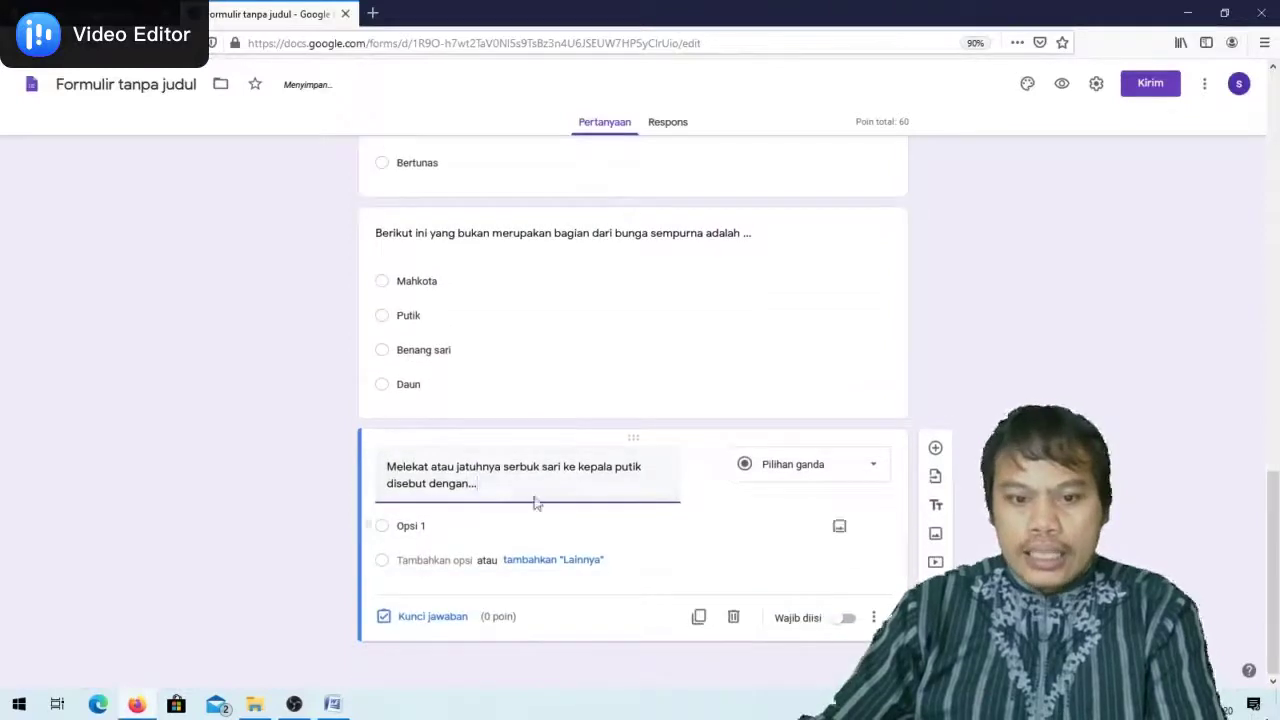
# Paste the answers Generatif, Vegetatif, Penyerbukan and Spermatozoid as options
pyautogui.click(332, 703)
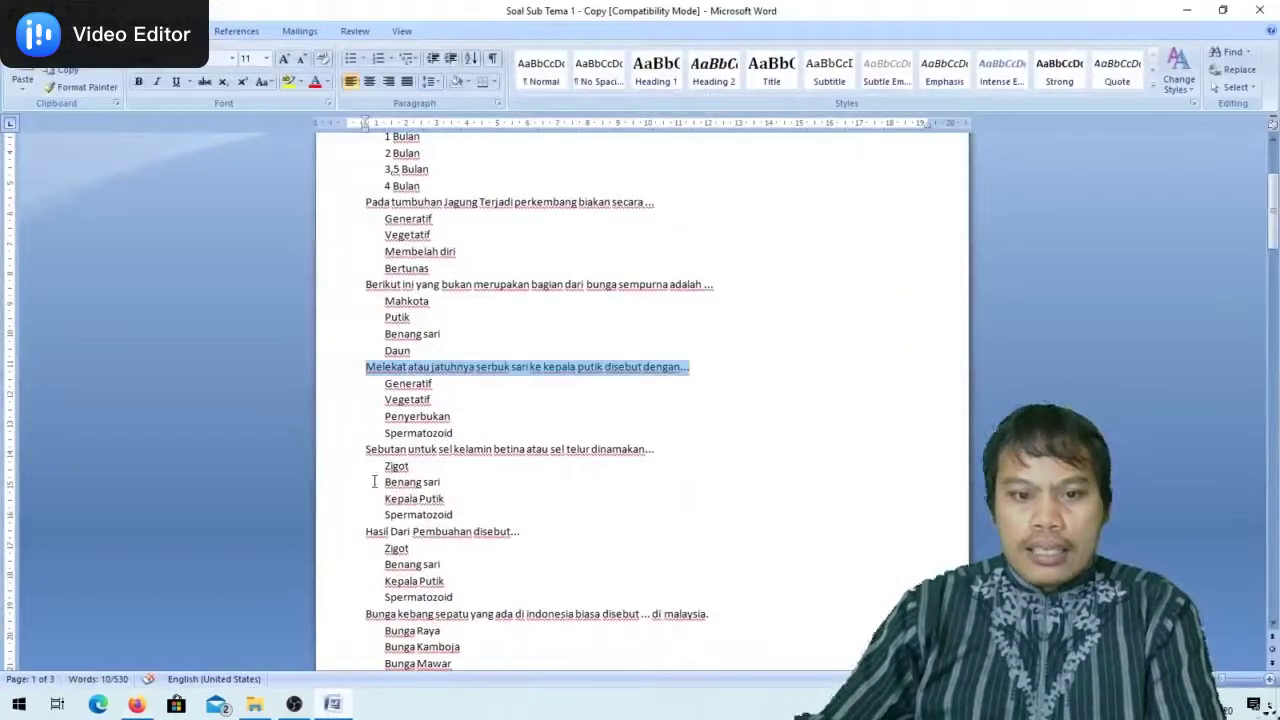
pyautogui.moveTo(384, 384); pyautogui.dragTo(461, 433)
pyautogui.hotkey('ctrl', 'c')
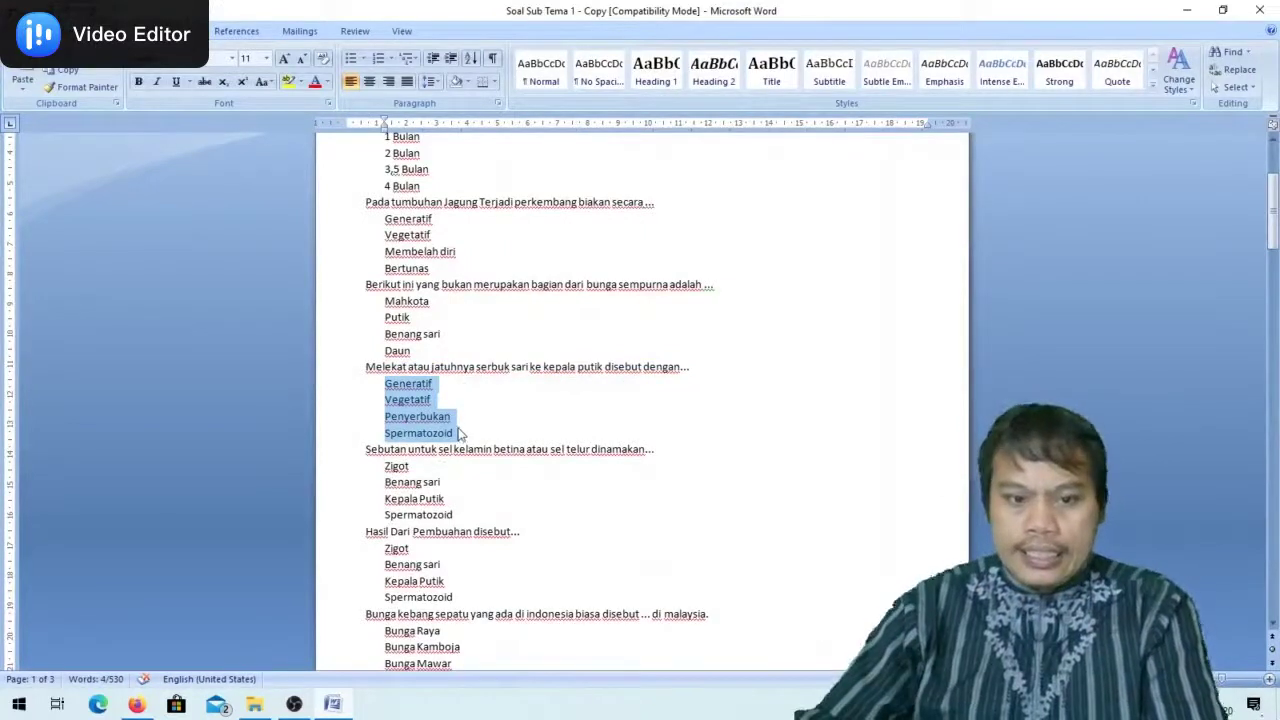
pyautogui.hotkey('alt', 'Tab')
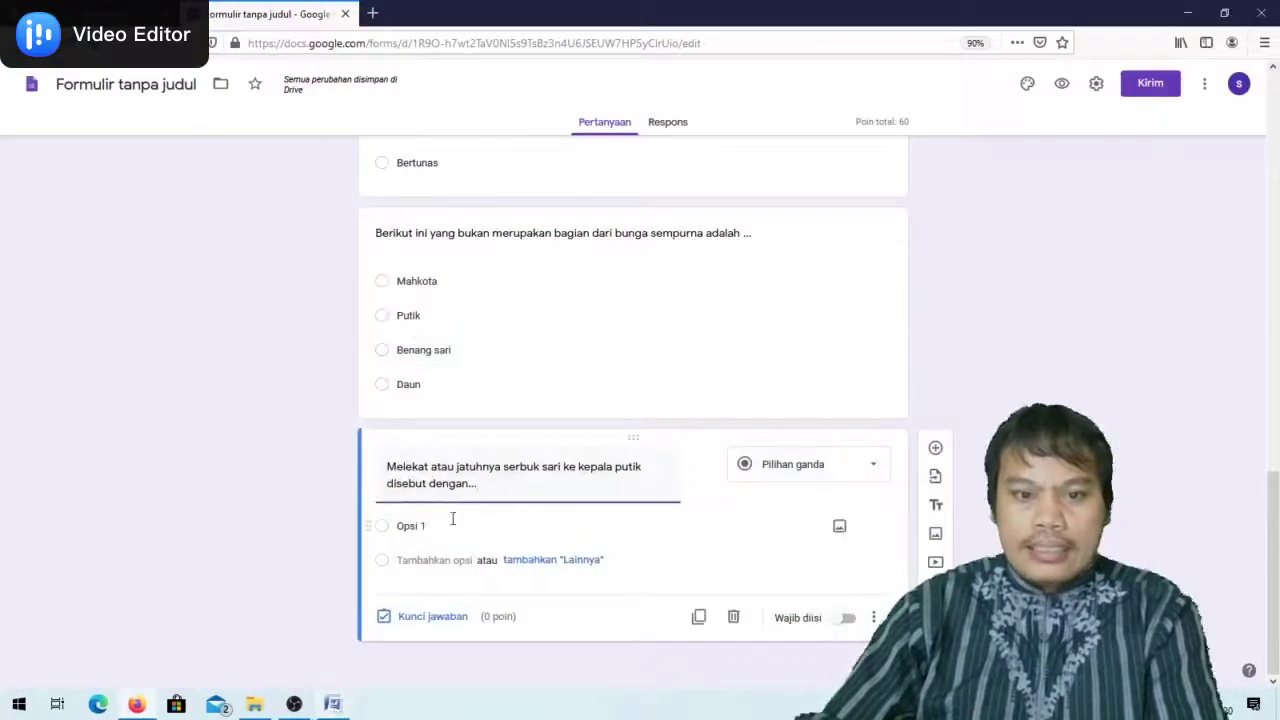
pyautogui.click(405, 527)
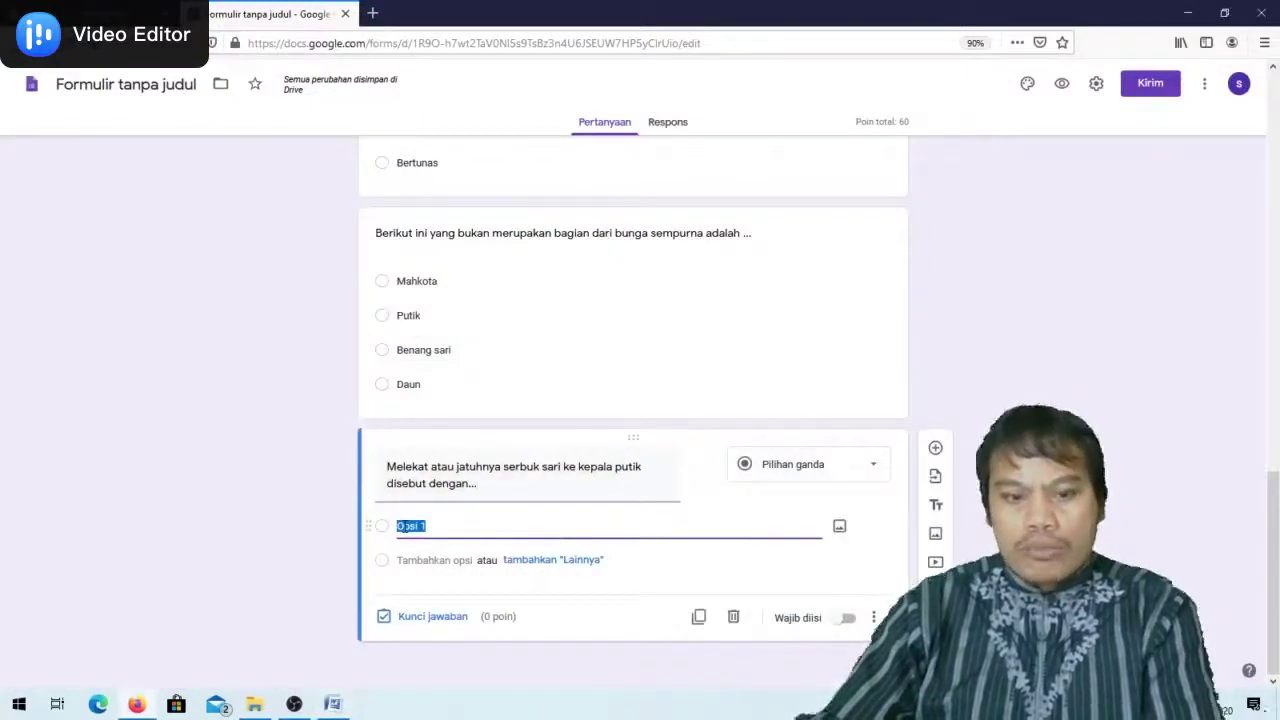
pyautogui.hotkey('ctrl', 'v')
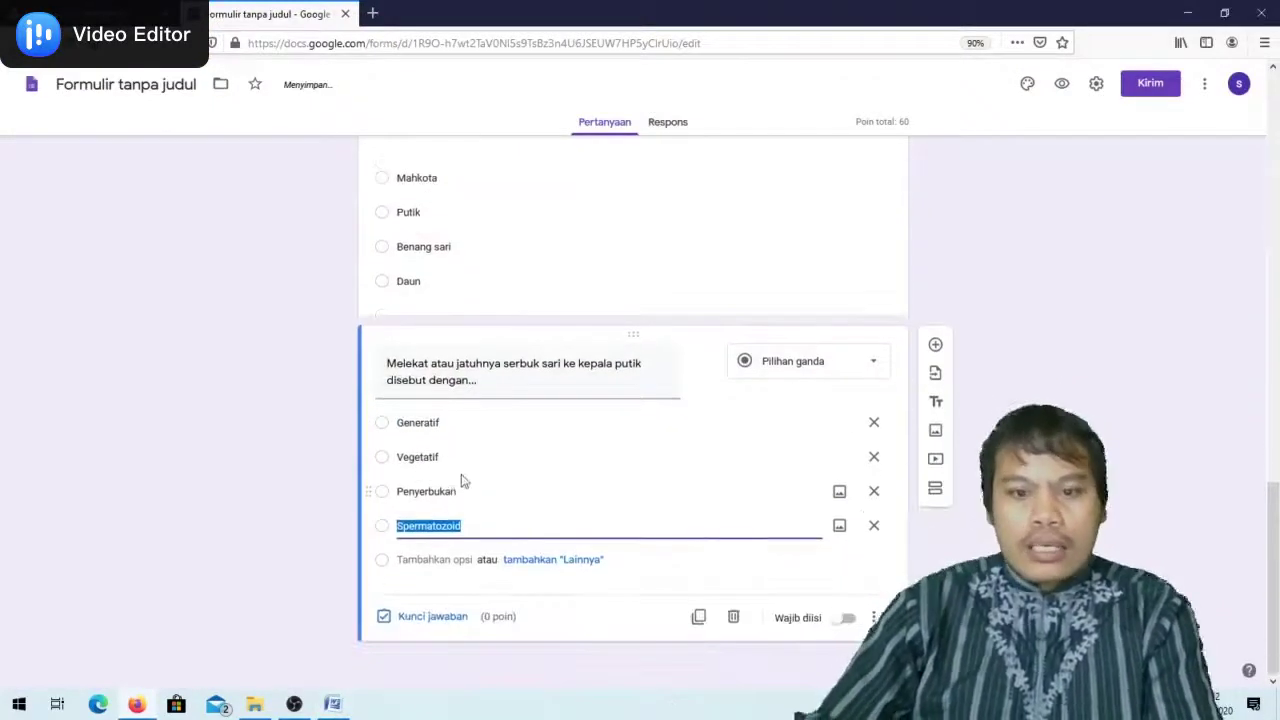
# Set the pollination question's answer key and make it required
pyautogui.click(417, 622)
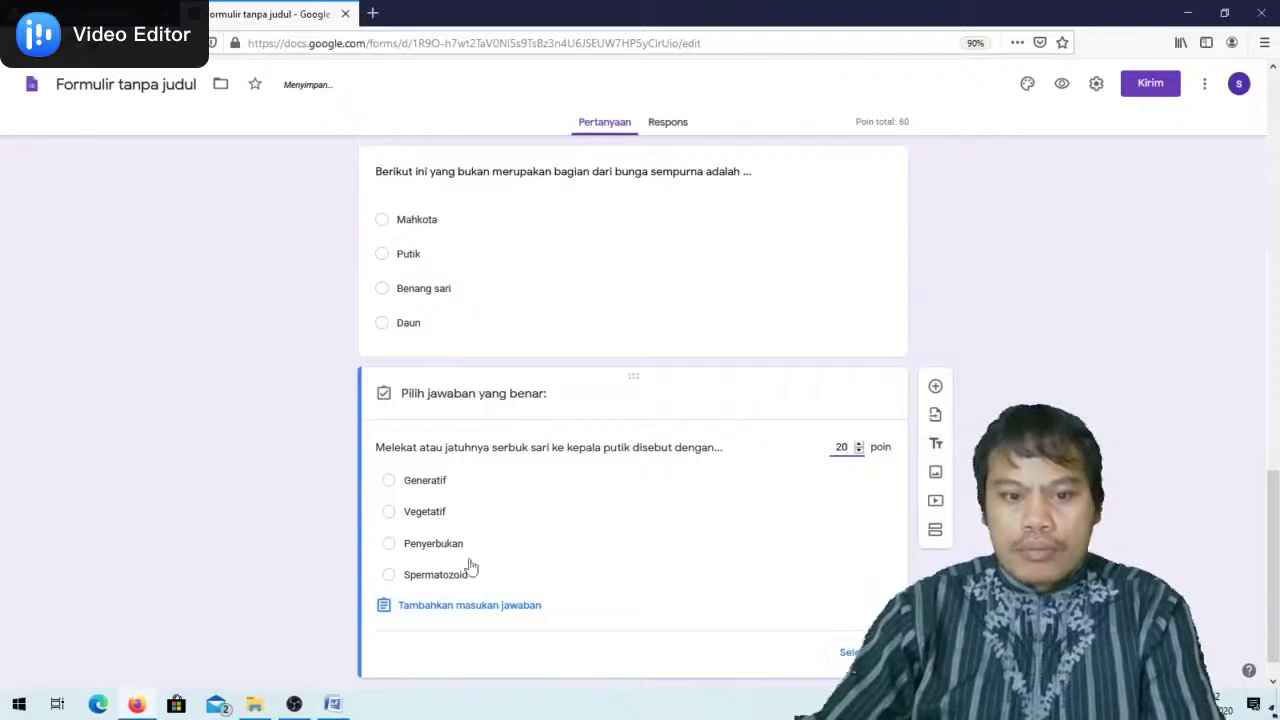
pyautogui.scroll(-1, 654, 523)
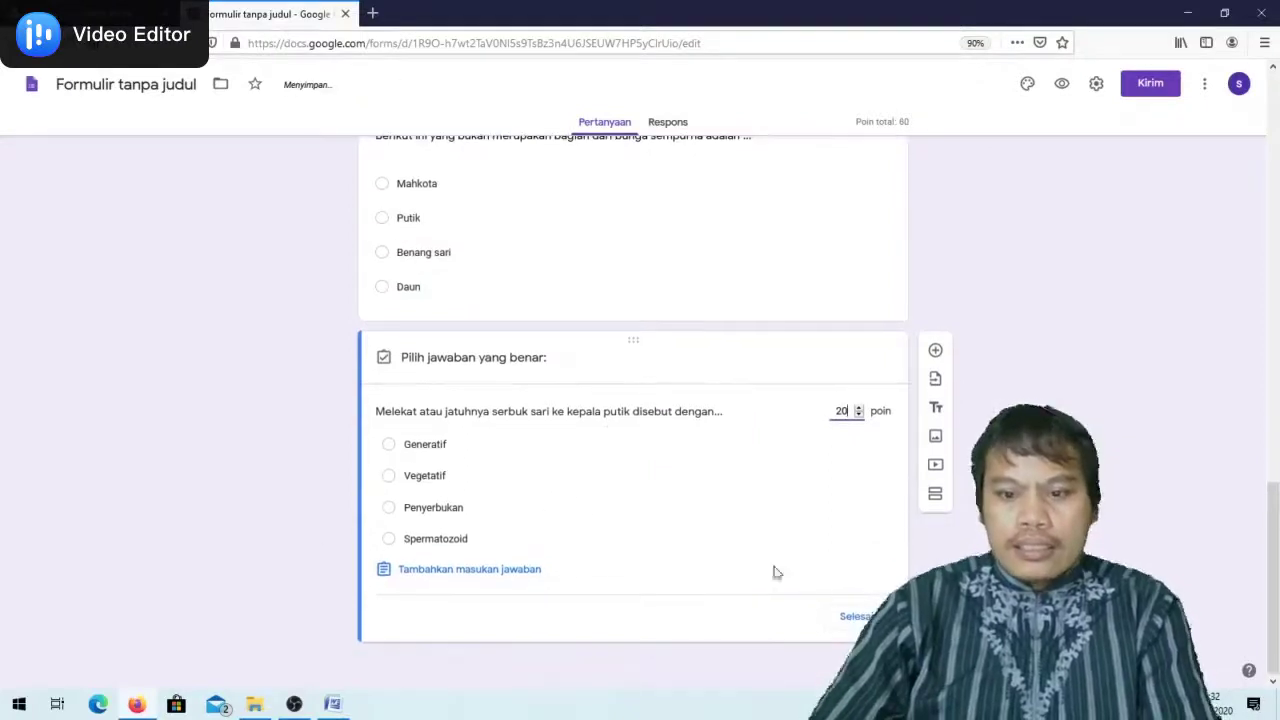
pyautogui.click(855, 616)
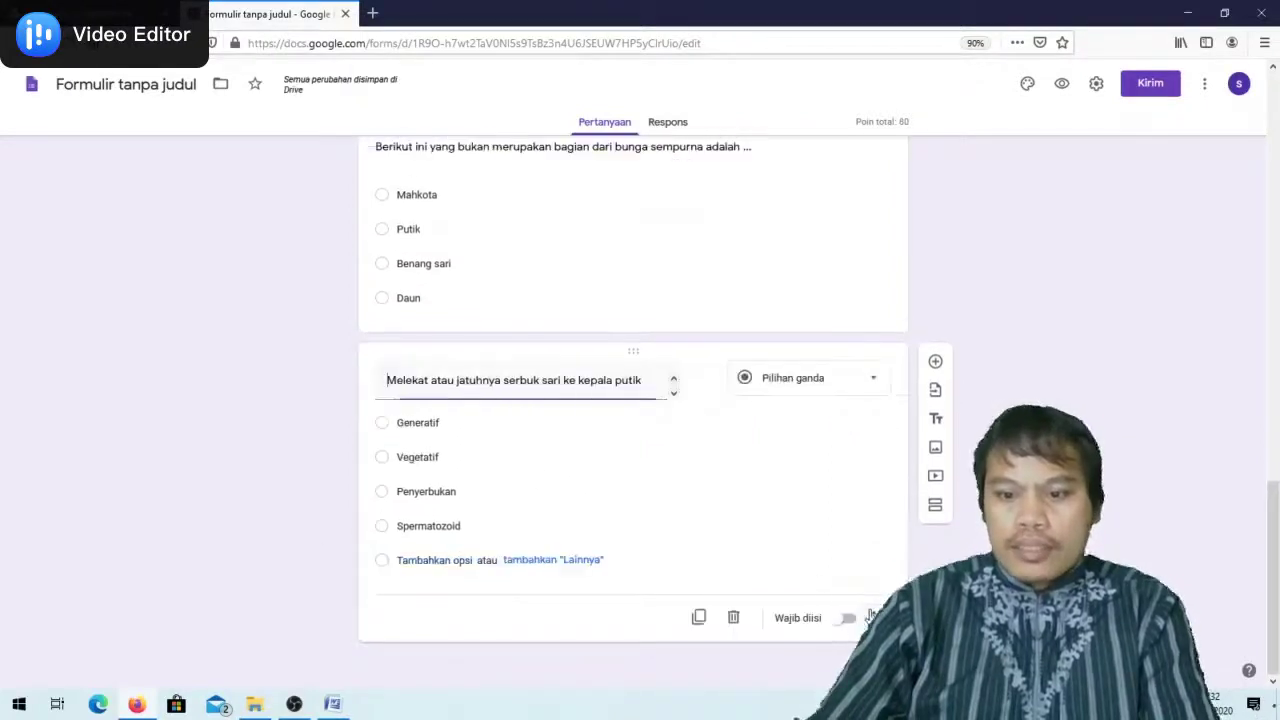
pyautogui.click(674, 205)
pyautogui.click(847, 413)
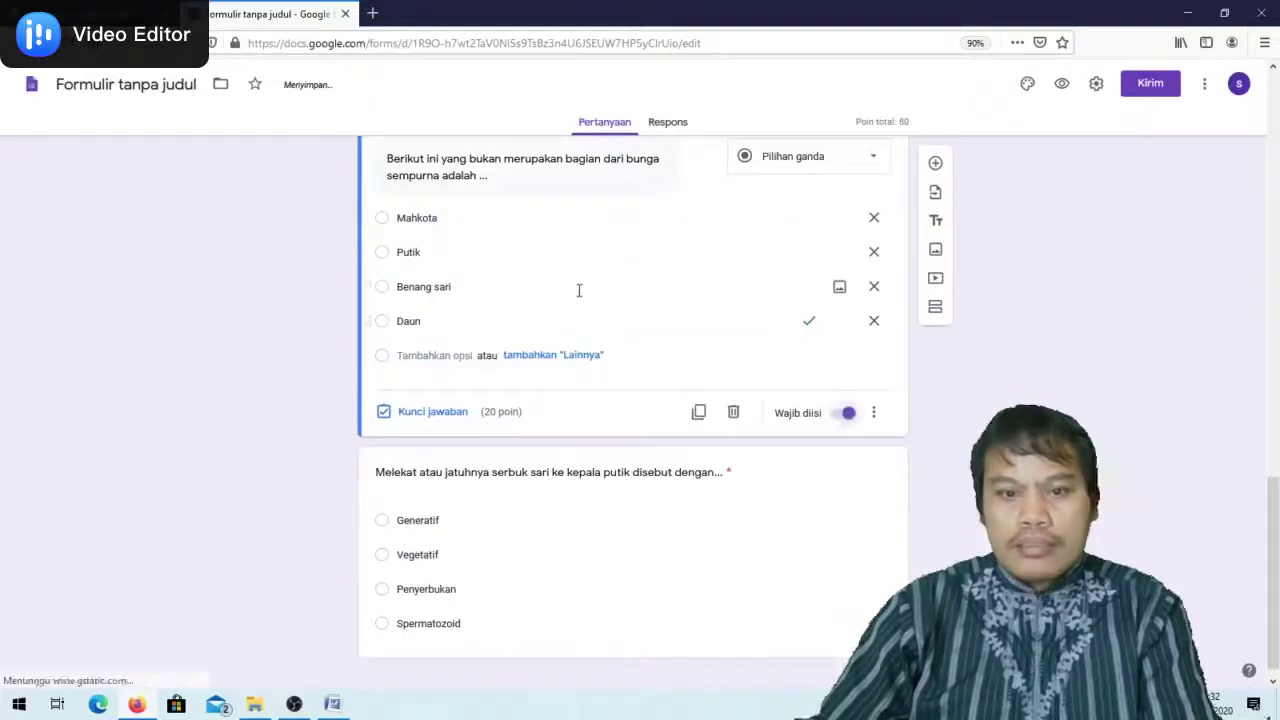
pyautogui.scroll(2, 580, 289)
pyautogui.scroll(-2, 590, 303)
pyautogui.scroll(4, 691, 237)
# Review the corn and pollination questions in the form
pyautogui.click(648, 311)
pyautogui.scroll(-3, 711, 423)
pyautogui.click(590, 568)
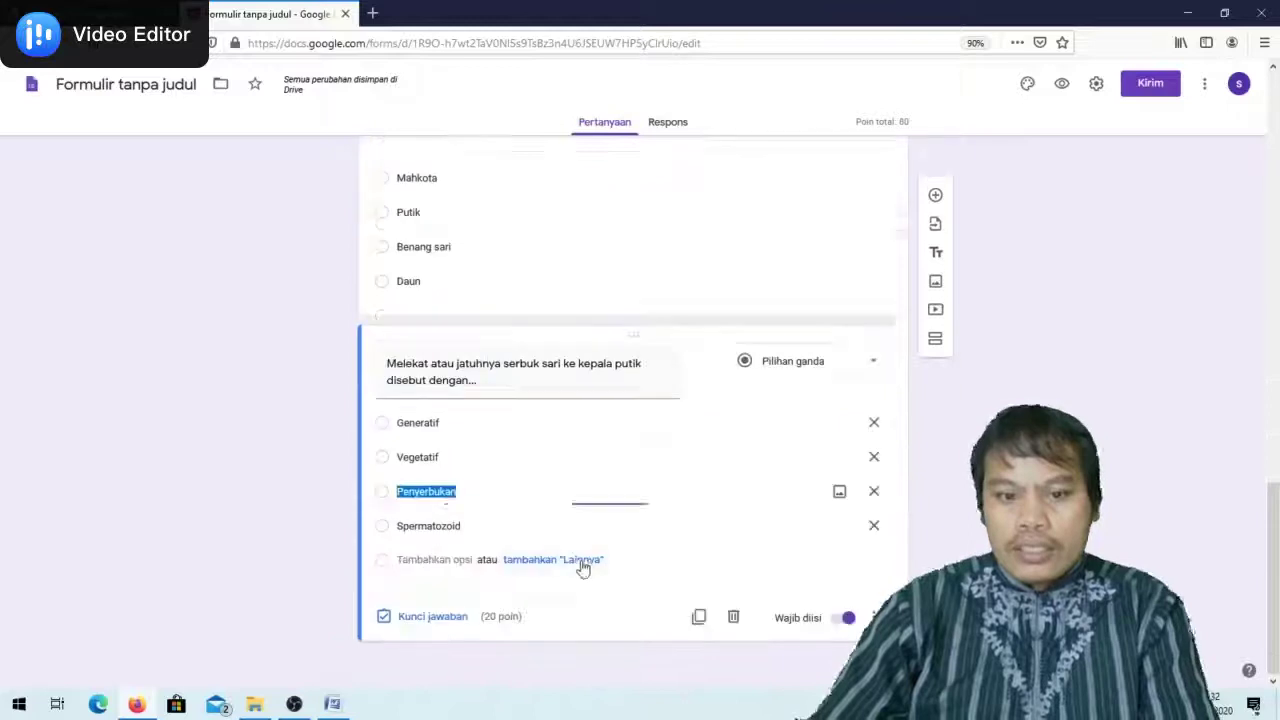
pyautogui.scroll(8, 611, 403)
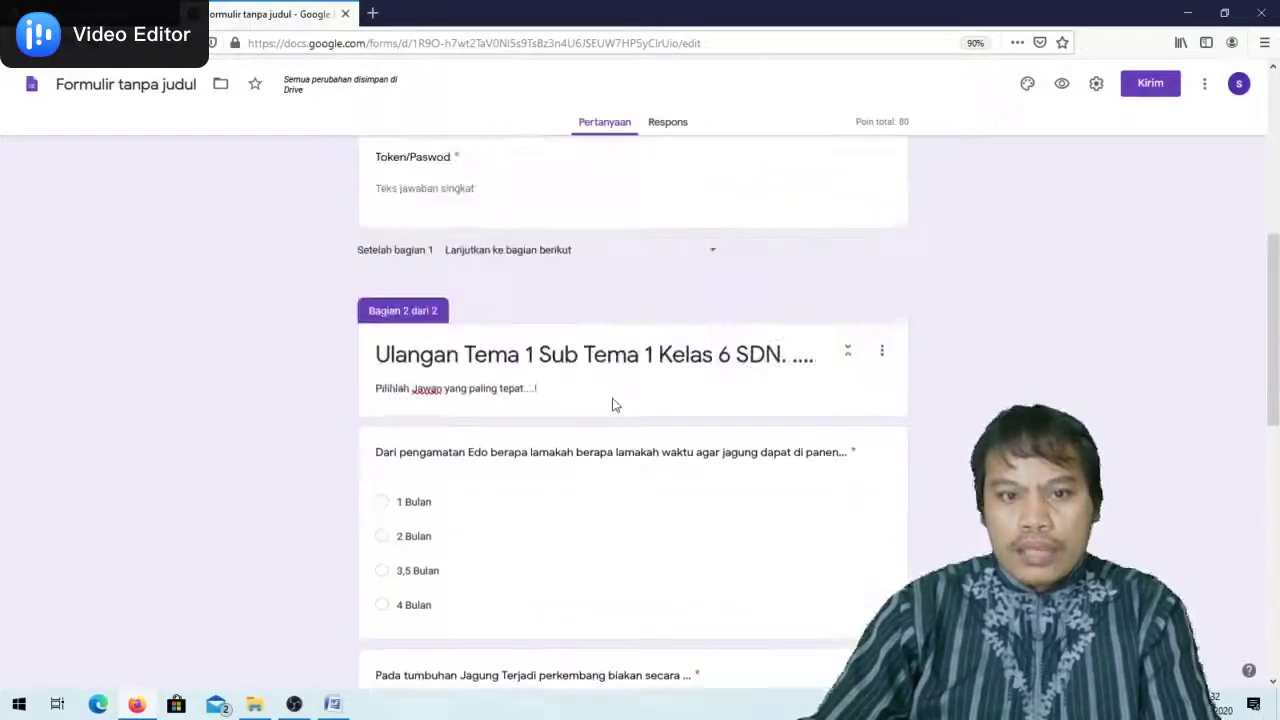
pyautogui.scroll(-3, 613, 398)
pyautogui.scroll(-5, 613, 398)
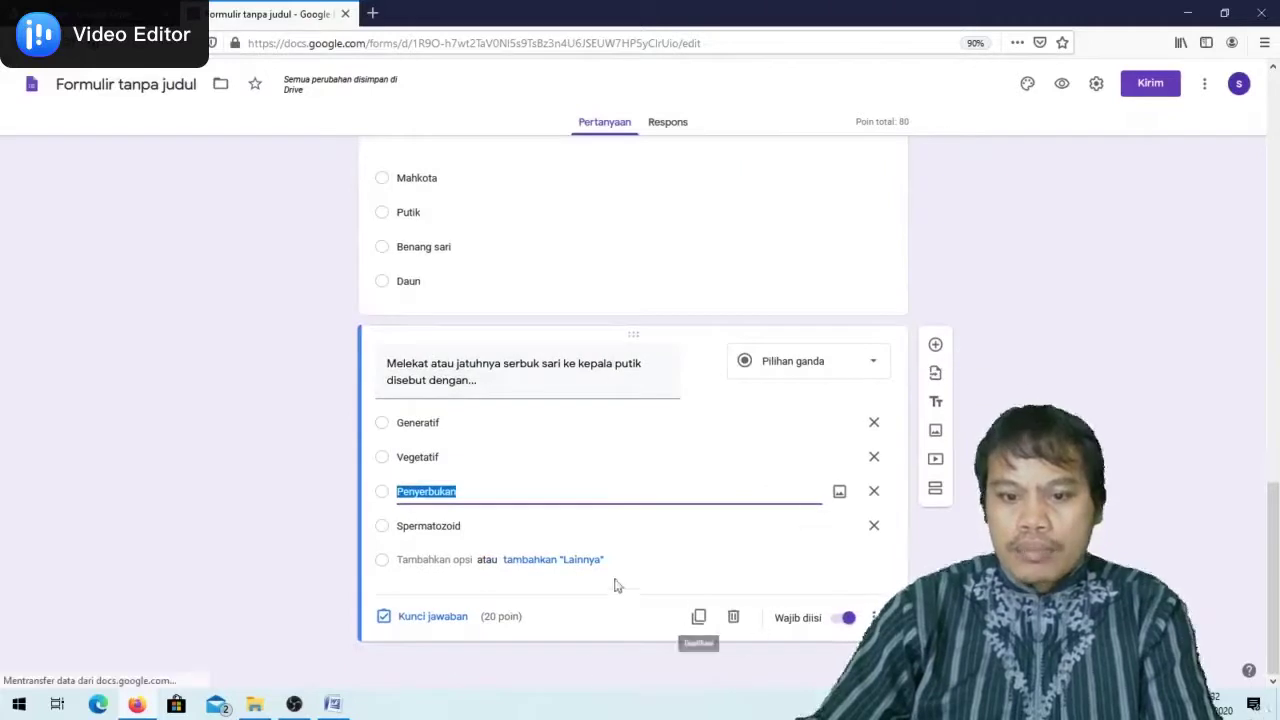
pyautogui.click(474, 524)
# Add a blank question and select the female sex-cell question line in Word
pyautogui.click(936, 344)
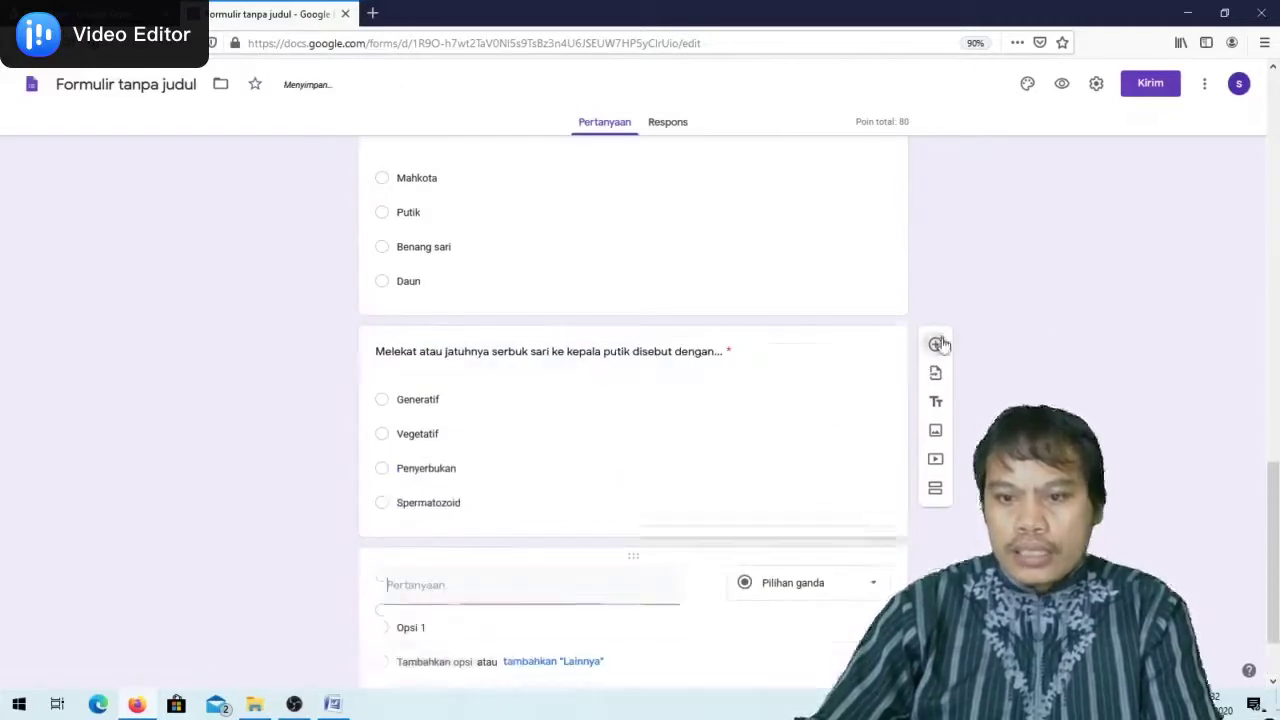
pyautogui.click(333, 704)
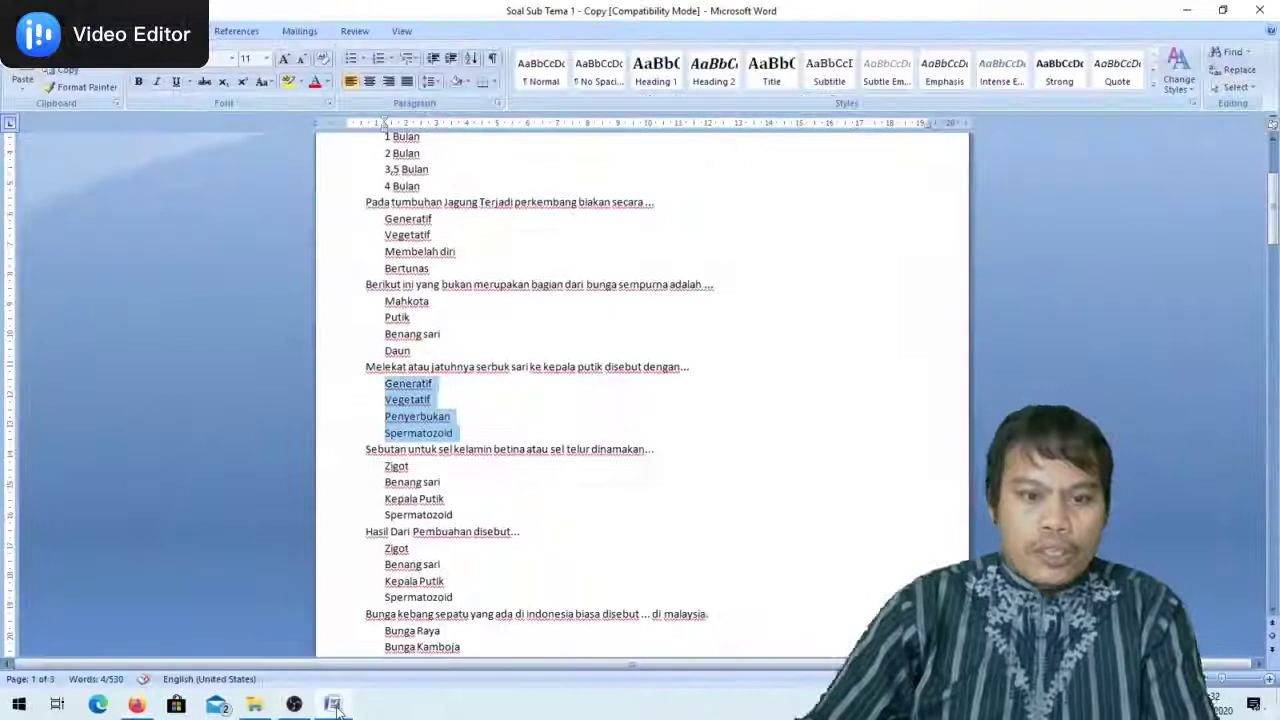
pyautogui.moveTo(366, 449); pyautogui.dragTo(659, 450)
pyautogui.hotkey('ctrl', 'c')
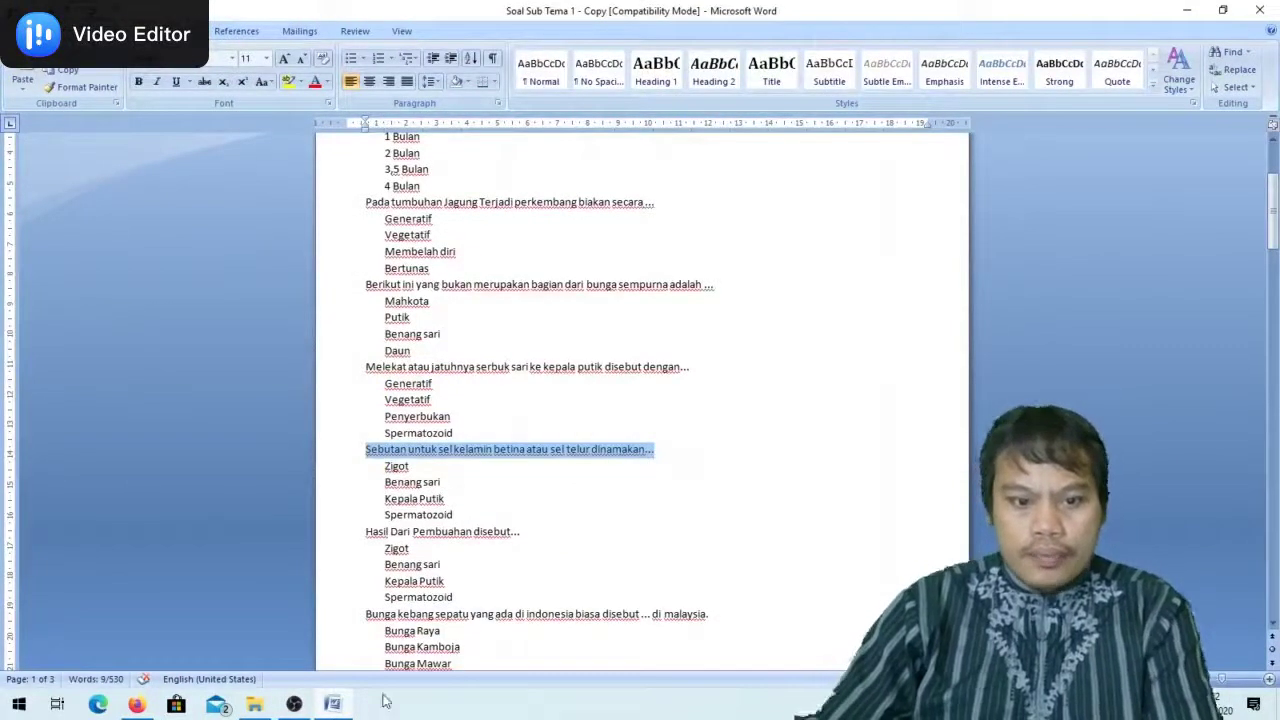
# Paste the female sex cell question with options Zigot, Benang sari, Kepala Putik and Spermatozoid
pyautogui.click(335, 704)
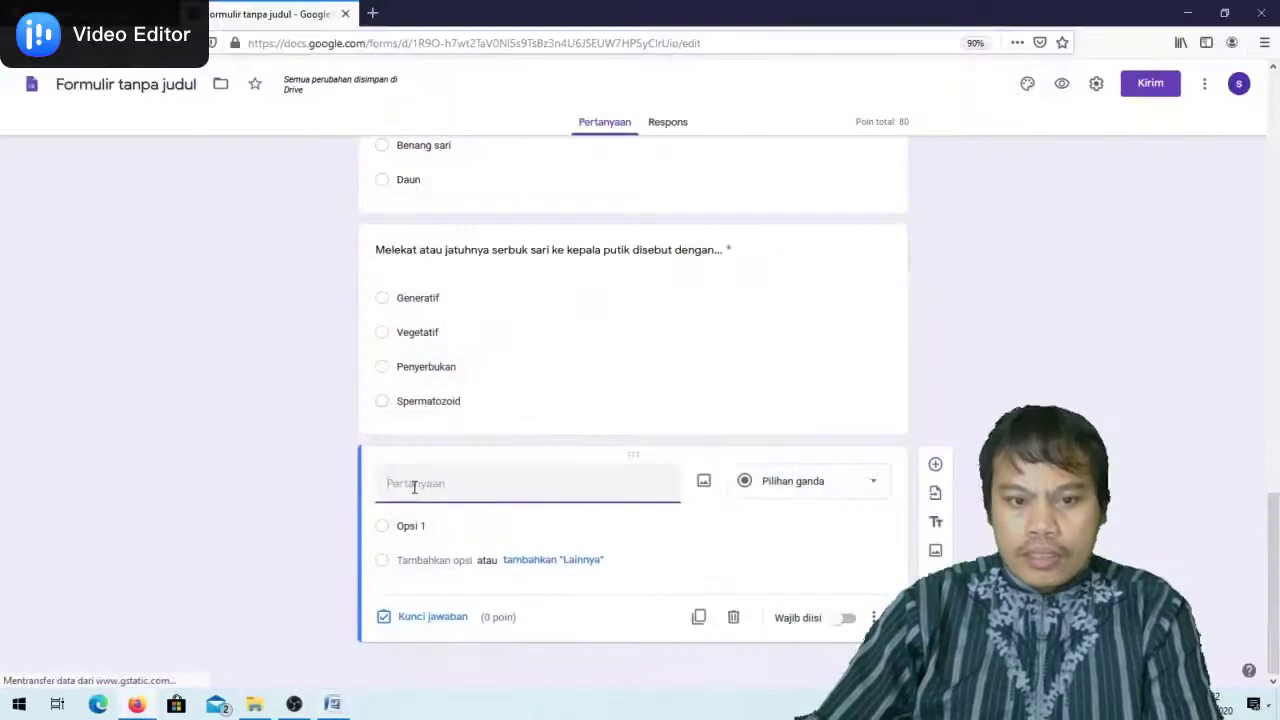
pyautogui.hotkey('ctrl', 'v')
pyautogui.hotkey('alt', 'Tab')
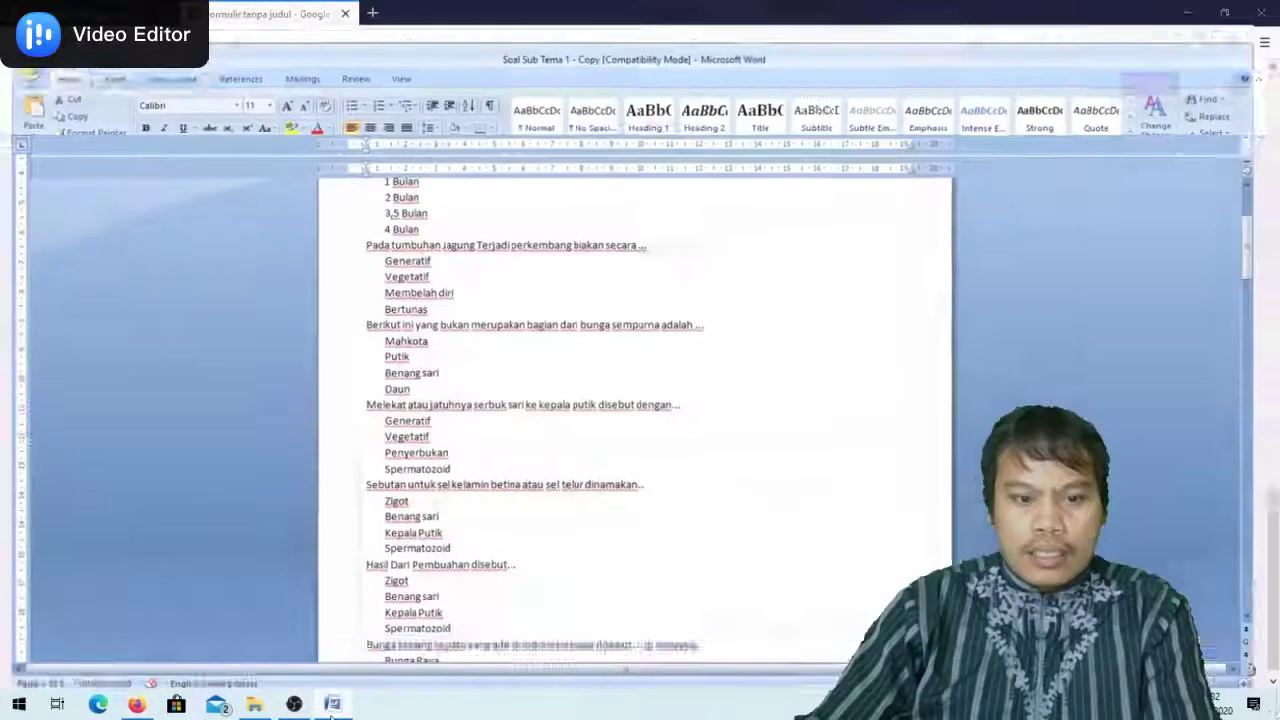
pyautogui.moveTo(386, 467); pyautogui.dragTo(465, 521)
pyautogui.hotkey('ctrl', 'c')
pyautogui.hotkey('alt', 'Tab')
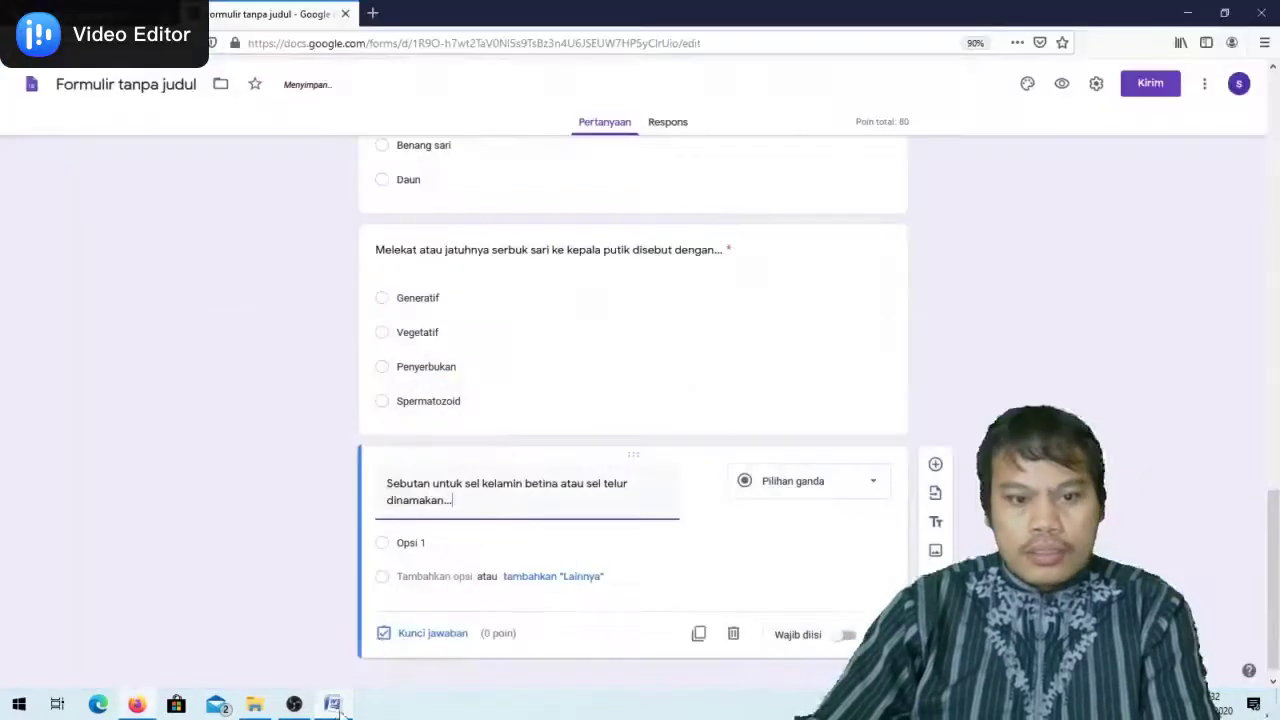
pyautogui.click(403, 544)
pyautogui.hotkey('ctrl', 'v')
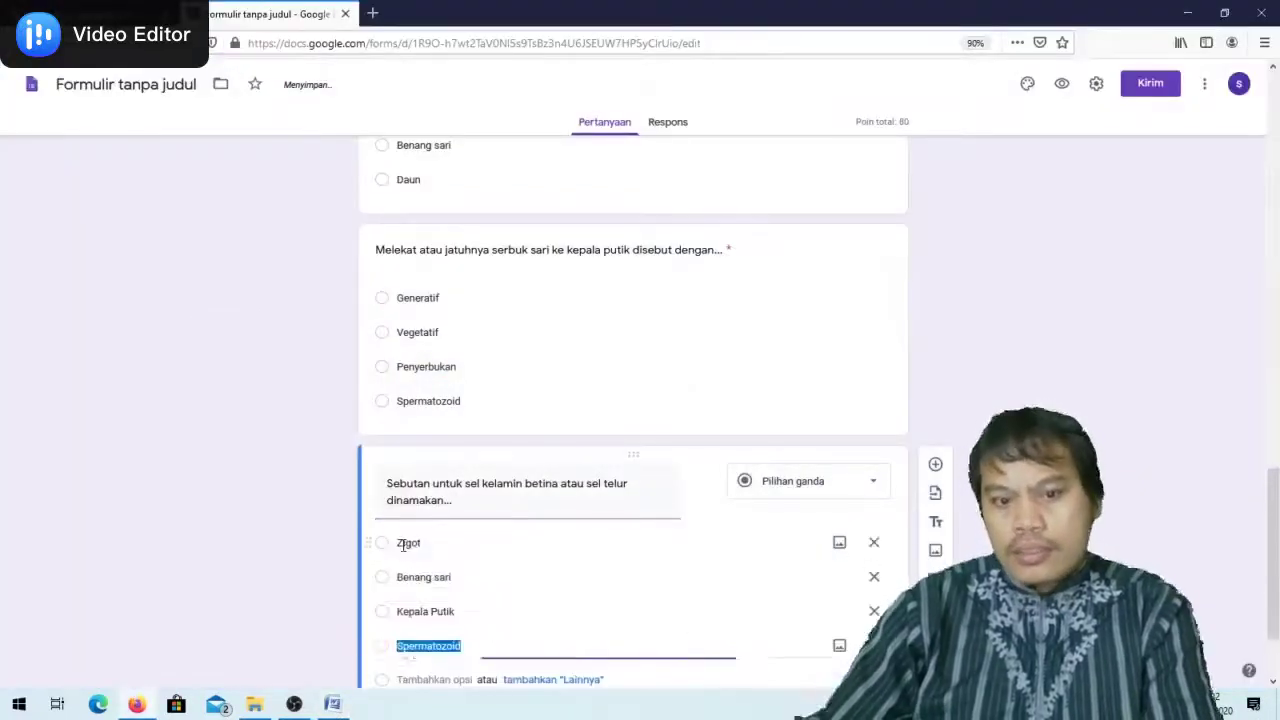
# Mark only Benang sari as the correct answer in the answer key
pyautogui.click(433, 617)
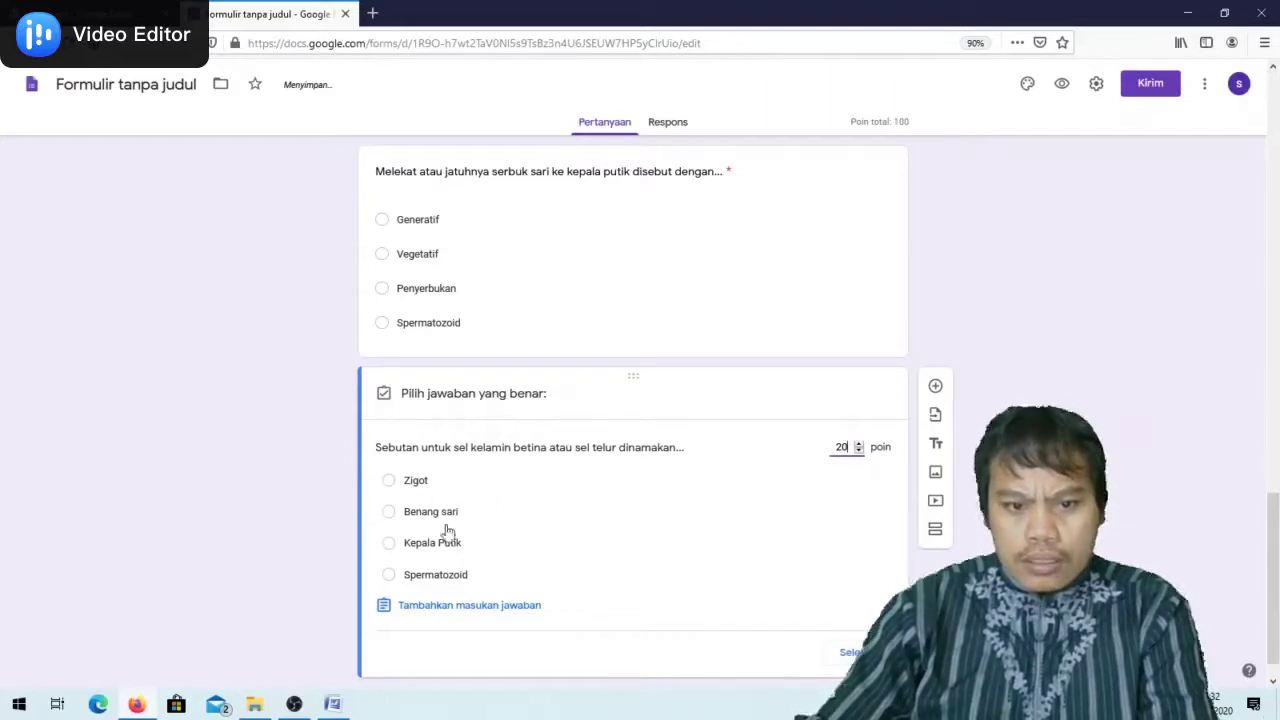
pyautogui.click(389, 542)
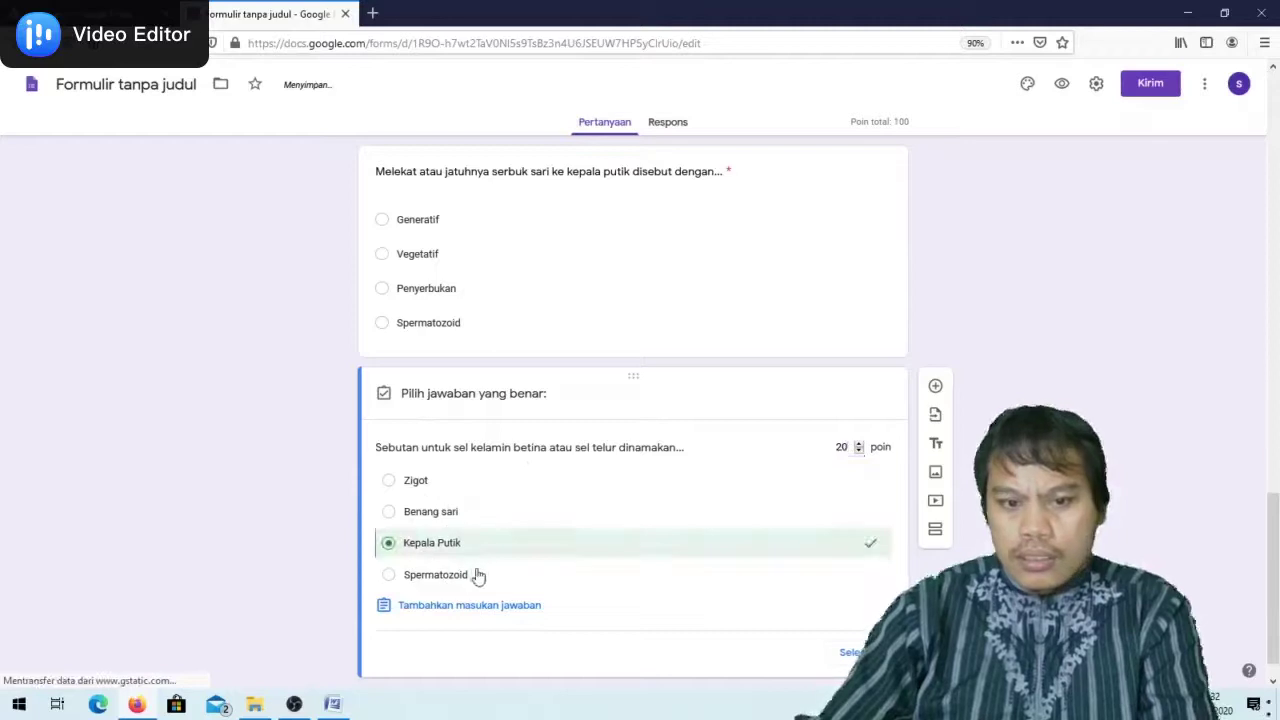
pyautogui.click(413, 514)
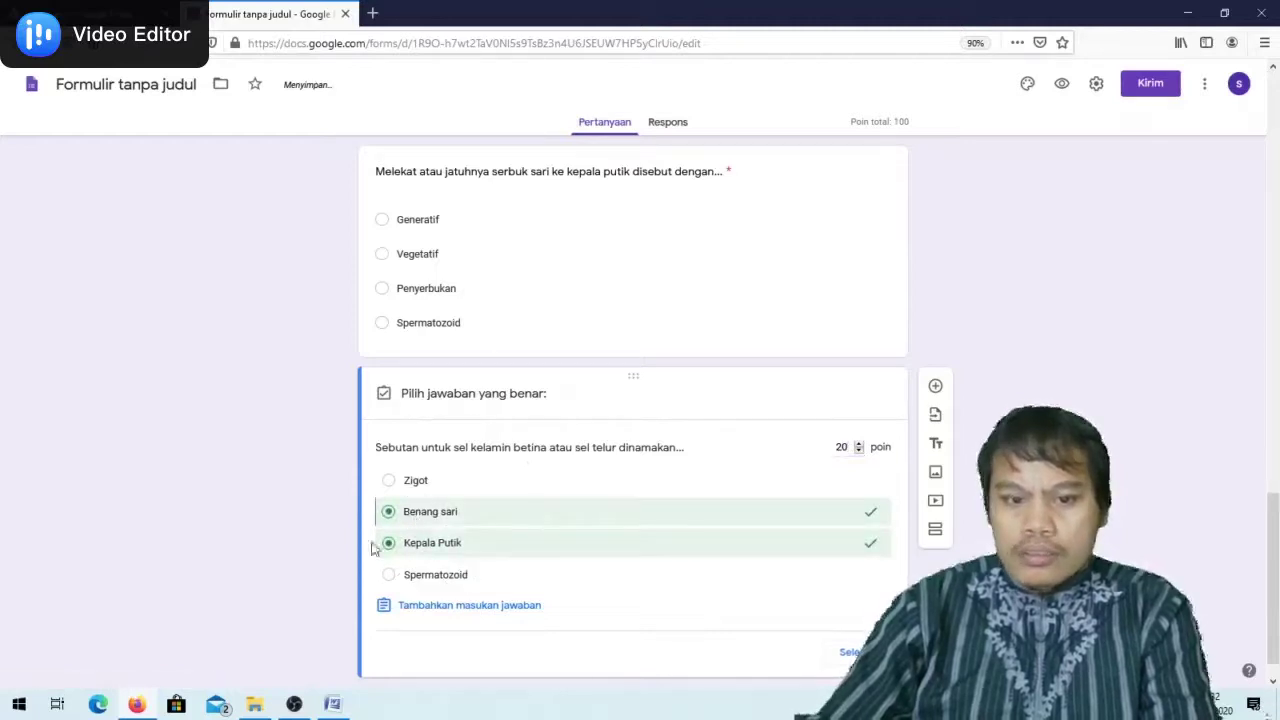
pyautogui.click(387, 544)
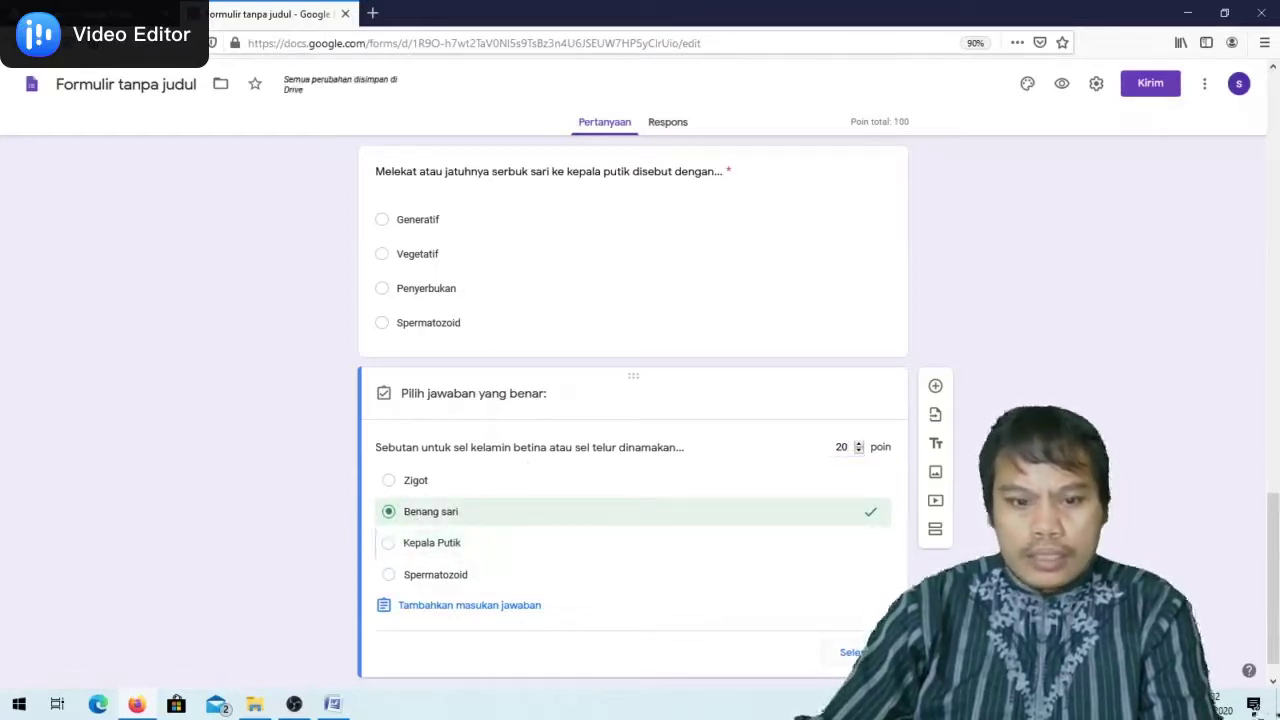
pyautogui.click(352, 536)
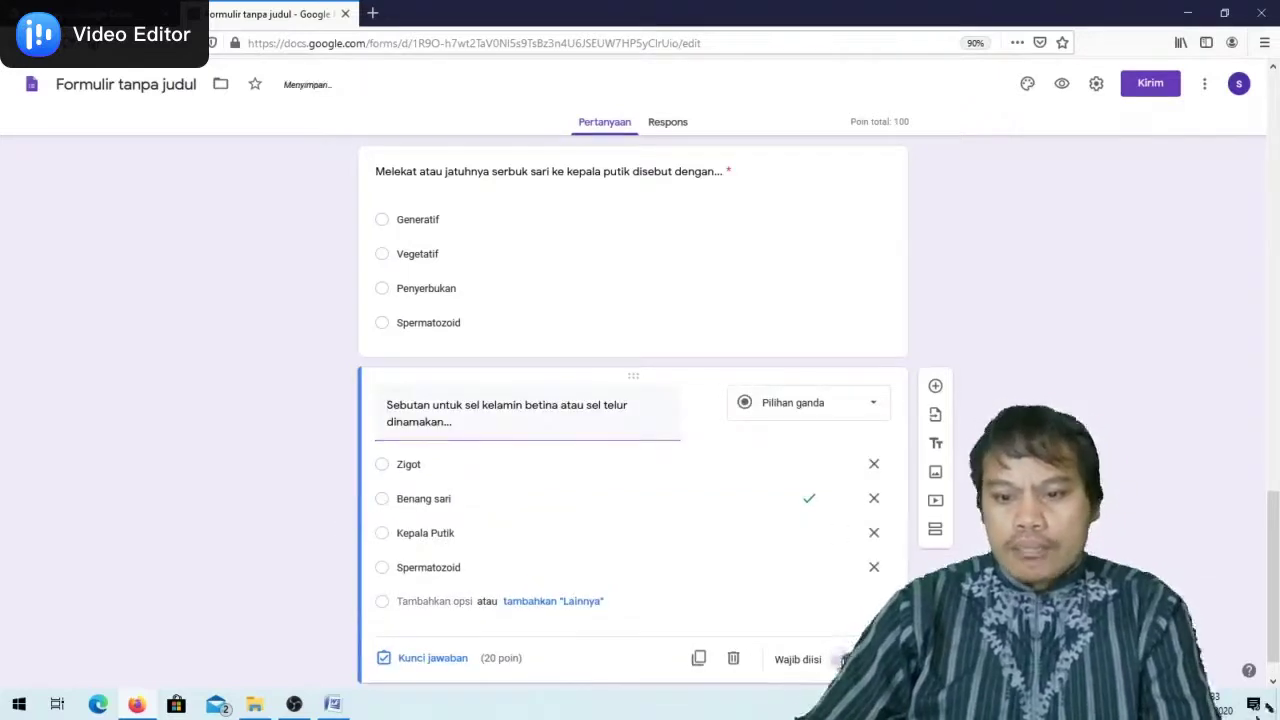
# Check the marked answers on the corn harvest and corn reproduction questions
pyautogui.scroll(10, 840, 505)
pyautogui.scroll(-2, 840, 505)
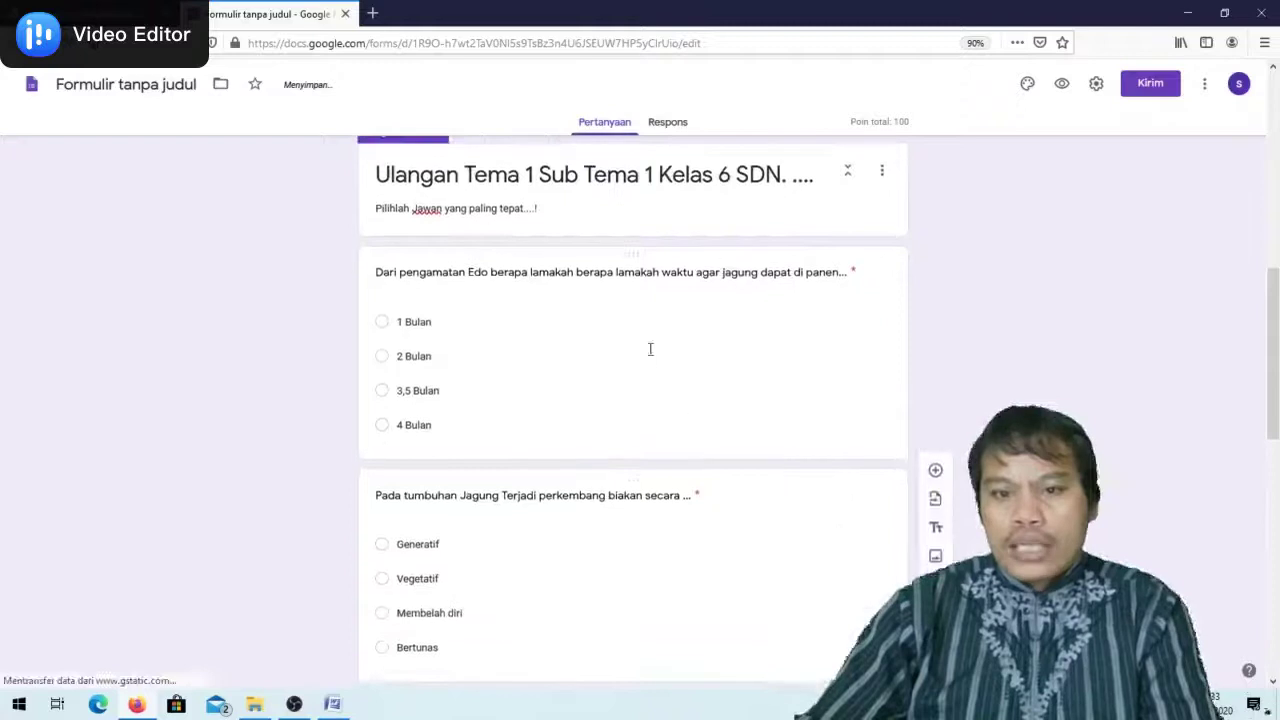
pyautogui.click(651, 352)
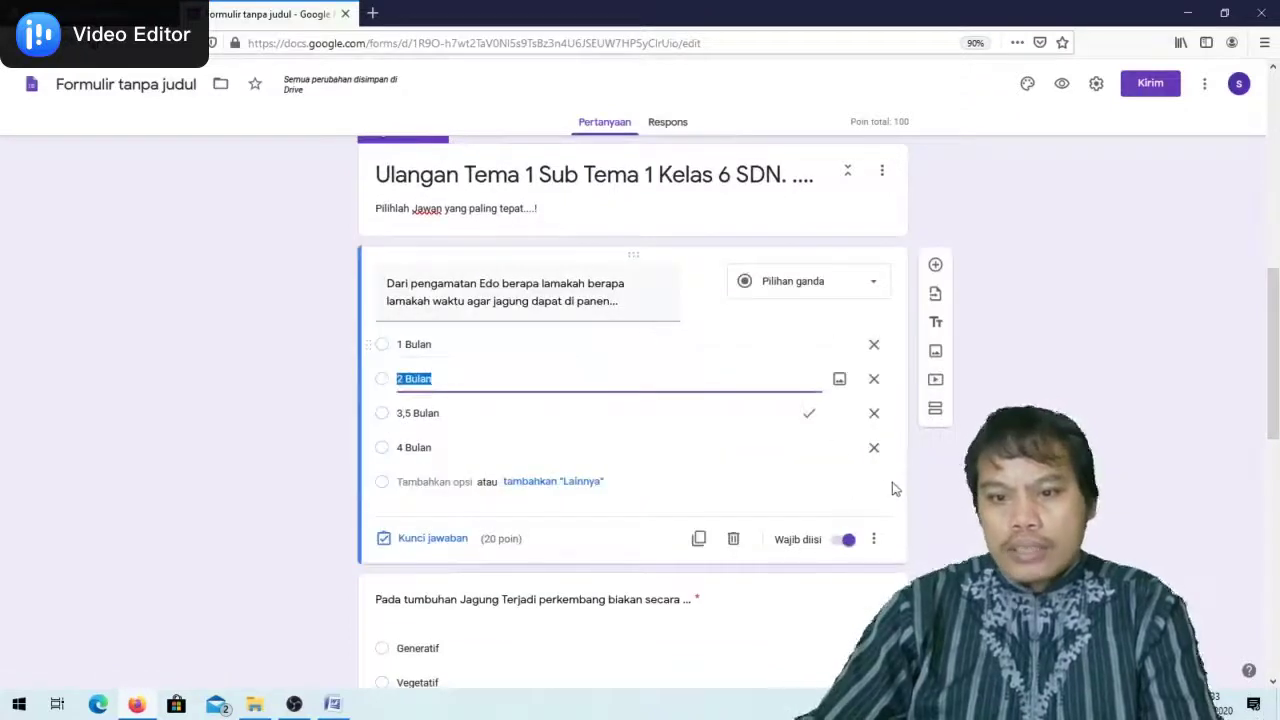
pyautogui.scroll(-3, 774, 466)
pyautogui.click(594, 402)
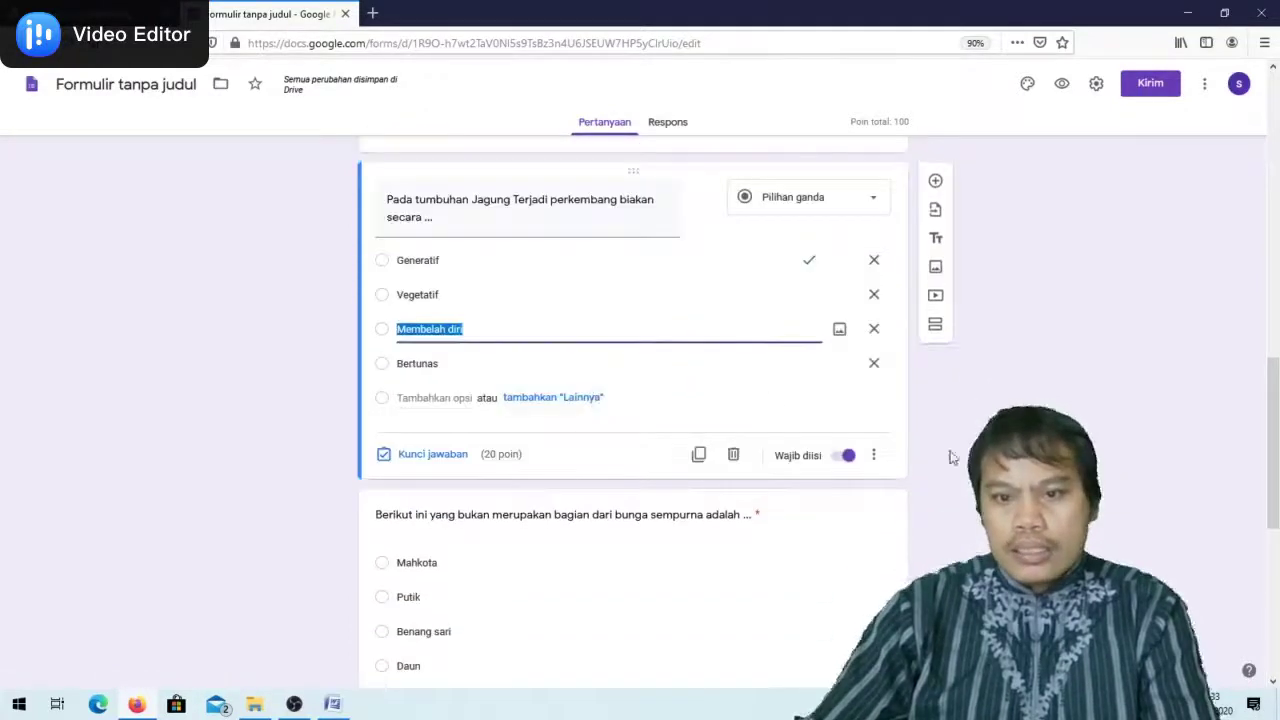
pyautogui.scroll(-3, 794, 443)
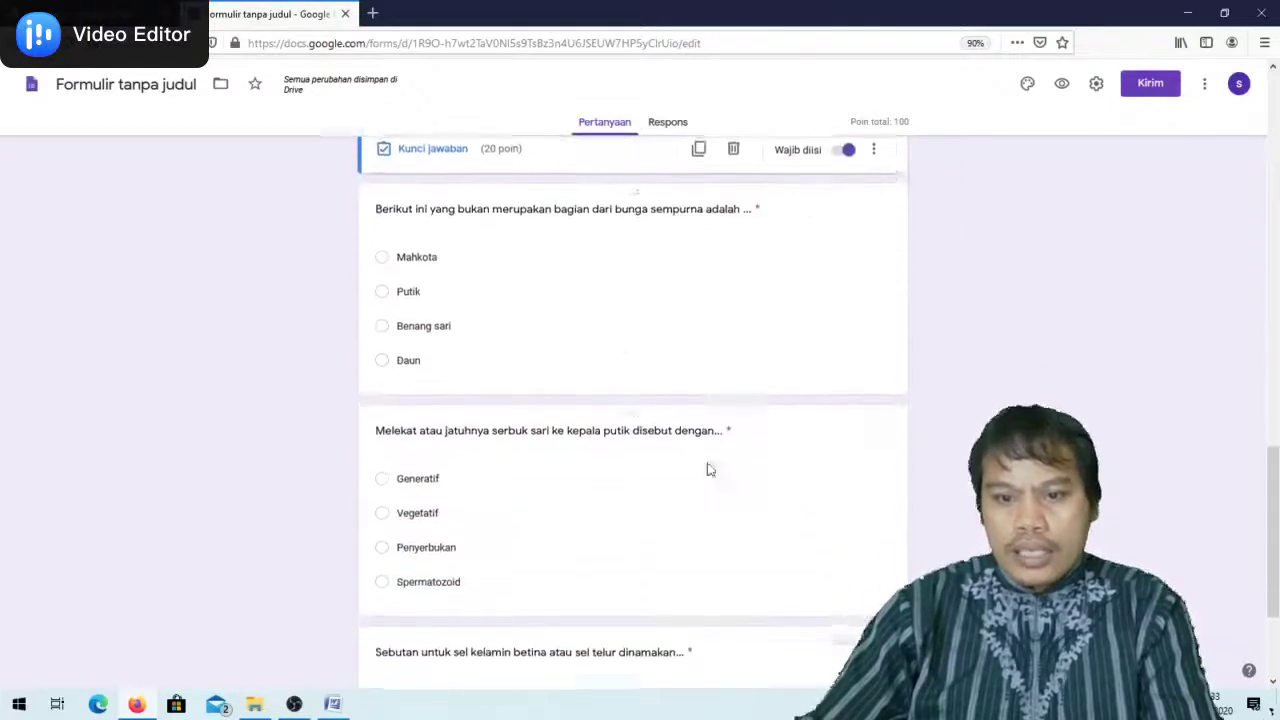
# Check the flower-parts, pollination and female sex cell answers, then open the respondent preview
pyautogui.click(626, 322)
pyautogui.scroll(-1, 800, 429)
pyautogui.click(800, 431)
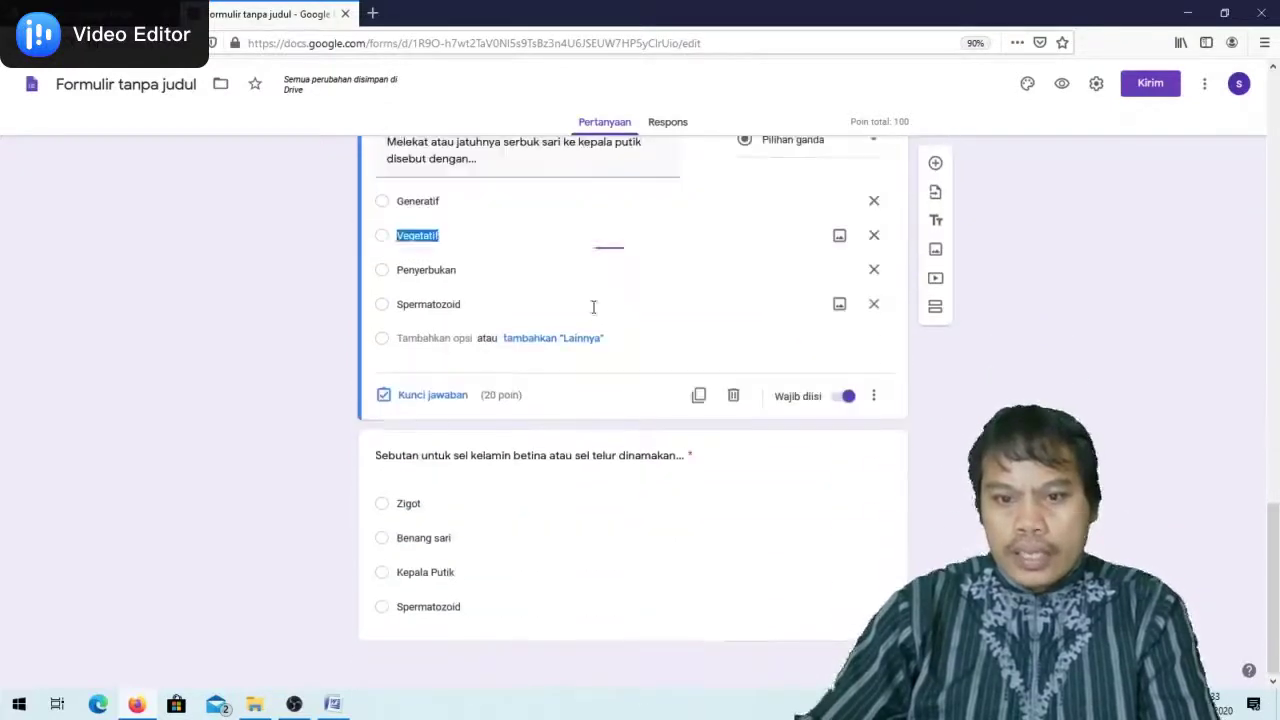
pyautogui.click(648, 535)
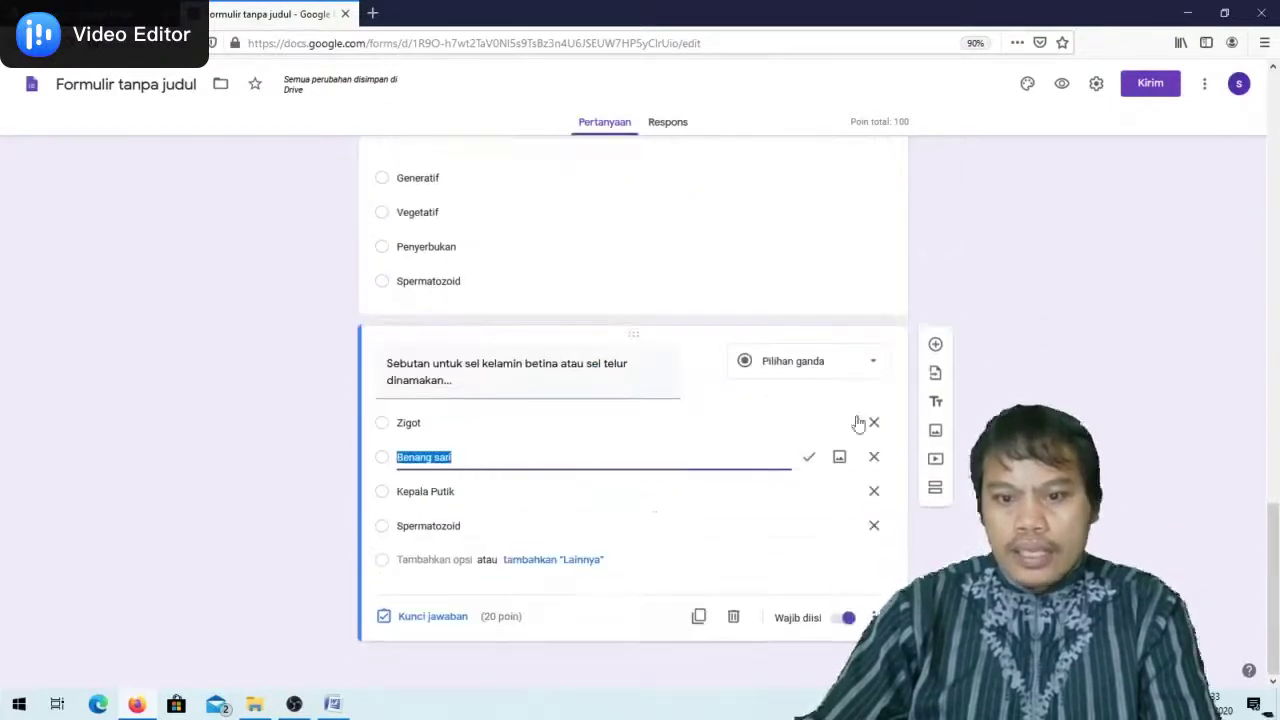
pyautogui.scroll(5, 874, 525)
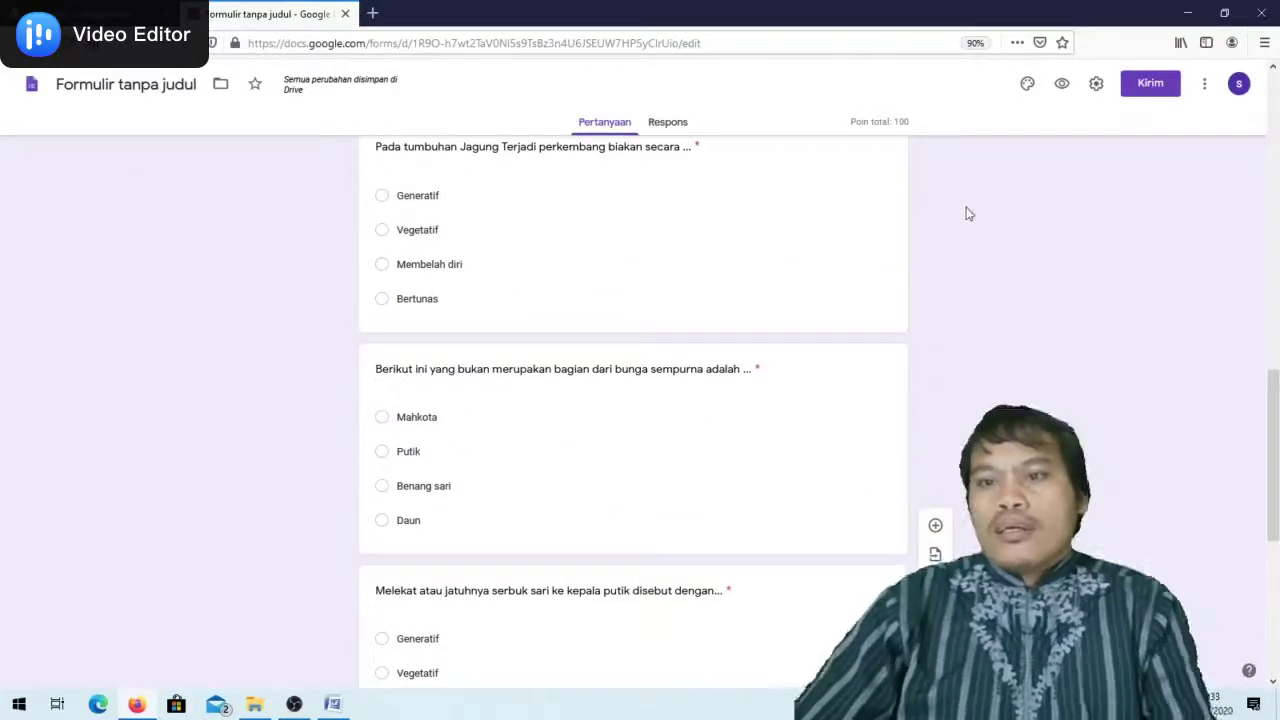
pyautogui.click(1062, 84)
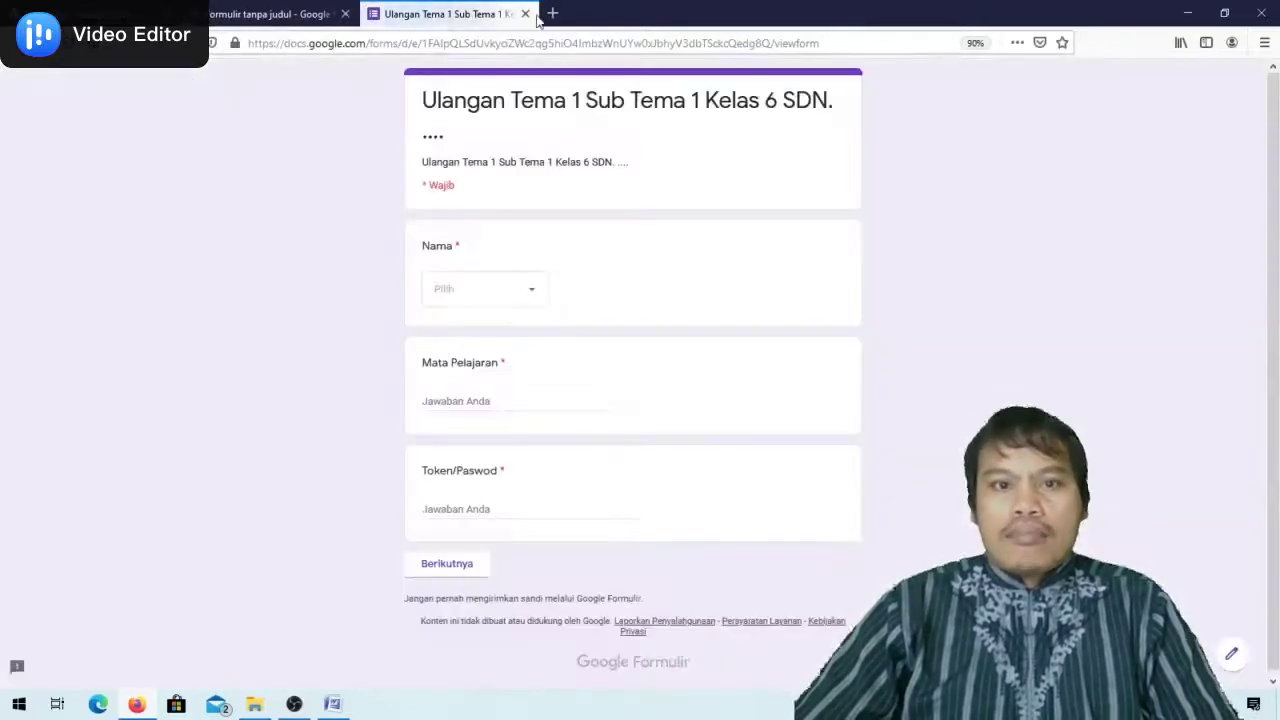
pyautogui.click(525, 14)
pyautogui.scroll(10, 794, 431)
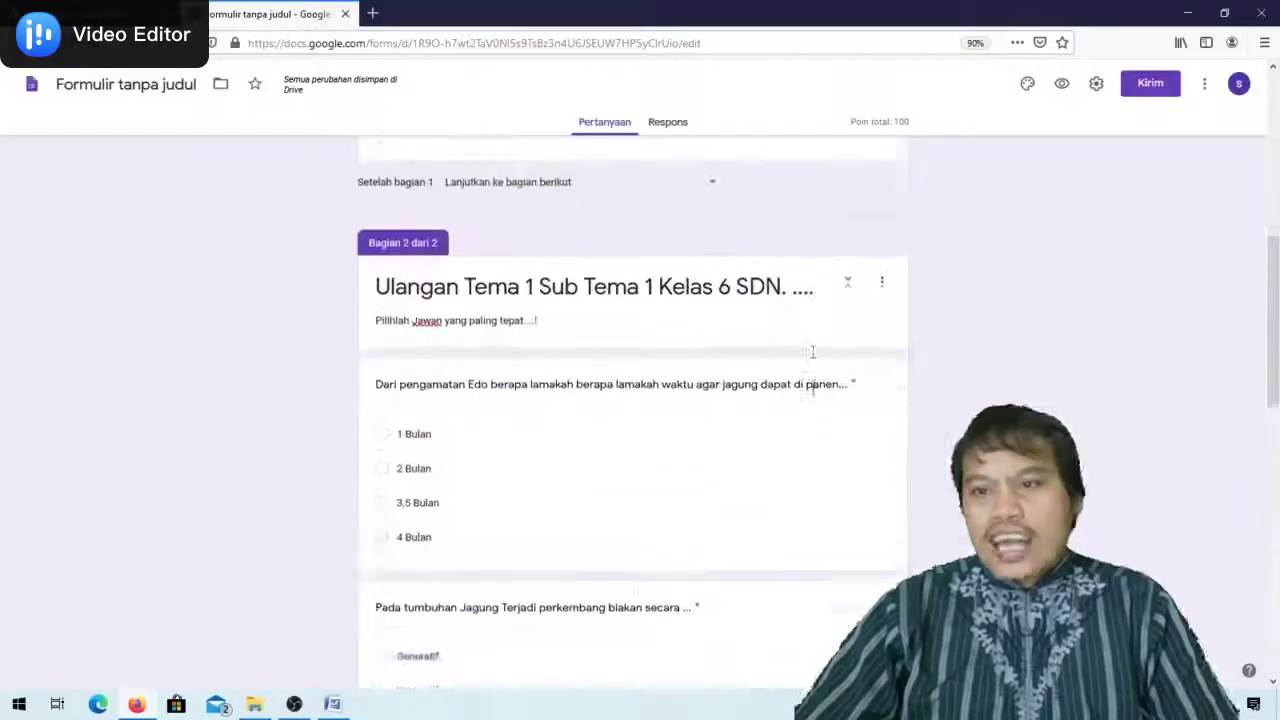
pyautogui.scroll(1, 952, 187)
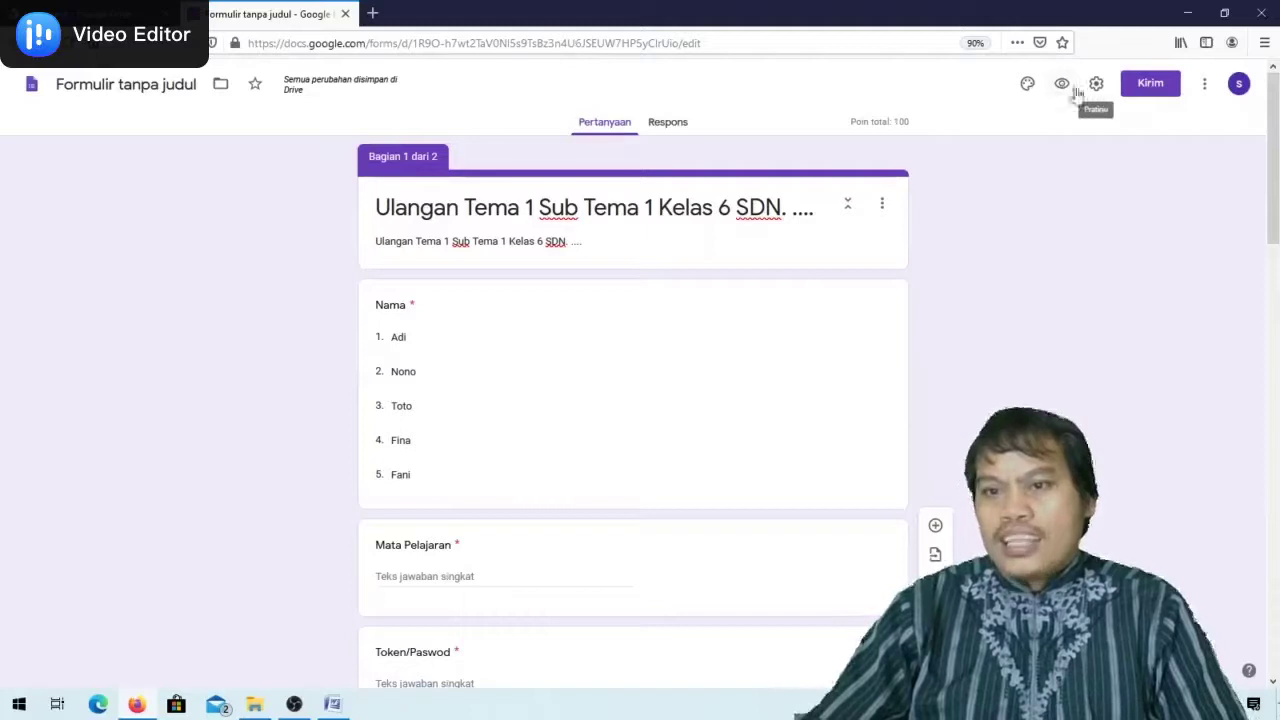
pyautogui.click(1063, 87)
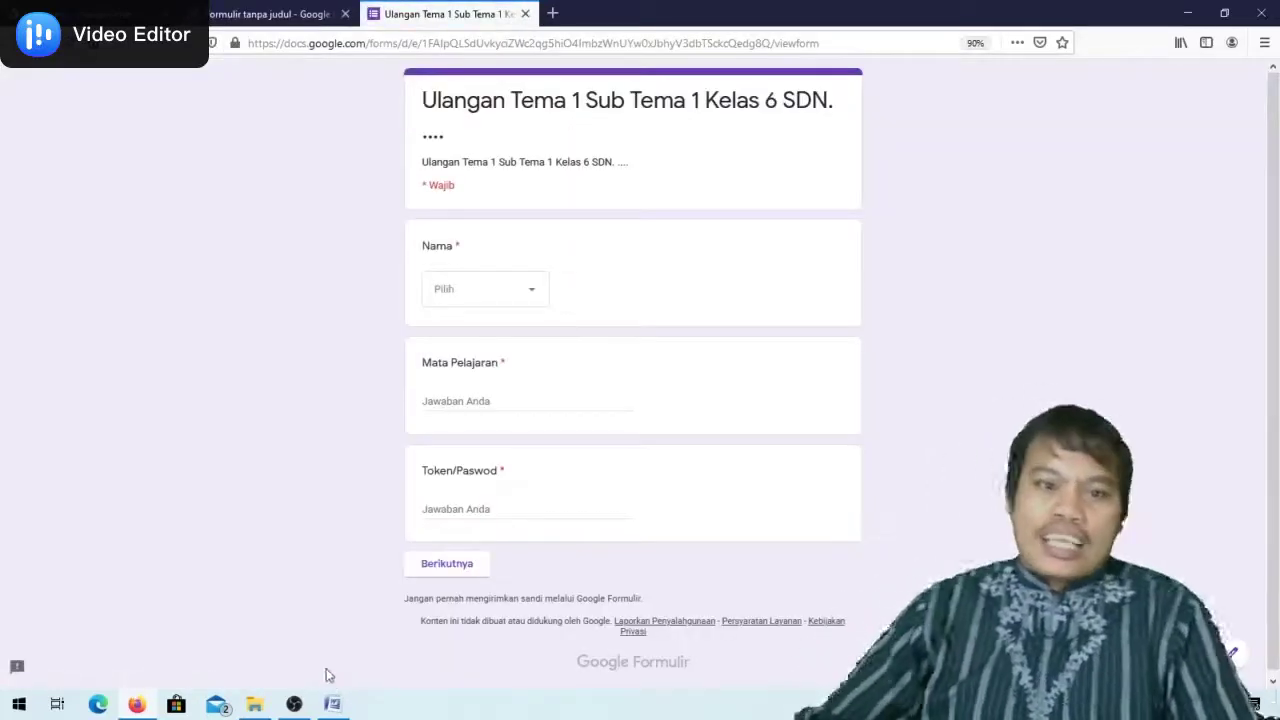
# Choose the first student name, enter 'Tema 1 Sub tema 1' and a token, then continue
pyautogui.click(532, 295)
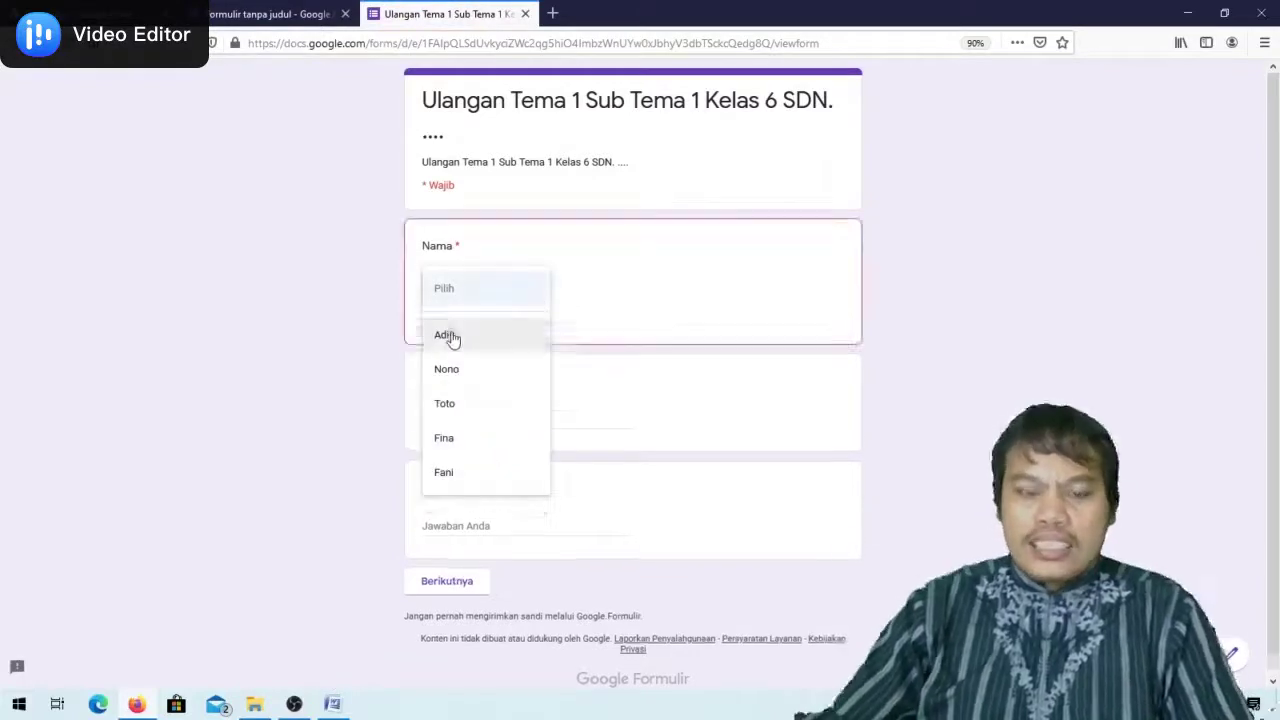
pyautogui.click(451, 338)
pyautogui.click(441, 397)
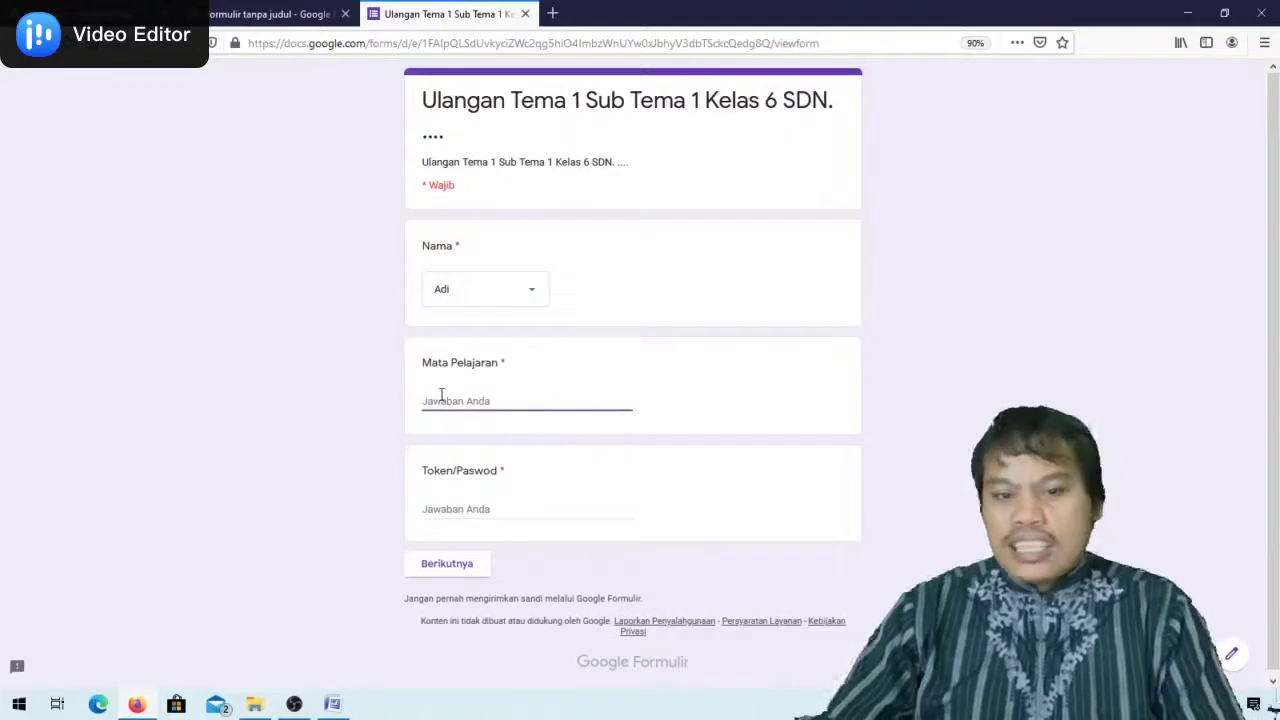
pyautogui.click(543, 294)
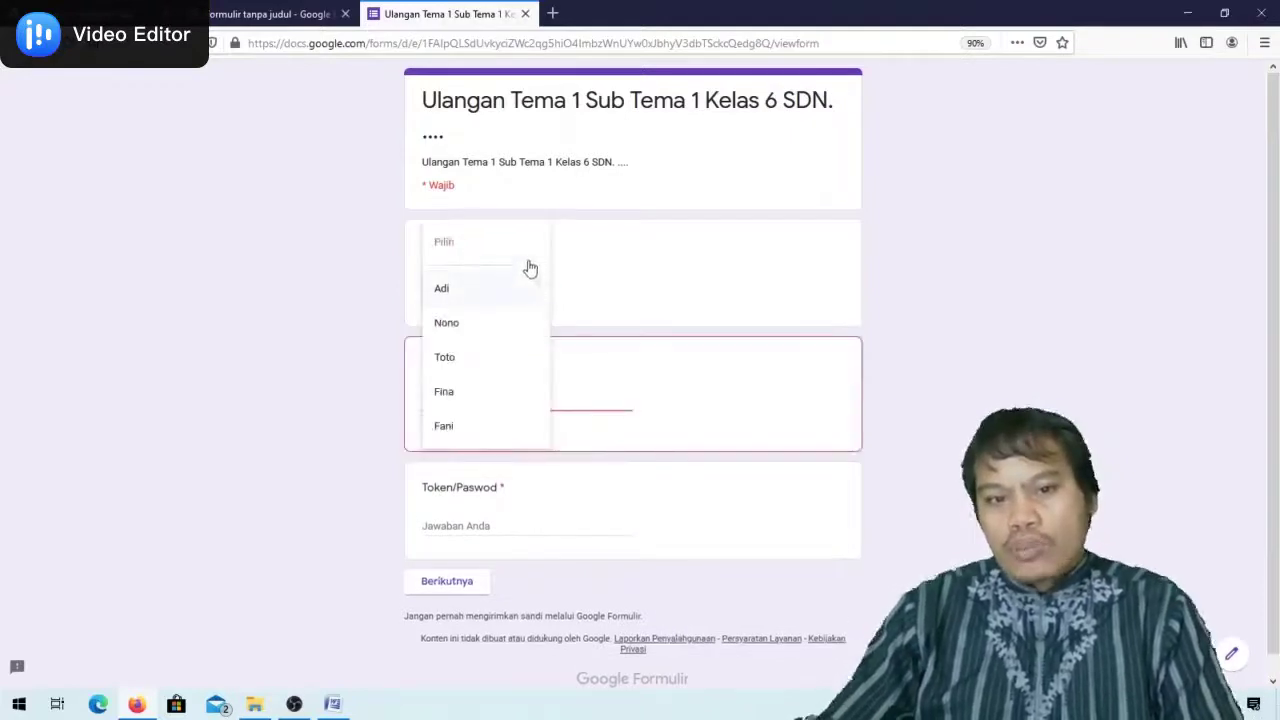
pyautogui.click(470, 292)
pyautogui.click(463, 400)
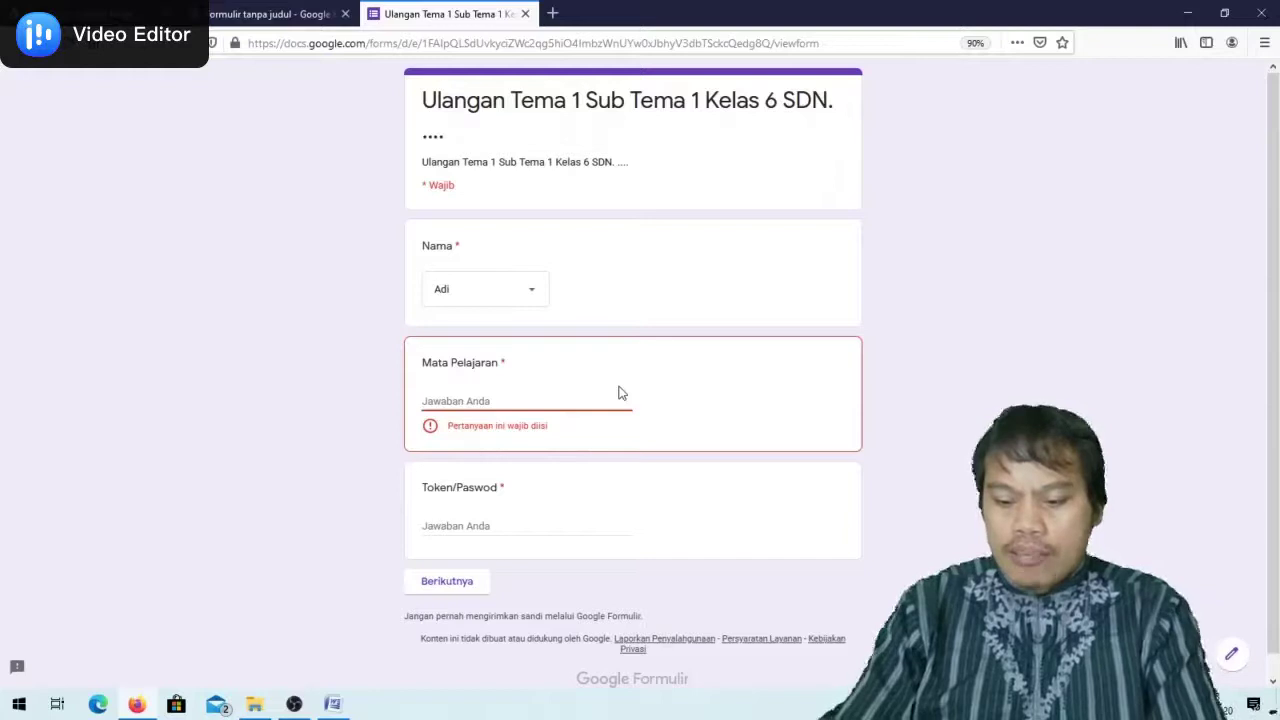
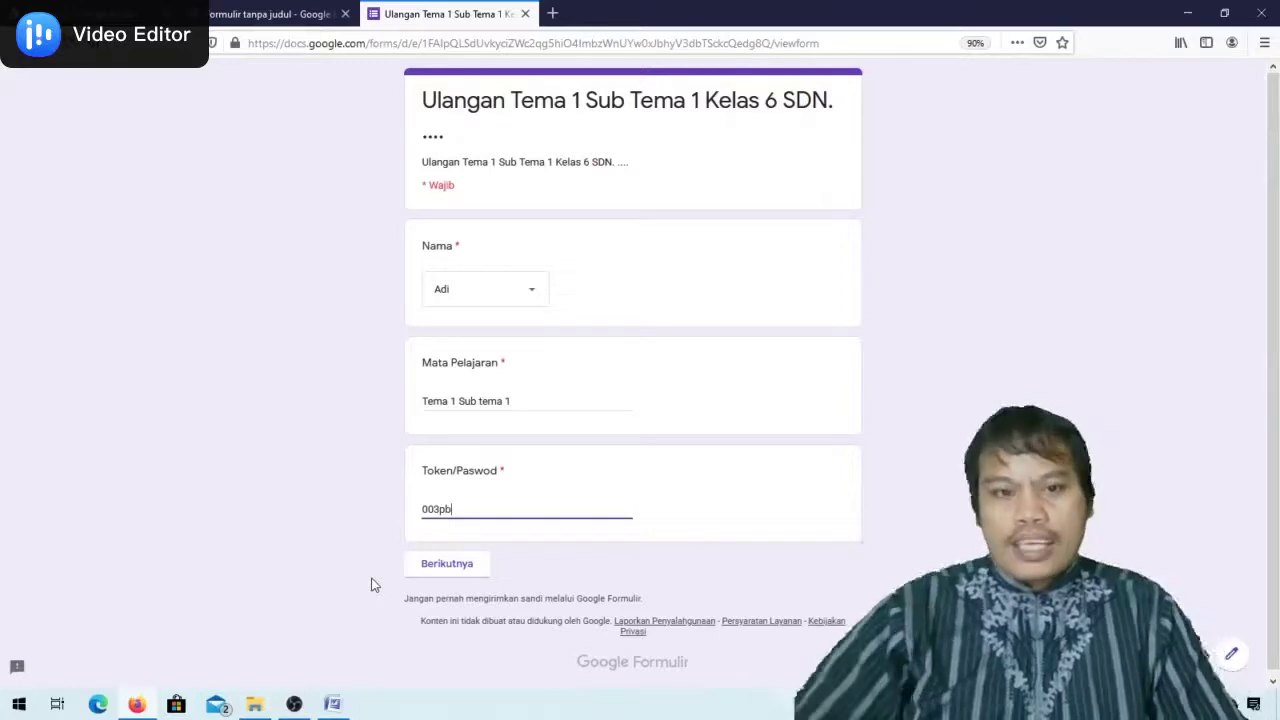
pyautogui.click(463, 568)
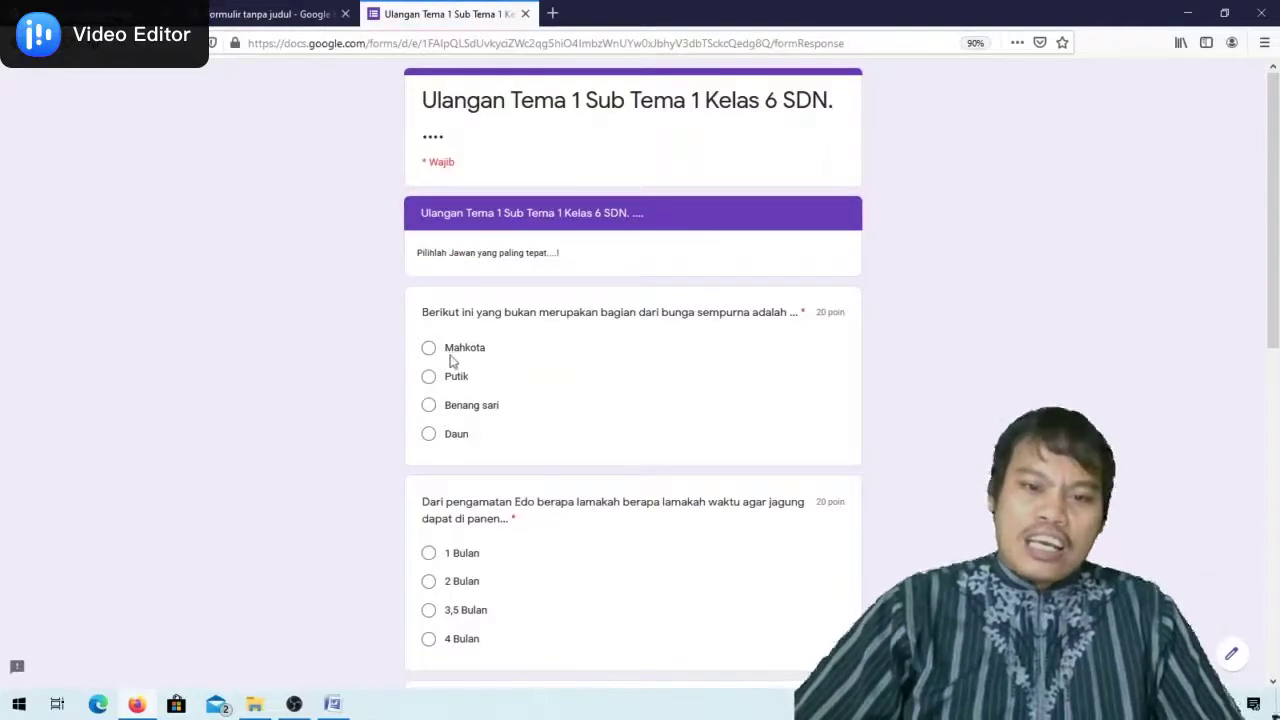
# Answer Mahkota, 3,5 Bulan and Generatif on the flower-parts, harvest and pollination questions
pyautogui.scroll(-2, 430, 337)
pyautogui.click(428, 271)
pyautogui.scroll(-3, 463, 320)
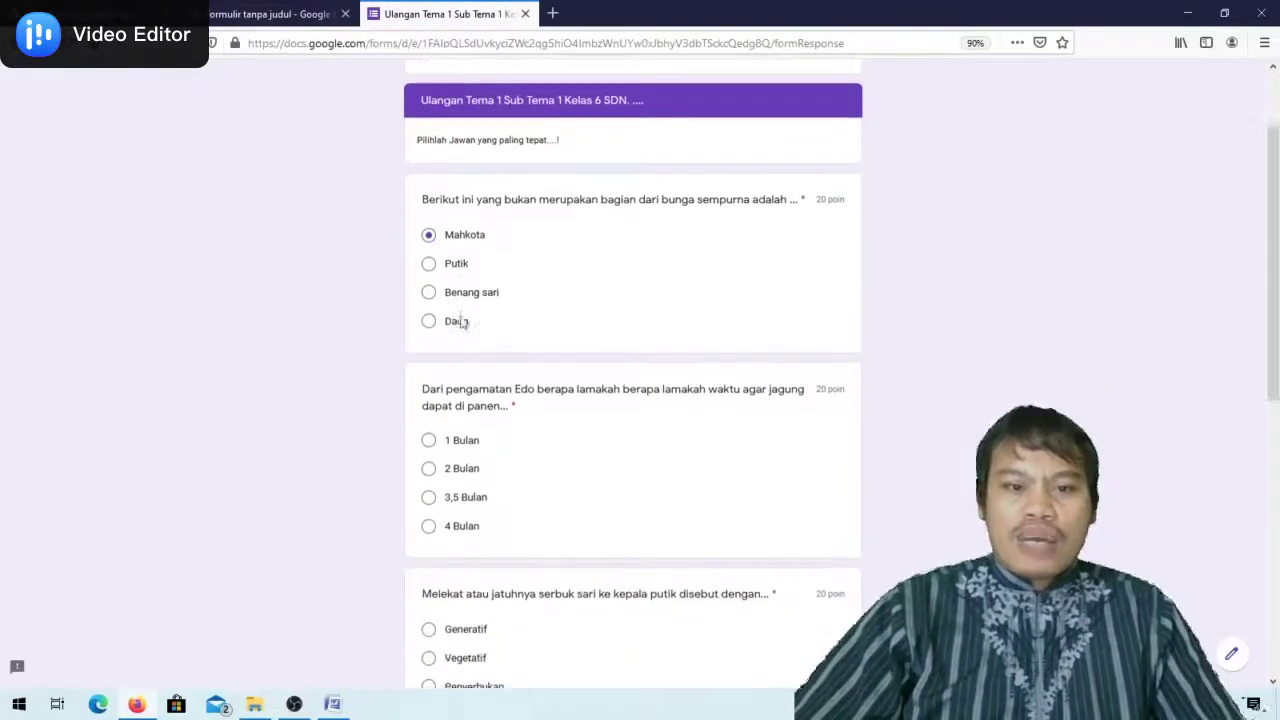
pyautogui.click(430, 380)
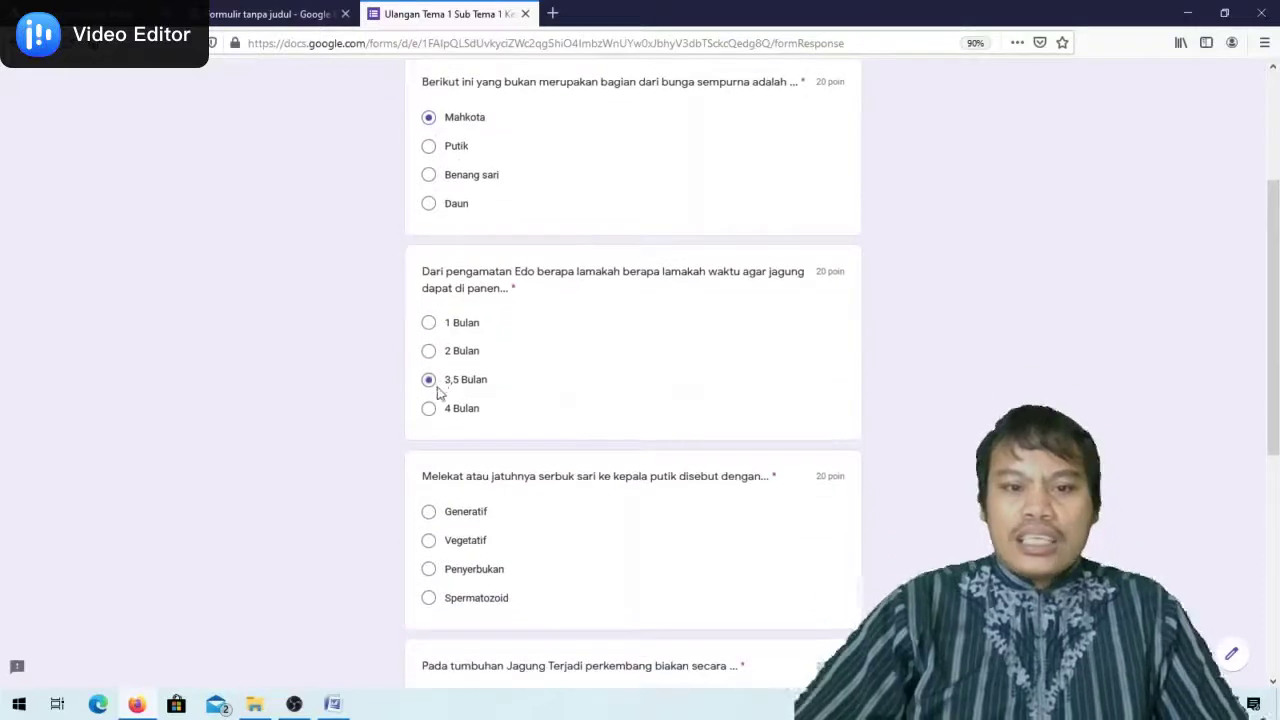
pyautogui.scroll(-5, 476, 430)
pyautogui.scroll(4, 480, 420)
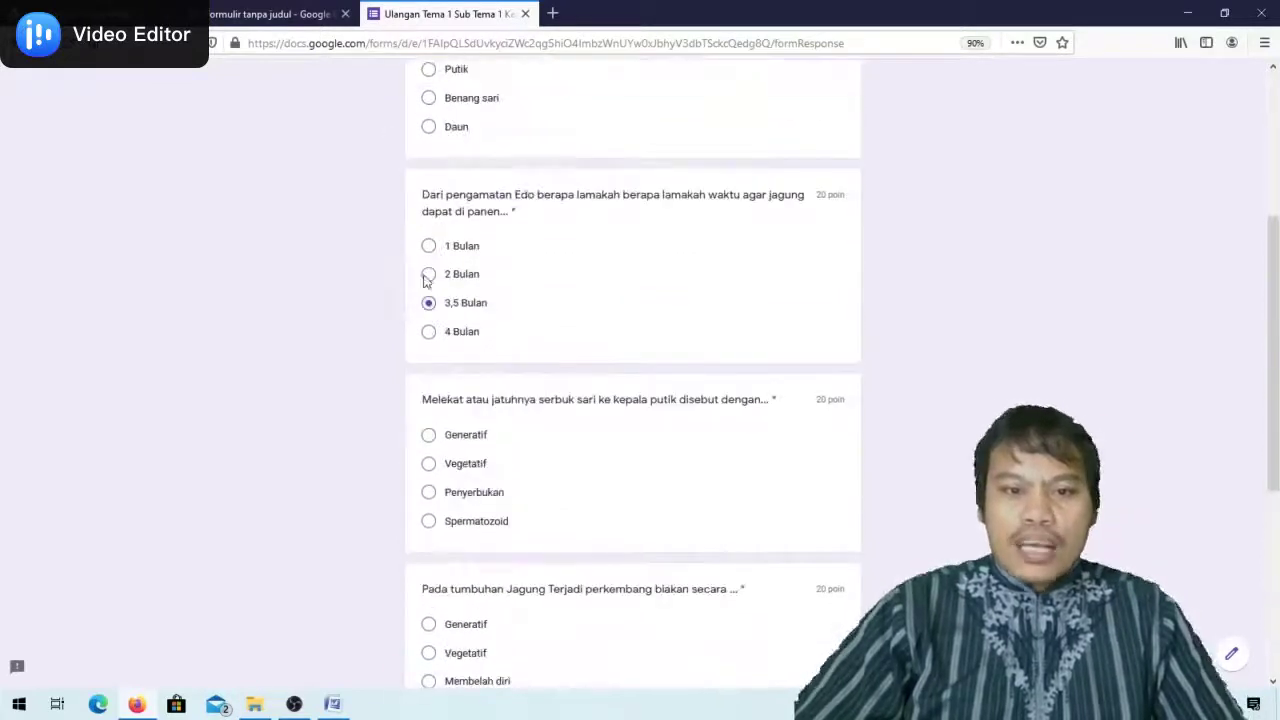
pyautogui.scroll(3, 477, 171)
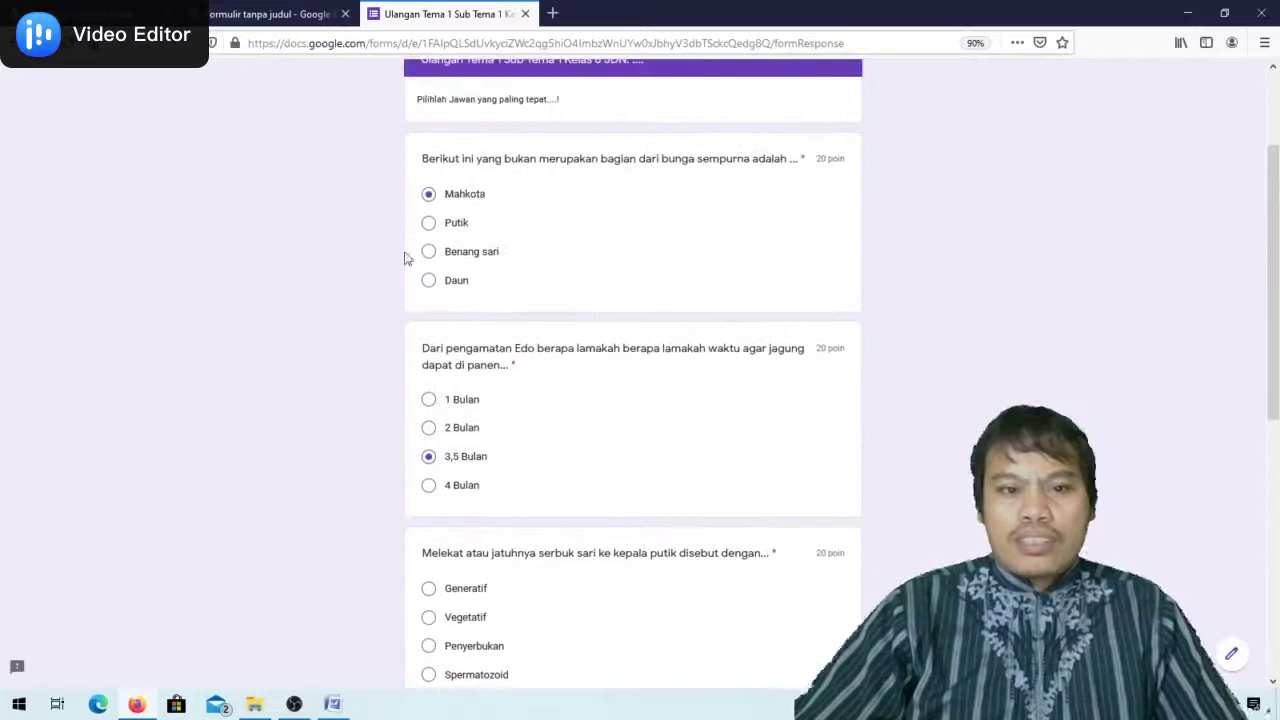
pyautogui.scroll(-3, 471, 420)
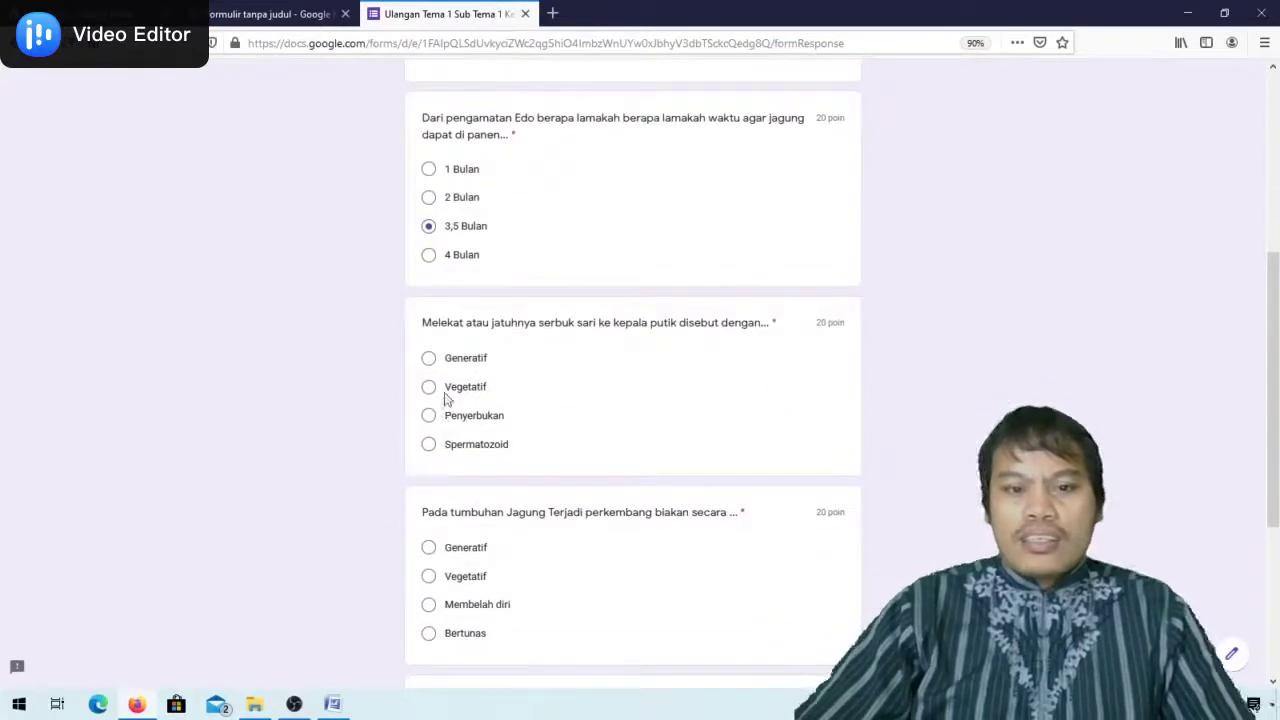
pyautogui.click(428, 358)
# Answer Vegetatif and Benang sari on the last two questions and submit the quiz
pyautogui.scroll(-3, 430, 480)
pyautogui.click(429, 424)
pyautogui.scroll(-3, 526, 489)
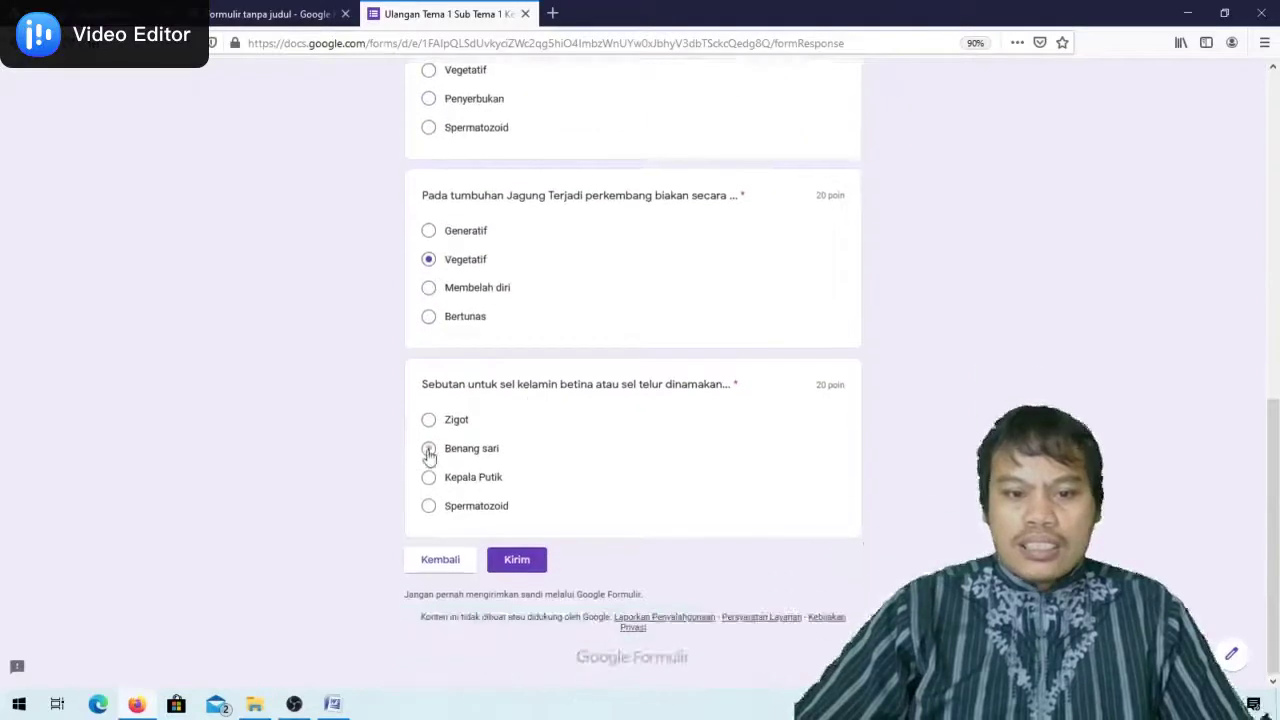
pyautogui.click(428, 452)
pyautogui.scroll(5, 451, 500)
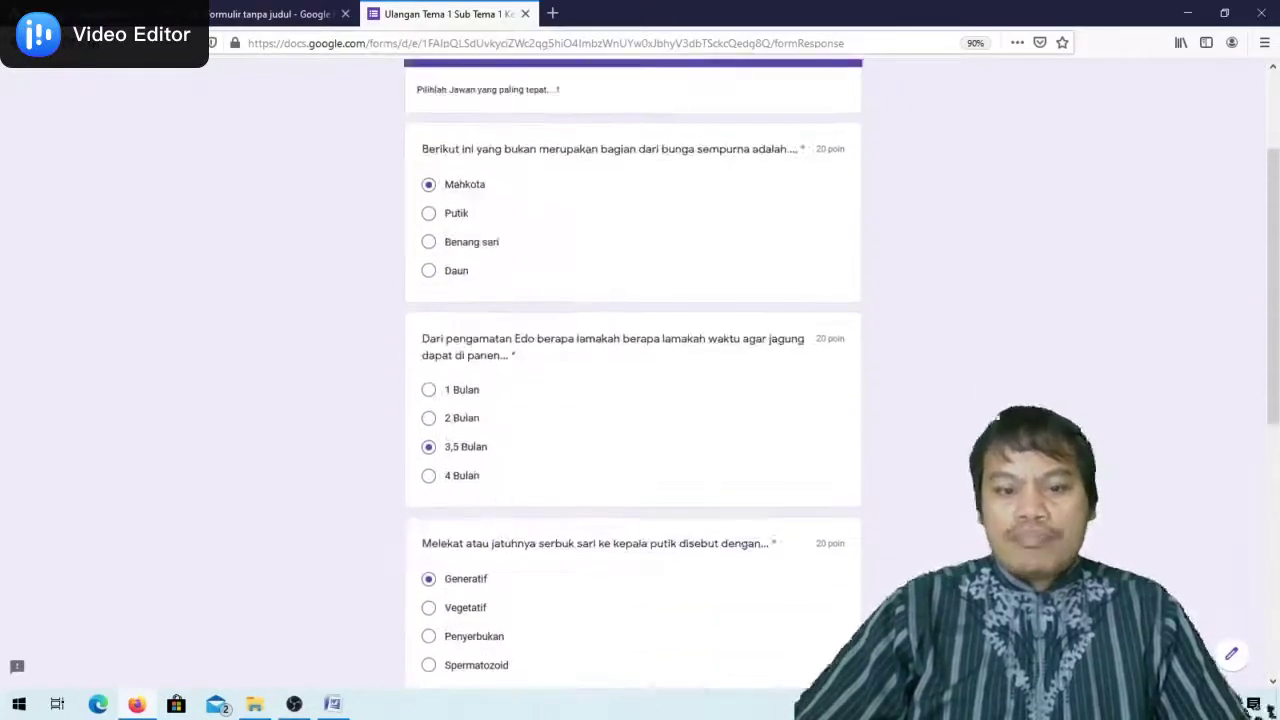
pyautogui.scroll(-7, 429, 608)
pyautogui.scroll(-3, 505, 585)
pyautogui.click(509, 566)
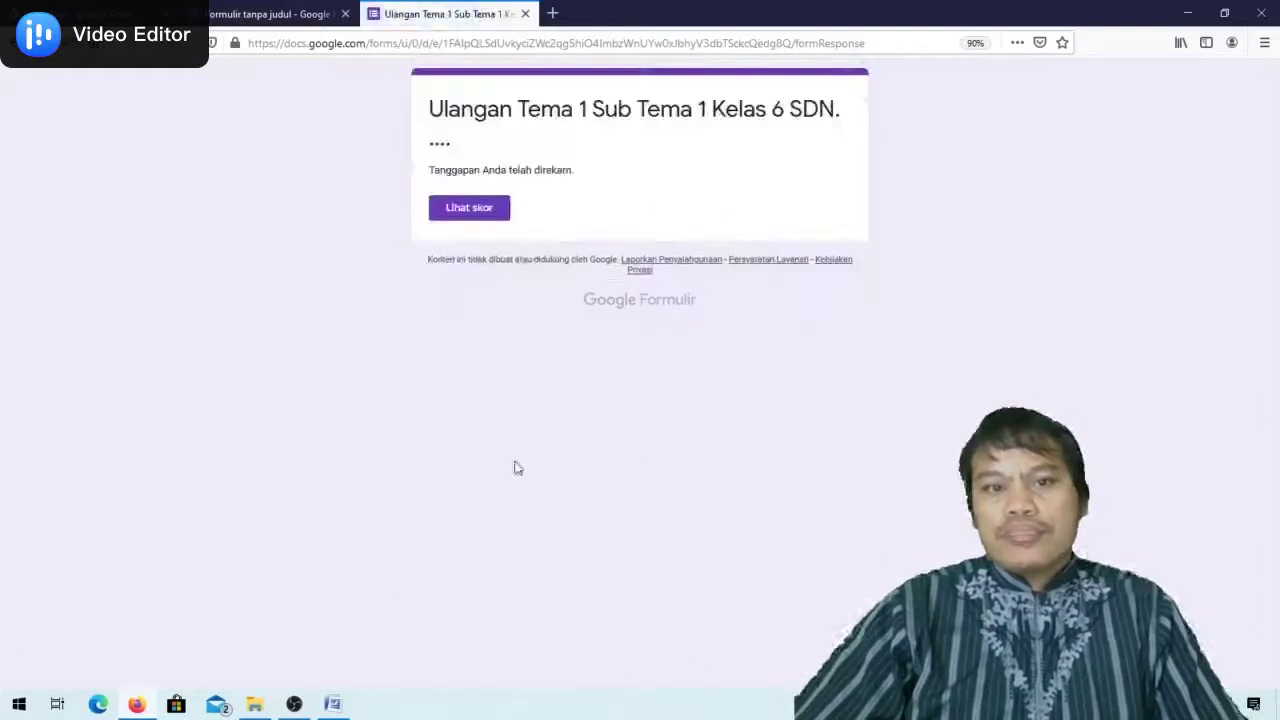
# View the 40/100 score, then close the score and response-recorded tabs
pyautogui.click(486, 209)
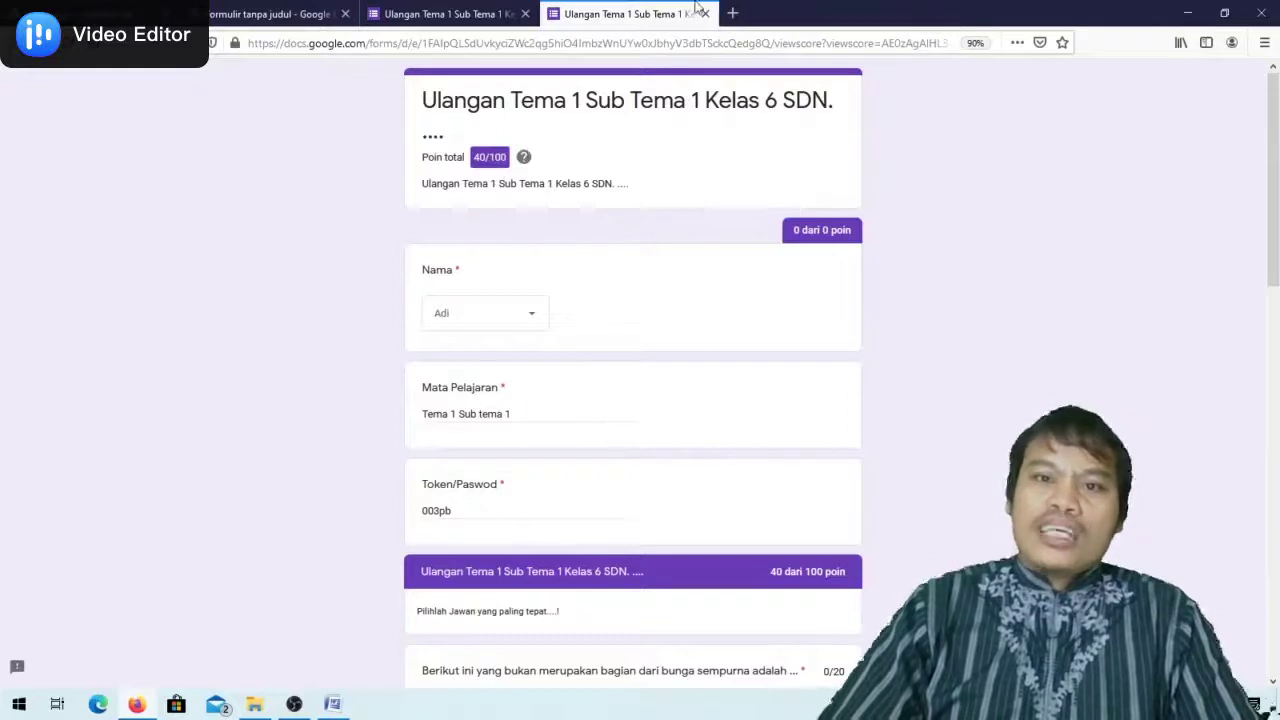
pyautogui.click(705, 14)
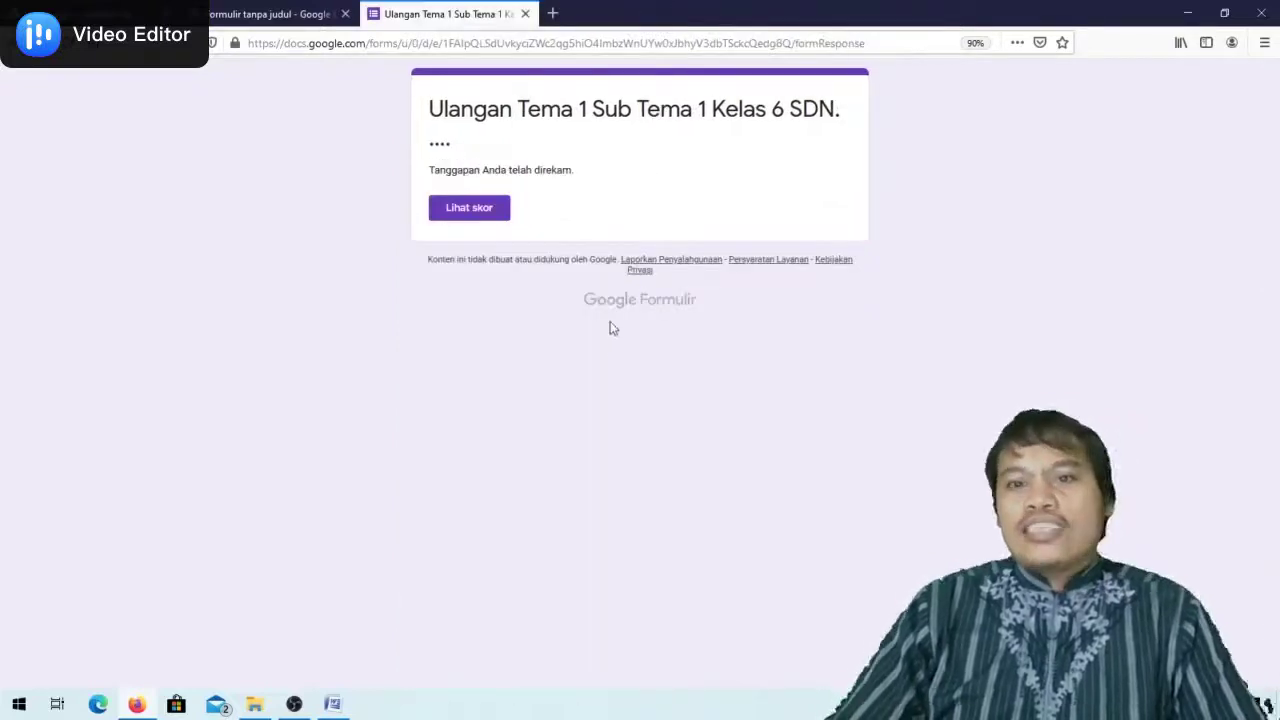
pyautogui.click(270, 14)
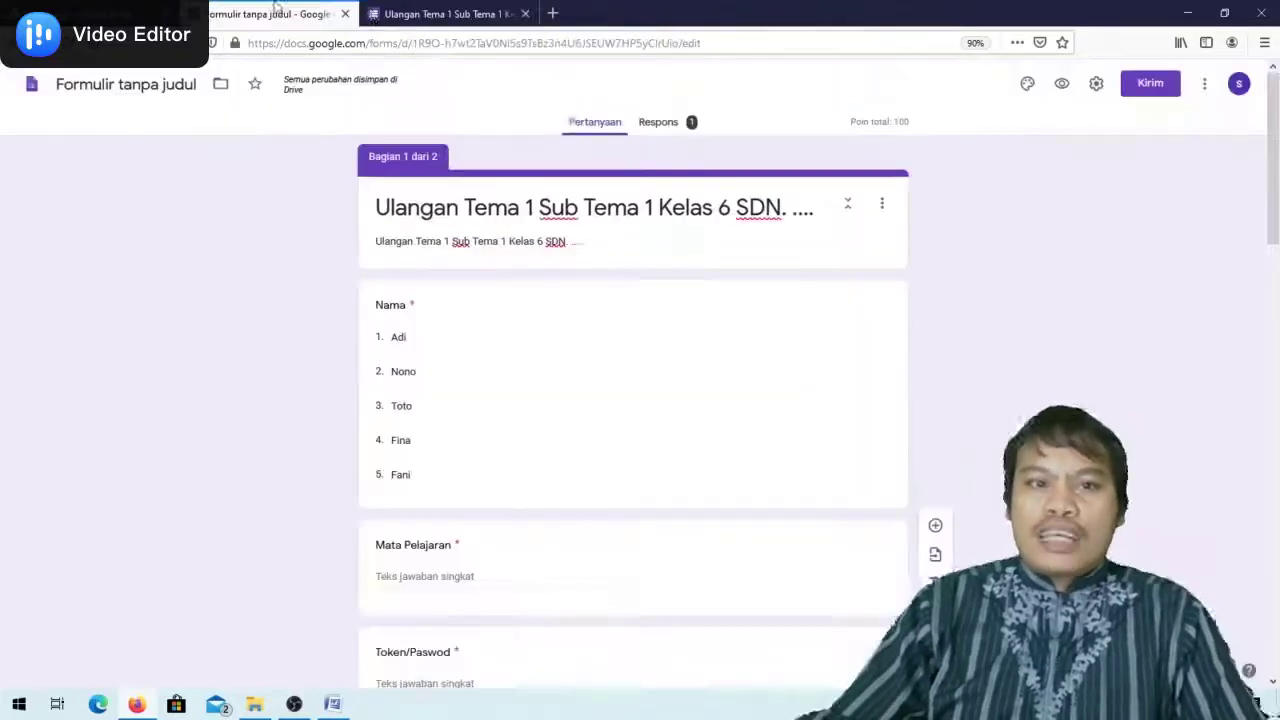
pyautogui.click(491, 14)
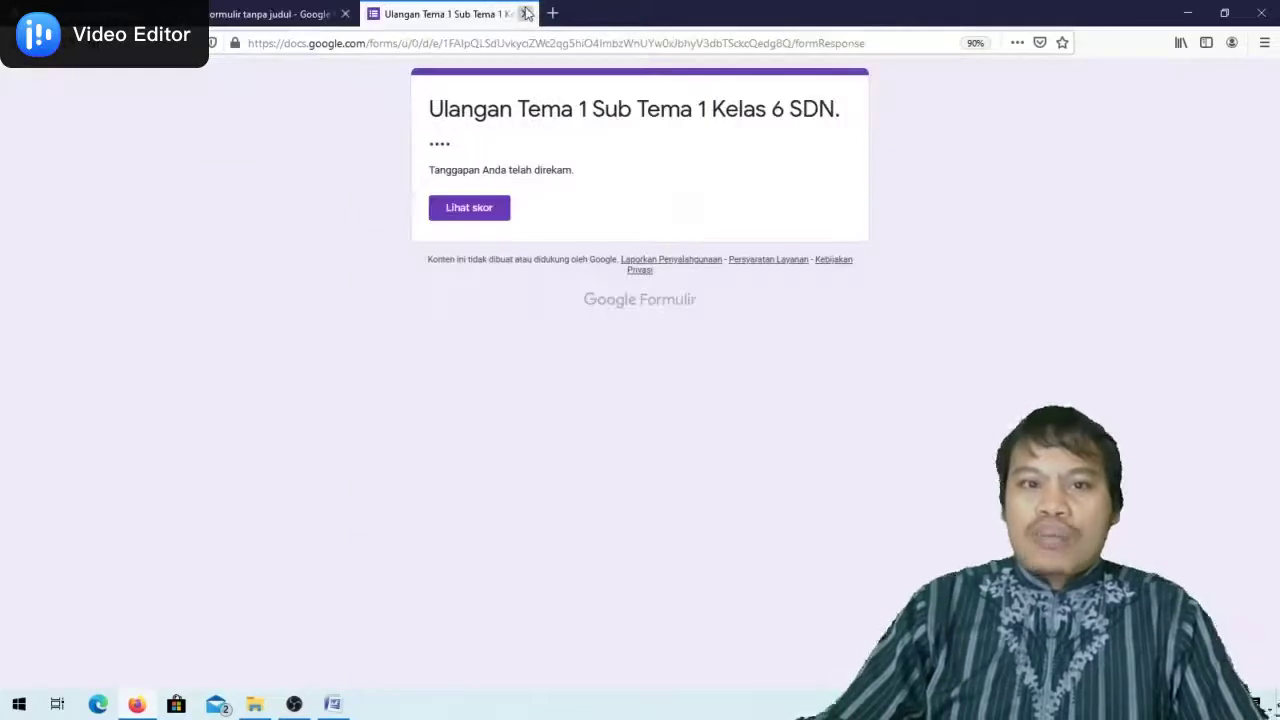
pyautogui.click(525, 13)
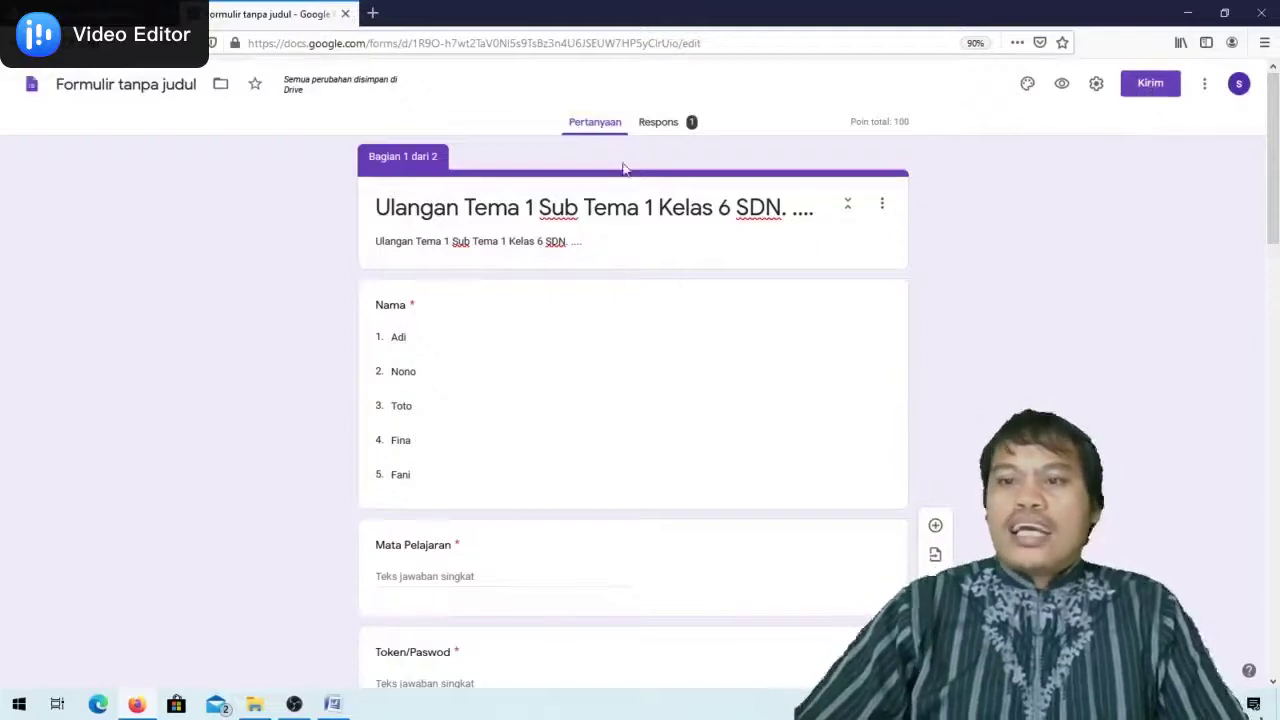
# Copy the quiz's shortened forms.gle link and open a new blank tab
pyautogui.click(1152, 85)
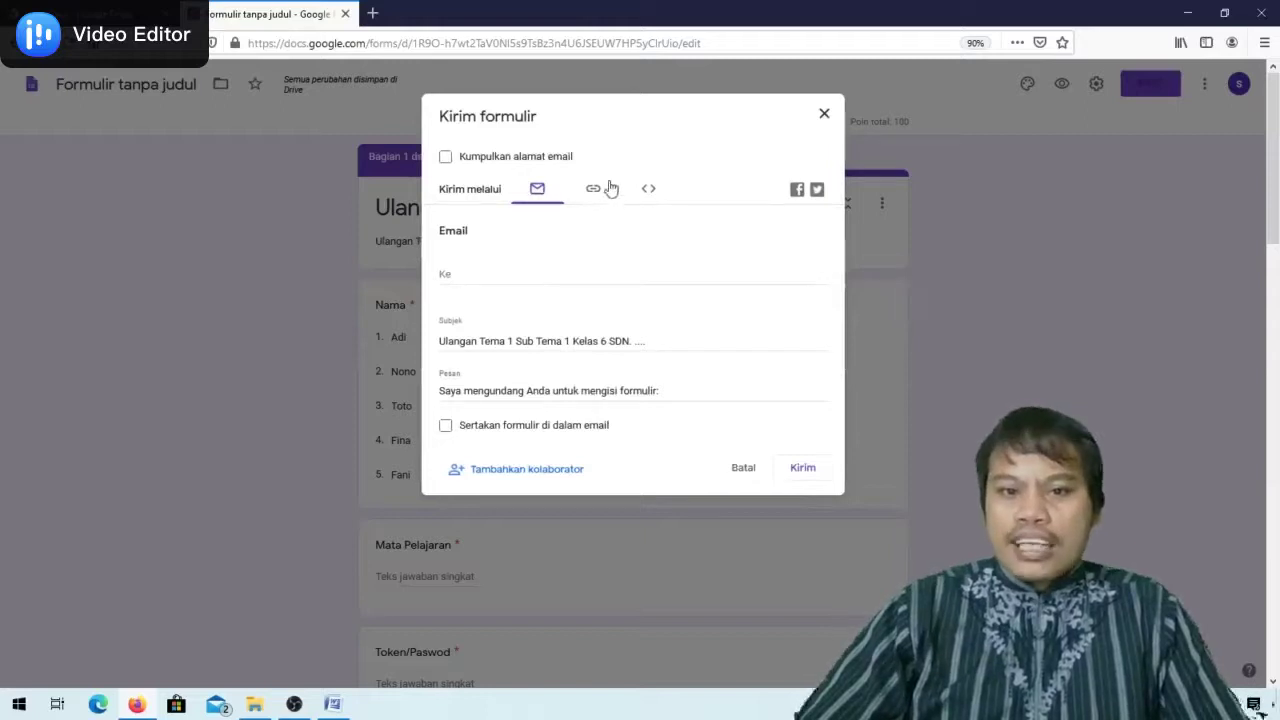
pyautogui.click(824, 113)
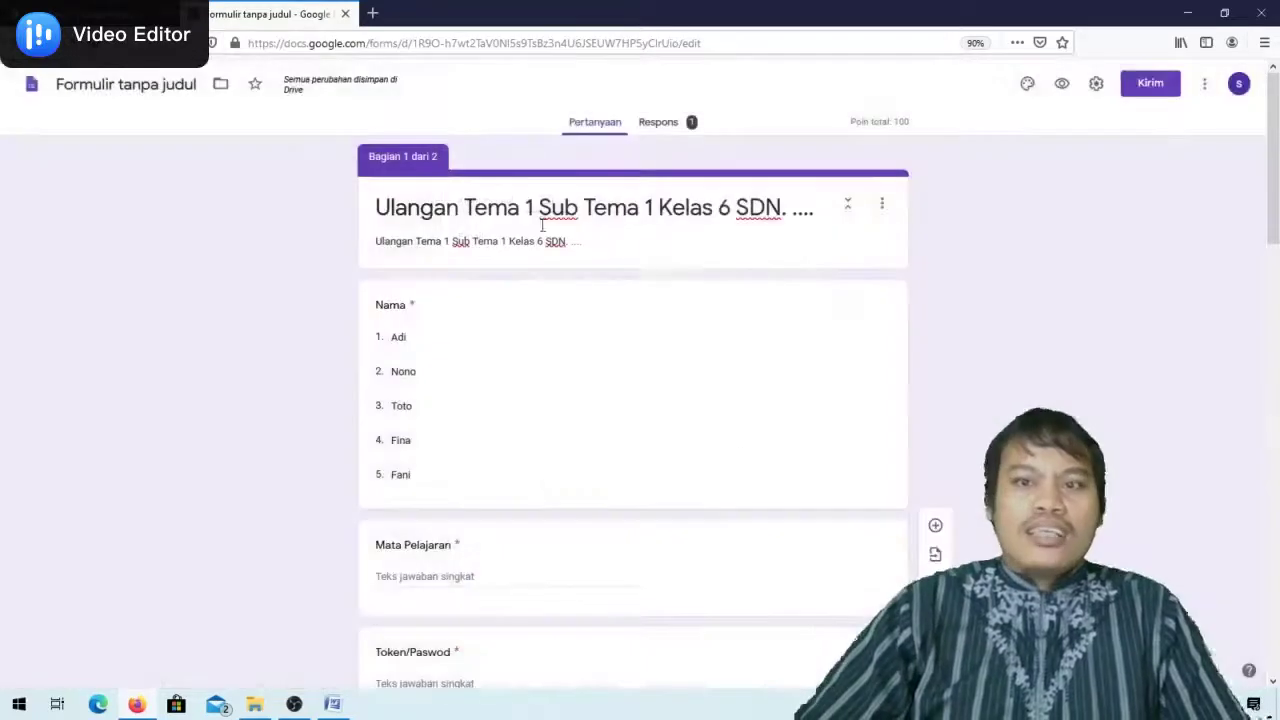
pyautogui.click(1165, 88)
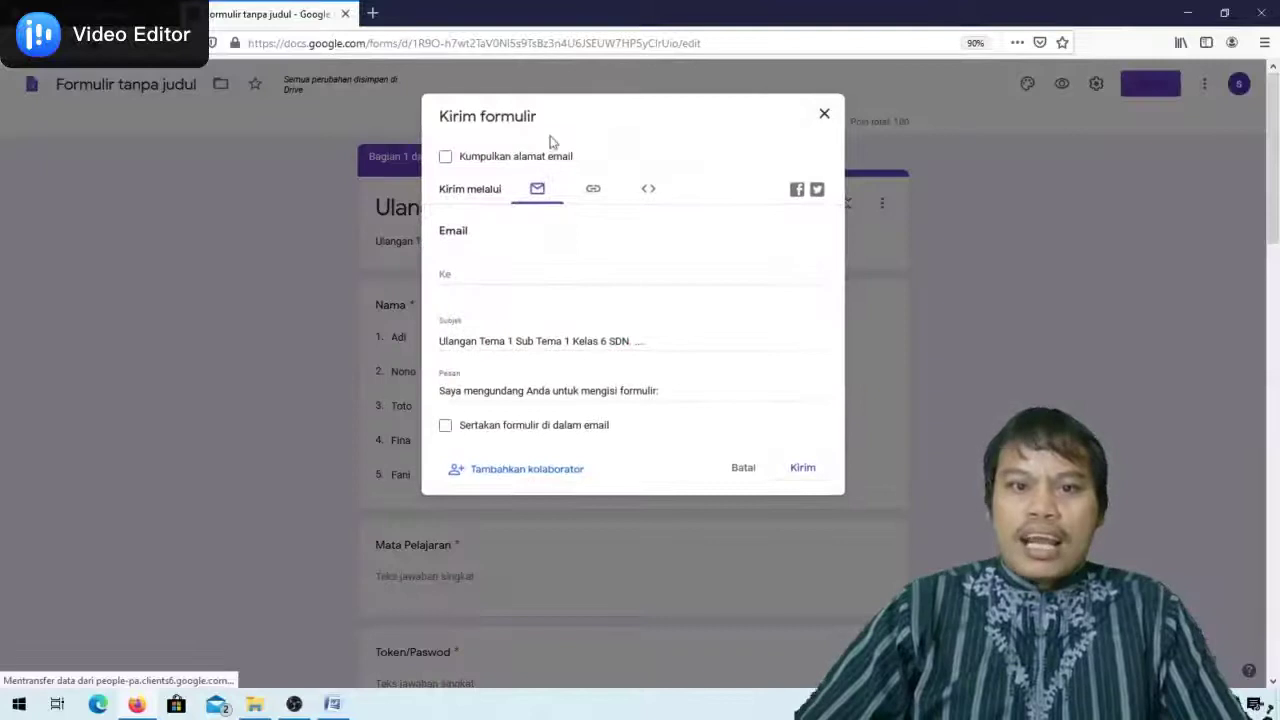
pyautogui.click(597, 192)
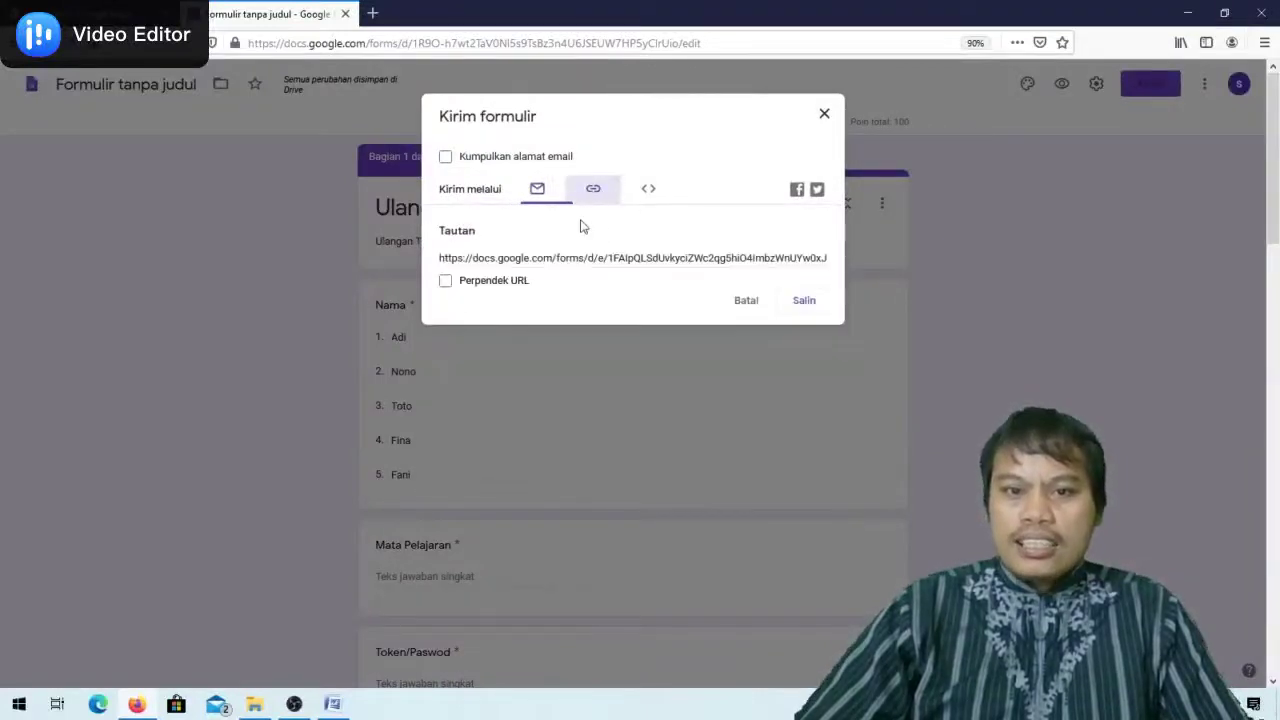
pyautogui.click(445, 282)
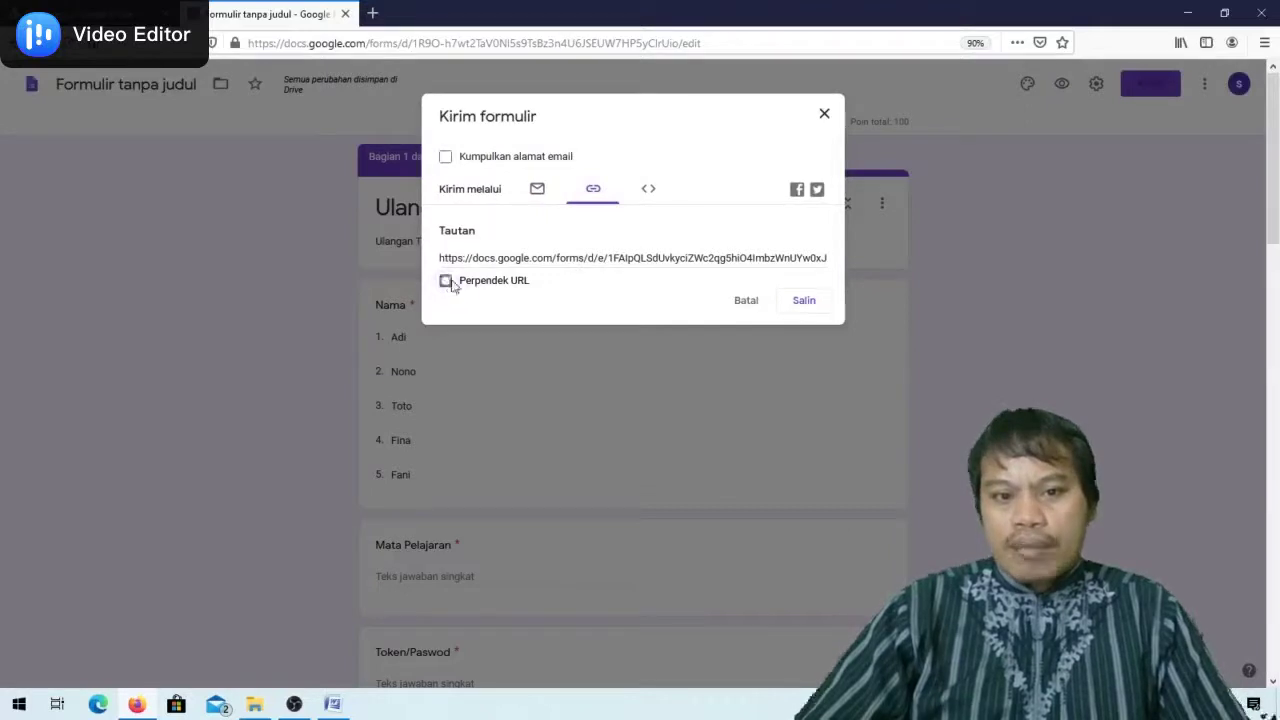
pyautogui.click(814, 309)
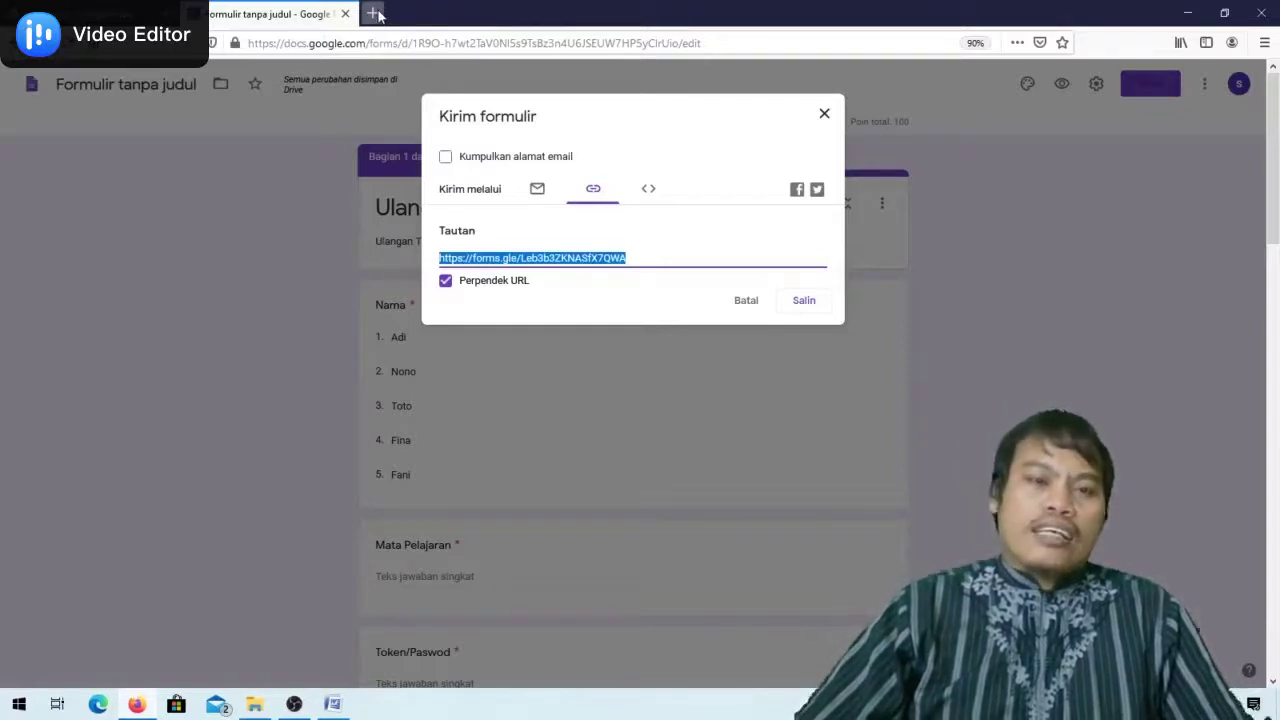
pyautogui.click(372, 10)
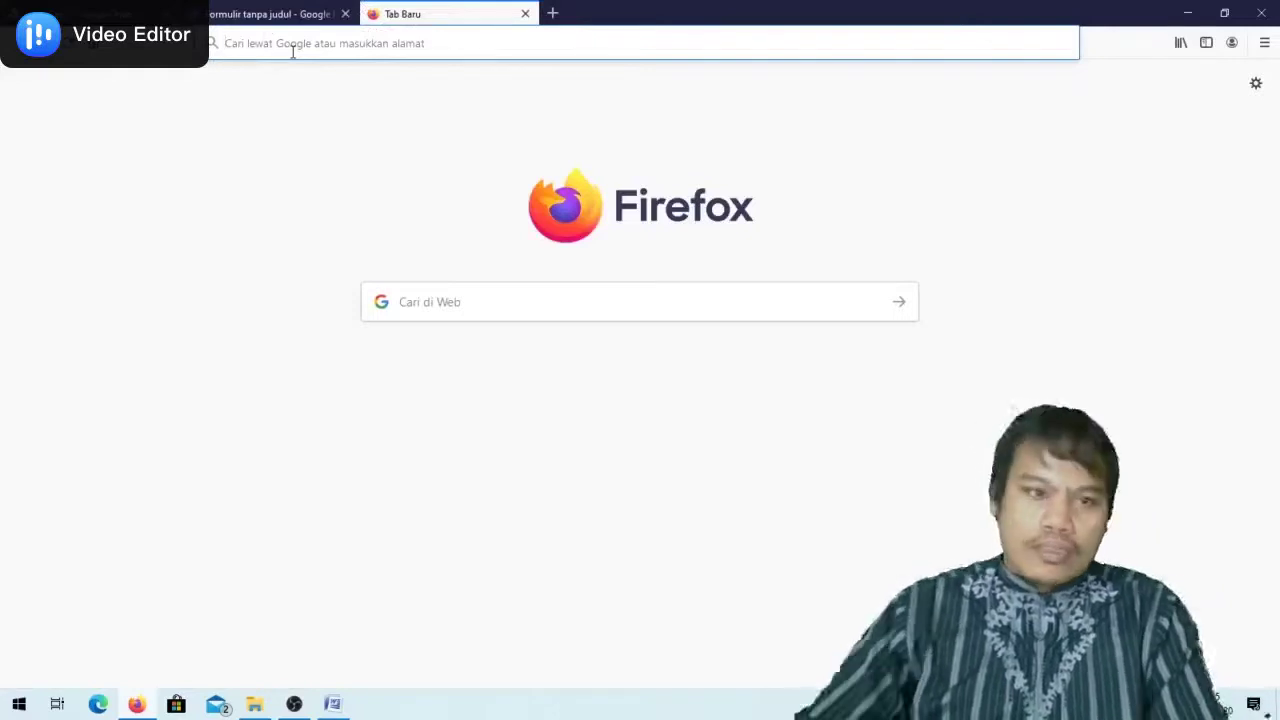
# Open web.whatsapp.com and dismiss the low phone battery warning
pyautogui.click(293, 52)
pyautogui.click(265, 112)
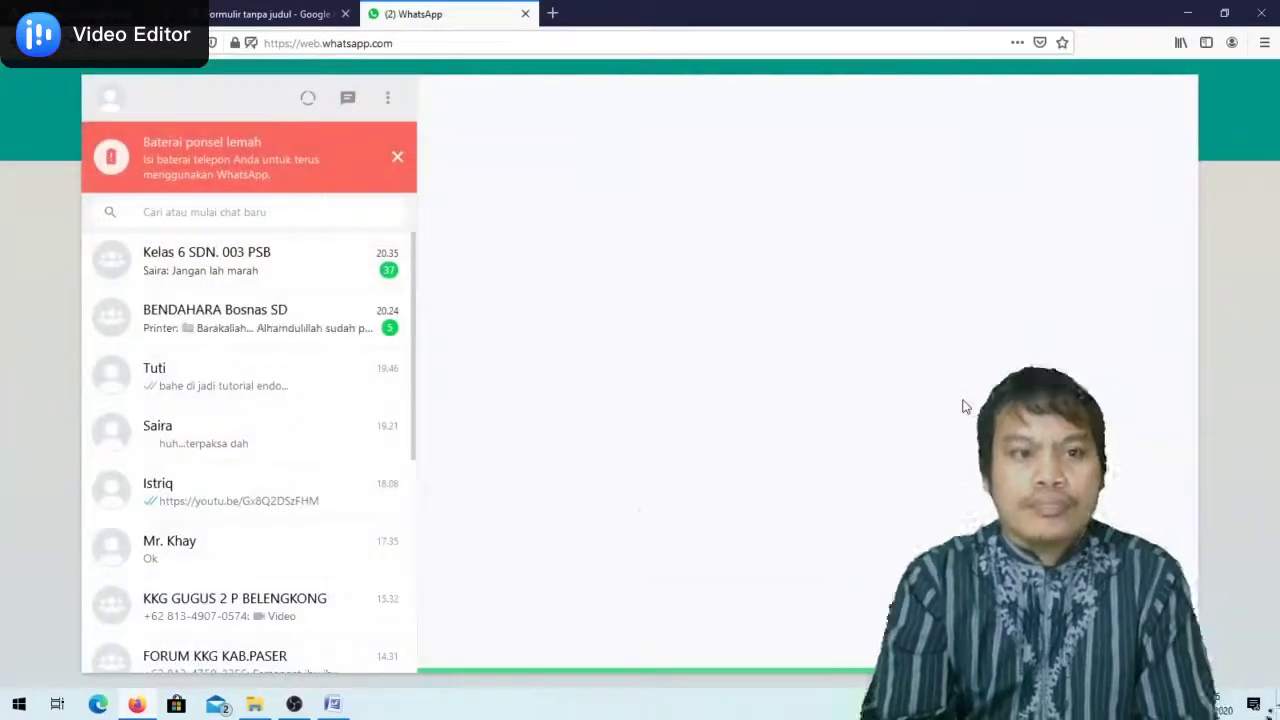
pyautogui.click(398, 158)
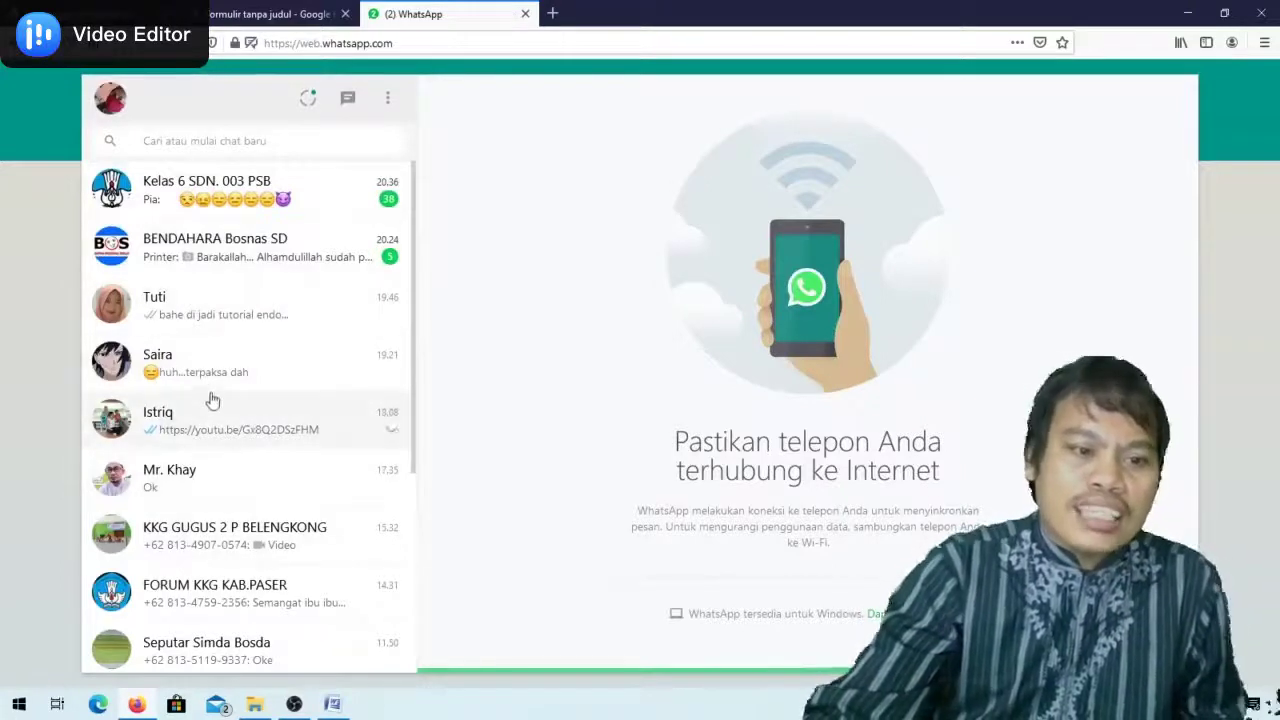
# Paste and send the shortened quiz link in a contact's chat
pyautogui.scroll(-2, 175, 352)
pyautogui.scroll(-4, 209, 263)
pyautogui.scroll(5, 209, 263)
pyautogui.scroll(-7, 212, 264)
pyautogui.scroll(6, 212, 265)
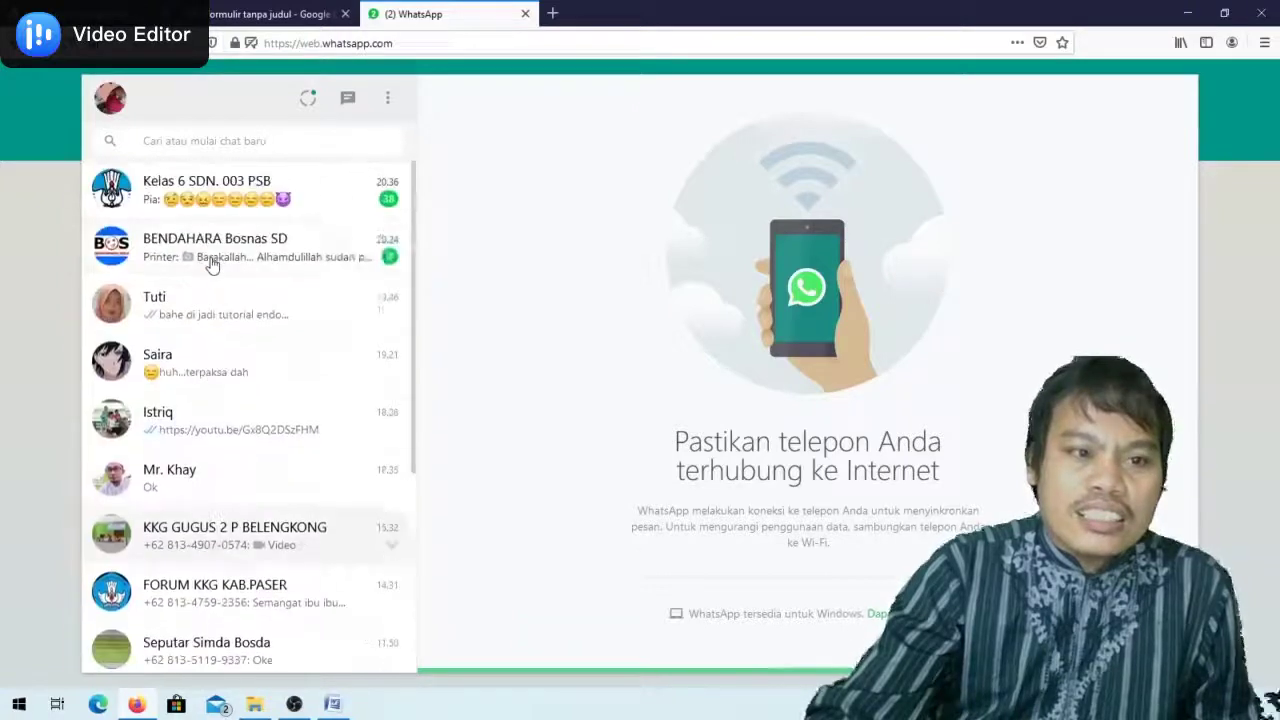
pyautogui.click(186, 356)
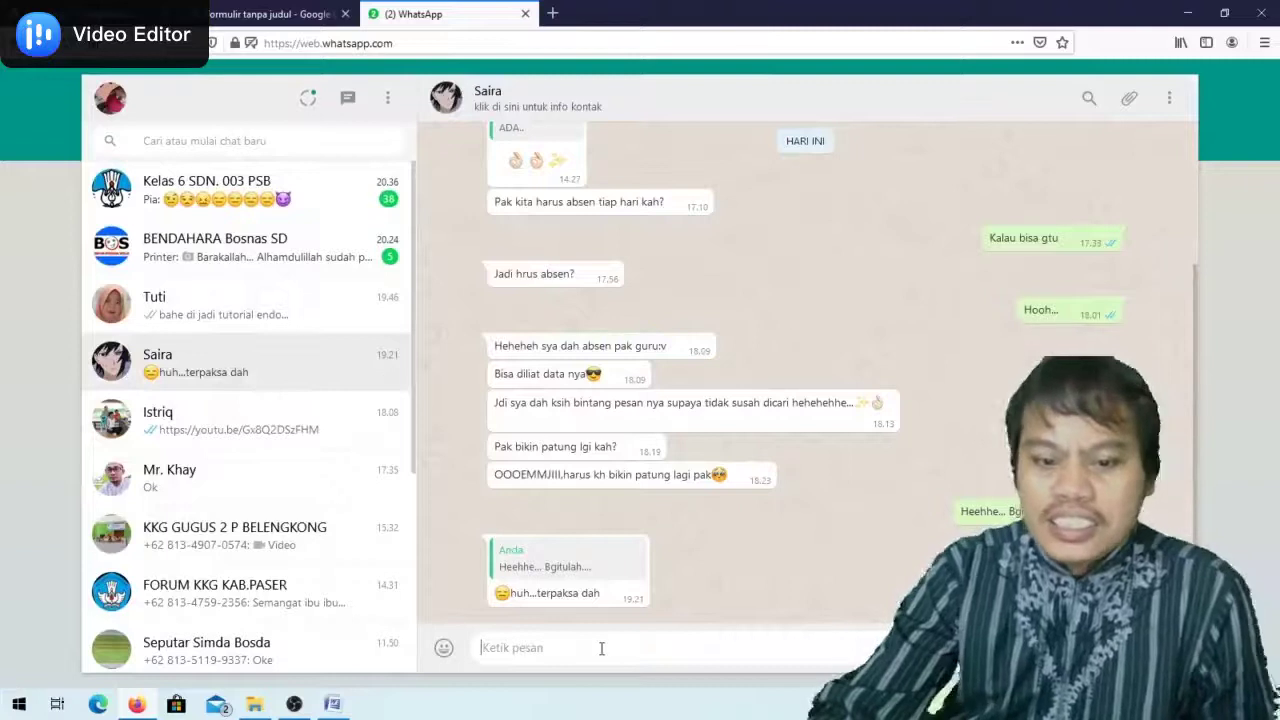
pyautogui.write('https://forms.gle/Leb3b3ZKNASfX7QWA')
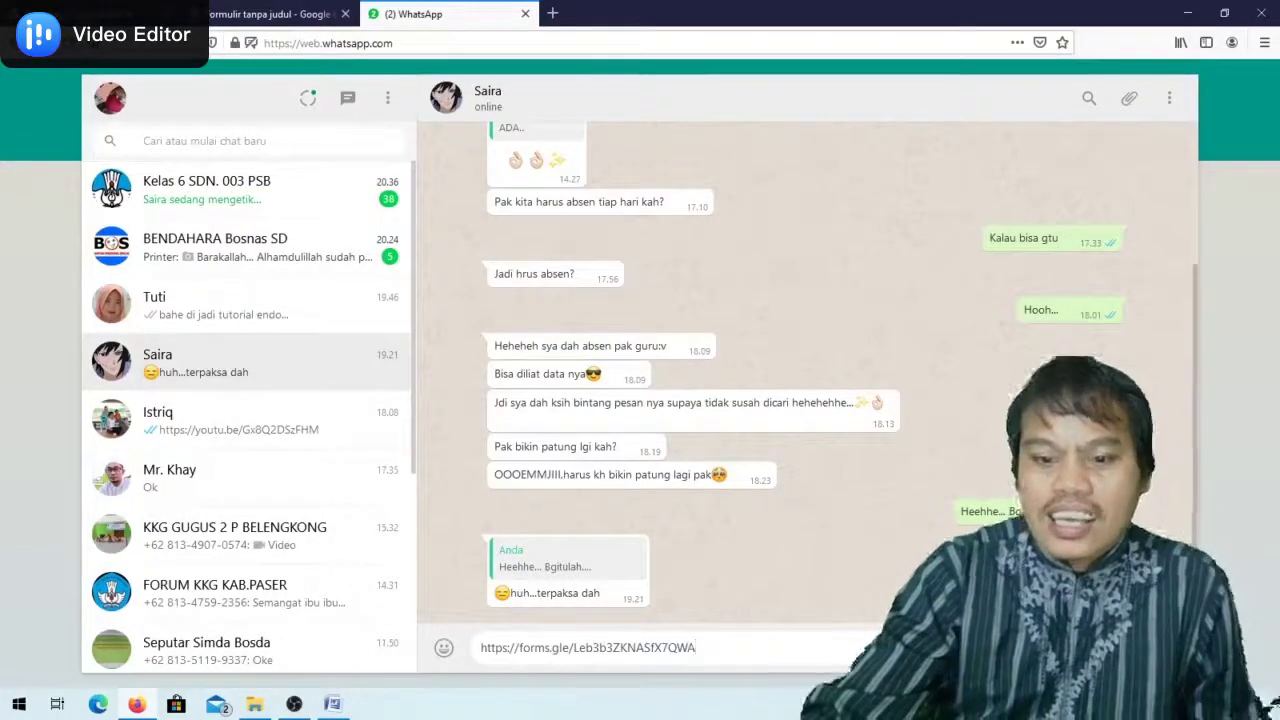
pyautogui.press('Return')
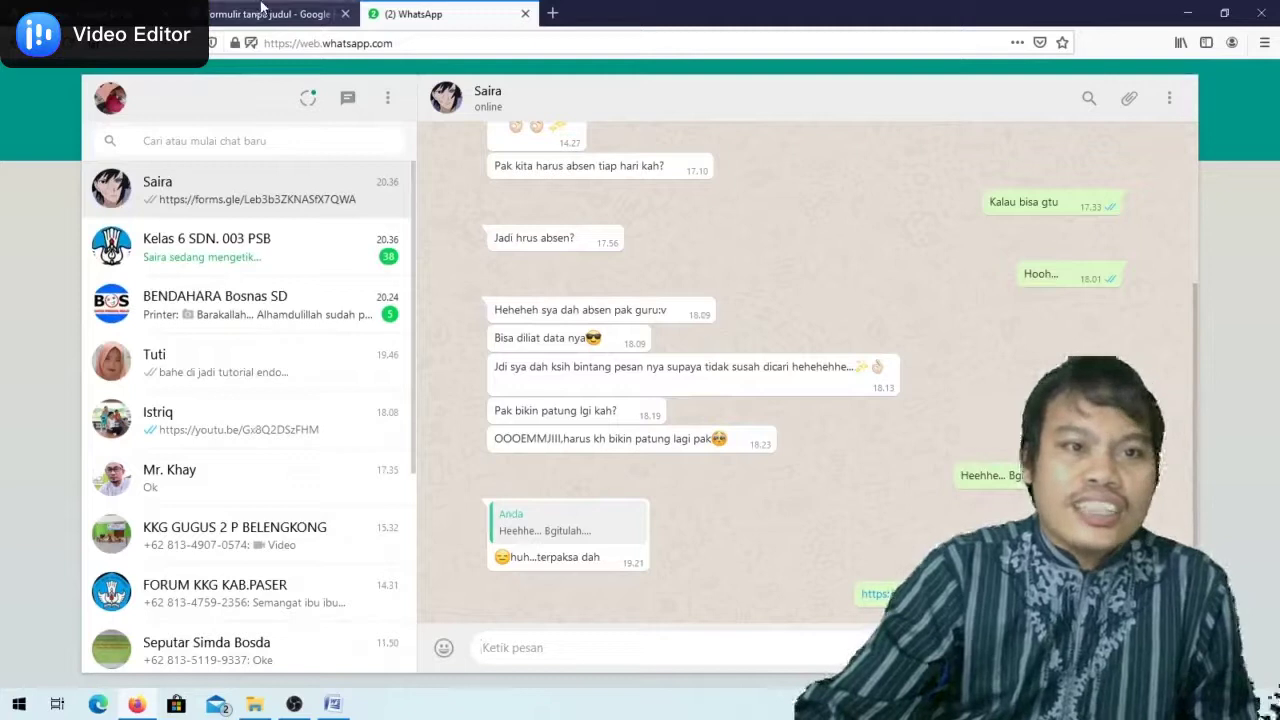
pyautogui.click(262, 12)
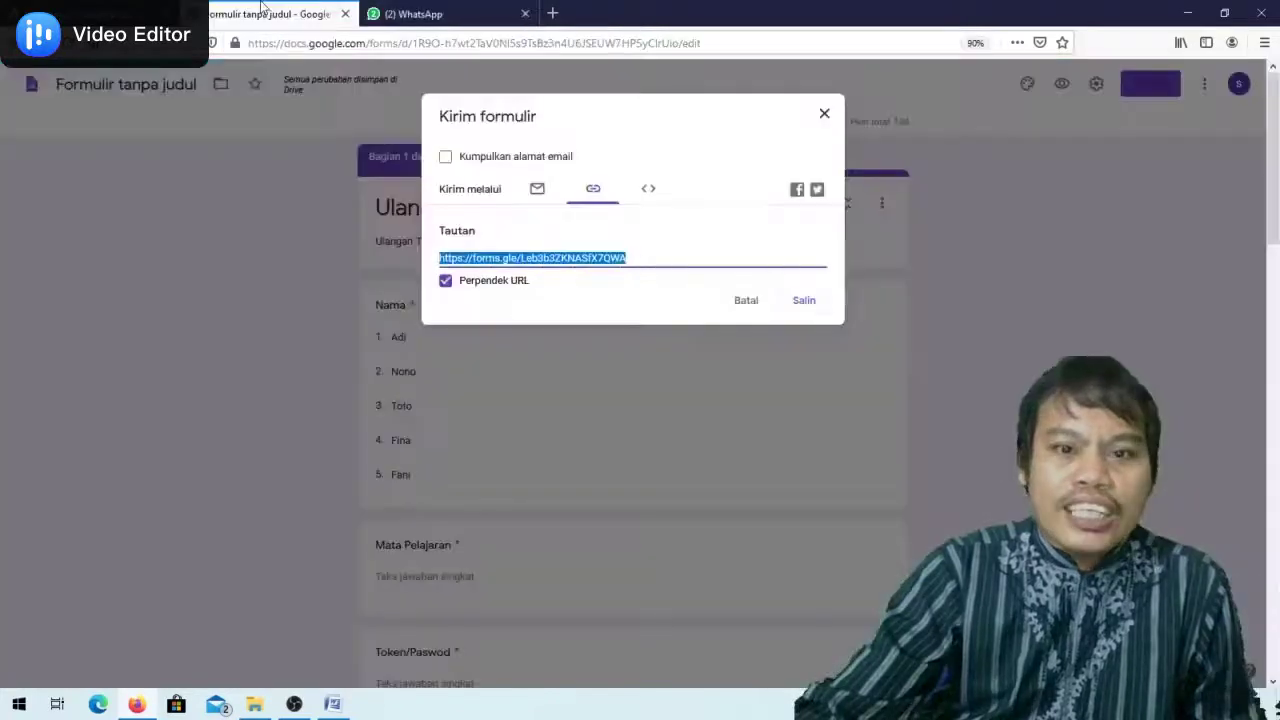
# Close the Kirim formulir send dialog
pyautogui.click(826, 115)
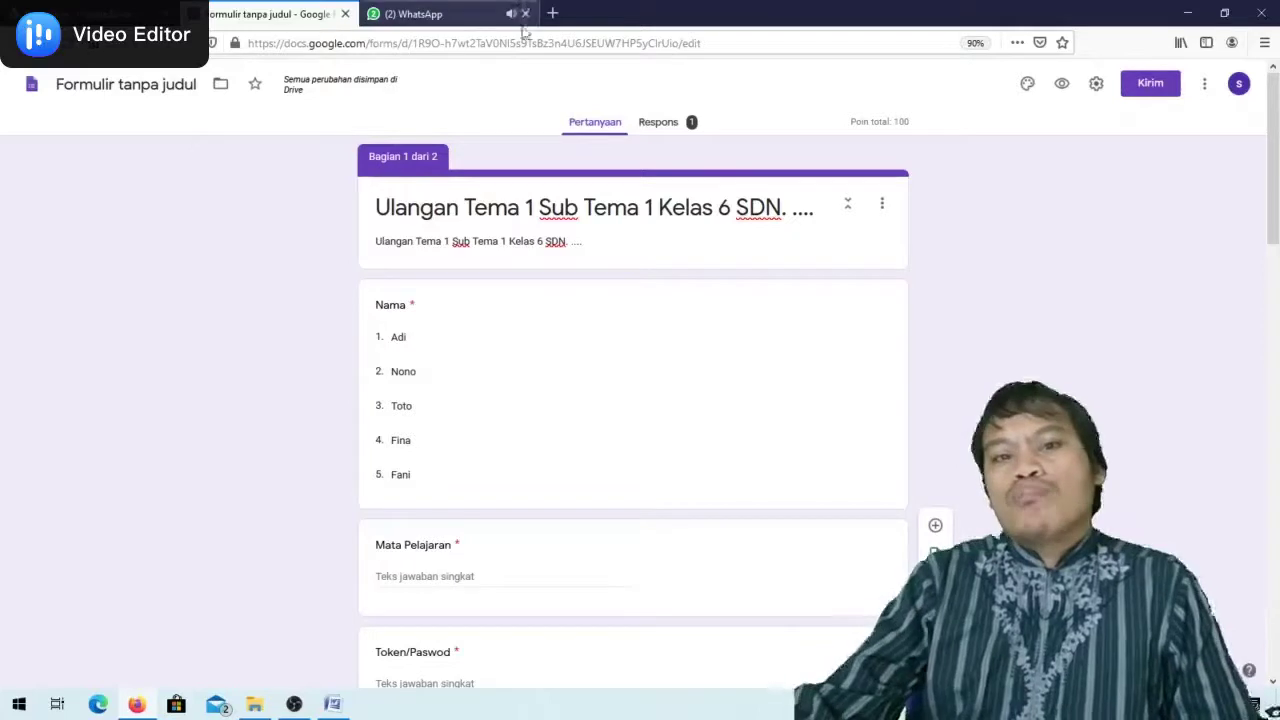
# Show the Respons summary: 1 response with average and median 40/100
pyautogui.click(658, 123)
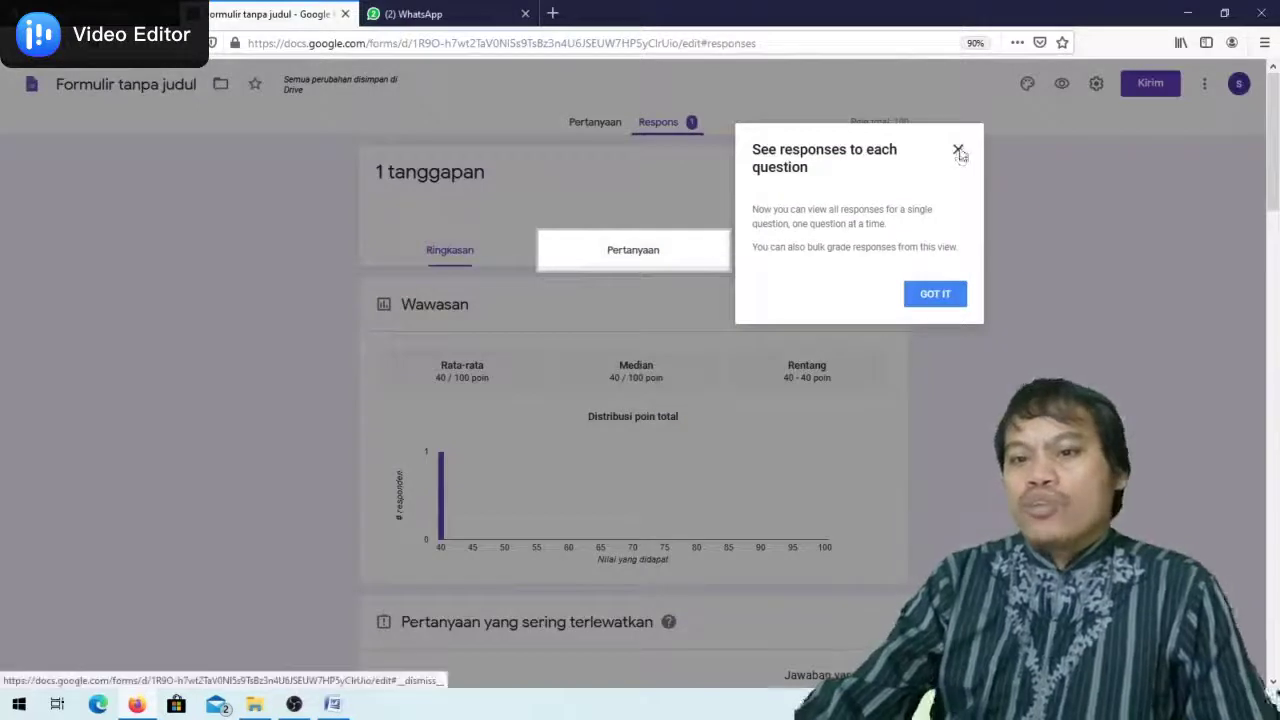
pyautogui.click(958, 151)
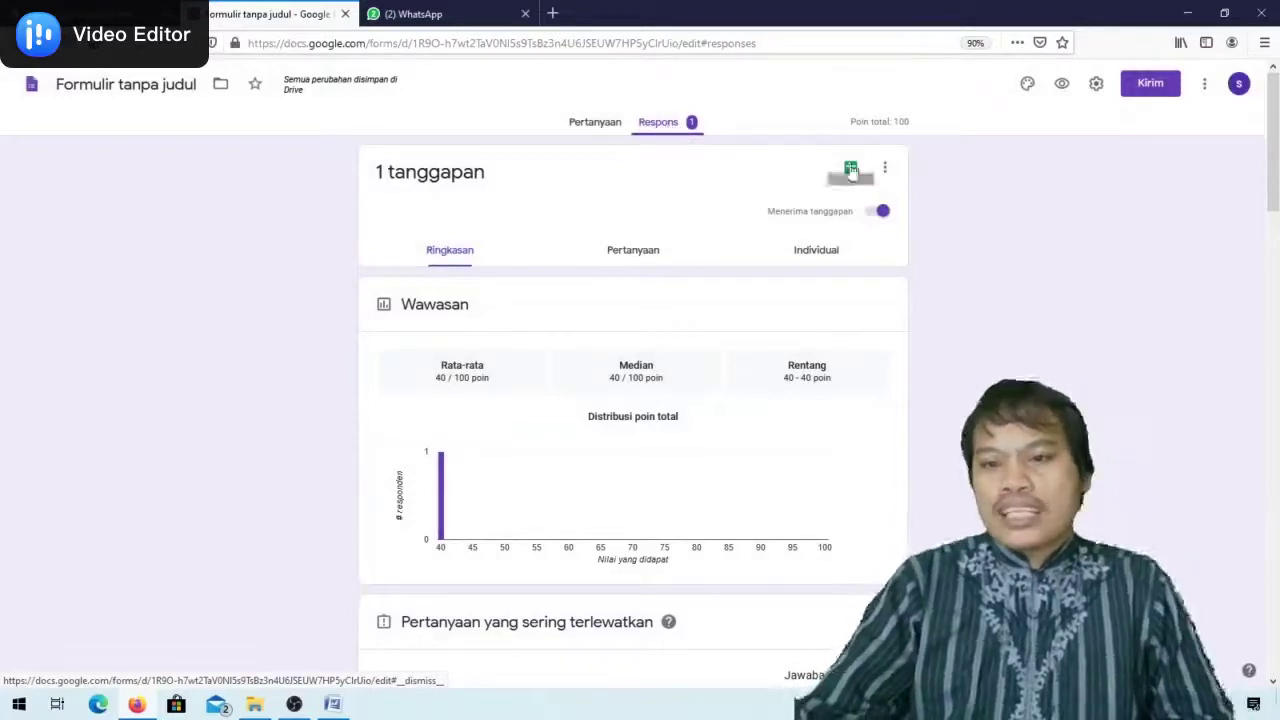
pyautogui.click(884, 169)
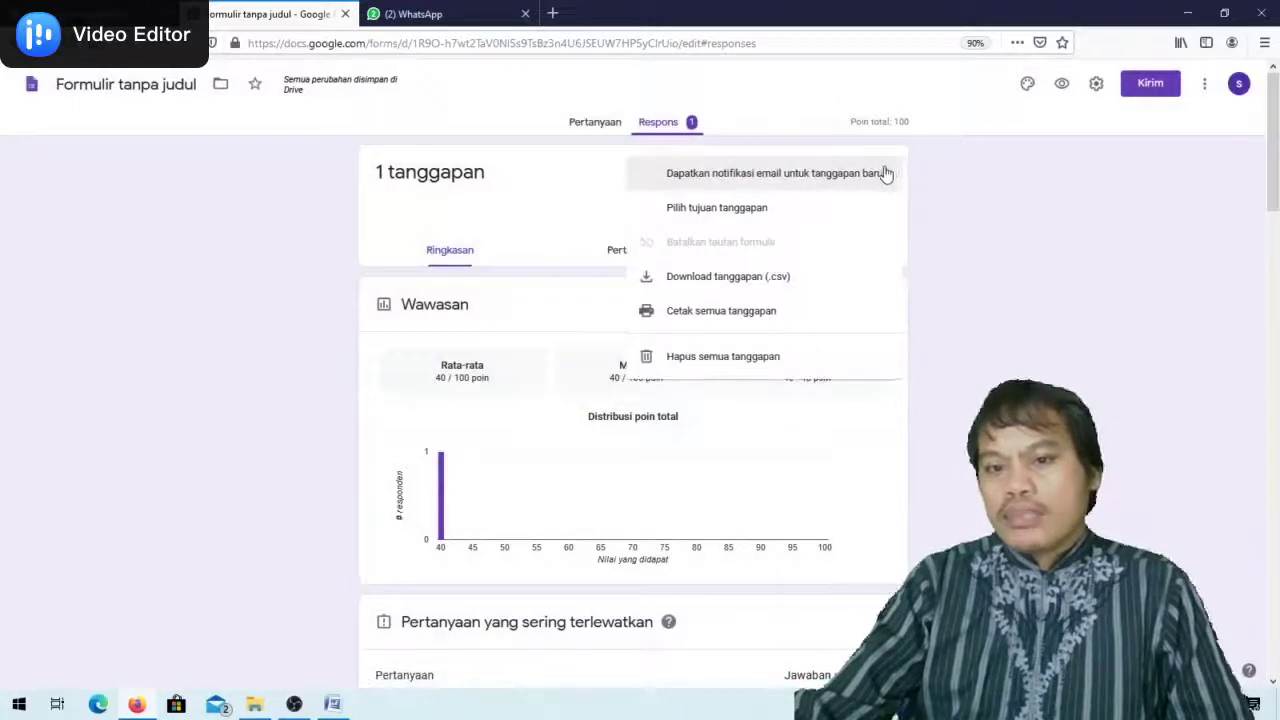
pyautogui.click(686, 132)
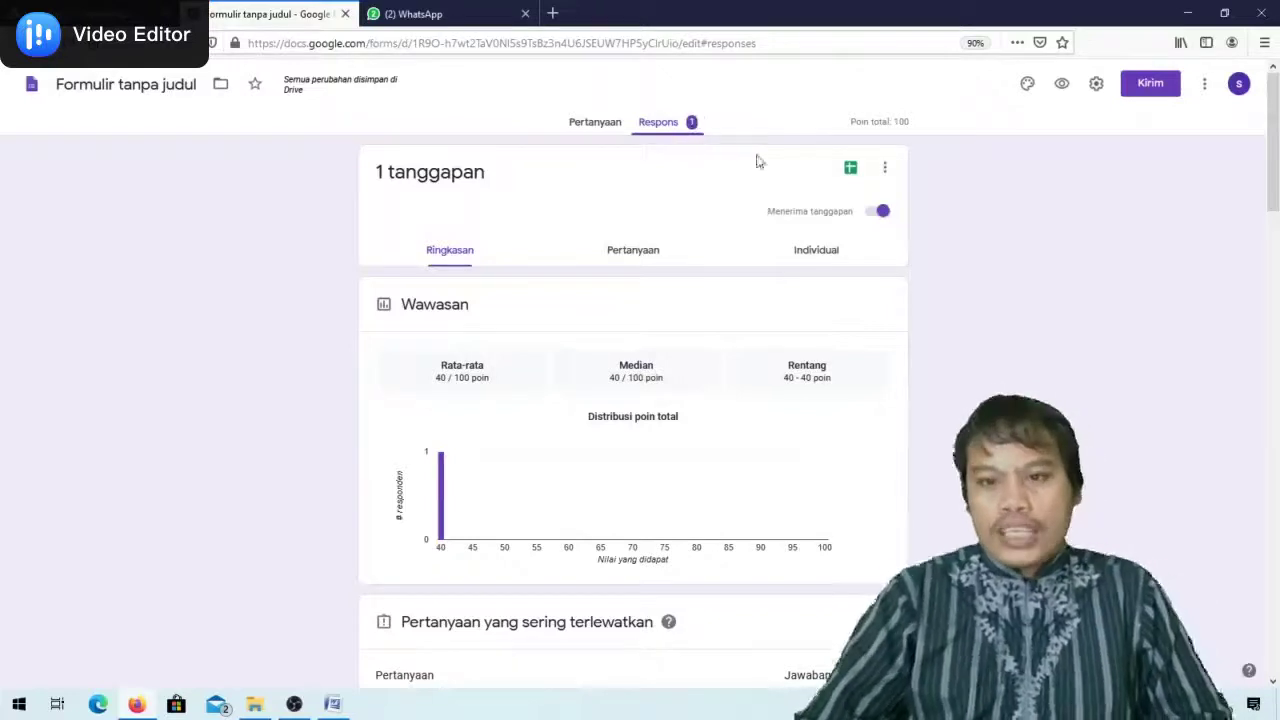
# Link responses to a new Sheets spreadsheet named 'Jawaban Ulangan 1'
pyautogui.click(851, 170)
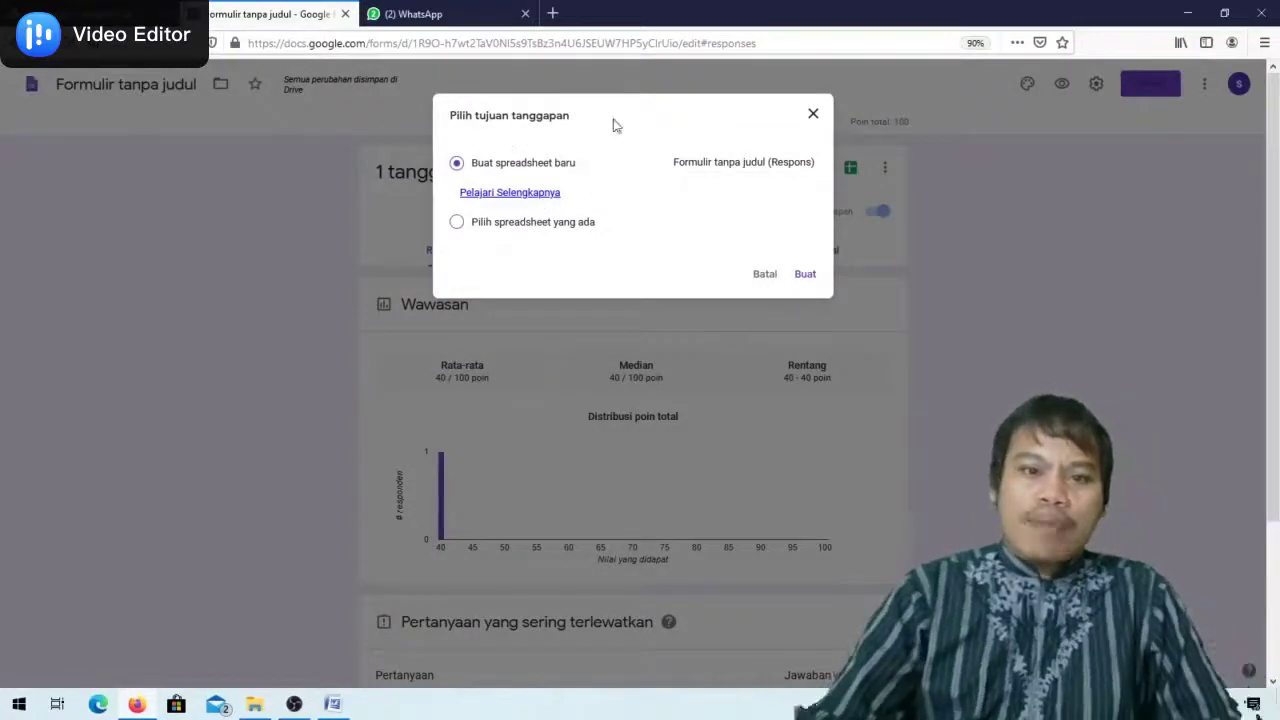
pyautogui.click(676, 162)
pyautogui.hotkey('ctrl', 'a')
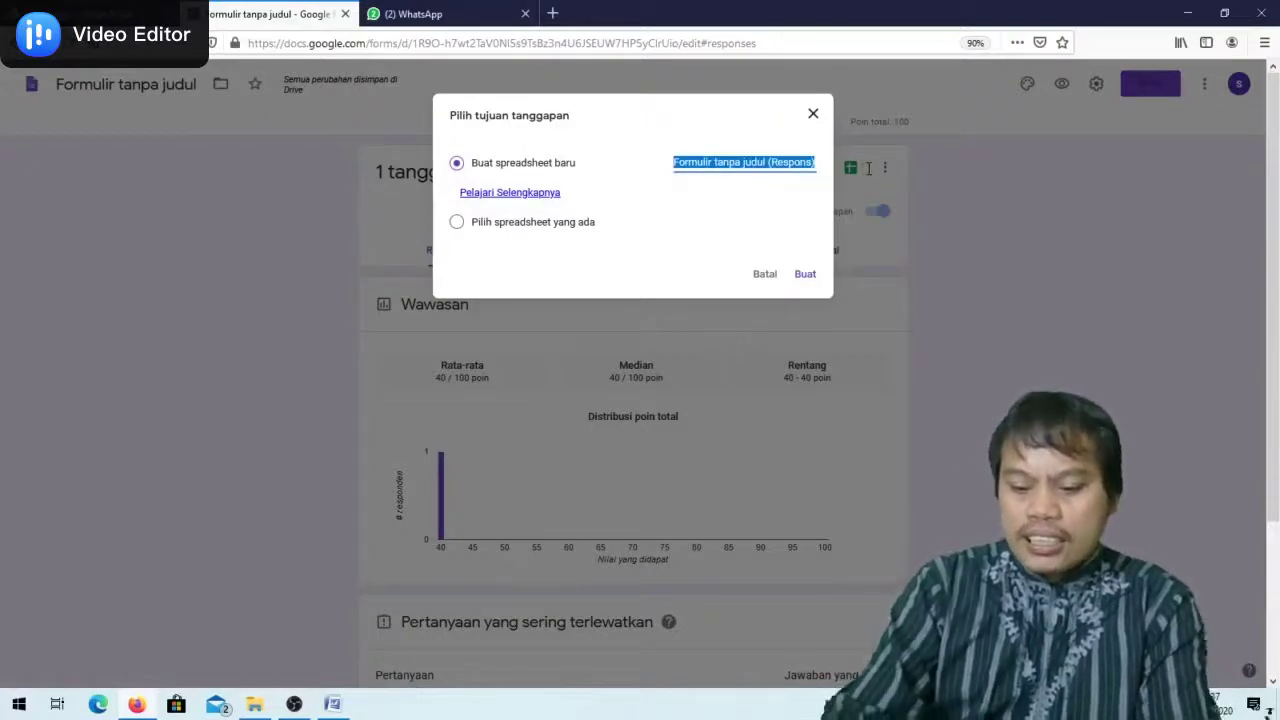
pyautogui.write('Jawaban U')
pyautogui.press('BackSpace')
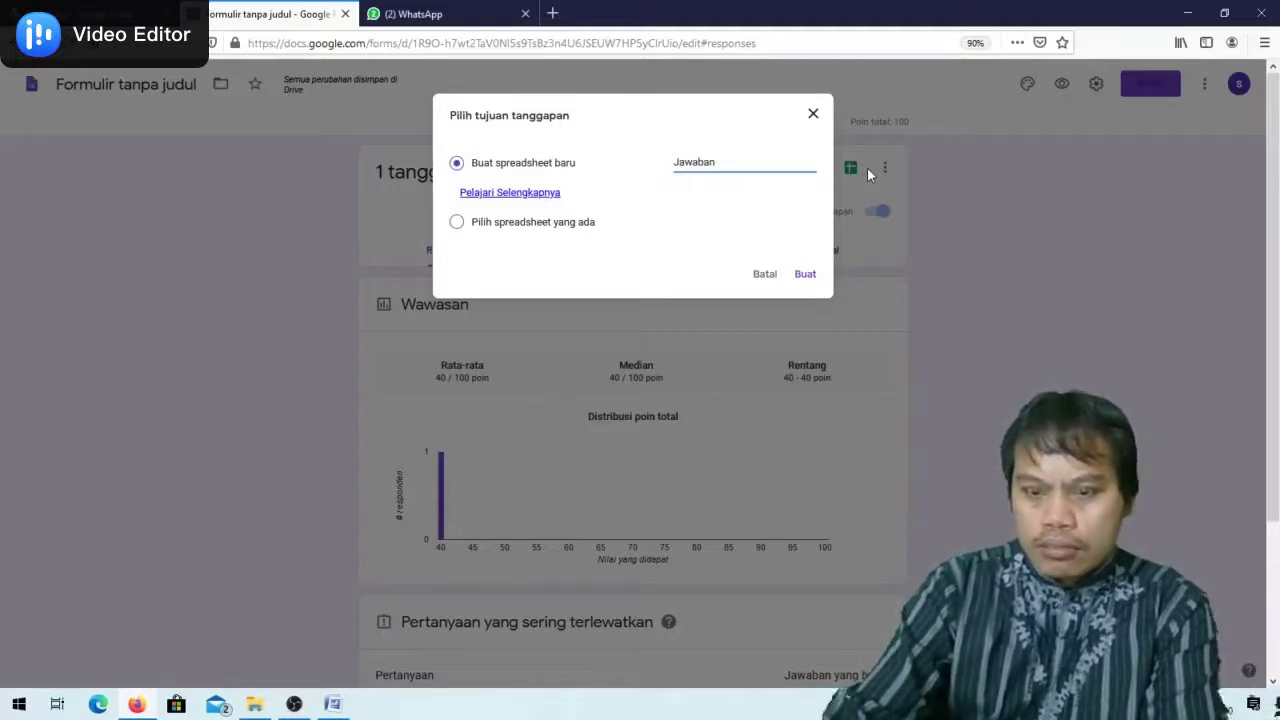
pyautogui.write('Ul;ang')
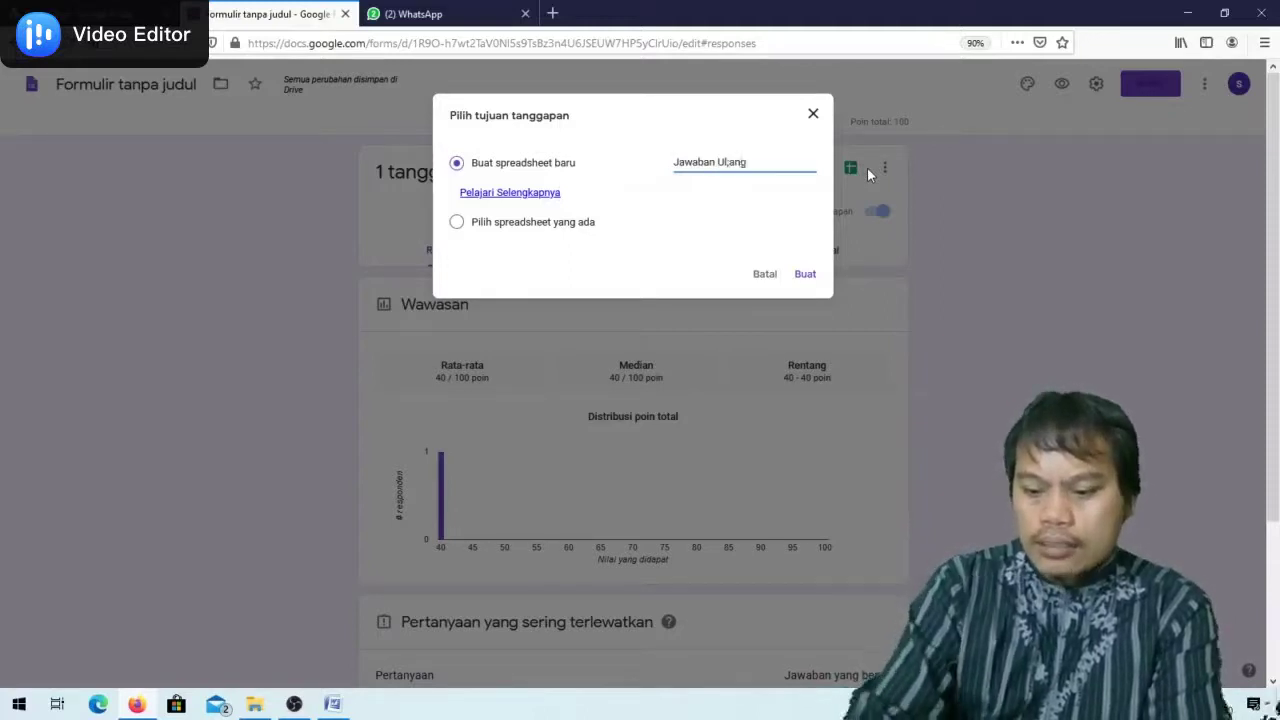
pyautogui.write('an 1')
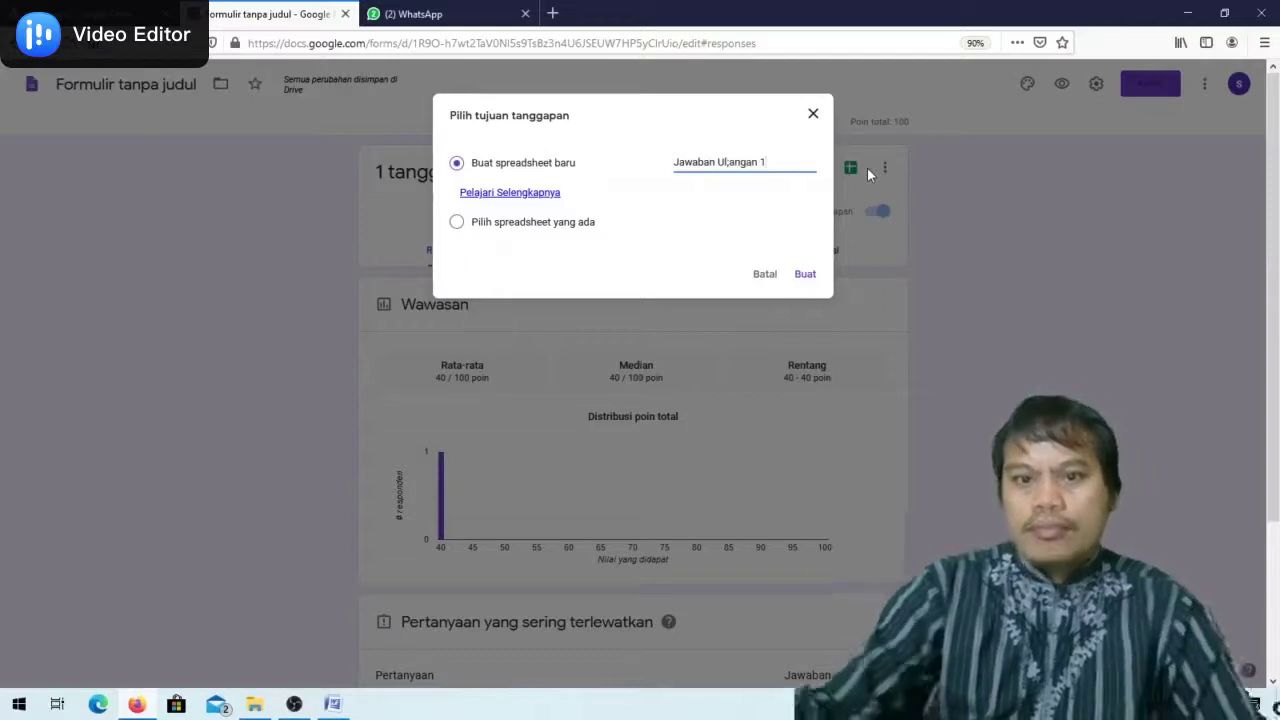
pyautogui.click(806, 275)
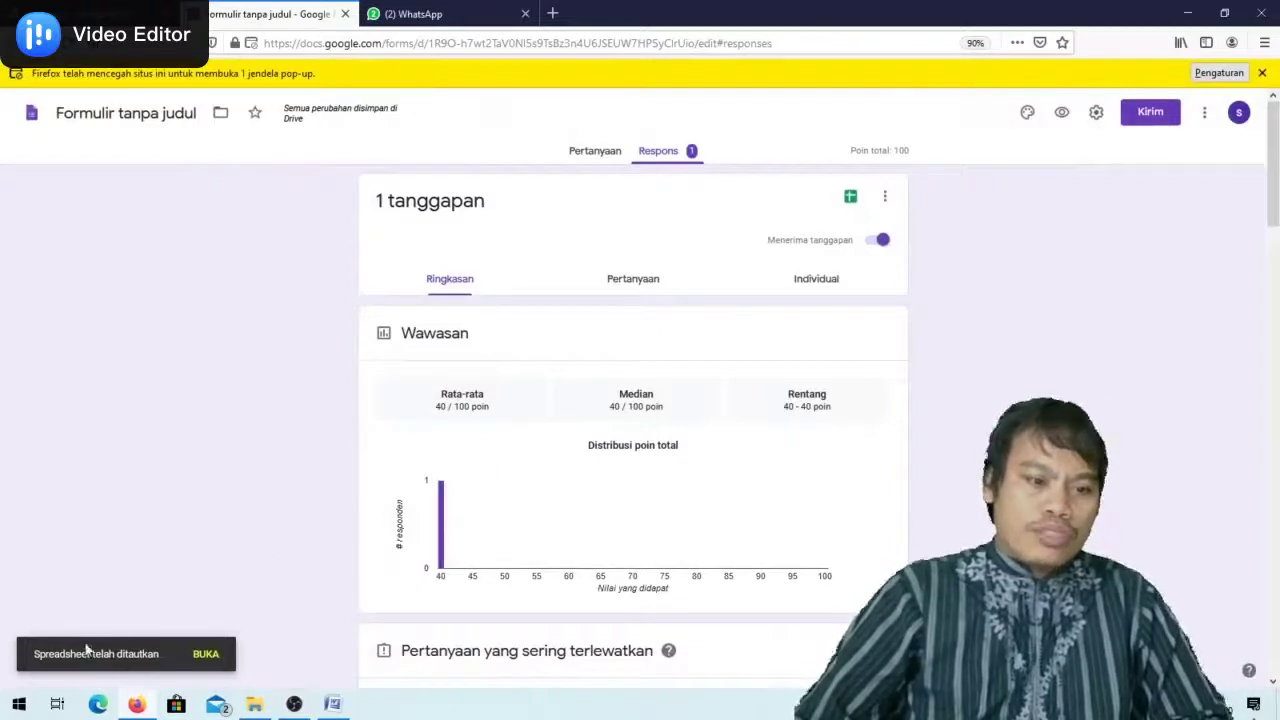
# Open the linked Jawaban Ulangan 1 response spreadsheet and dismiss the cell edit history tip
pyautogui.click(206, 655)
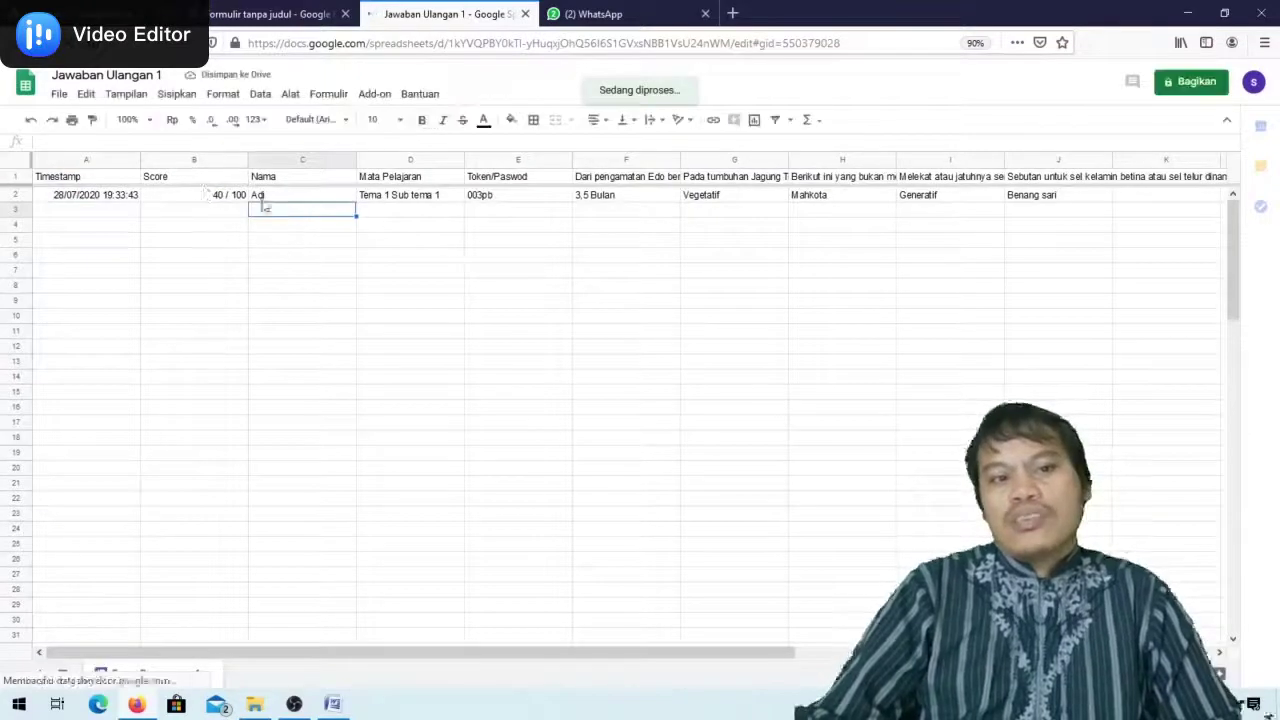
pyautogui.click(225, 204)
pyautogui.click(257, 212)
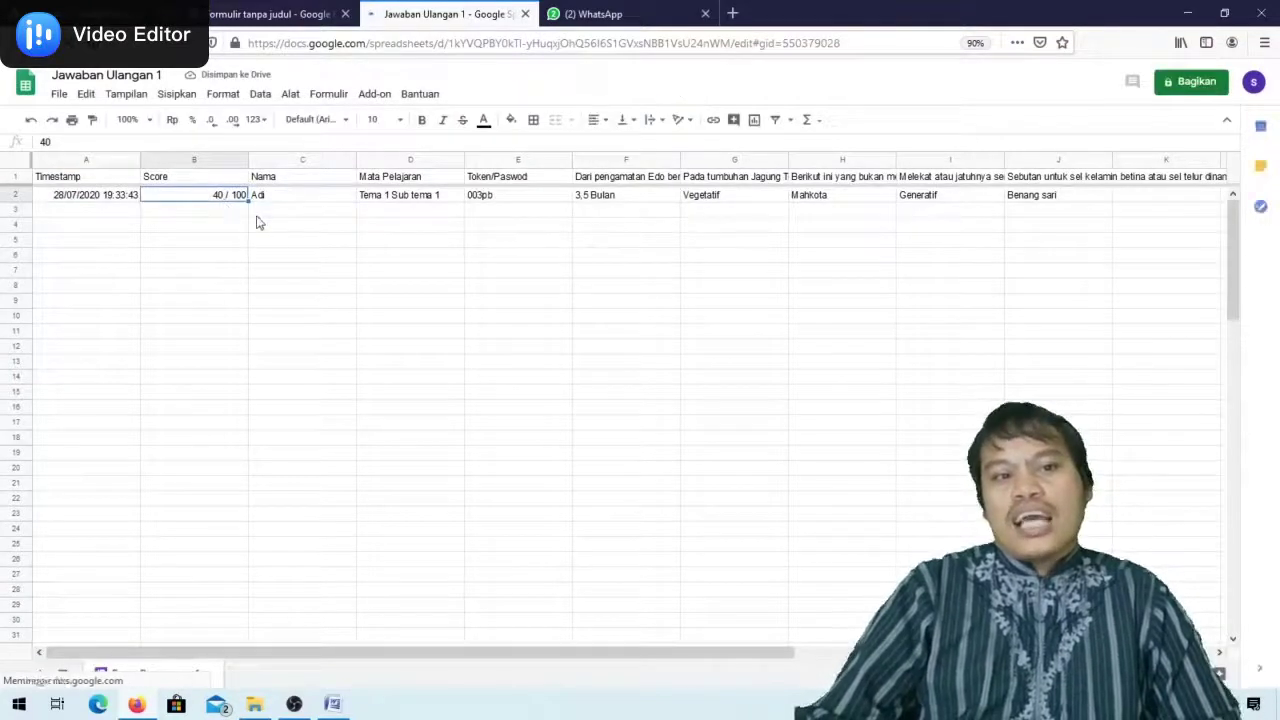
pyautogui.click(118, 196)
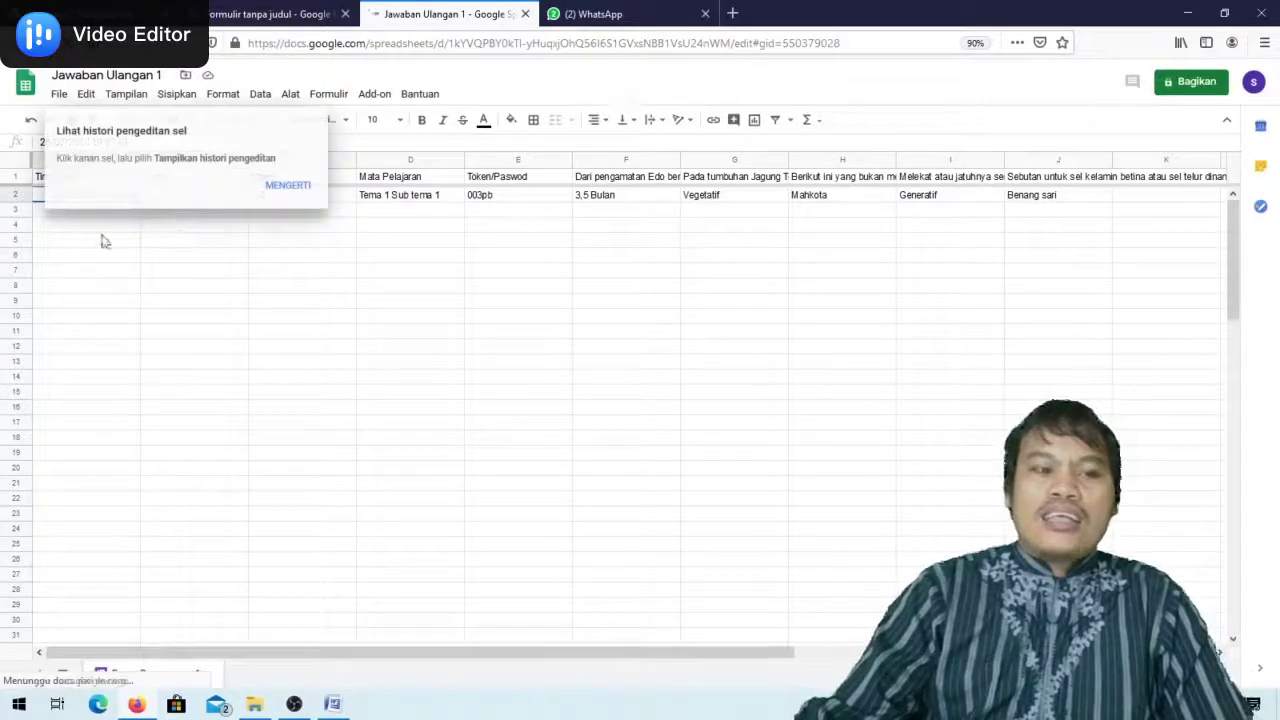
pyautogui.click(128, 270)
pyautogui.click(243, 227)
pyautogui.click(286, 186)
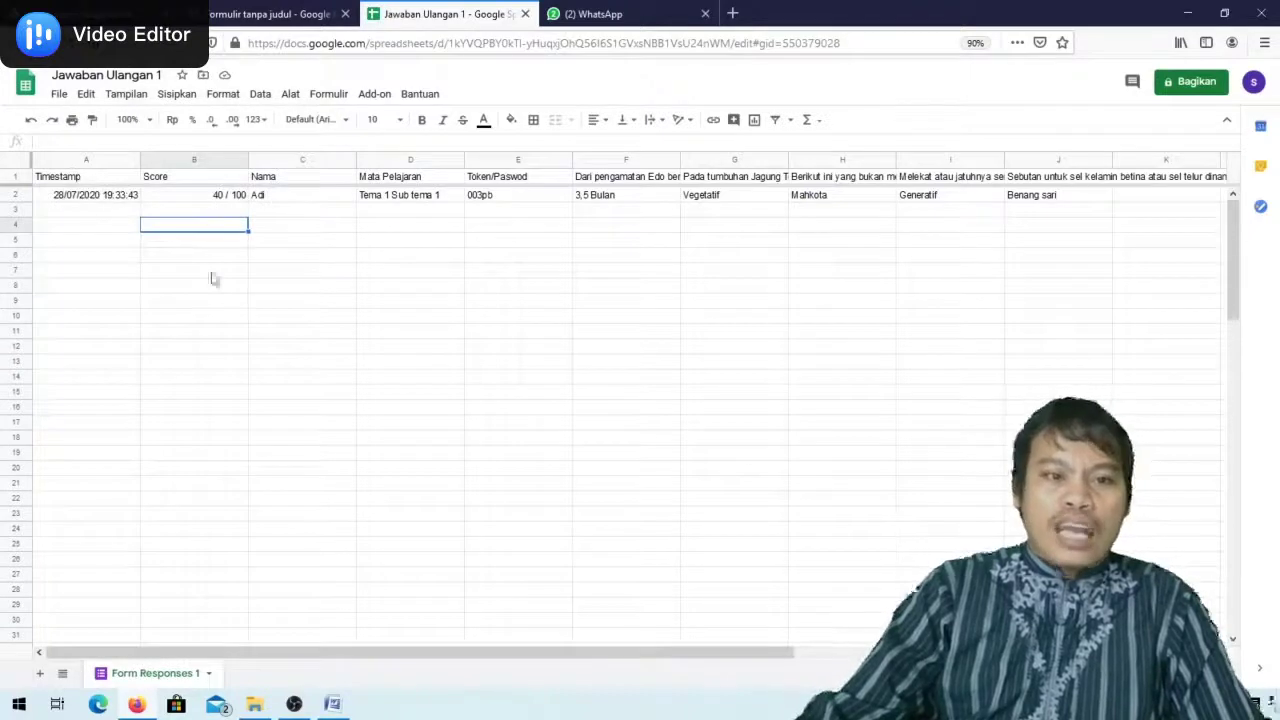
# Select B2:C2, holding the 40 / 100 score and the respondent's name
pyautogui.click(124, 198)
pyautogui.moveTo(212, 200); pyautogui.dragTo(286, 217)
pyautogui.click(124, 248)
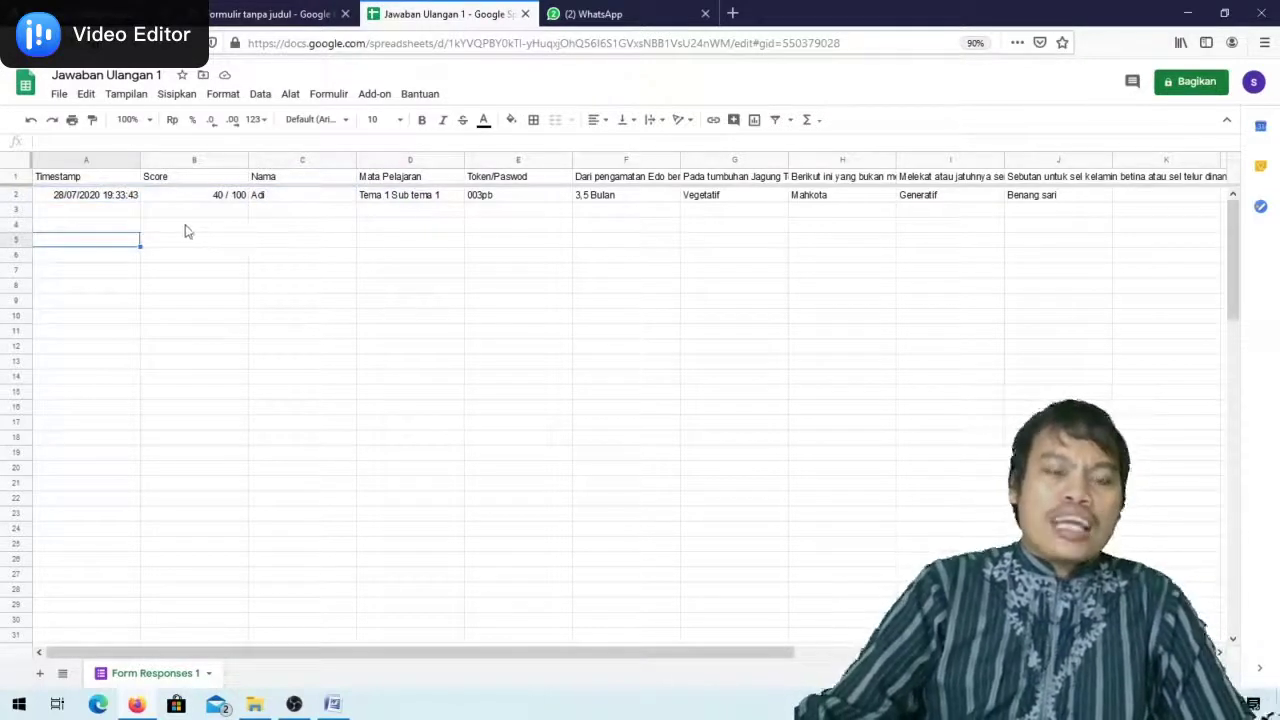
pyautogui.moveTo(210, 199); pyautogui.dragTo(323, 208)
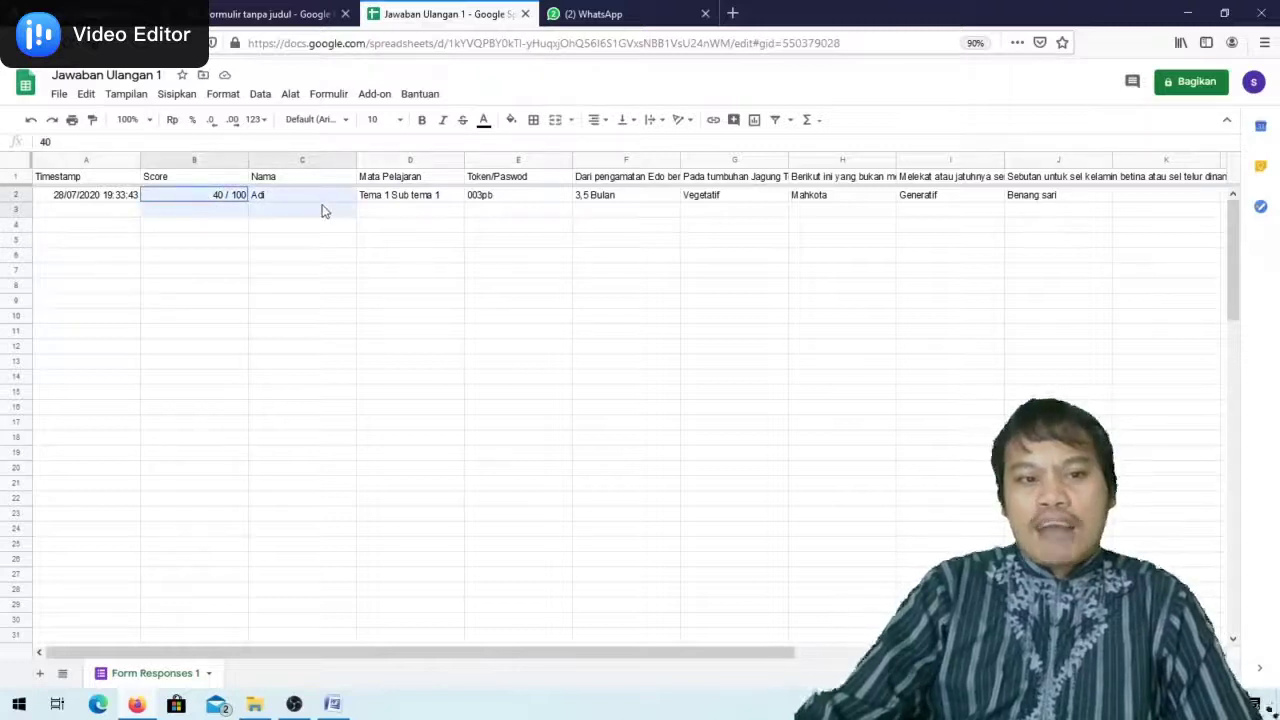
pyautogui.click(192, 290)
pyautogui.click(183, 197)
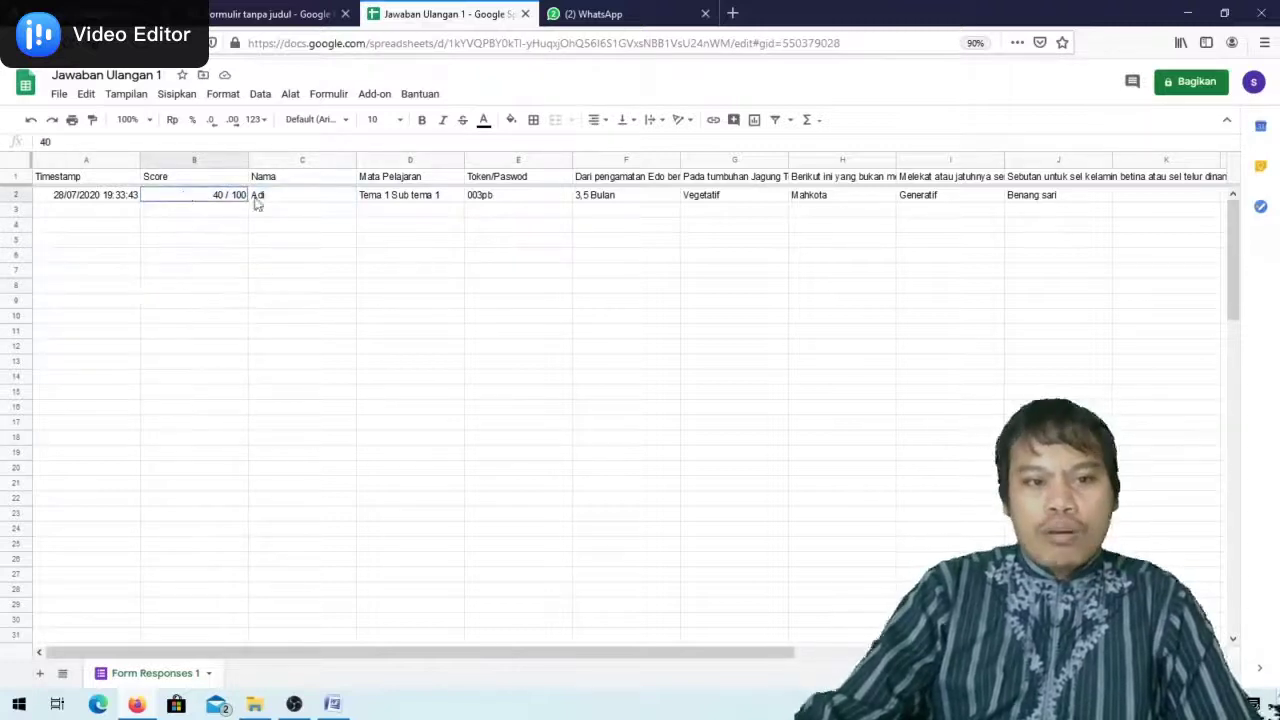
pyautogui.keyDown('shift'); pyautogui.click(322, 200); pyautogui.keyUp('shift')
pyautogui.hotkey('ctrl', 'c')
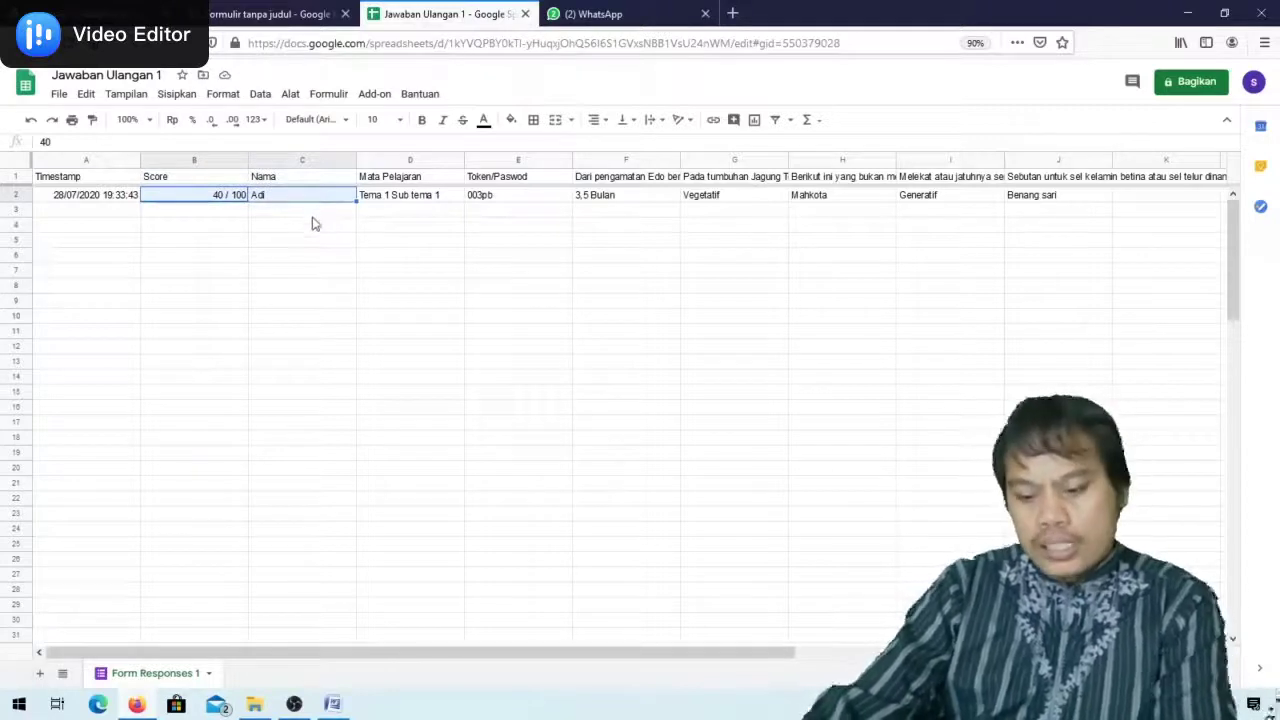
# Find the Microsoft Office folder in the Start menu's list of installed apps
pyautogui.click(19, 704)
pyautogui.scroll(-5, 175, 385)
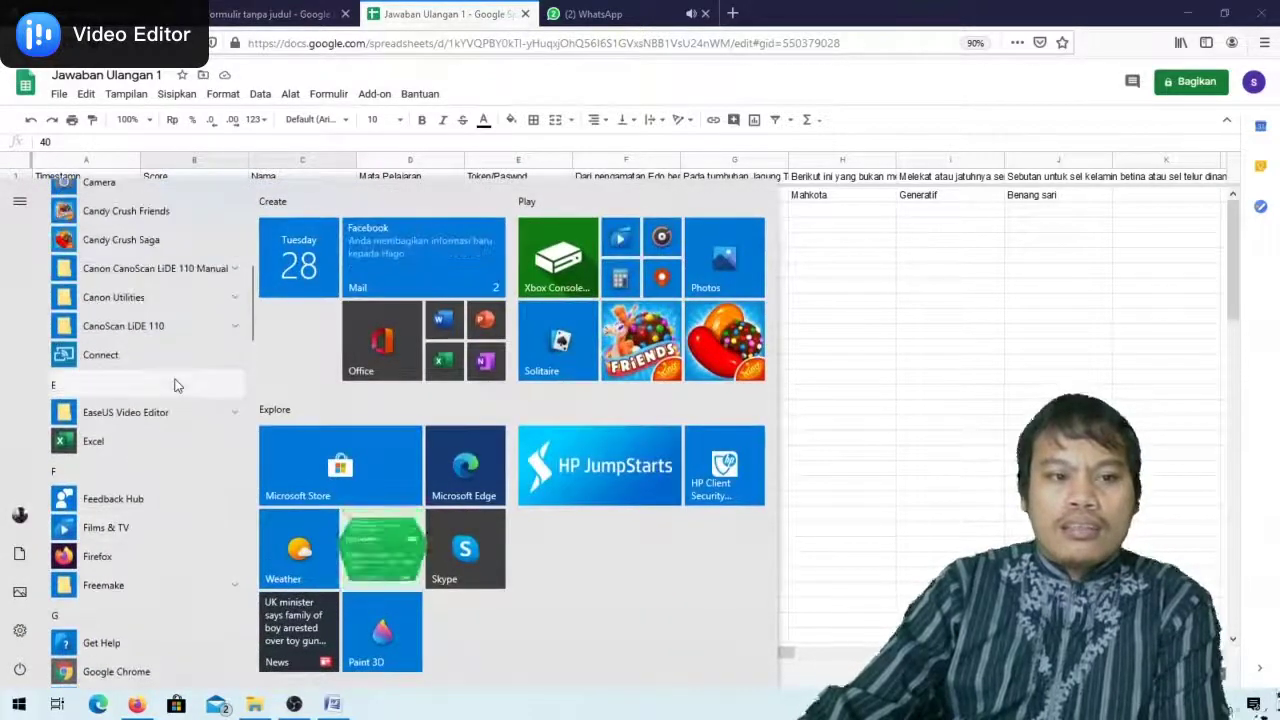
pyautogui.scroll(2, 172, 335)
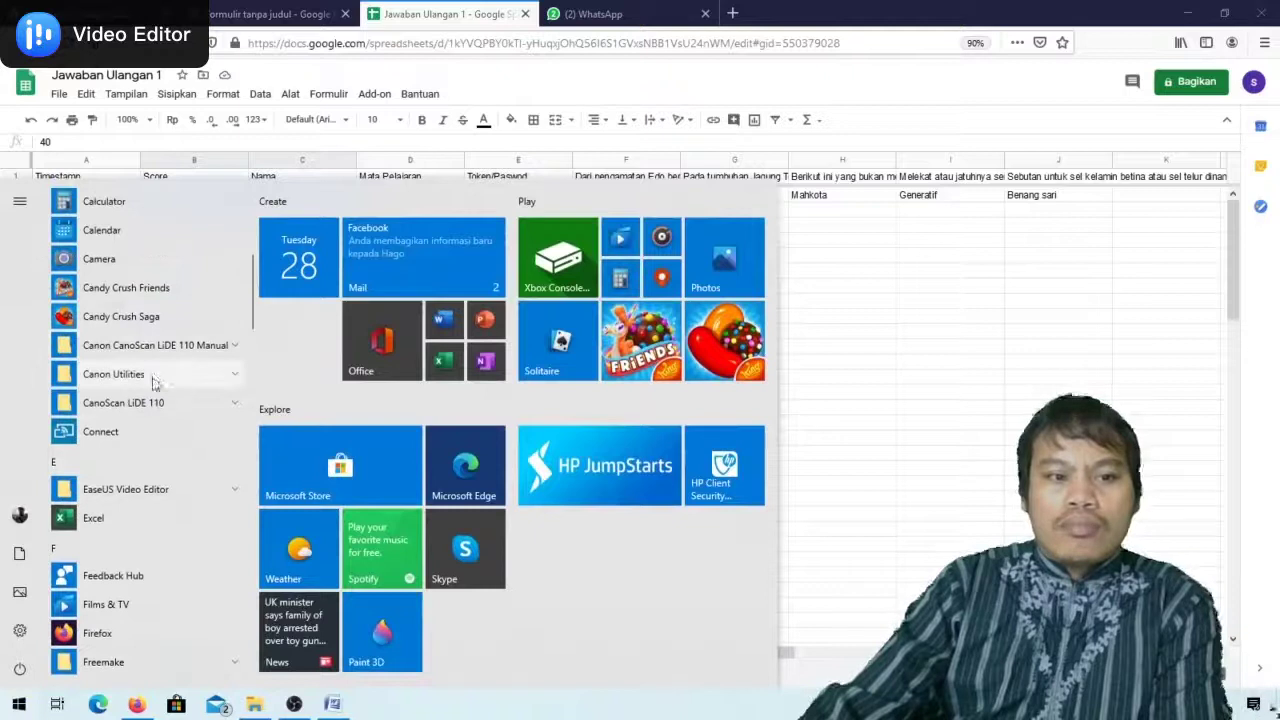
pyautogui.scroll(2, 200, 320)
pyautogui.scroll(-4, 200, 320)
pyautogui.scroll(2, 200, 321)
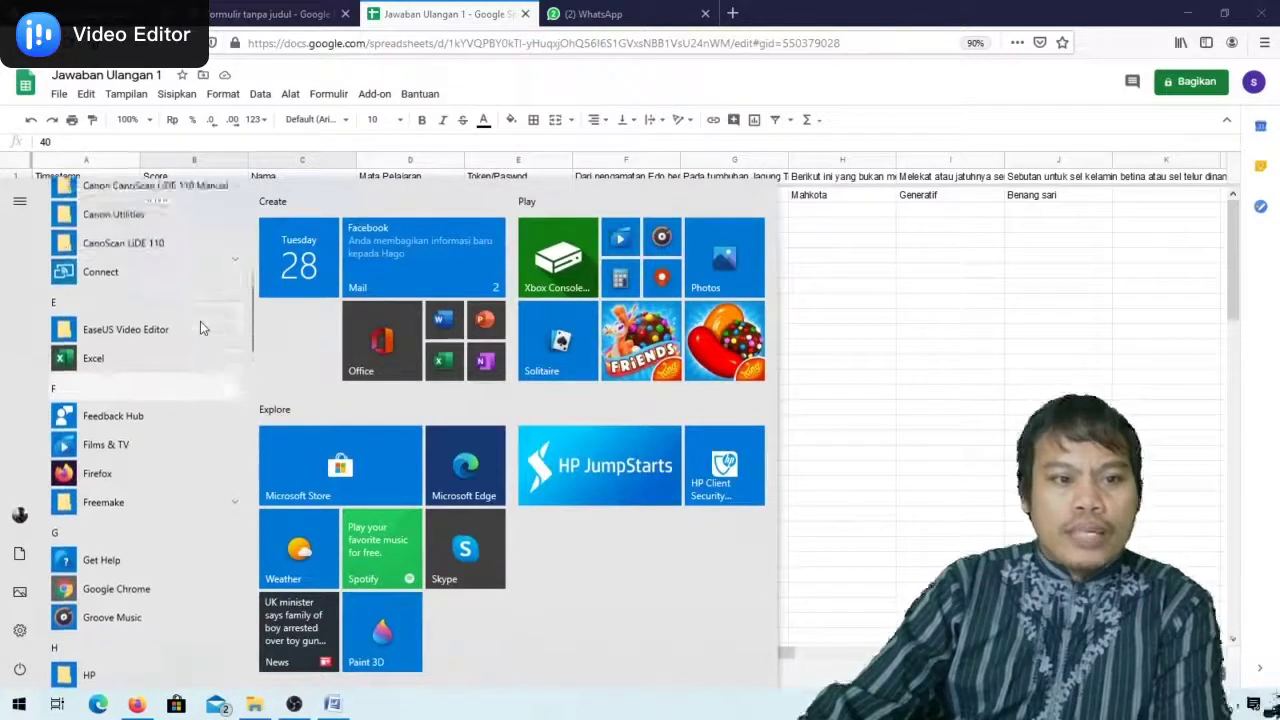
pyautogui.scroll(-4, 200, 321)
pyautogui.scroll(-5, 200, 321)
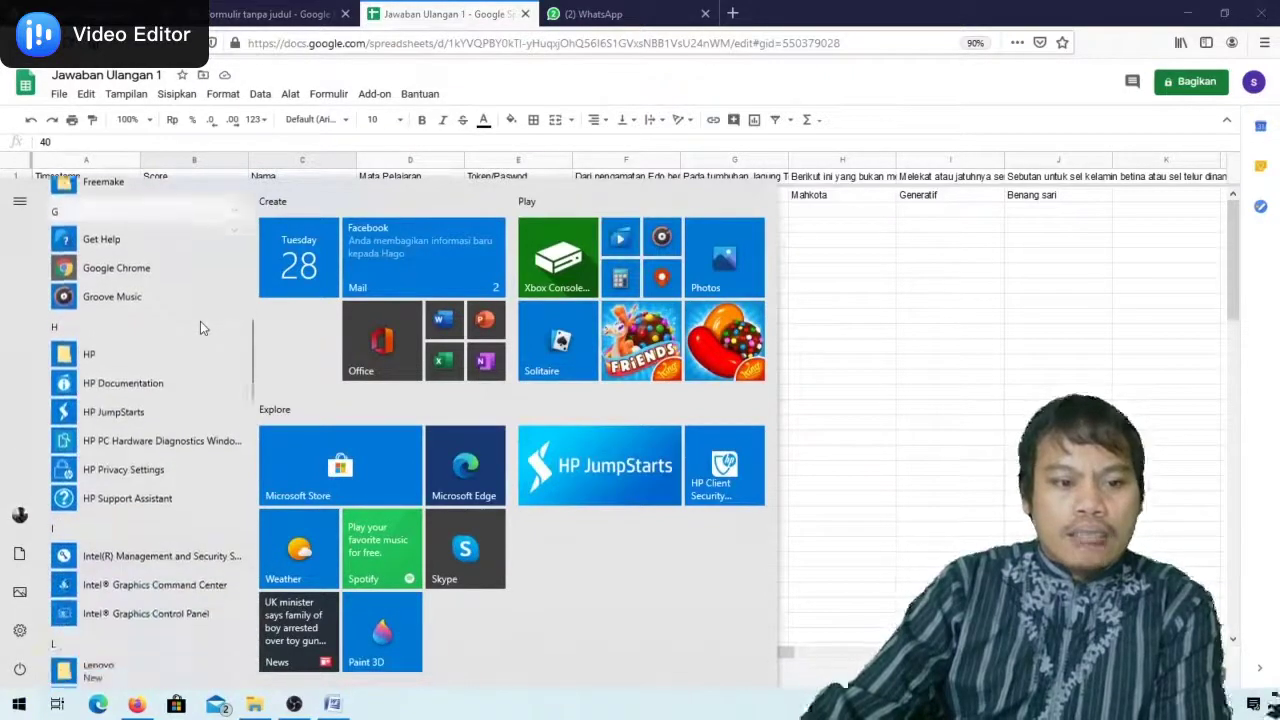
pyautogui.scroll(3, 200, 321)
pyautogui.scroll(-3, 200, 322)
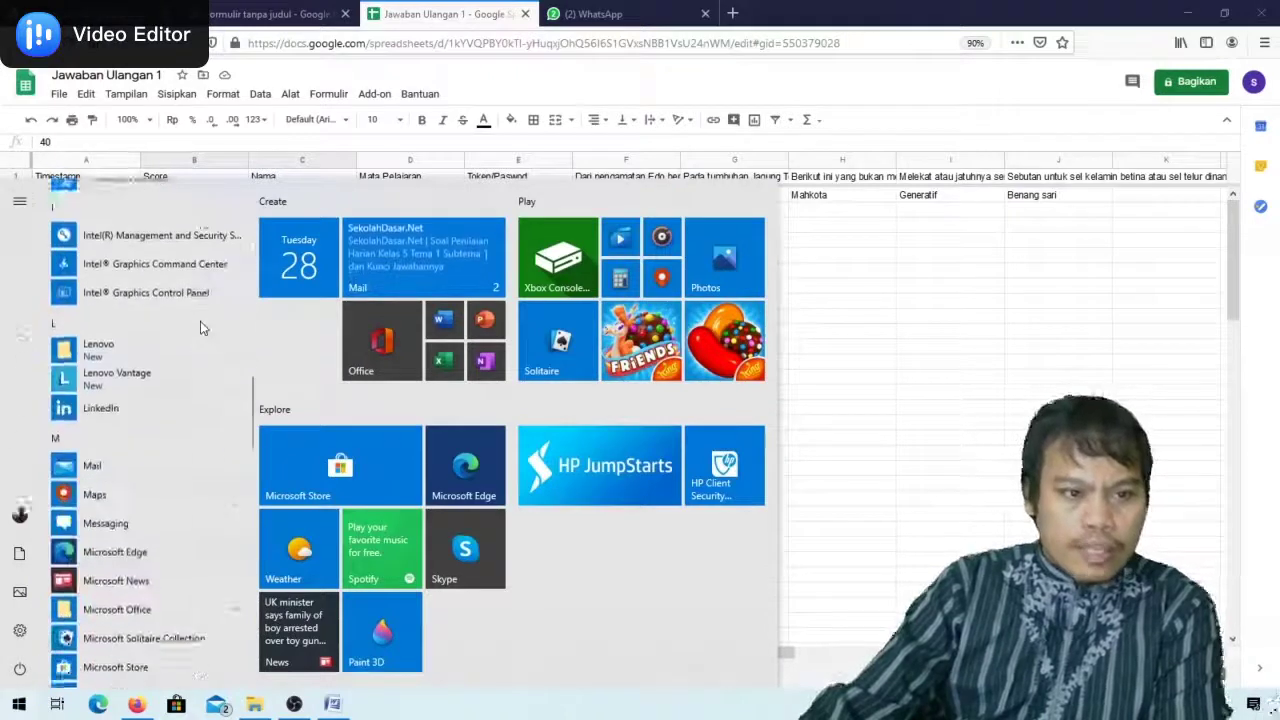
pyautogui.click(203, 570)
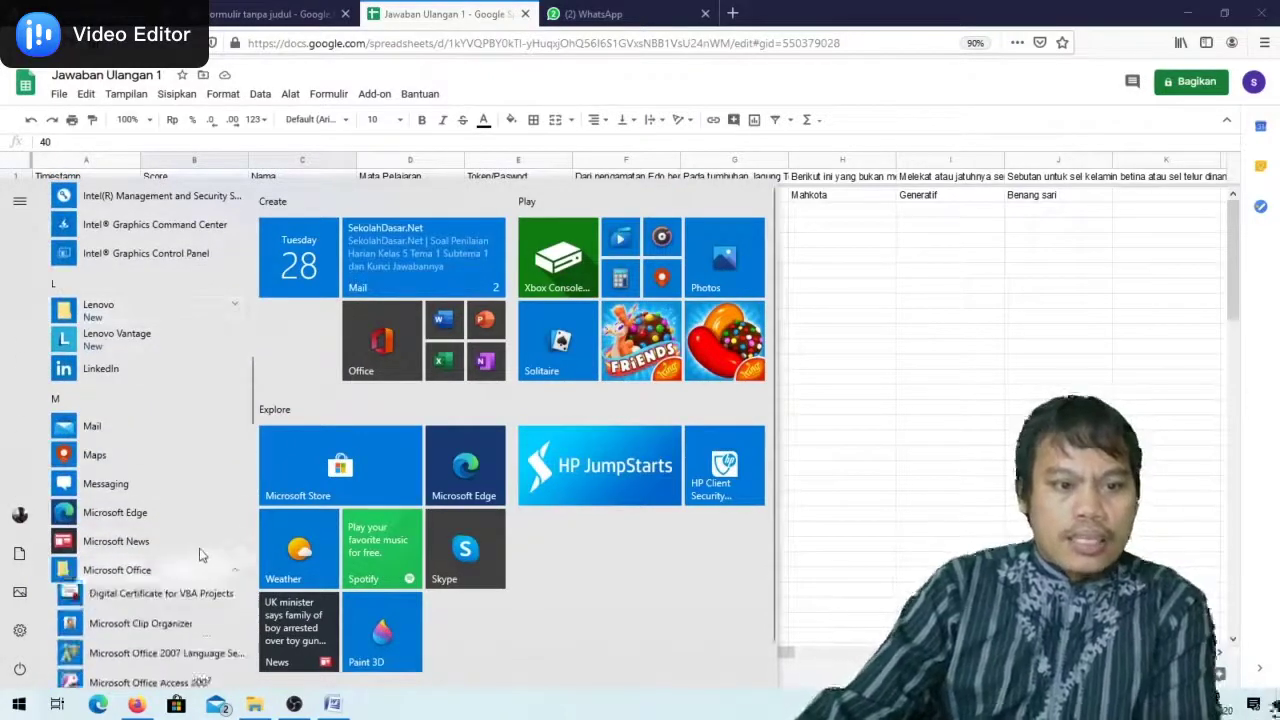
pyautogui.click(108, 572)
pyautogui.scroll(-6, 150, 565)
pyautogui.scroll(-2, 130, 490)
pyautogui.scroll(4, 135, 470)
pyautogui.scroll(3, 138, 460)
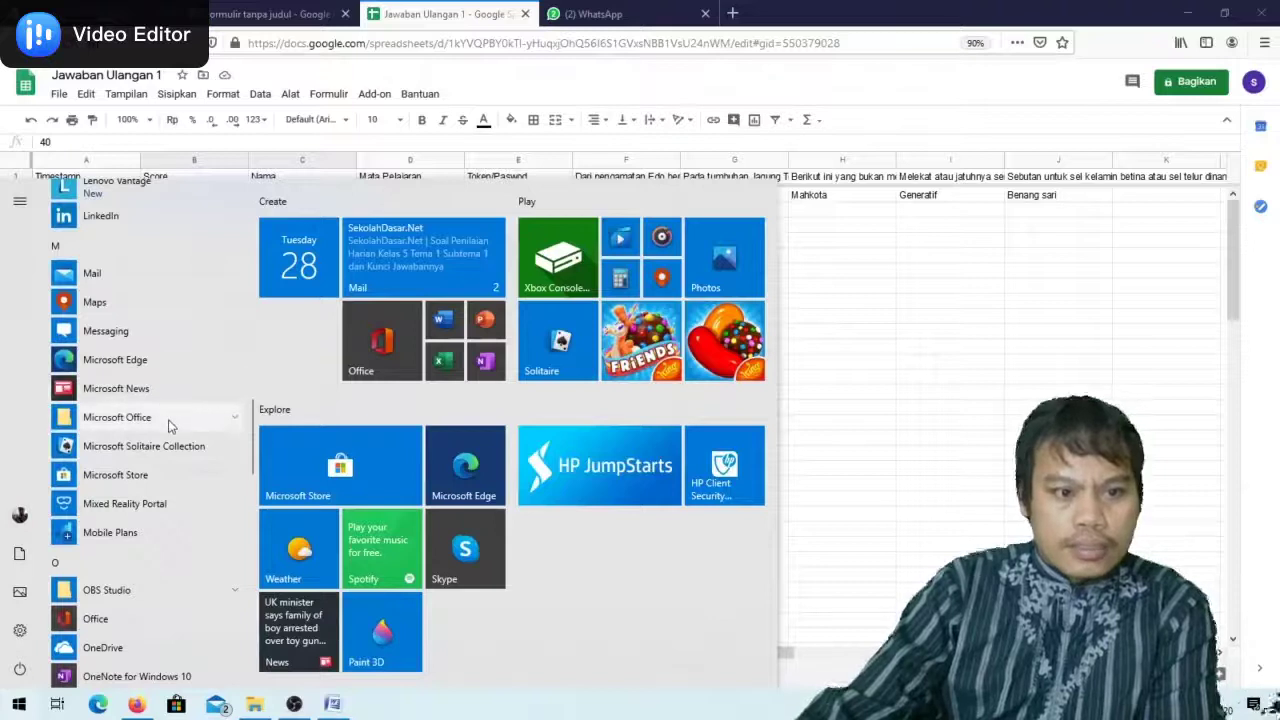
# Launch Microsoft Office Excel 2007 from the expanded Microsoft Office folder
pyautogui.click(168, 418)
pyautogui.scroll(-3, 130, 400)
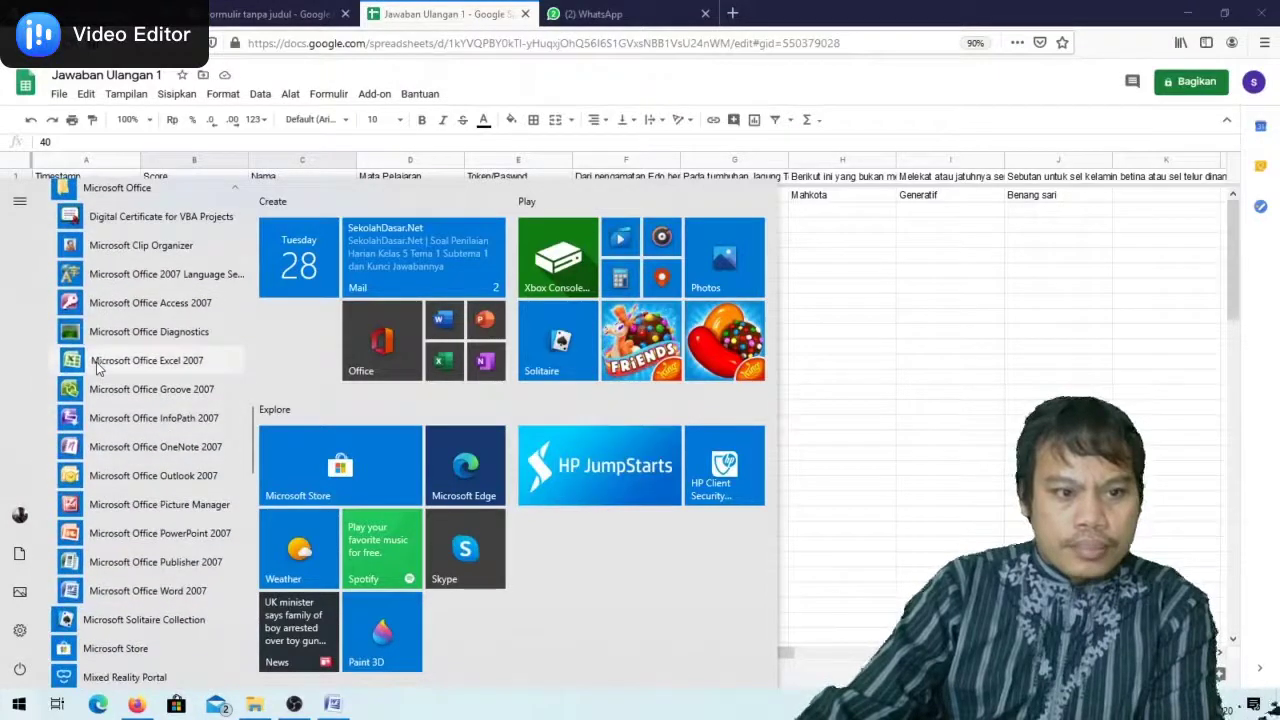
pyautogui.click(140, 360)
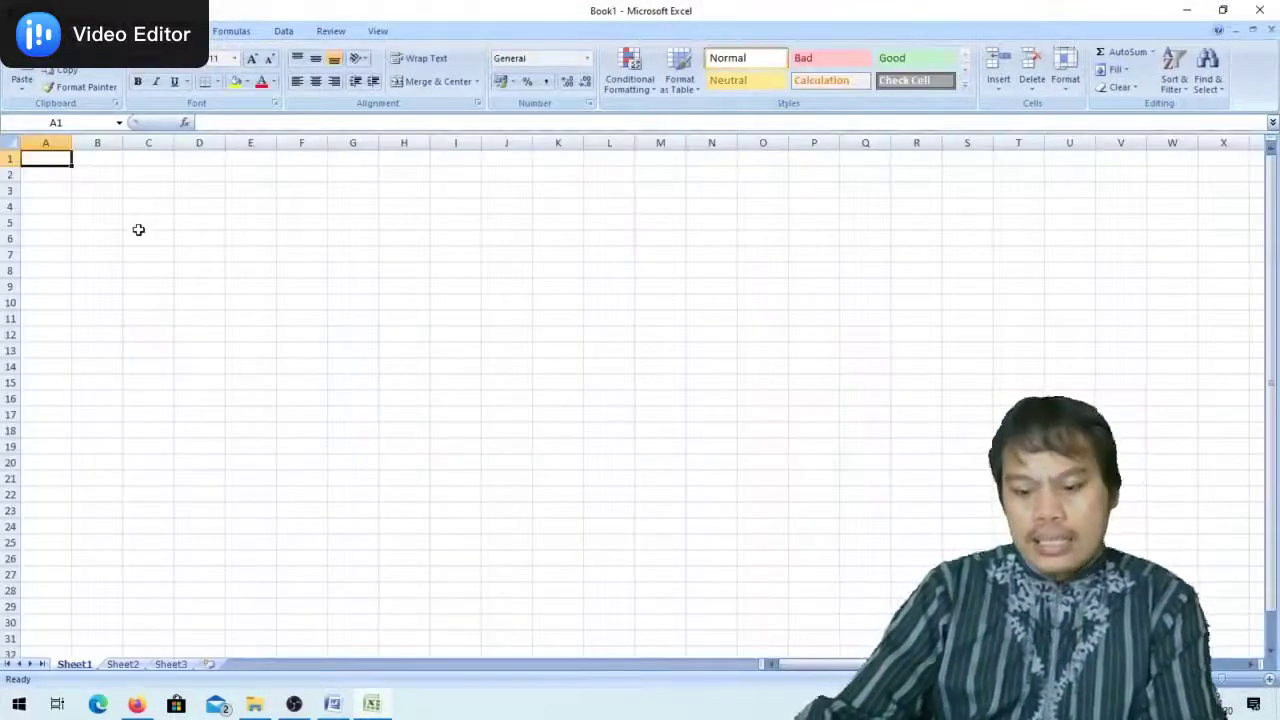
# Paste the score and name into A1:B1 and widen columns A and B
pyautogui.moveTo(123, 143); pyautogui.dragTo(251, 143)
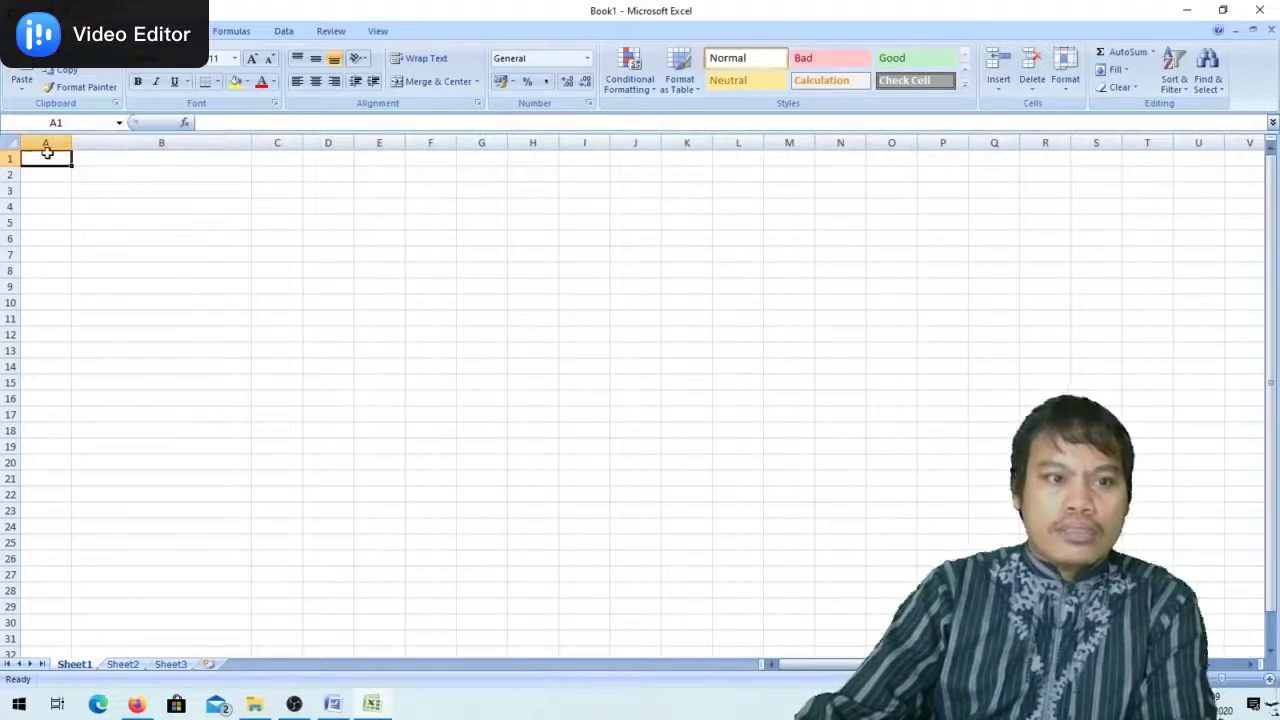
pyautogui.hotkey('ctrl', 'v')
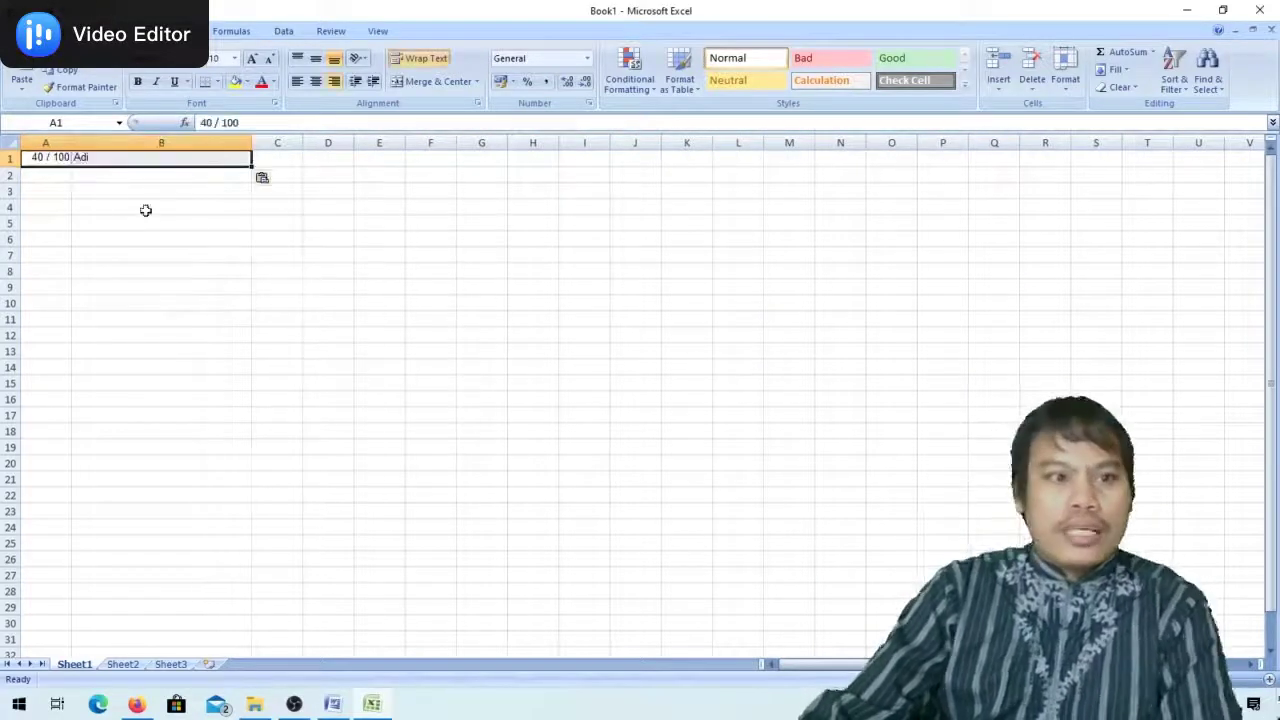
pyautogui.moveTo(73, 141)
pyautogui.mouseDown()
pyautogui.moveTo(106, 143)
pyautogui.moveTo(78, 143)
pyautogui.mouseUp()
pyautogui.moveTo(255, 139); pyautogui.dragTo(268, 141)
pyautogui.click(84, 158)
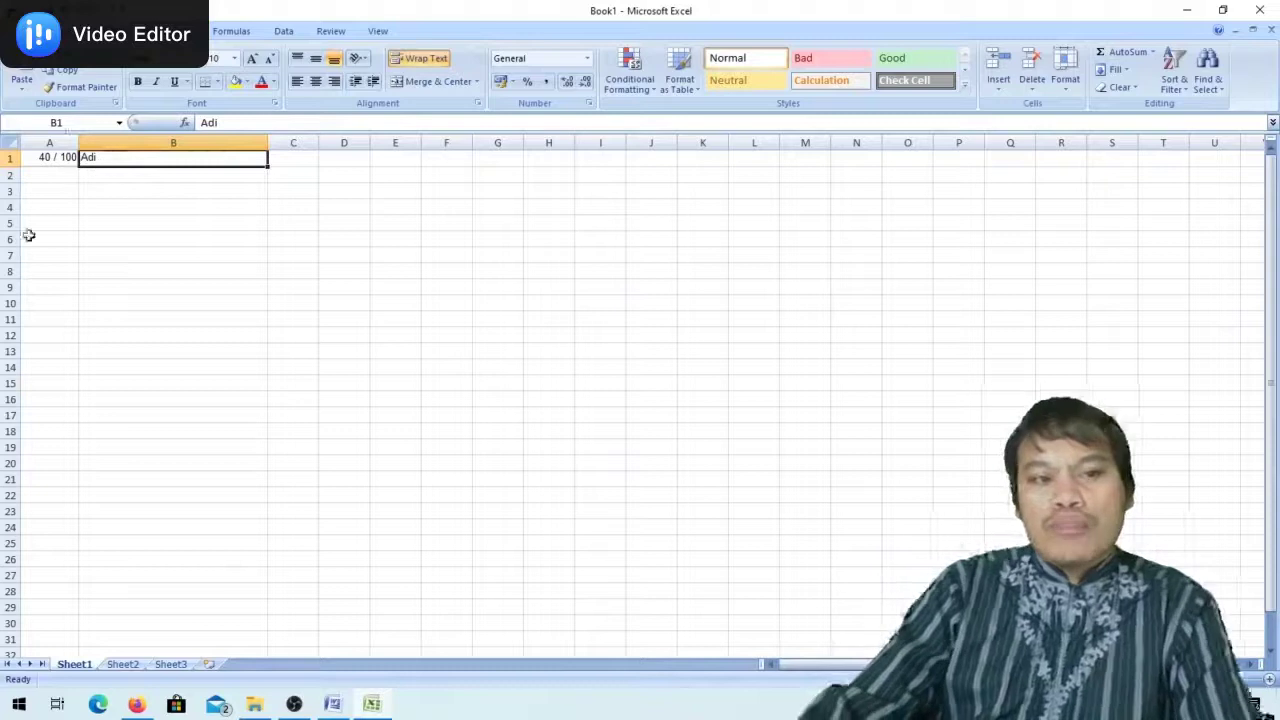
# Trim A1 from '40 / 100' to just 40
pyautogui.click(43, 158)
pyautogui.doubleClick(45, 158)
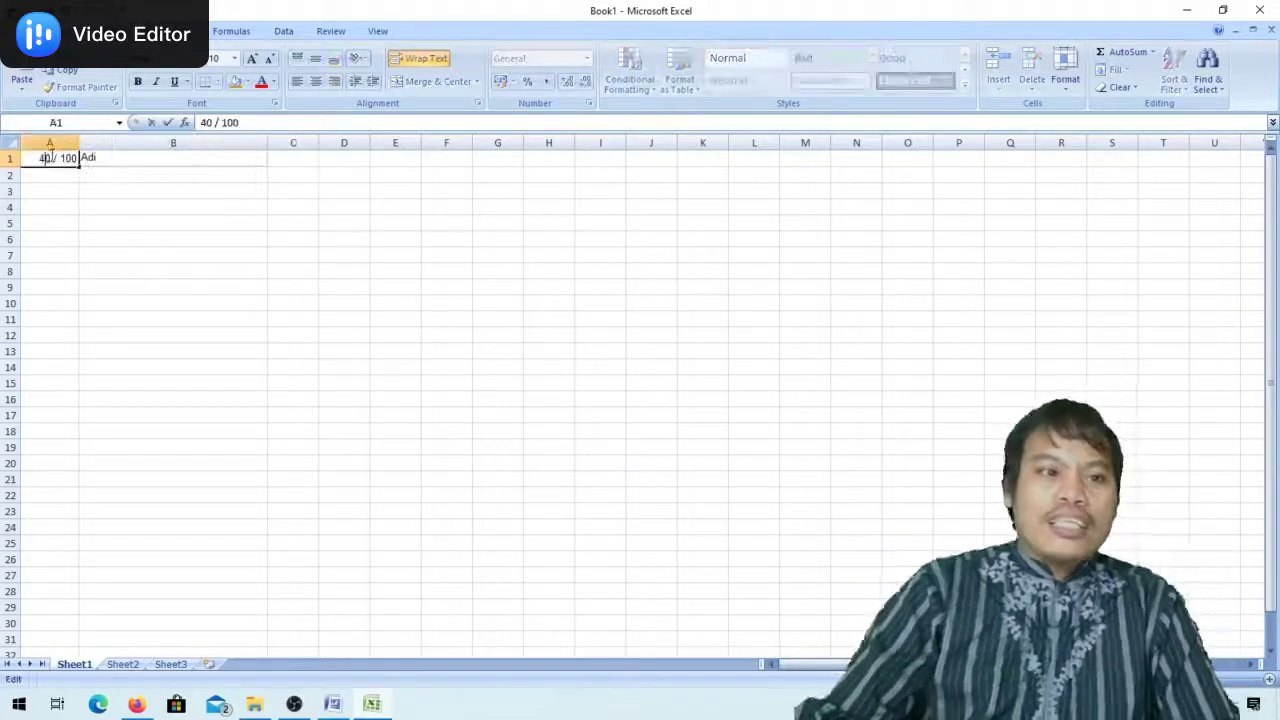
pyautogui.moveTo(51, 158); pyautogui.dragTo(105, 160)
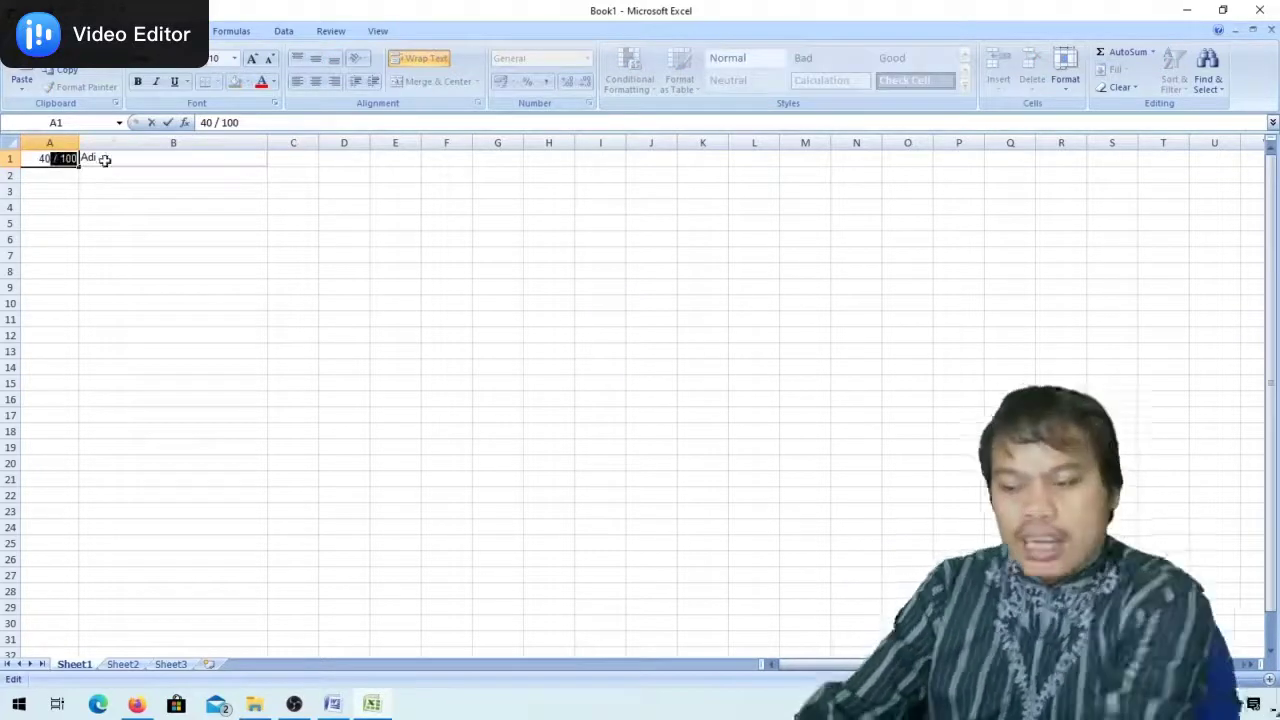
pyautogui.press('BackSpace')
pyautogui.click(85, 302)
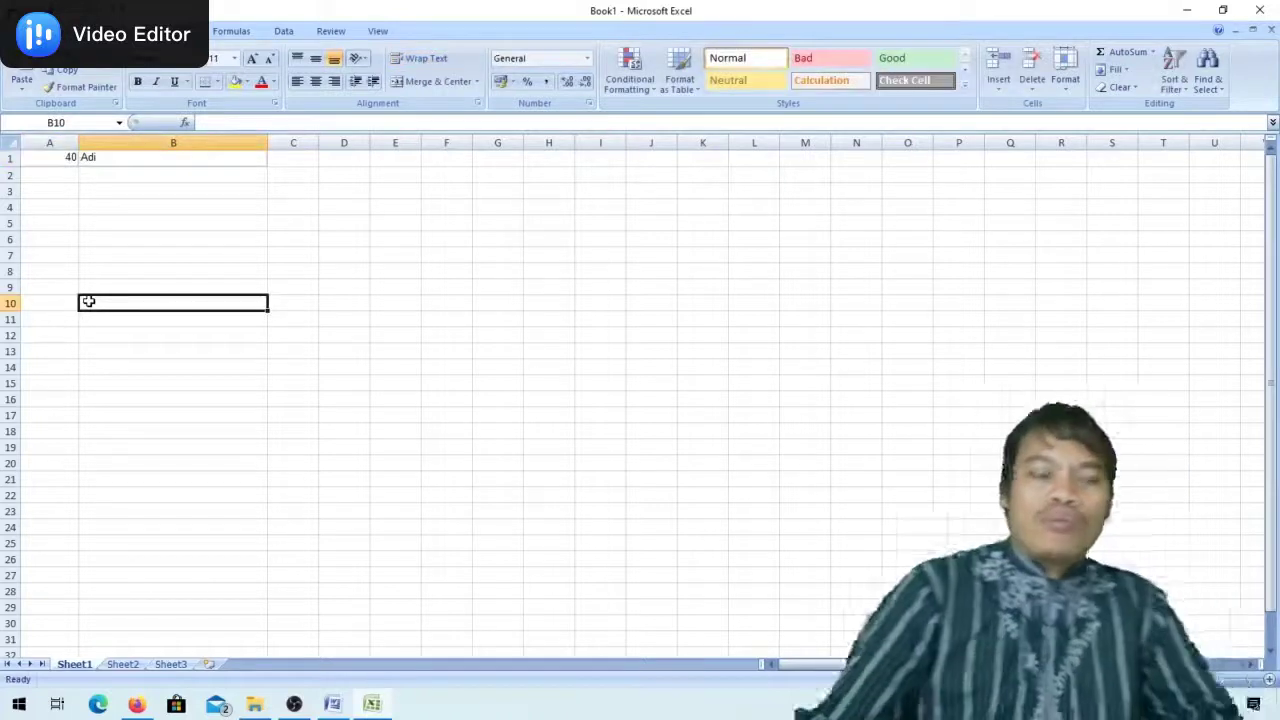